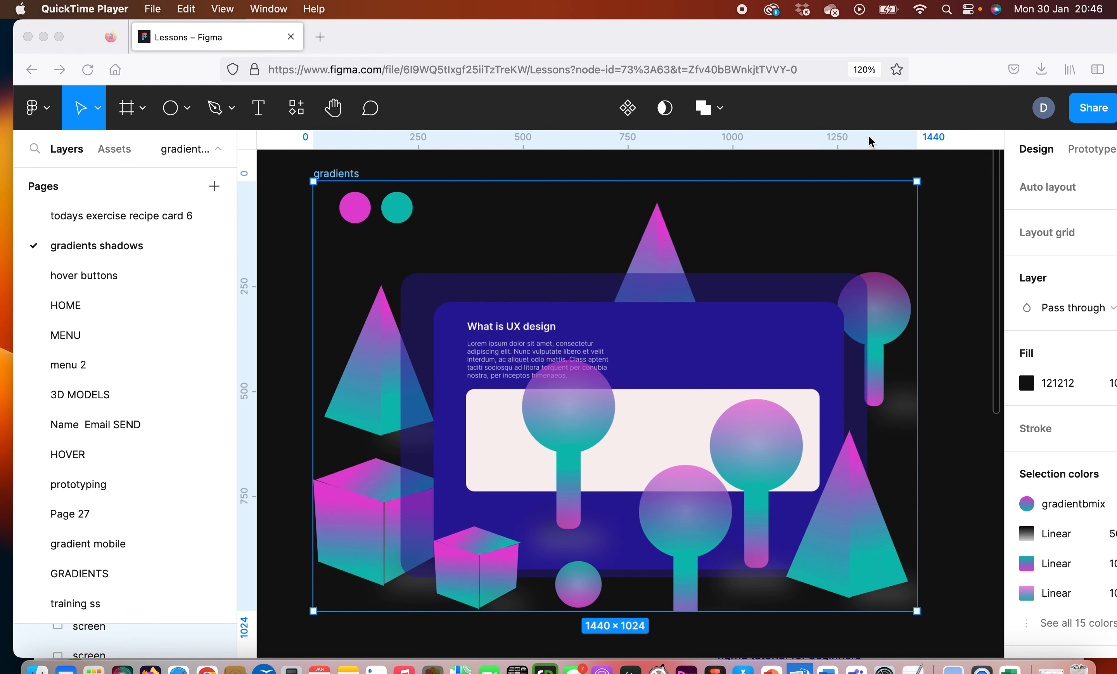
Take a screenshot of the canvas area showing the finished gradients frame.
left_click_drag(921, 36, 893, 42)
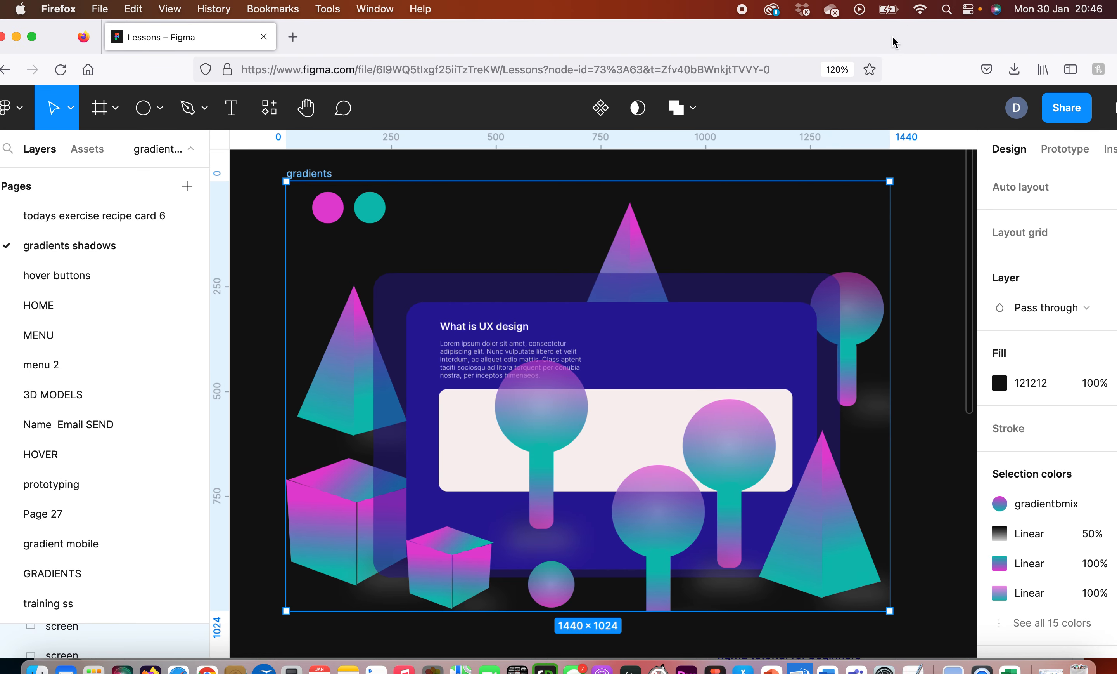
key("super+shift+4")
left_click_drag(215, 152, 962, 653)
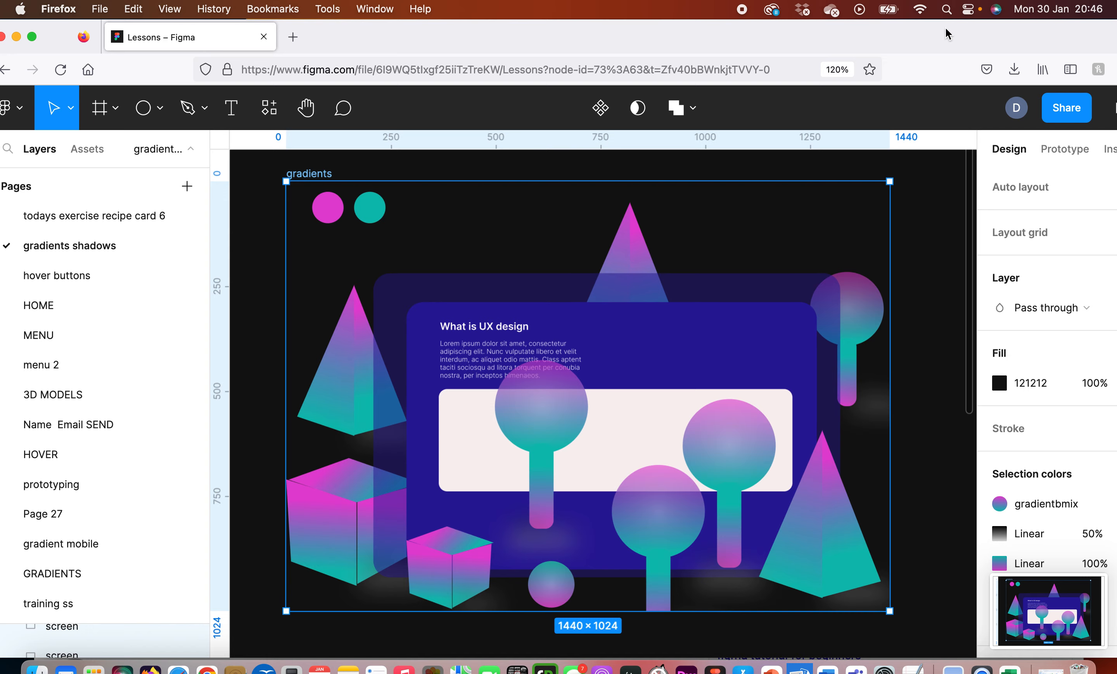
left_click_drag(949, 35, 887, 34)
left_click(1053, 596)
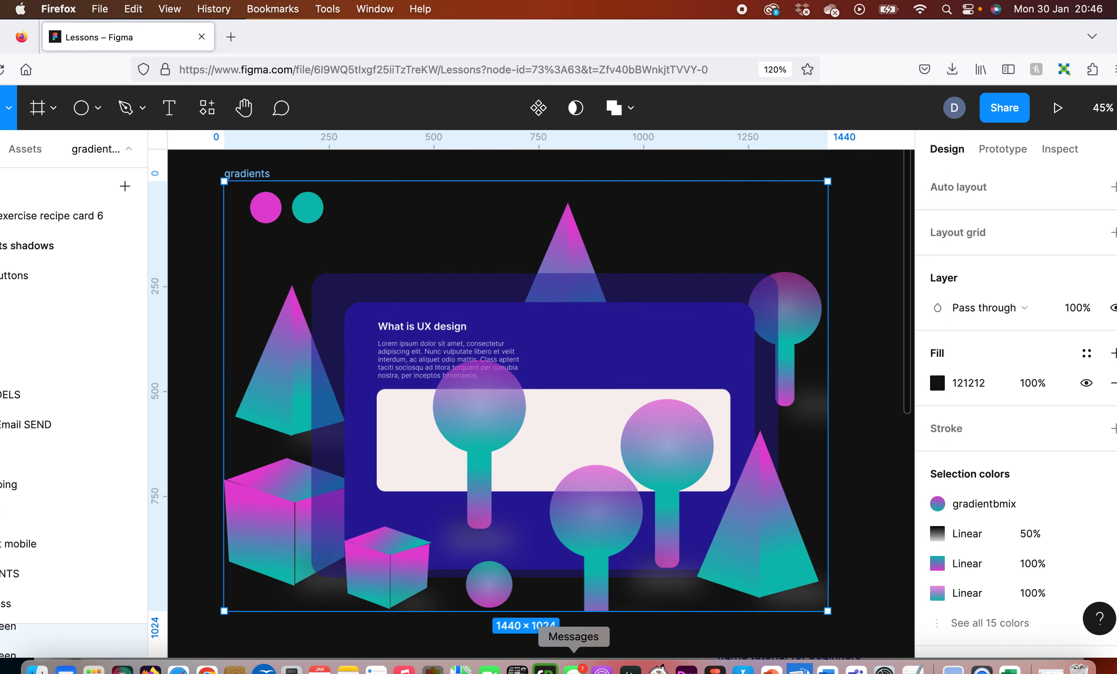
Open the new screenshot of the gradients design in Preview, move it aside, and return to Figma.
left_click(953, 666)
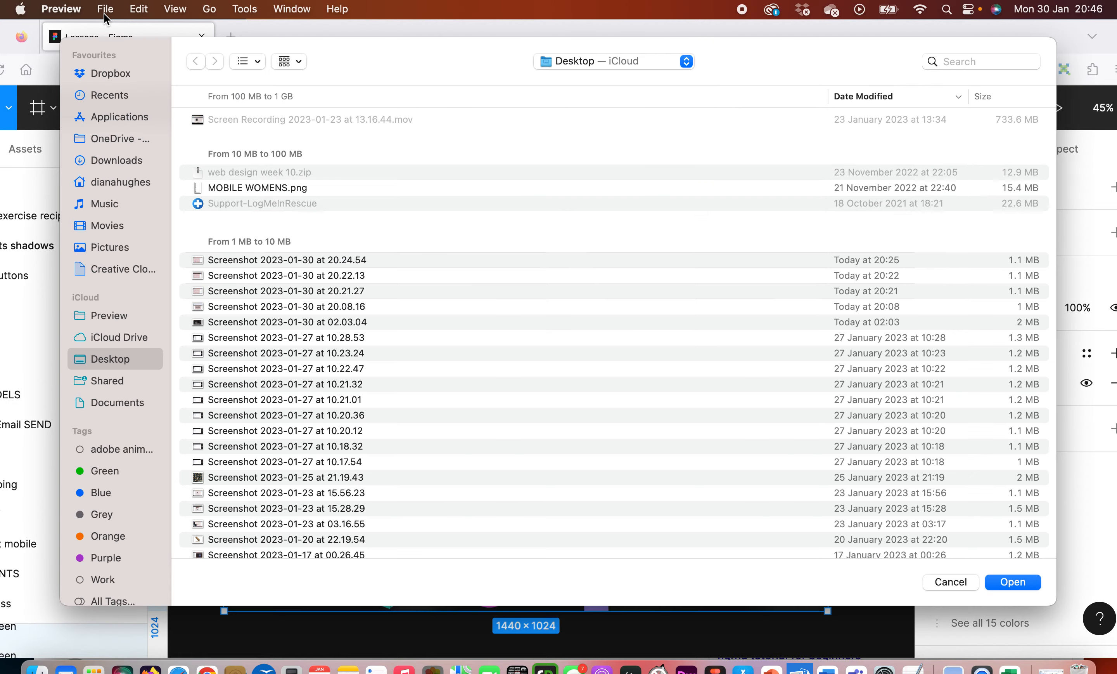
left_click(104, 9)
left_click(476, 168)
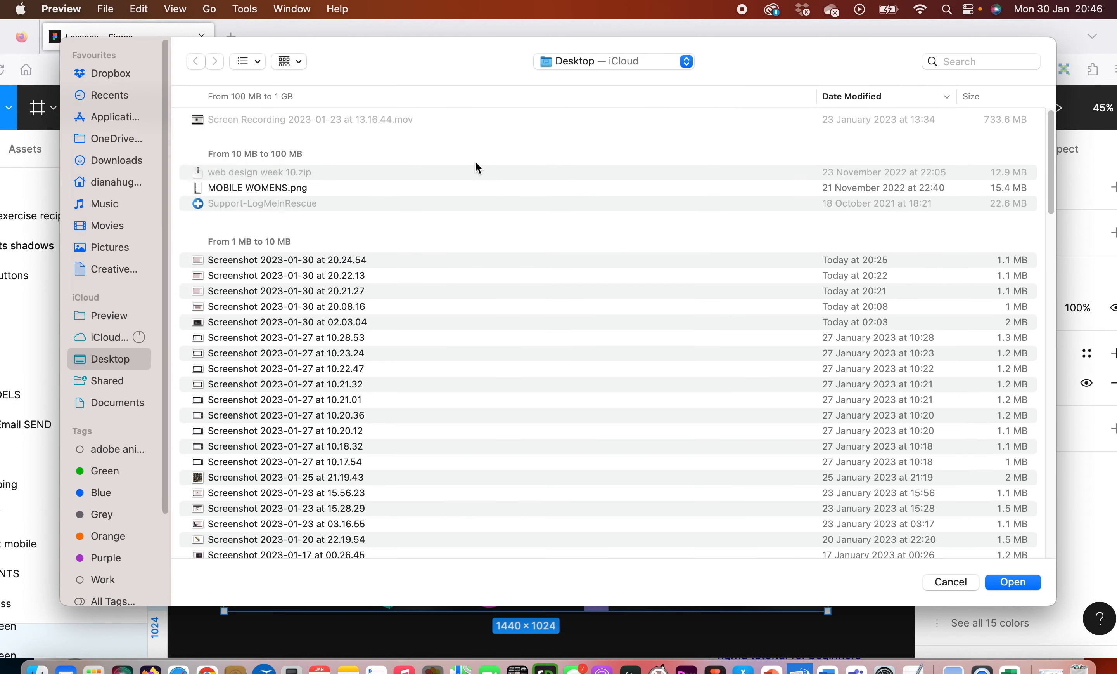
scroll(393, 341, "down", 10)
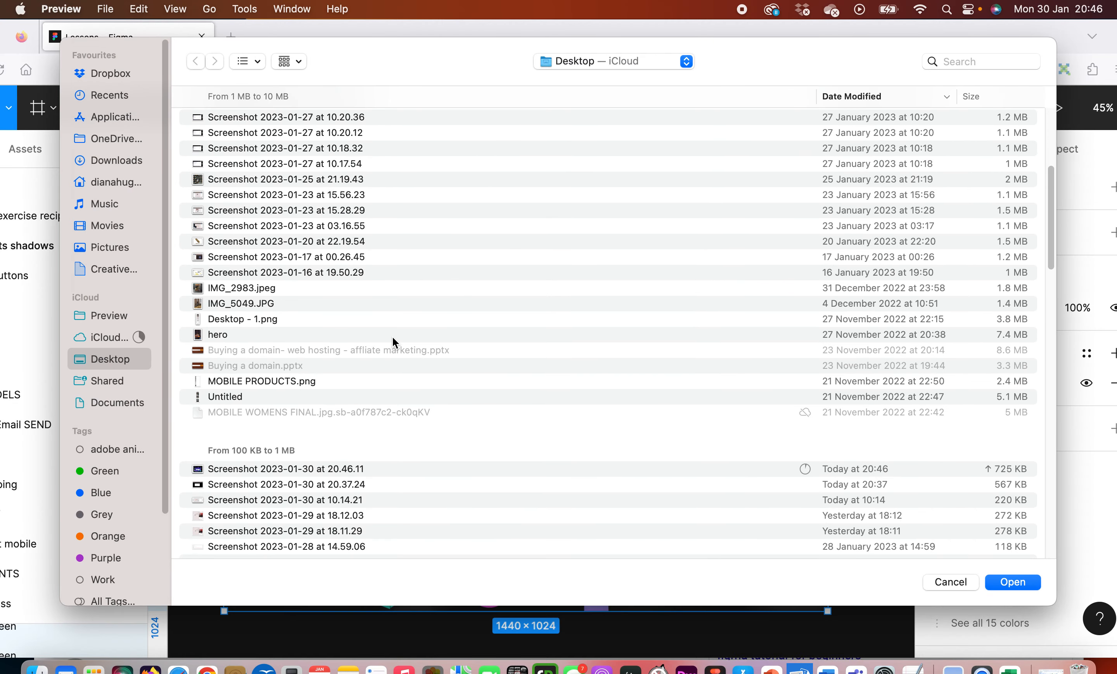
left_click(335, 468)
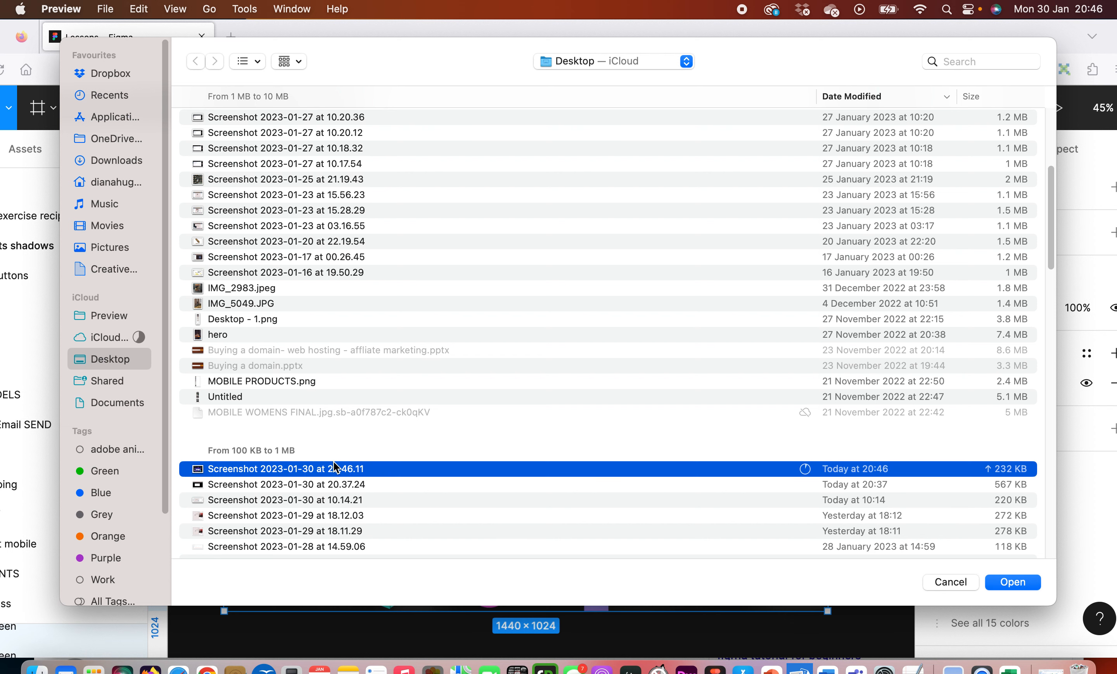
left_click(1013, 583)
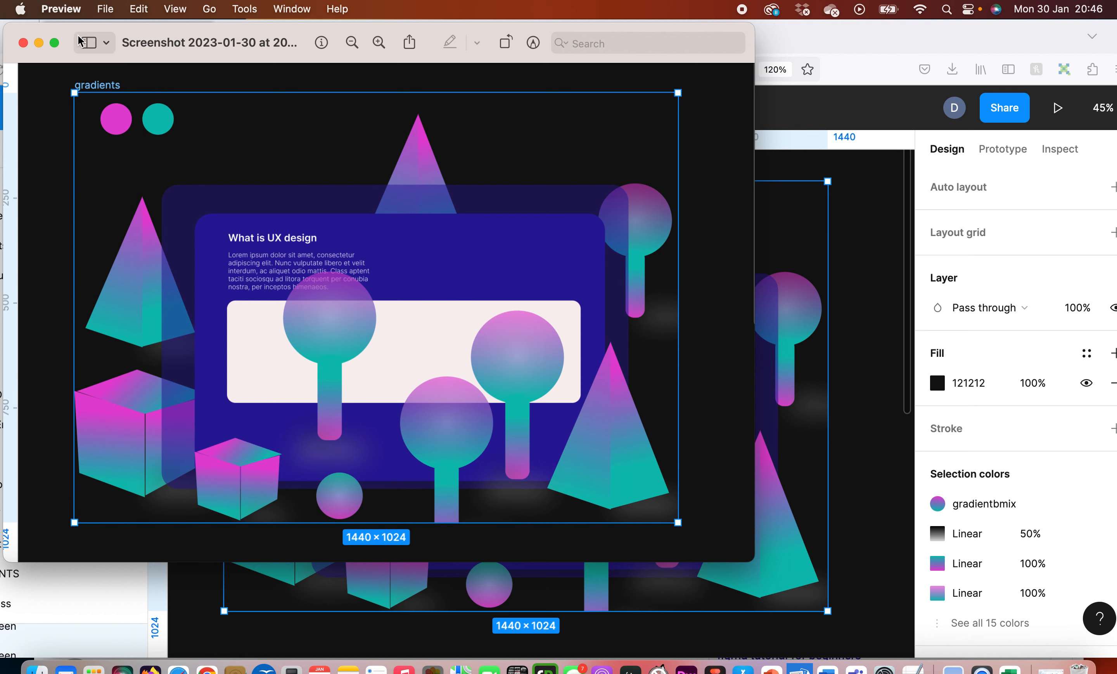
left_click_drag(62, 24, 0, 39)
left_click(894, 45)
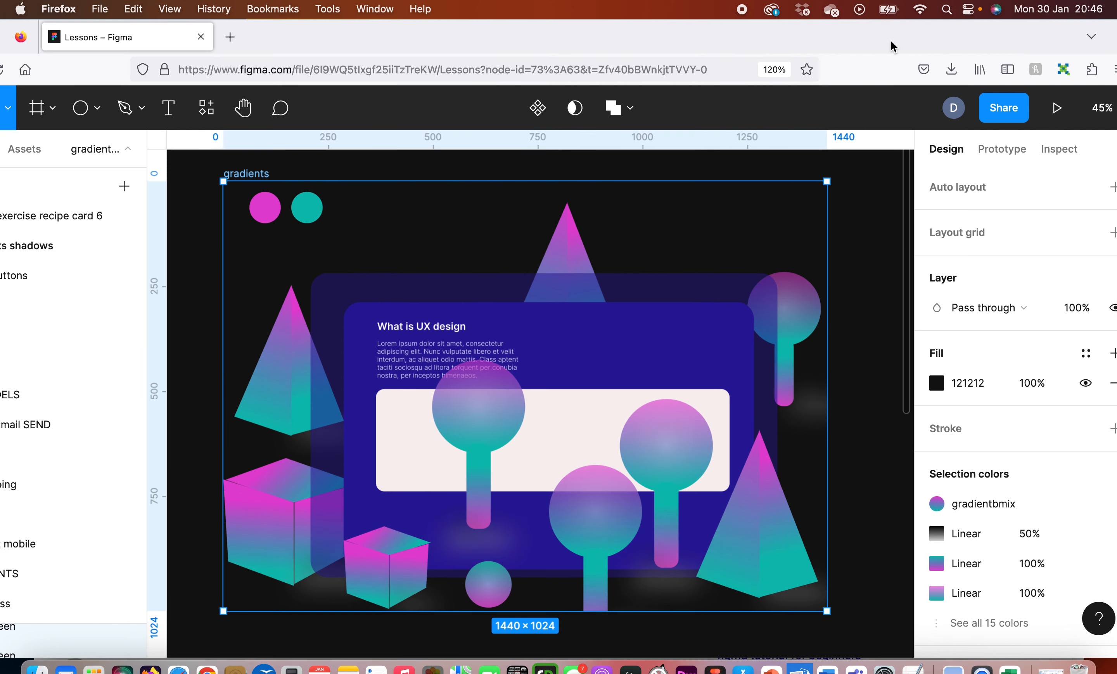
Switch to the 3D MODELS page of the Lessons file.
left_click_drag(387, 32, 467, 17)
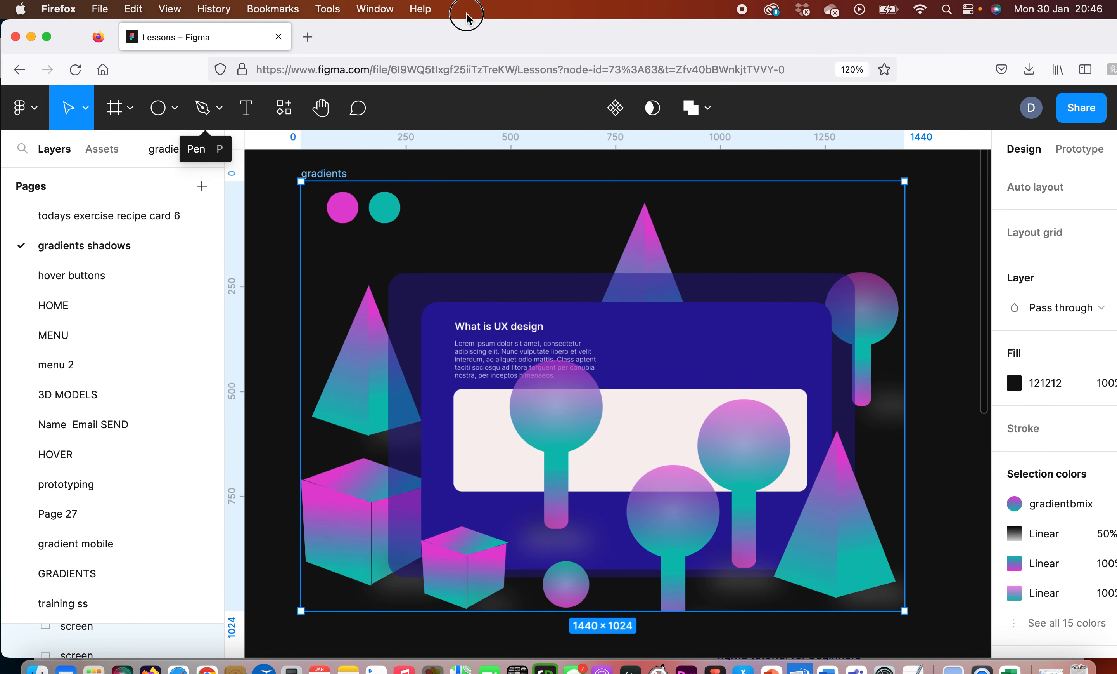
left_click(74, 395)
left_click_drag(705, 36, 674, 23)
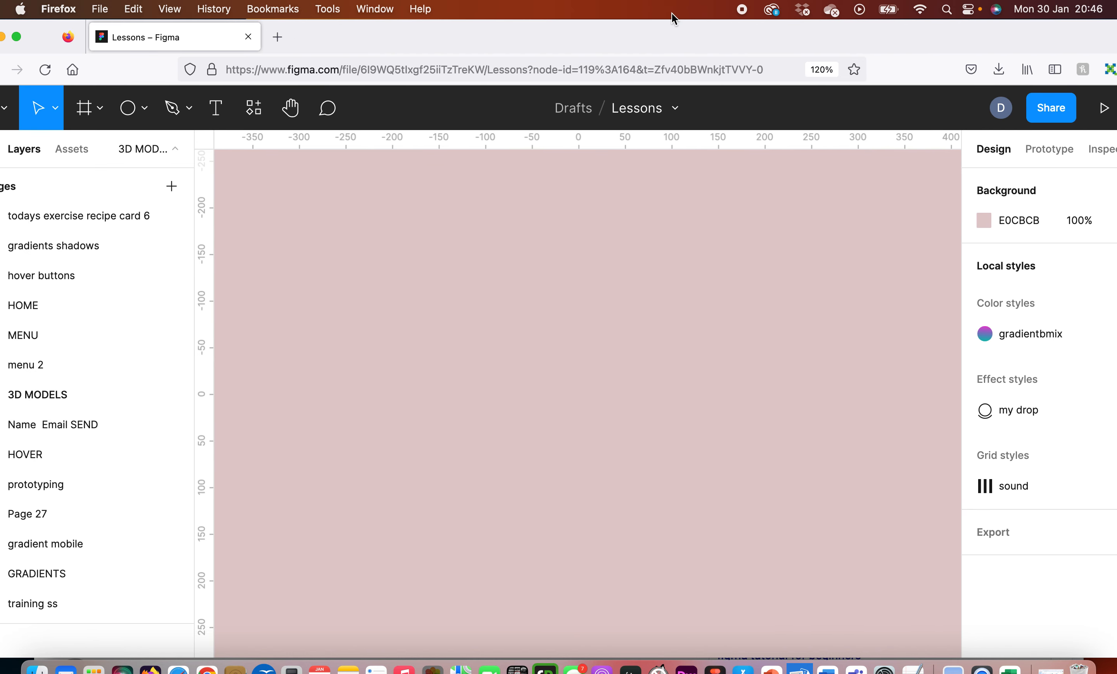
Draw a triangle polygon of about 181 × 293 and place a copy beside it at X 77, Y -122.
left_click(135, 109)
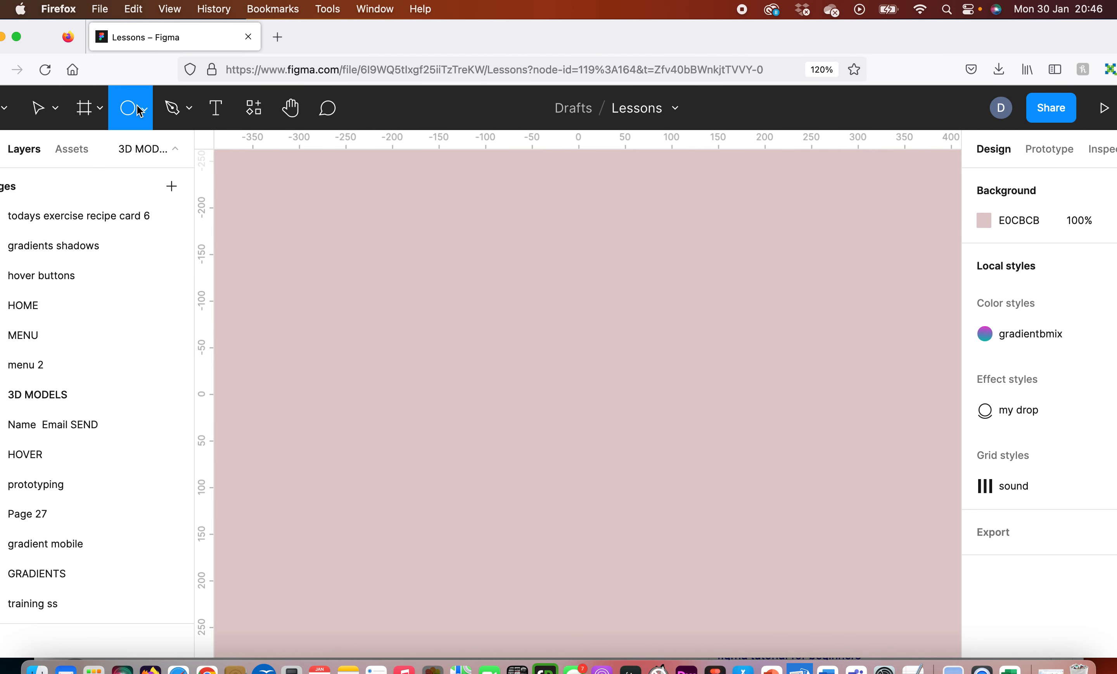
left_click(144, 109)
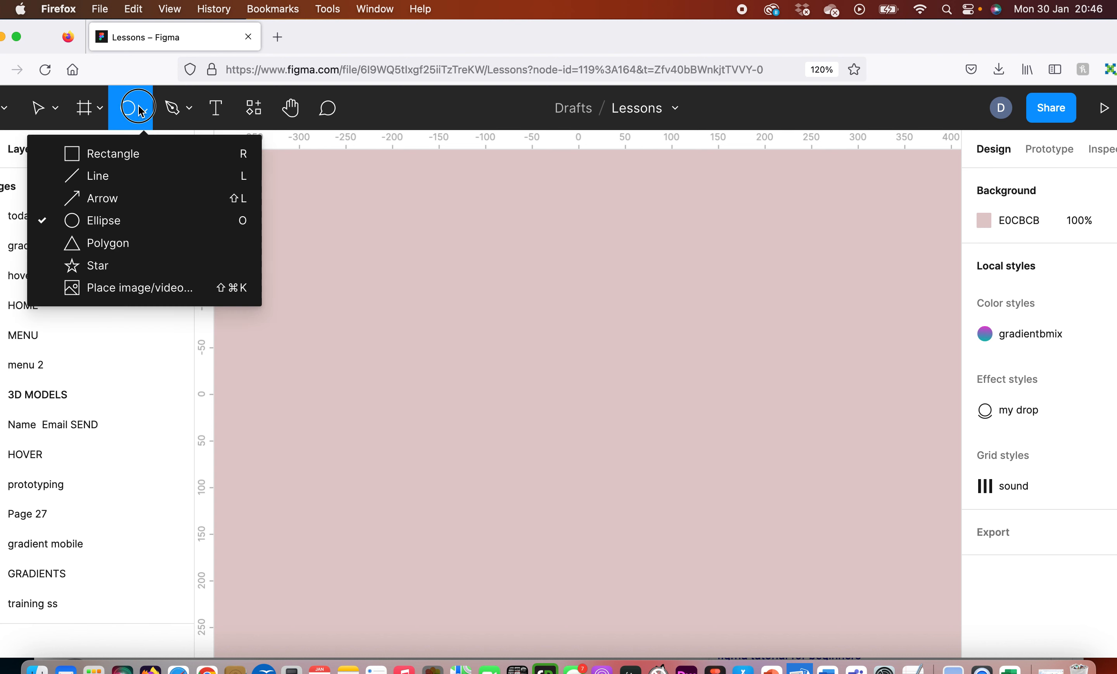
left_click(139, 242)
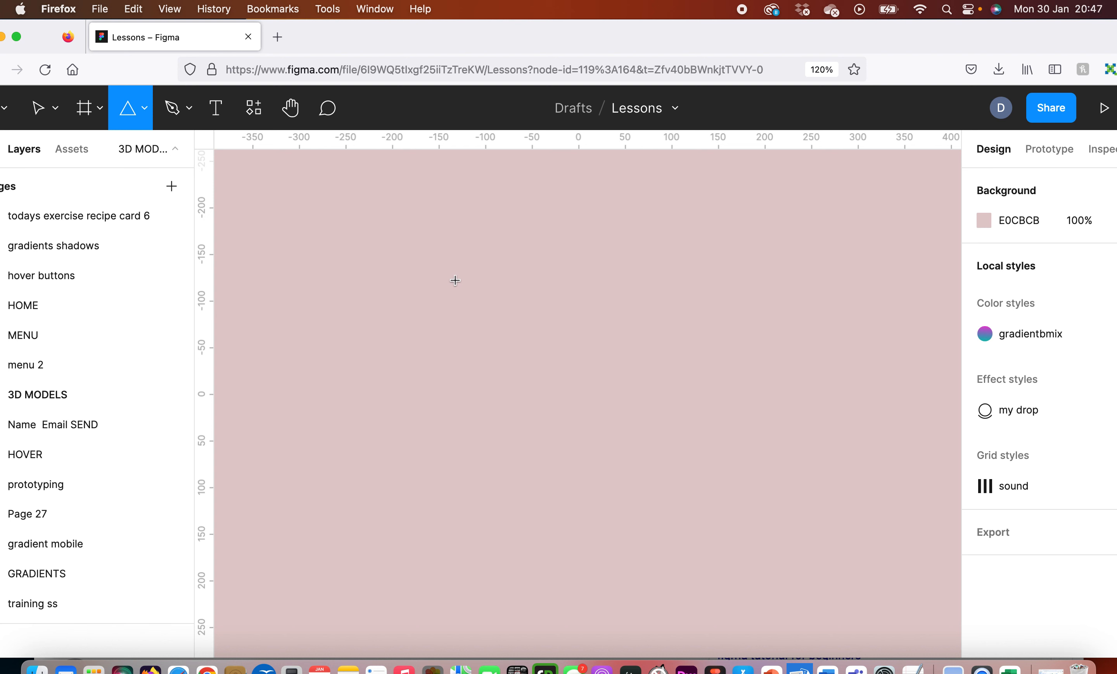
left_click_drag(455, 280, 621, 550)
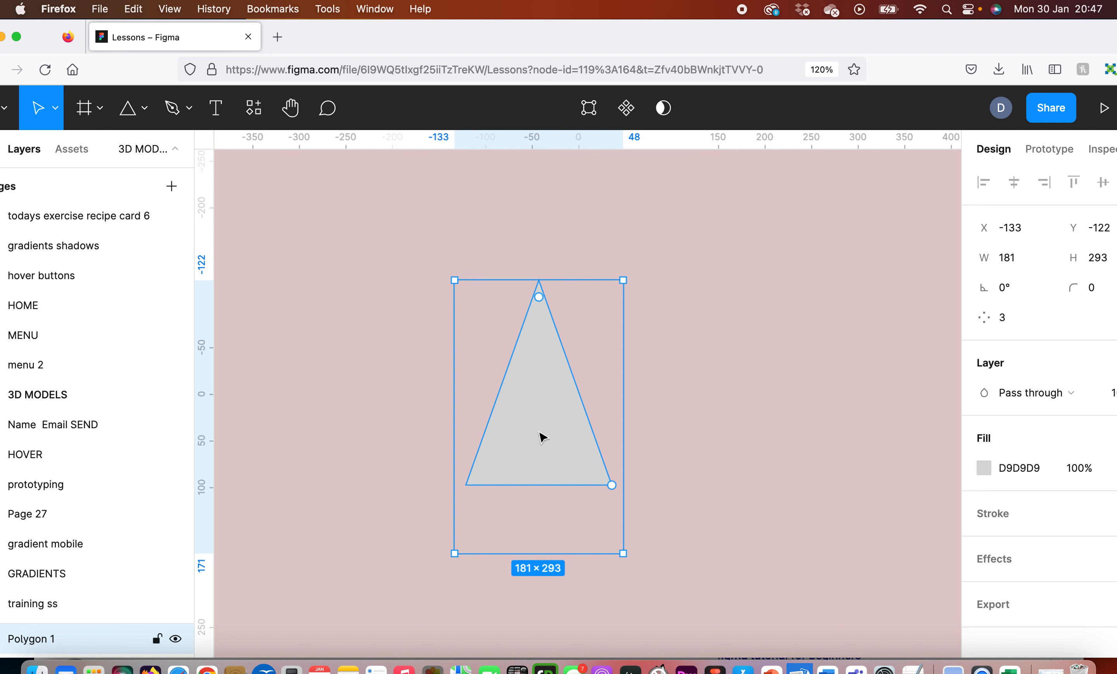
left_click_drag(543, 436, 755, 432)
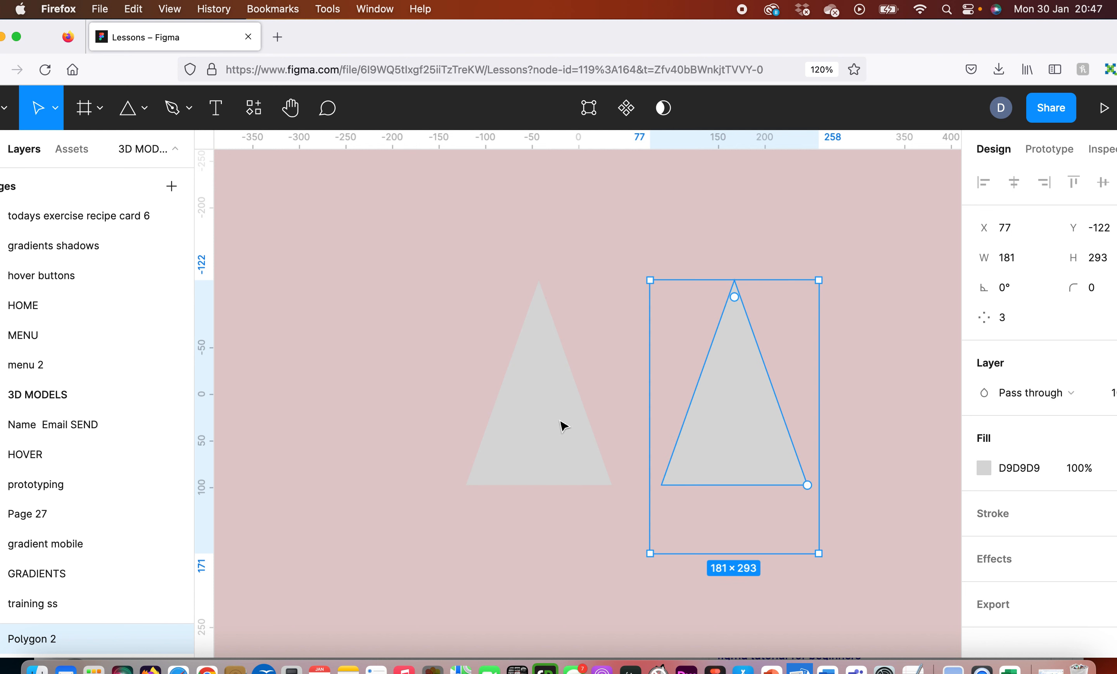
Enter vector editing on the original triangle and shift its shape closer to the copy.
left_click(564, 424)
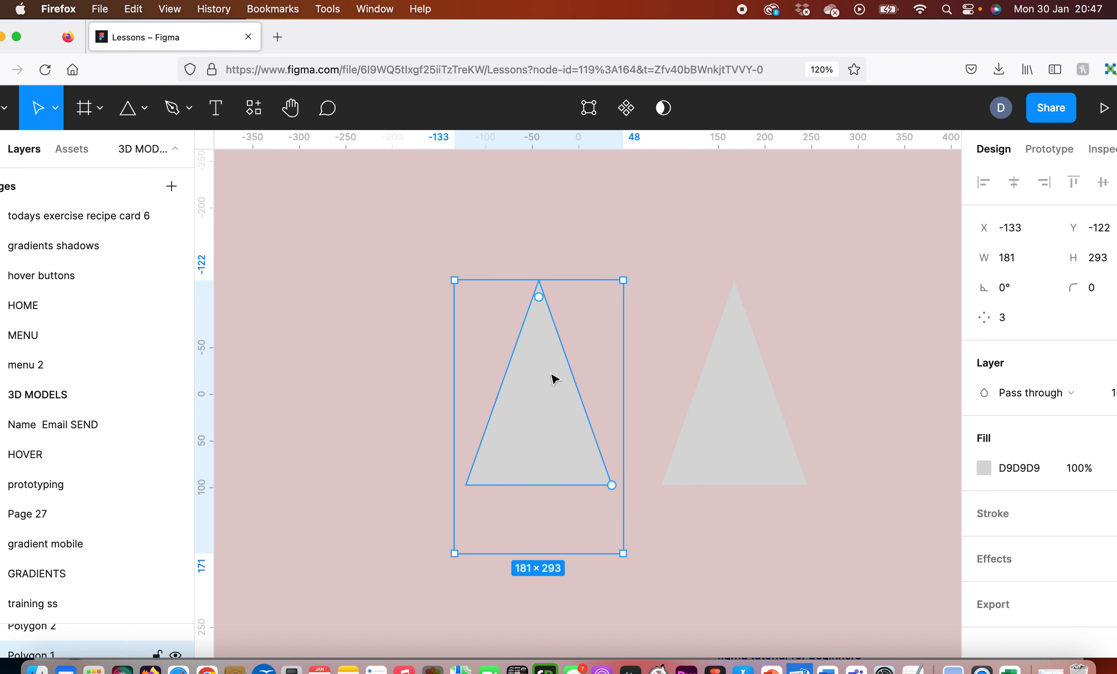
left_click(544, 383)
double_click(549, 388)
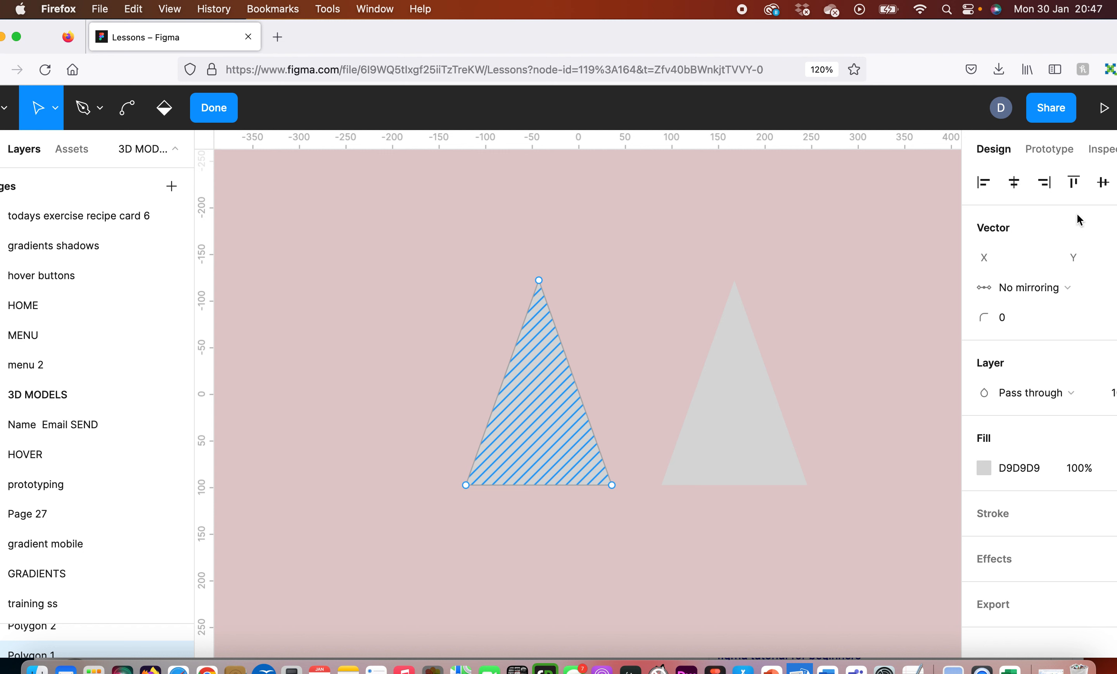
left_click(697, 400)
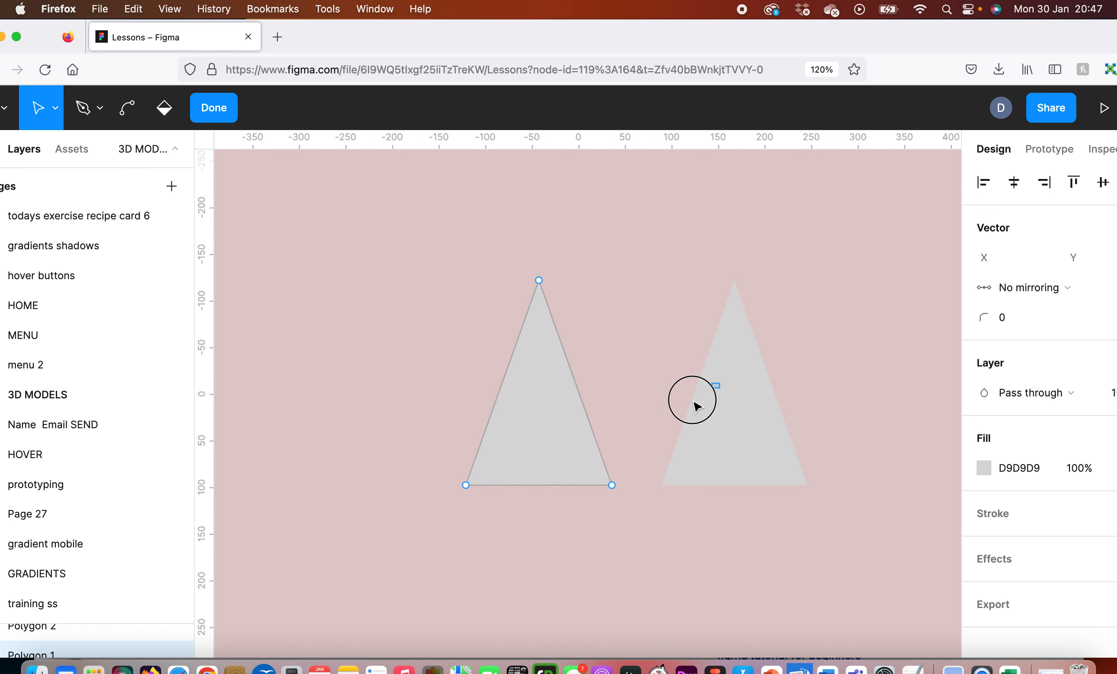
left_click_drag(537, 332, 573, 341)
Reshape the right triangle into a pyramid face by moving its lower-left vertex inward and slightly down.
left_click(748, 366)
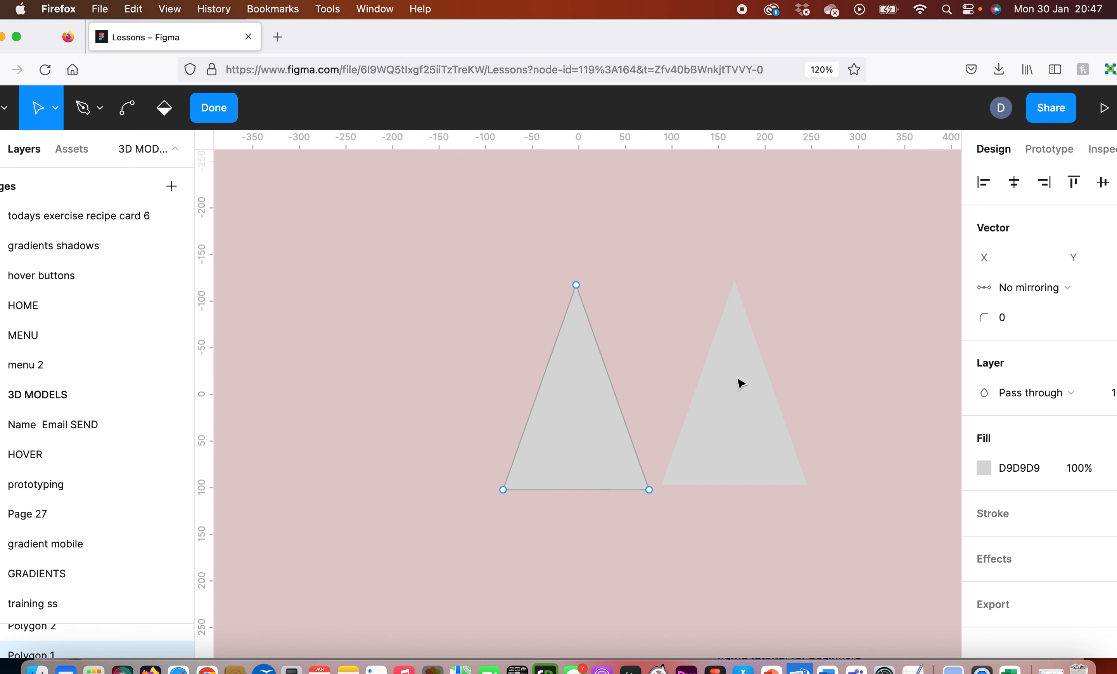
left_click(713, 459)
left_click(712, 458)
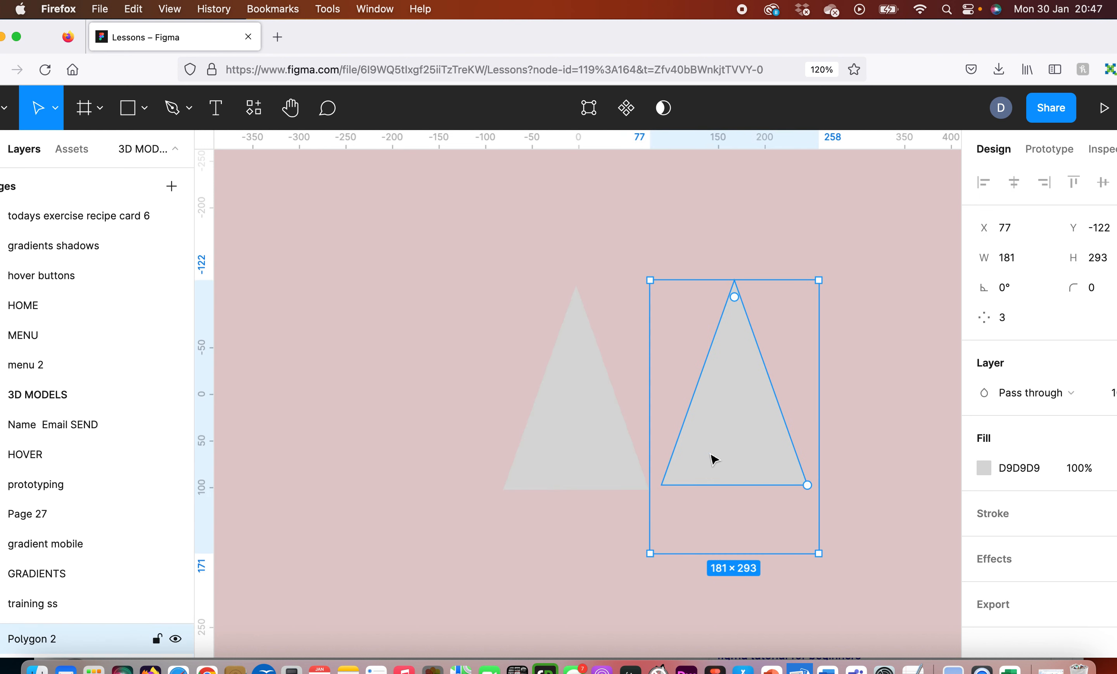
double_click(711, 459)
left_click_drag(662, 485, 697, 497)
left_click(586, 375)
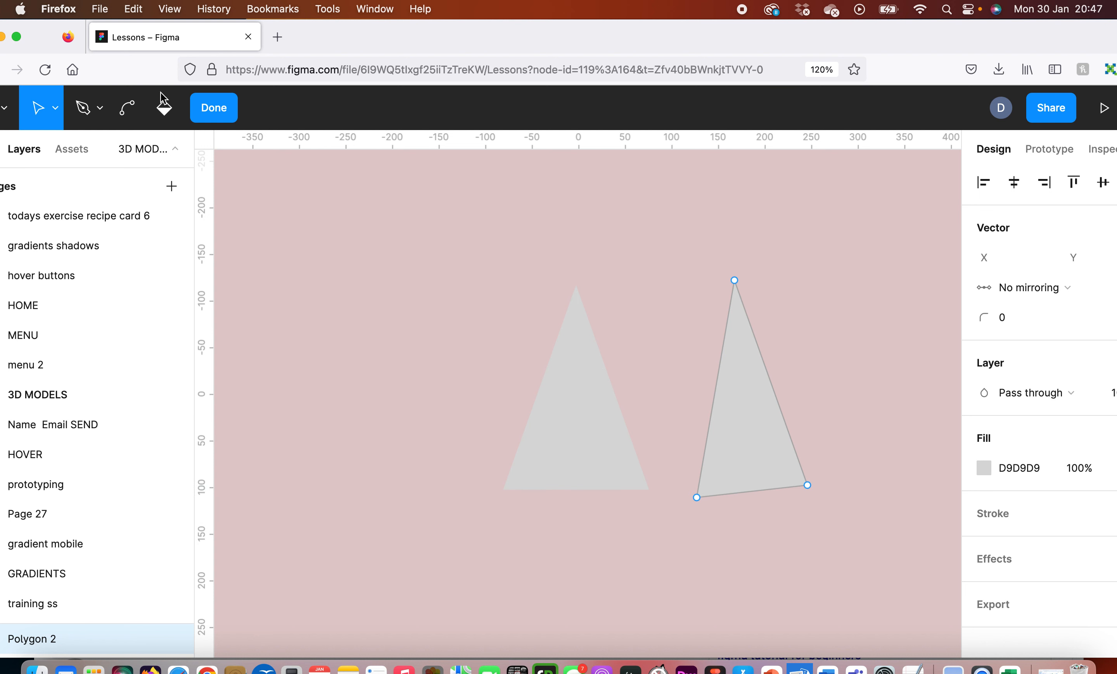
left_click(211, 107)
Move the left triangle to X -18, Y -122 and shift its apex to about X 155, Y -106 beside the other apex.
left_click(596, 441)
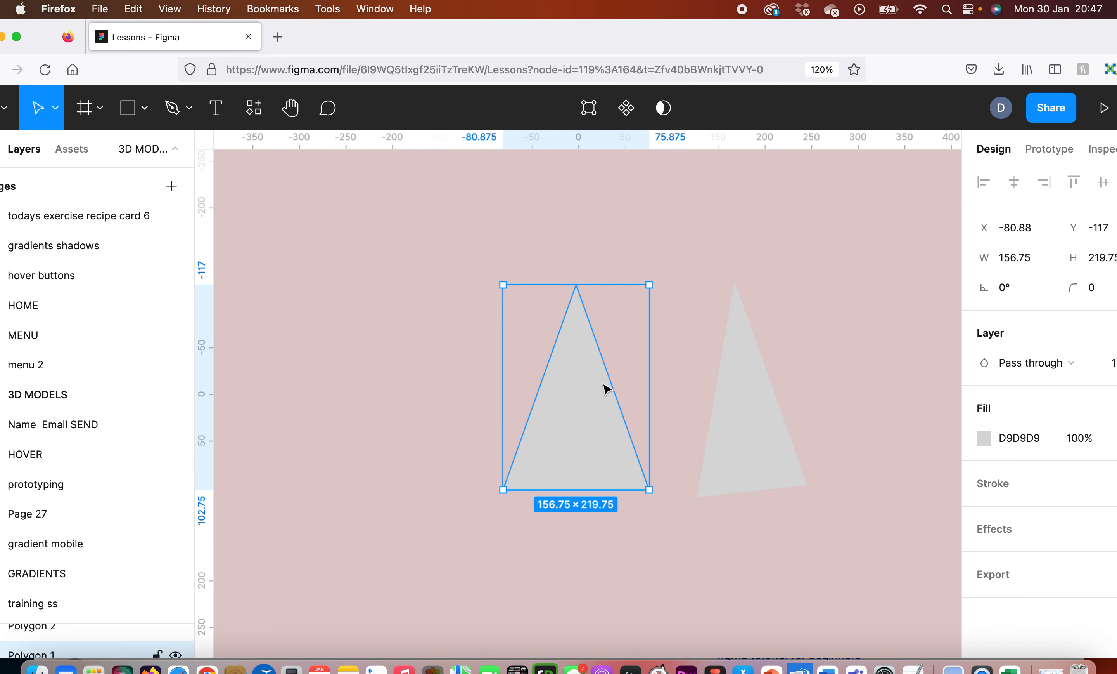
left_click_drag(593, 353, 657, 360)
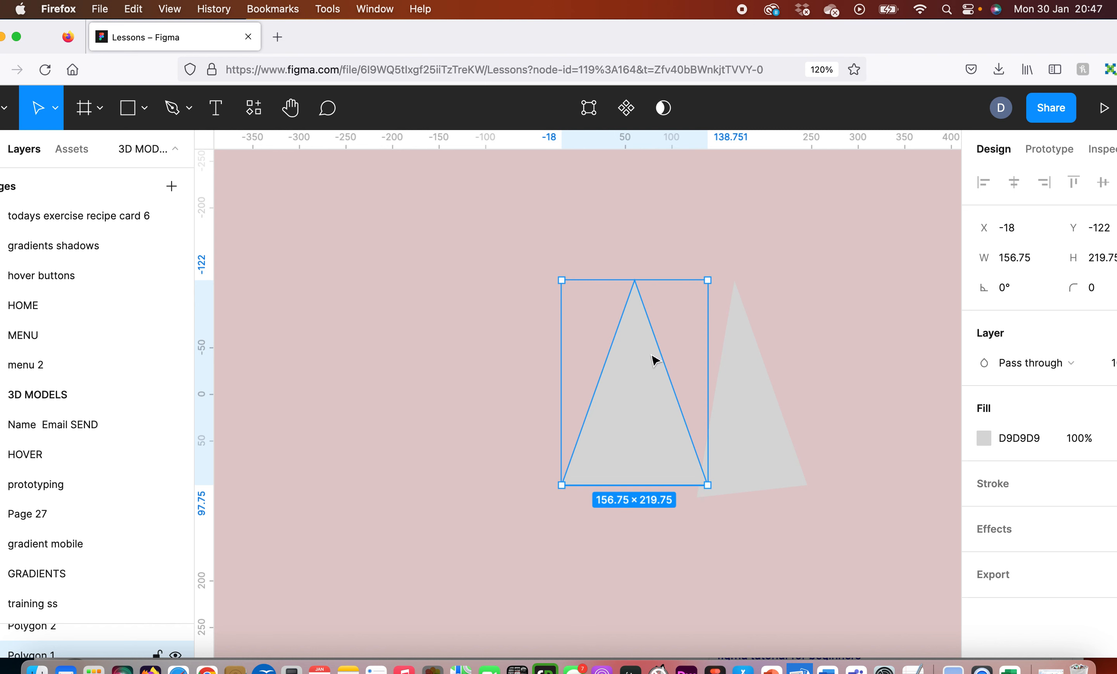
double_click(653, 356)
left_click(633, 279)
left_click_drag(697, 288, 723, 295)
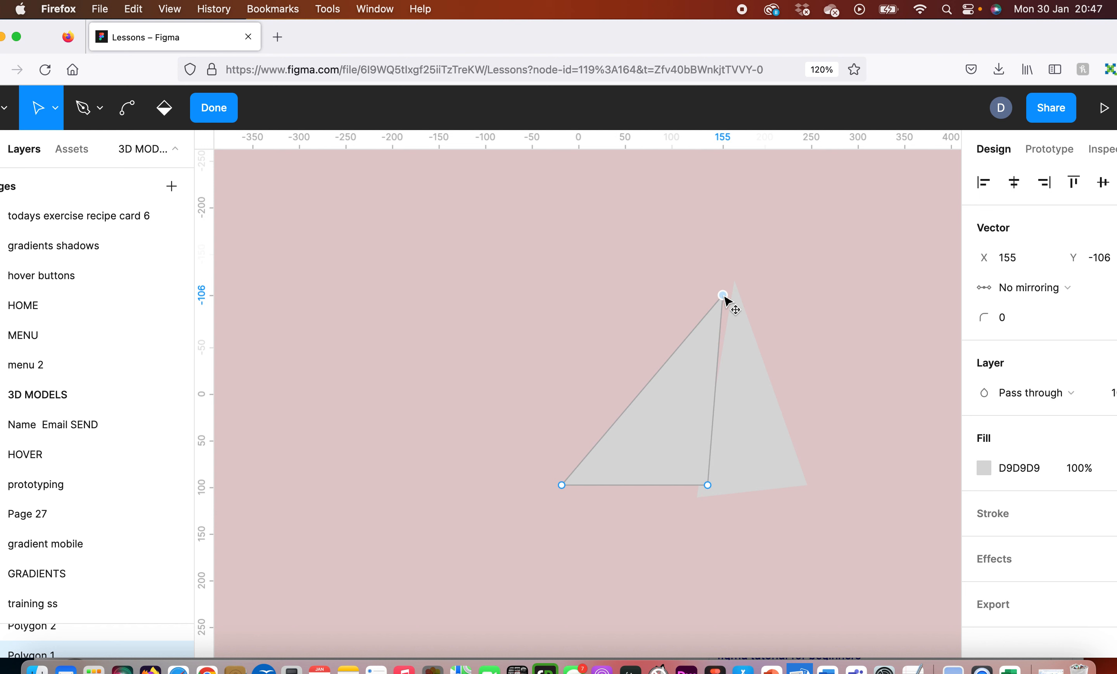
Form the narrow side face with lower vertices at about (120, 112) and (73, 70), and adjust its apex to (156, -107).
left_click_drag(709, 485, 690, 498)
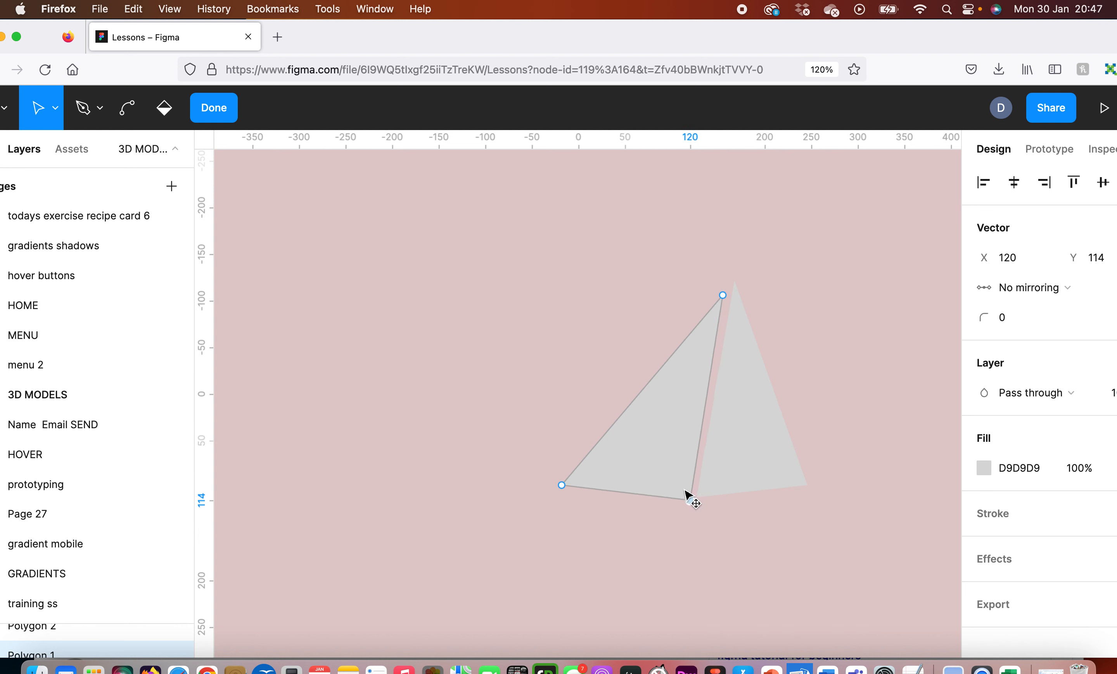
left_click_drag(565, 485, 649, 460)
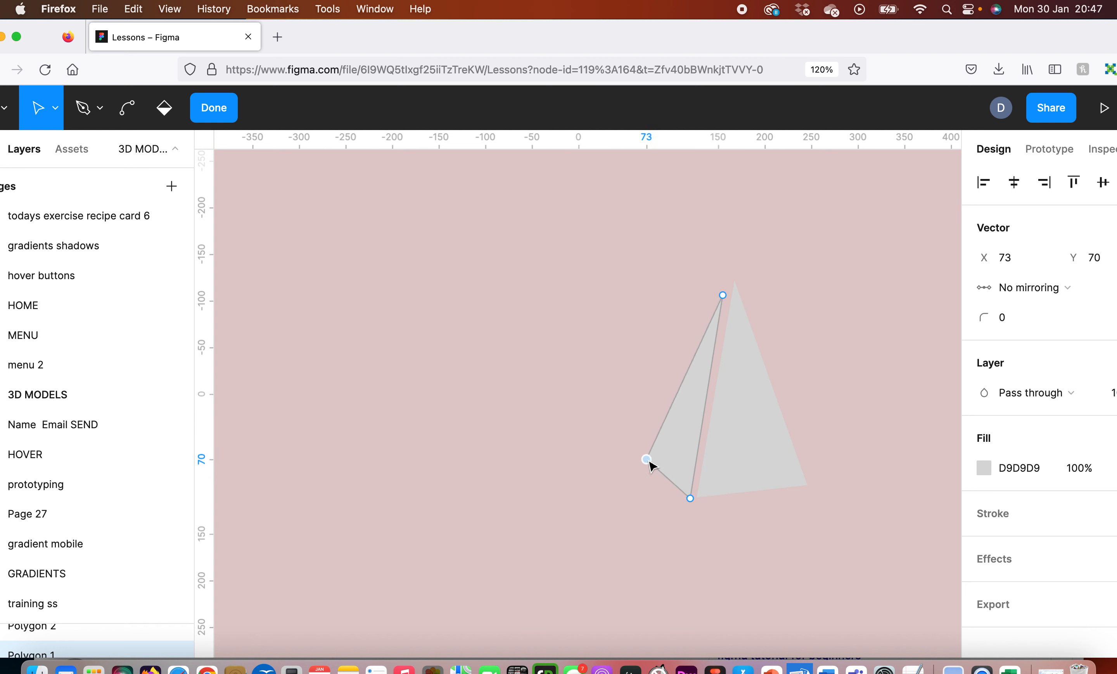
left_click_drag(722, 296, 726, 296)
left_click(724, 294)
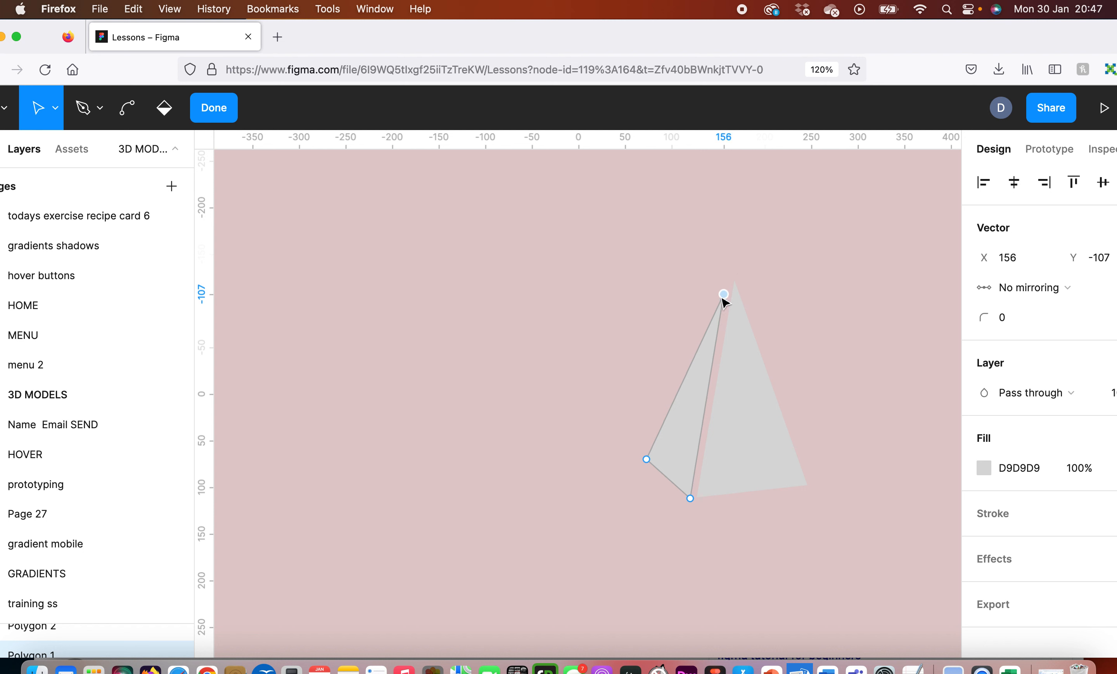
left_click(750, 473)
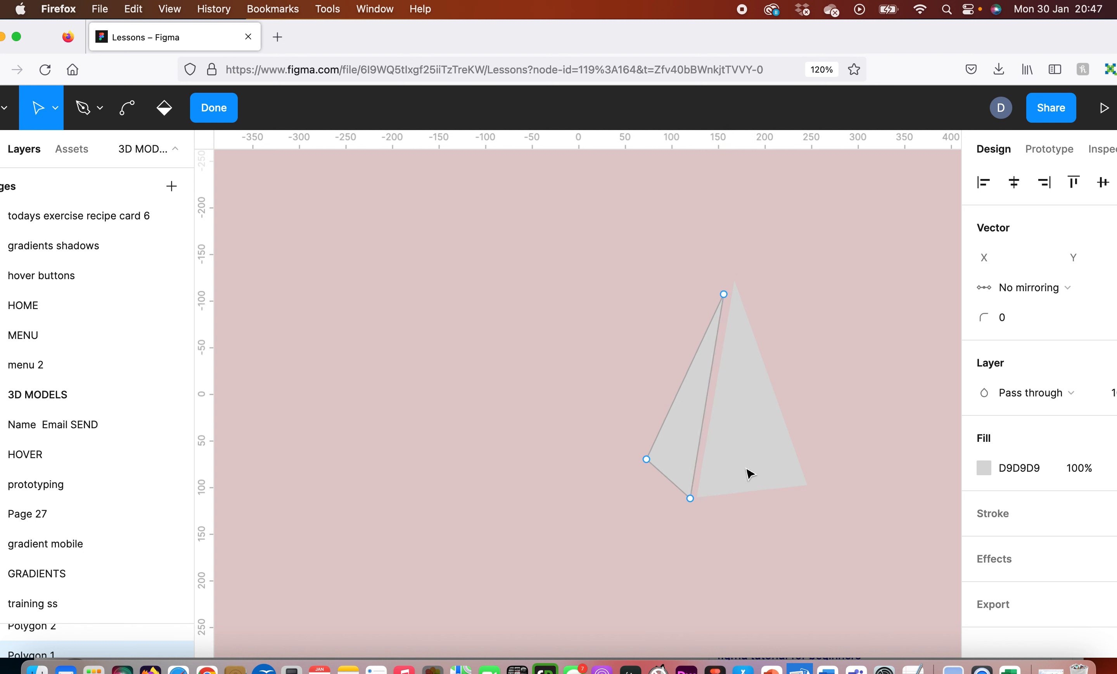
Change the narrow left face's fill from solid to a linear gradient.
double_click(672, 453)
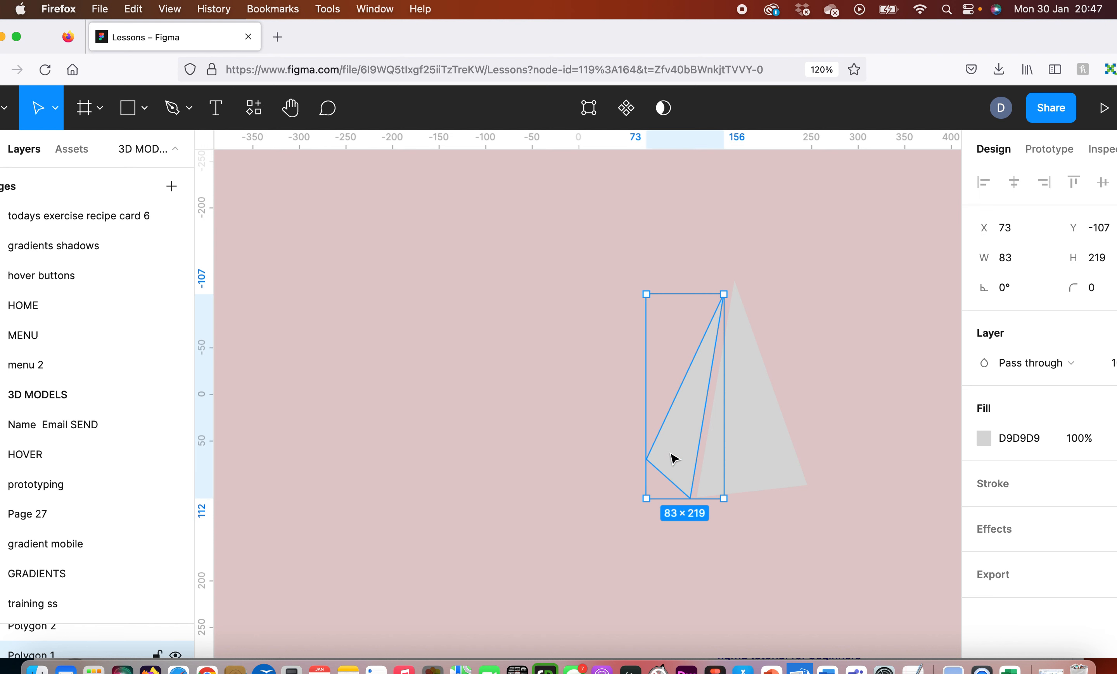
double_click(675, 459)
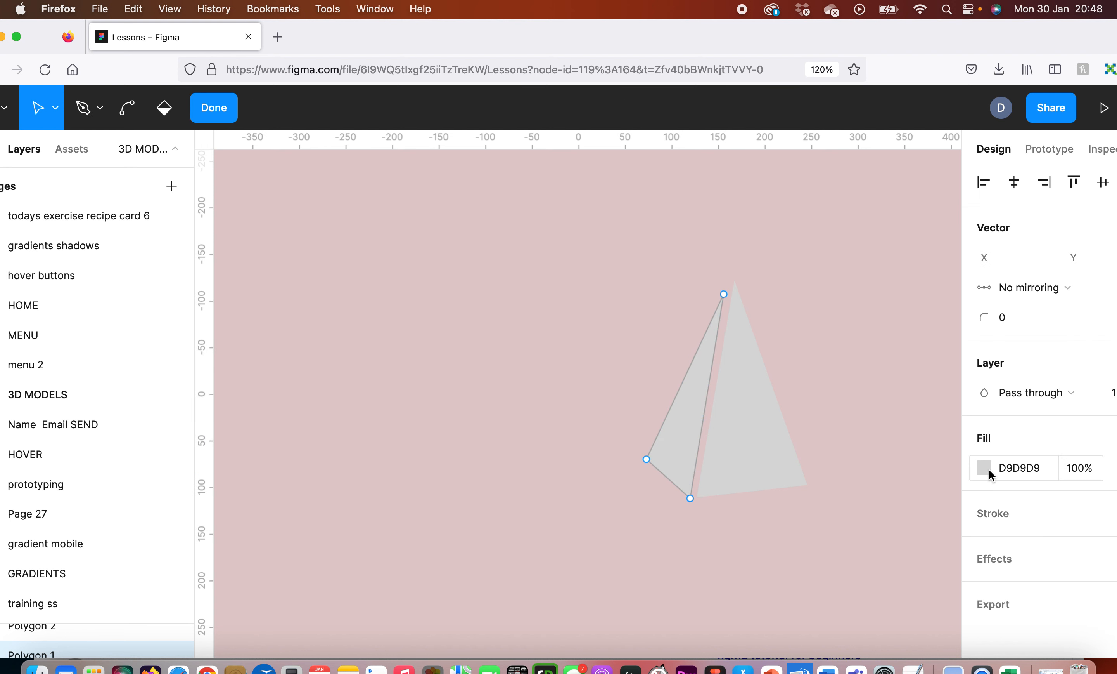
left_click(987, 464)
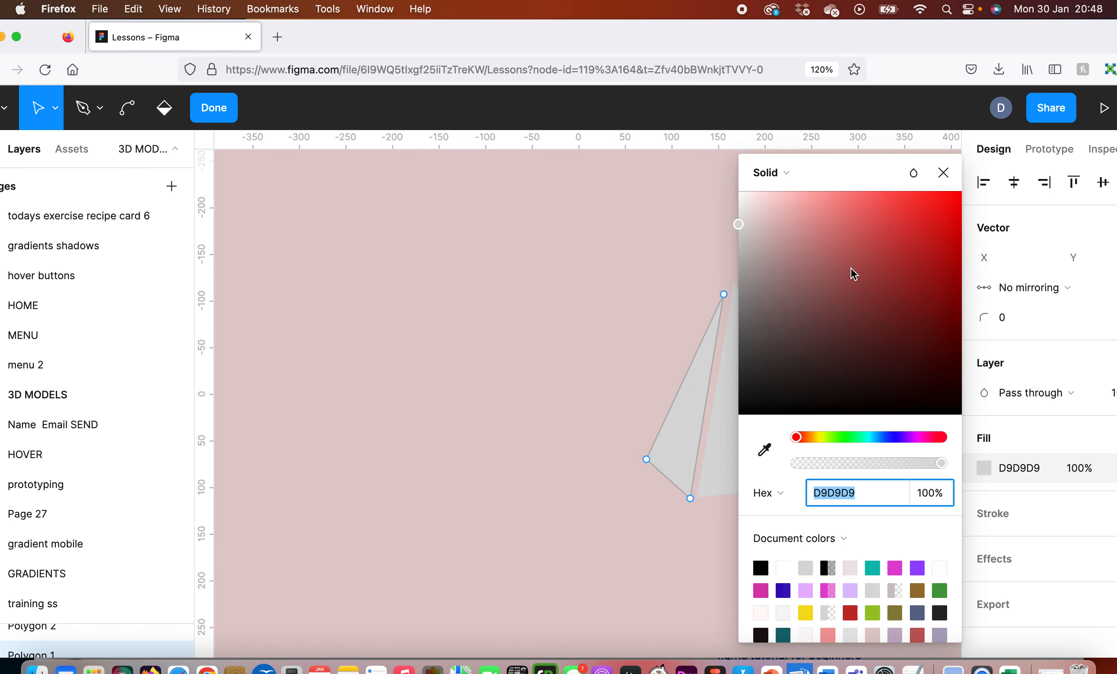
left_click(787, 173)
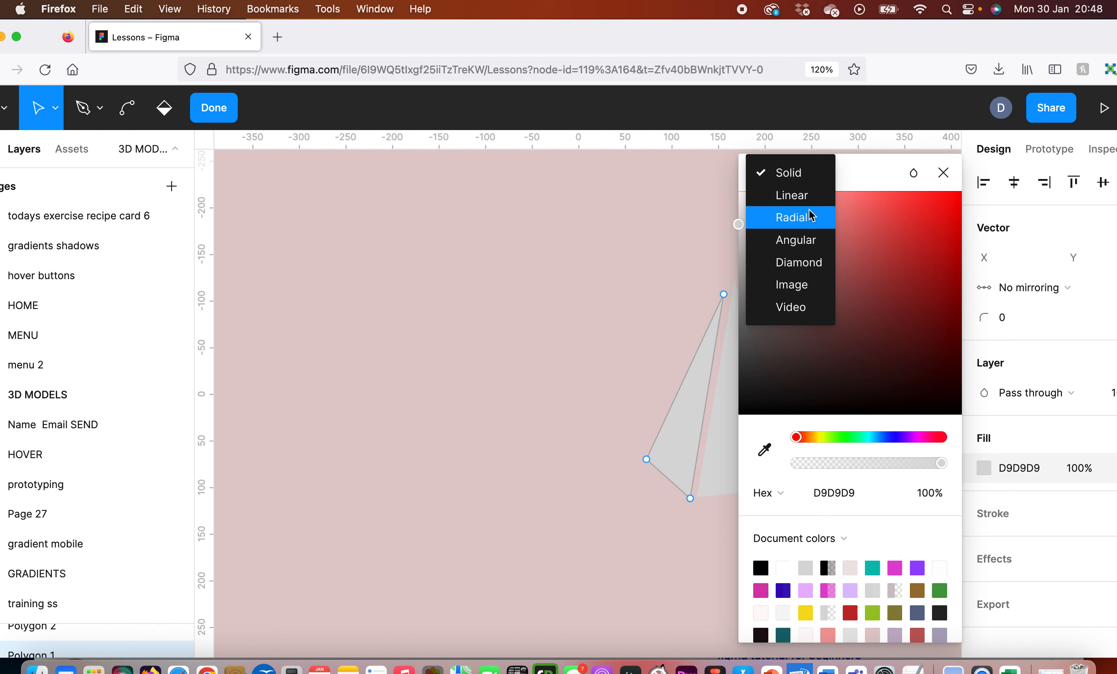
left_click(792, 196)
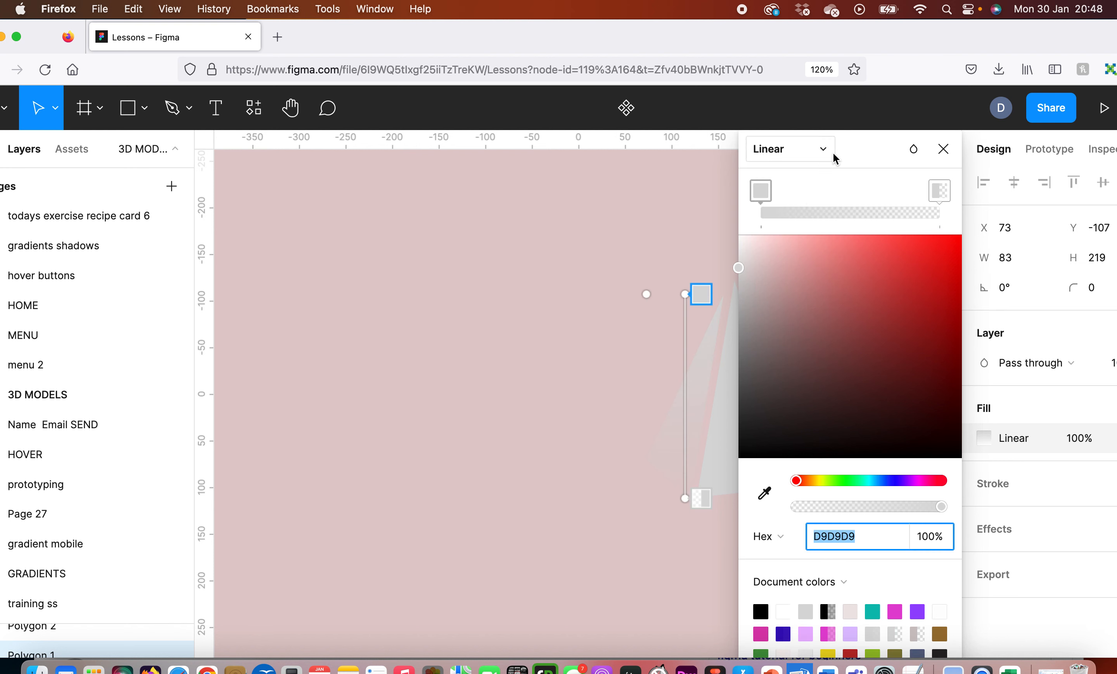
left_click(945, 150)
key("Return")
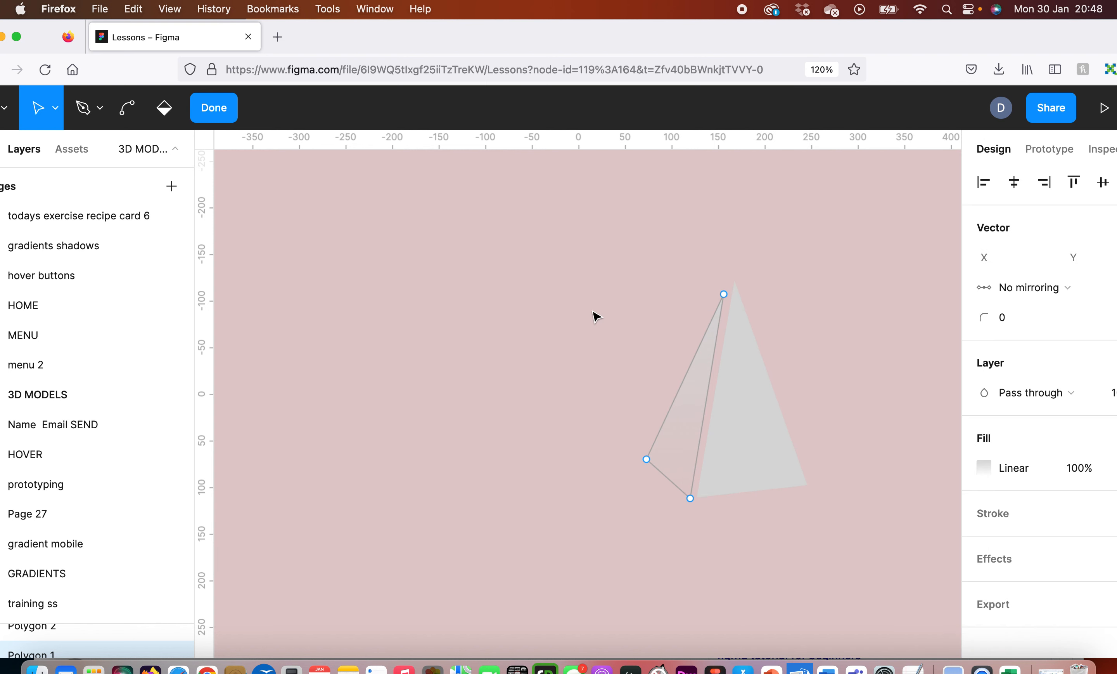
Draw a rectangle of about 49 × 45 in the empty upper-left canvas area and place a duplicate beside it, aligning both at Y -201.
key("Escape")
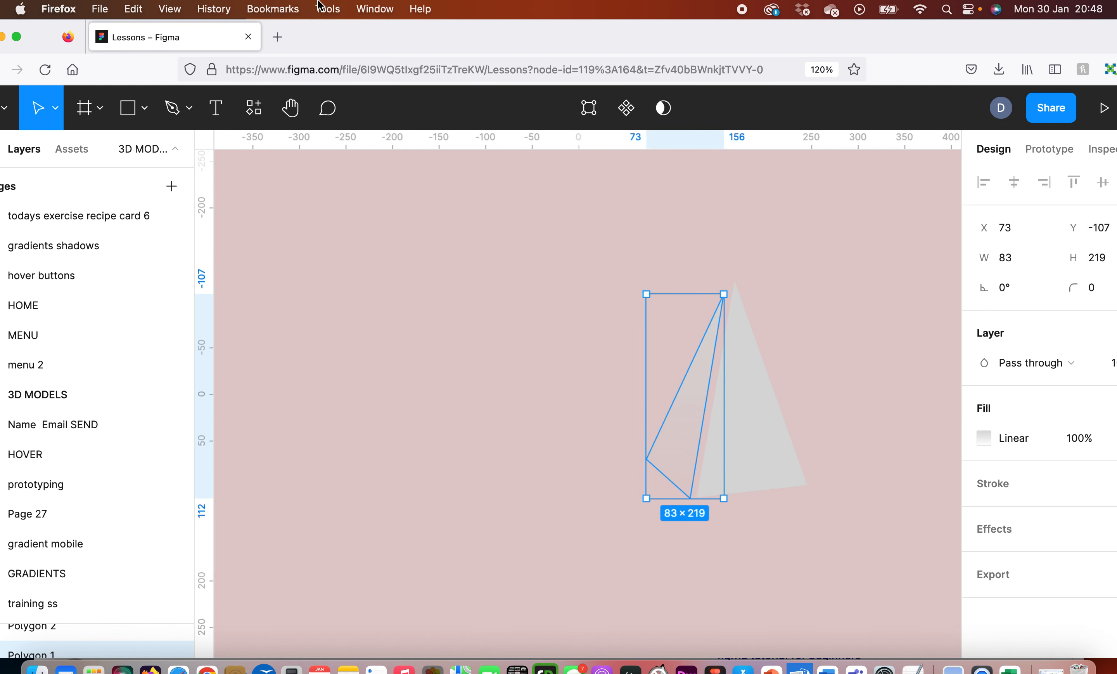
left_click(128, 108)
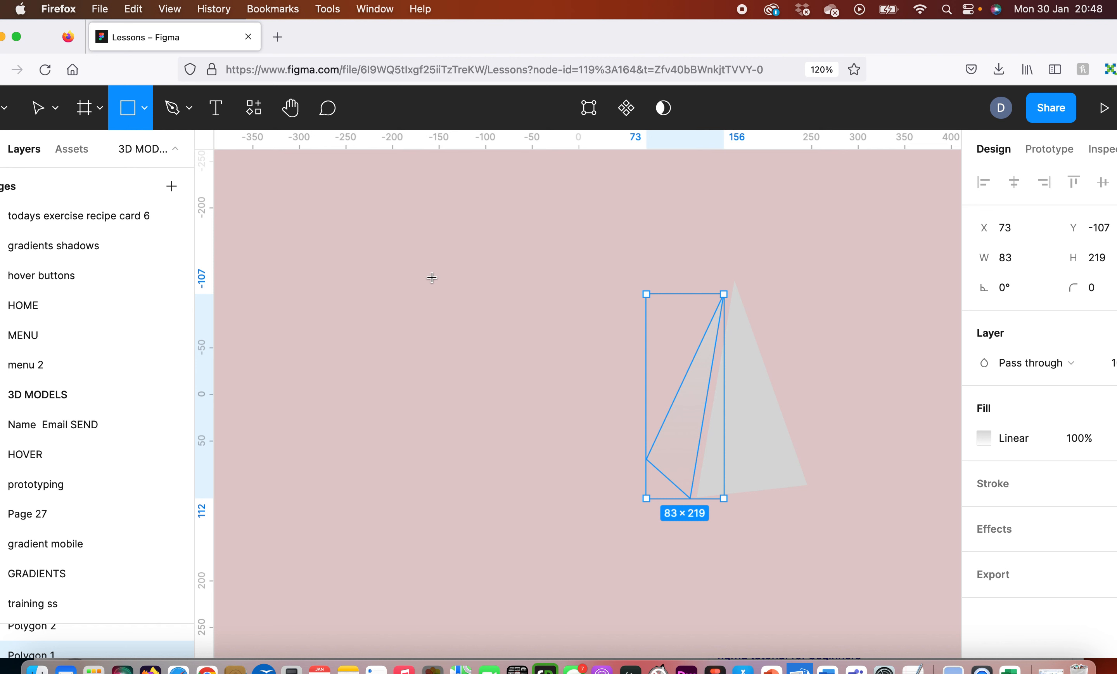
mouse_move(348, 212)
left_mouse_down()
mouse_move(396, 262)
mouse_move(394, 254)
left_mouse_up()
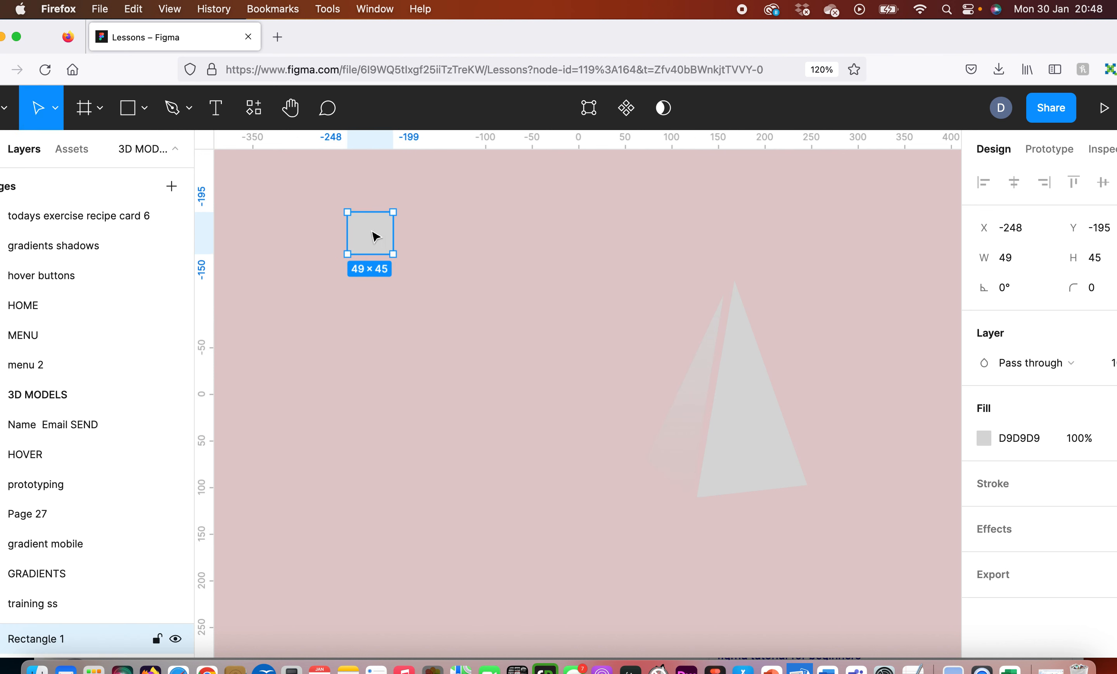
left_click_drag(371, 231, 457, 234)
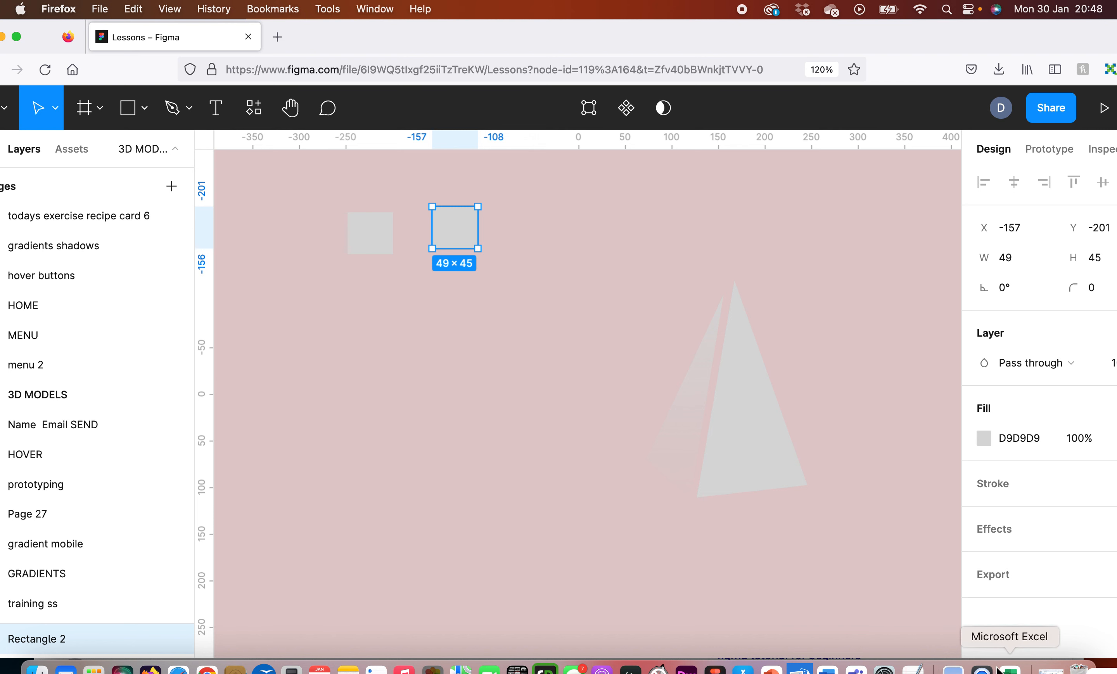
left_click(953, 668)
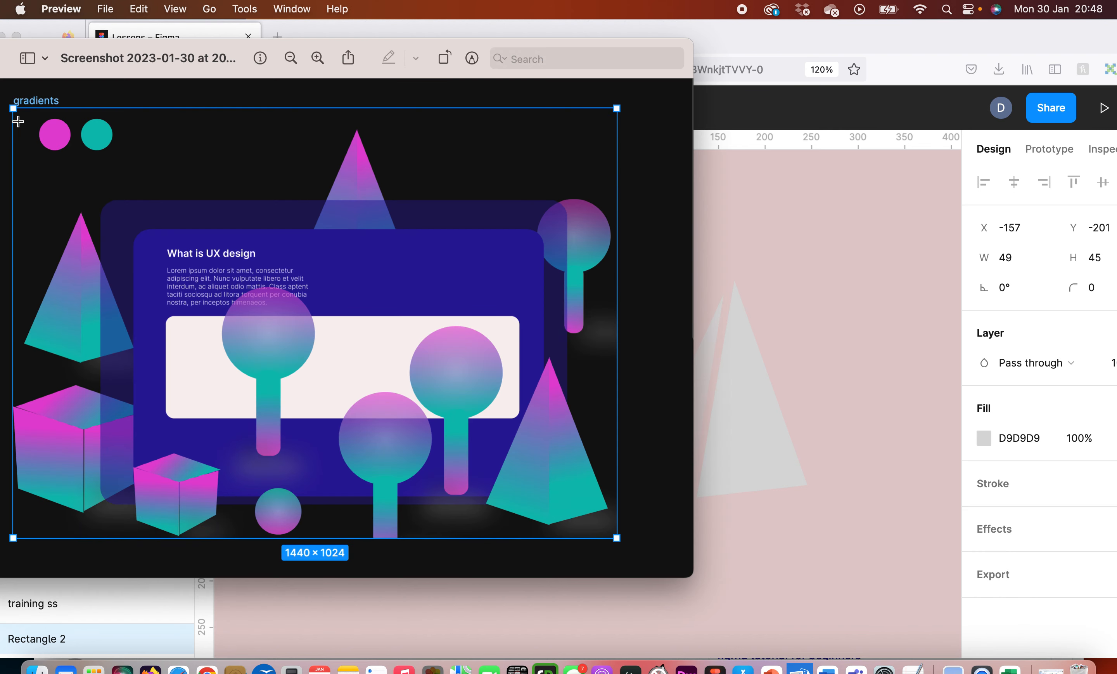
left_click(903, 224)
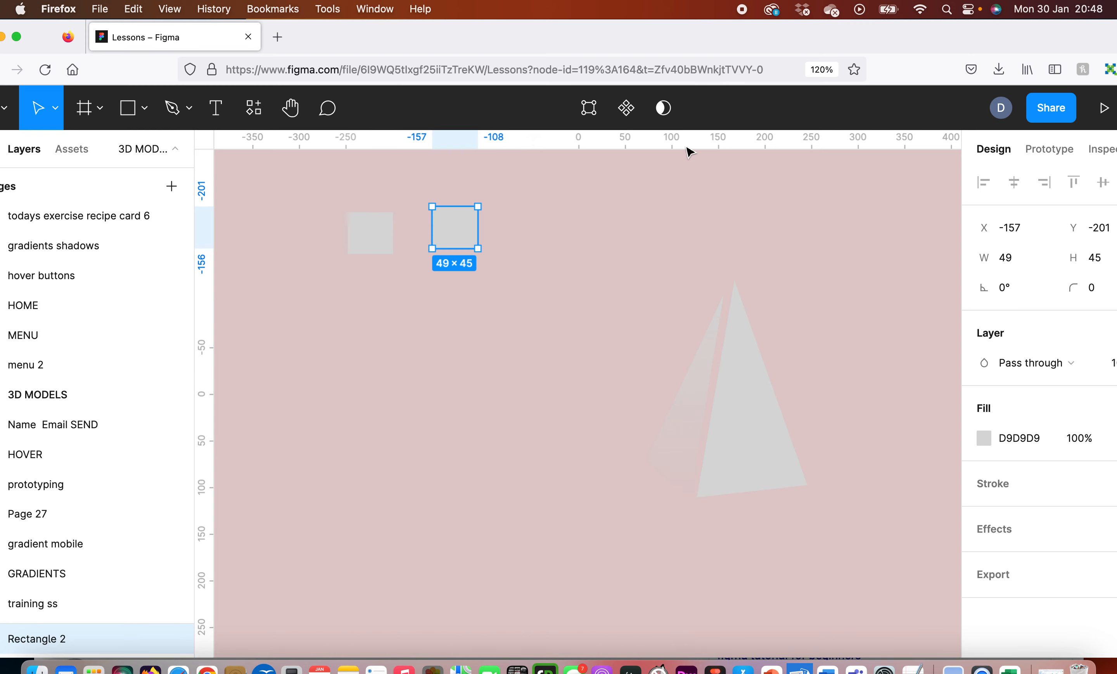
left_click_drag(369, 229, 369, 225)
left_click(984, 438)
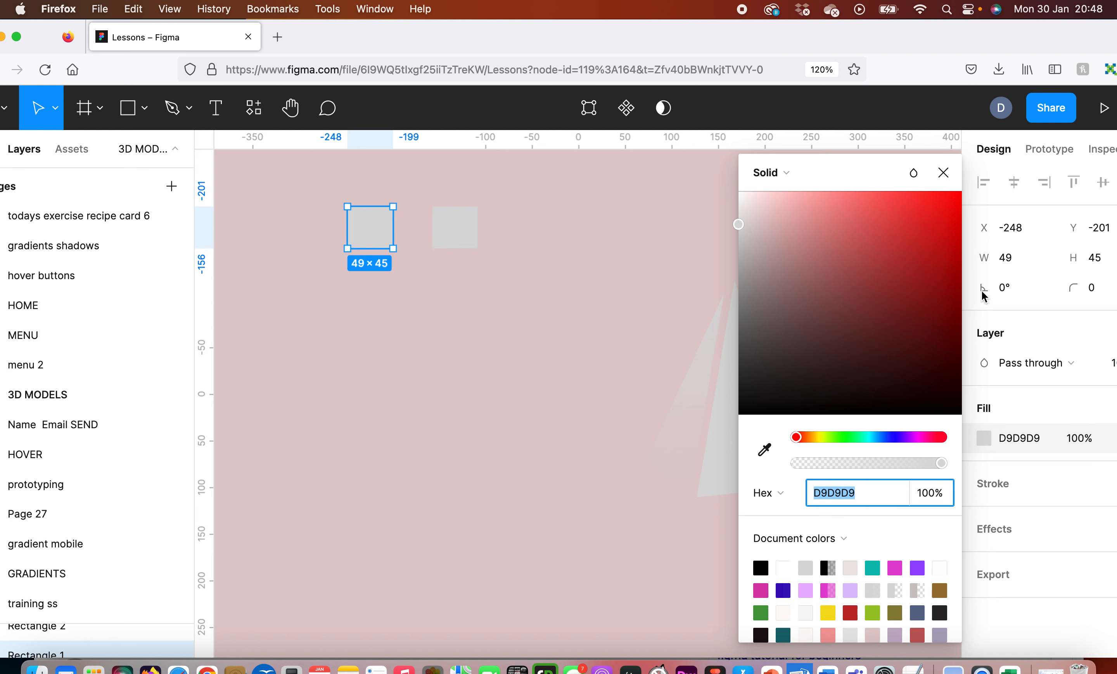
left_click_drag(936, 441, 918, 443)
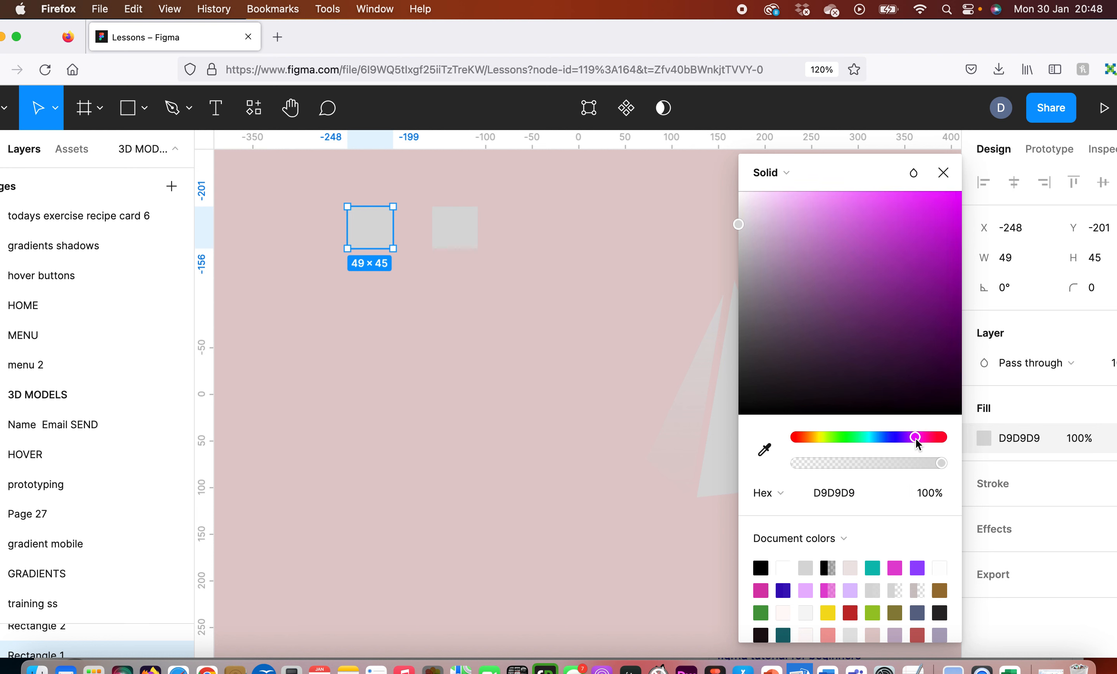
left_click(945, 173)
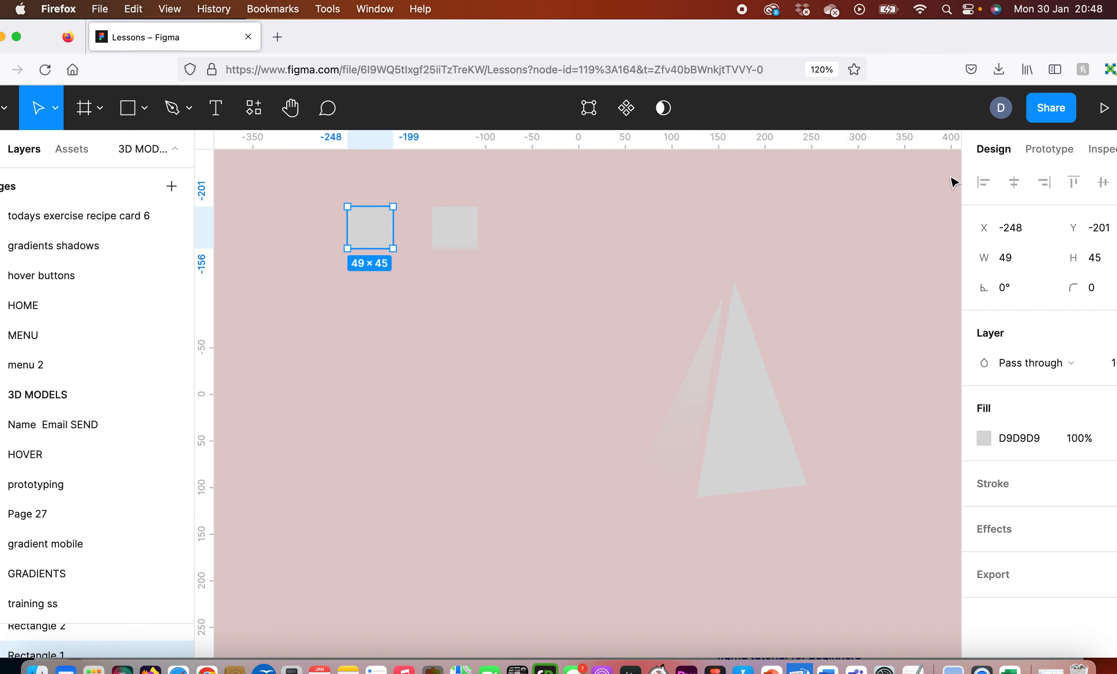
left_click(975, 436)
left_click(976, 438)
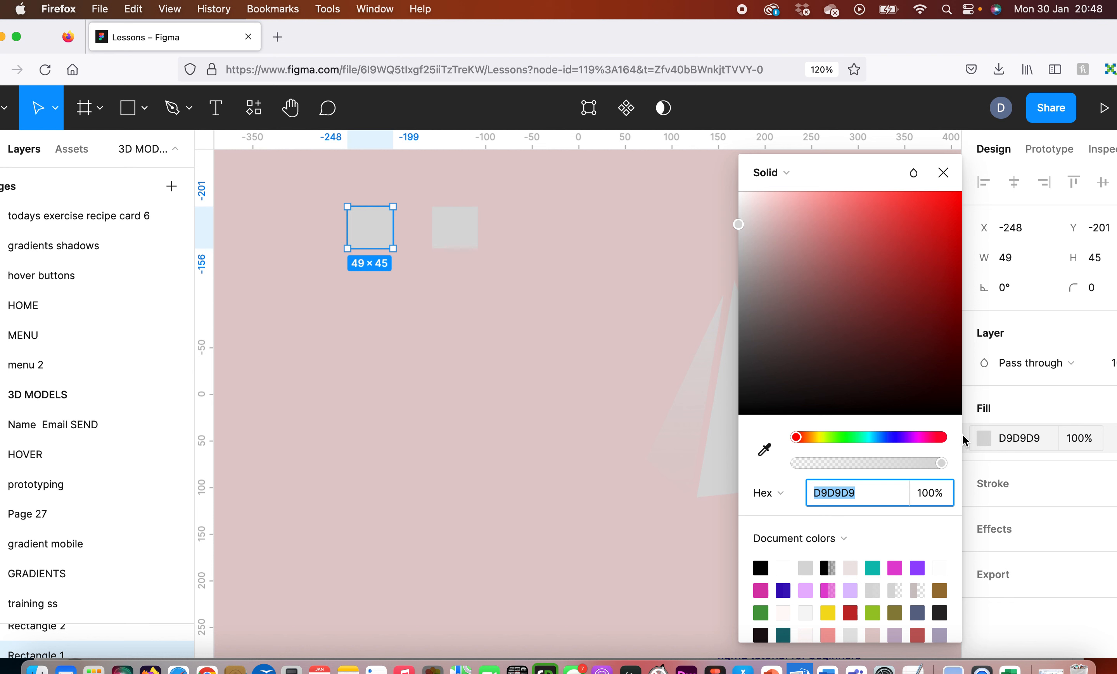
left_click(922, 436)
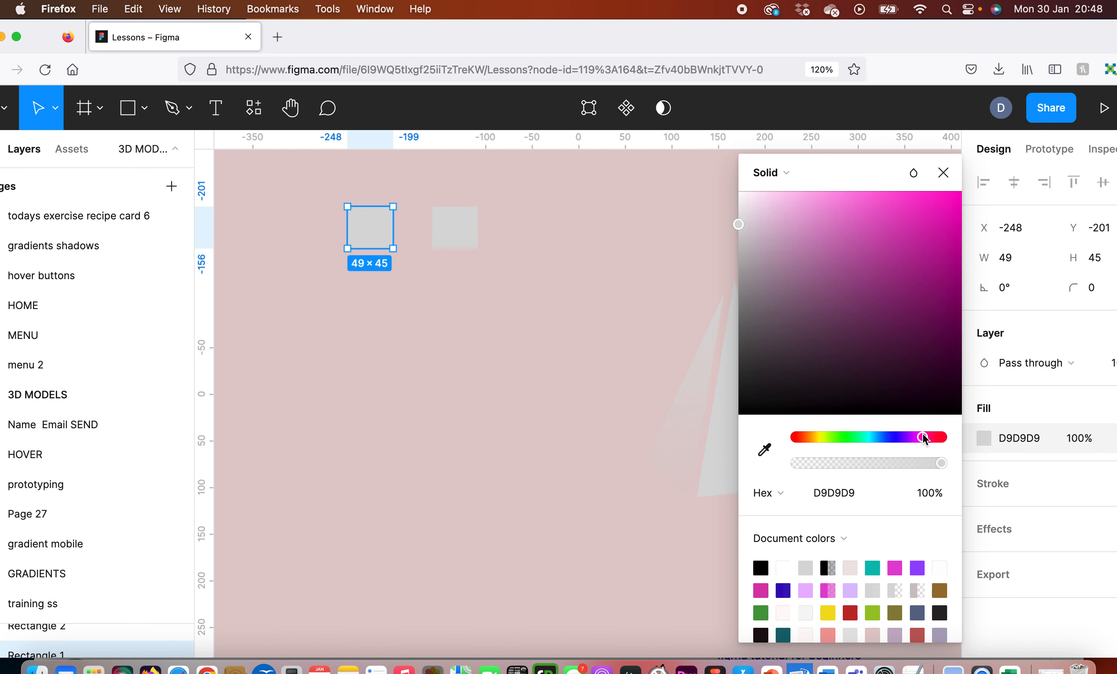
left_click(944, 173)
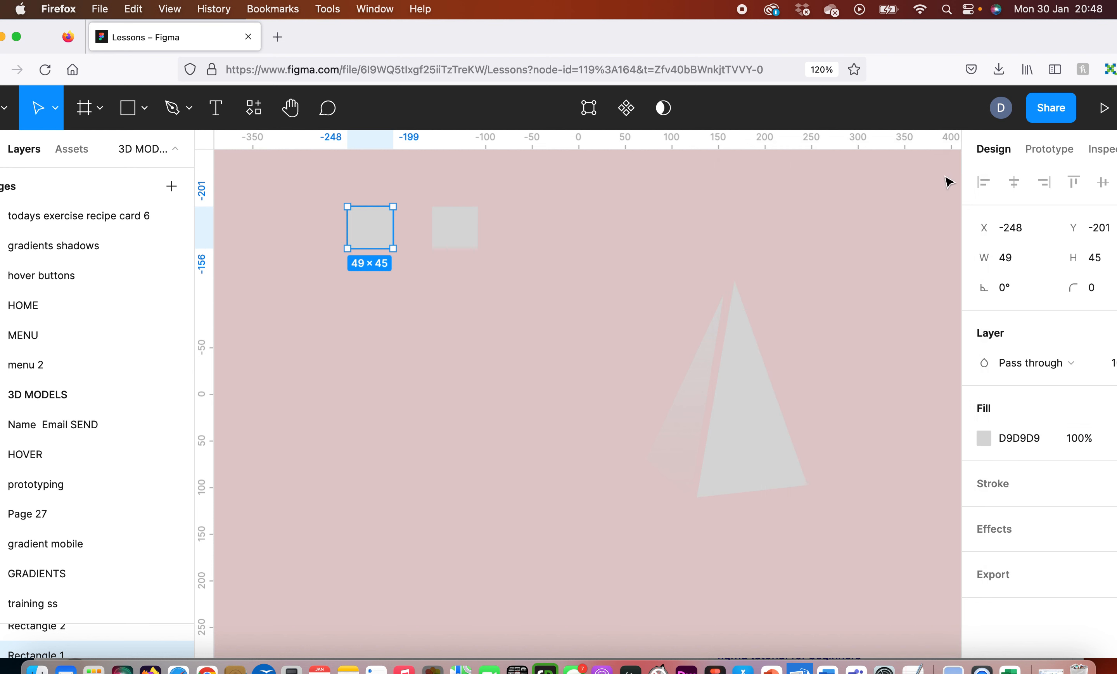
left_click(738, 439)
left_click(680, 435)
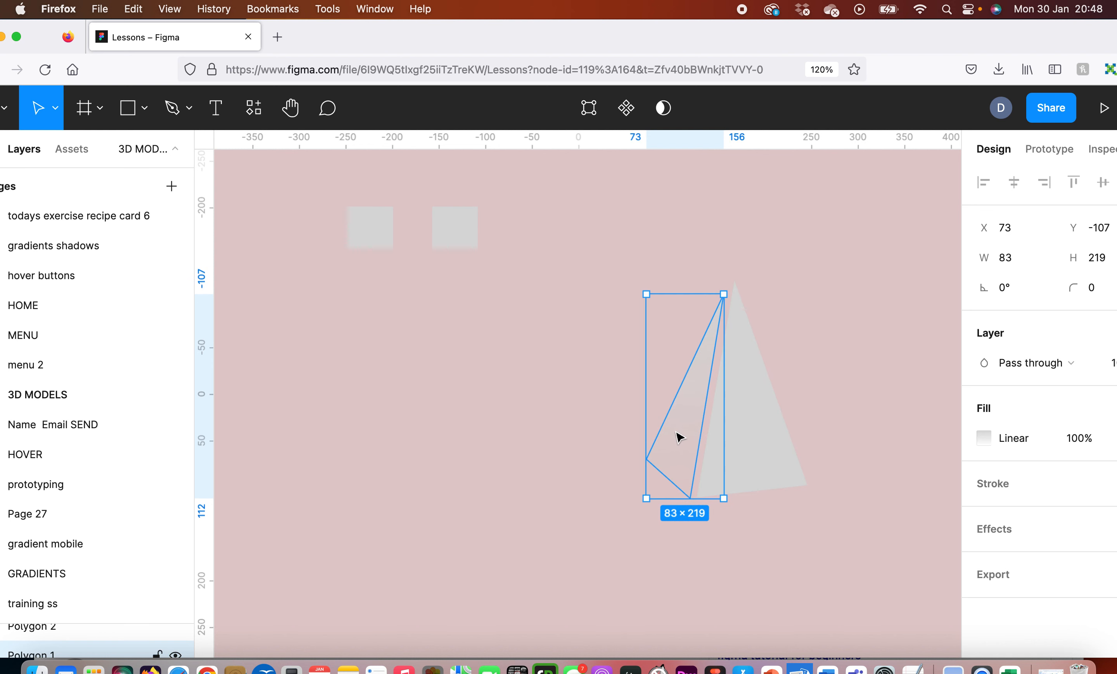
left_click(363, 248)
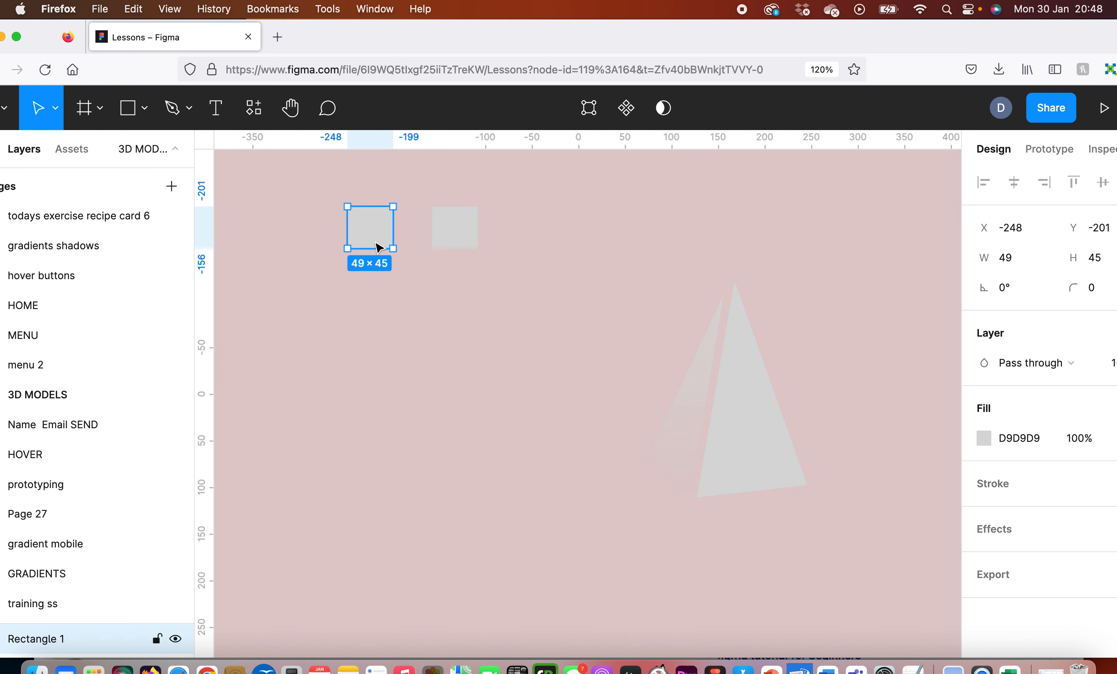
left_click(985, 438)
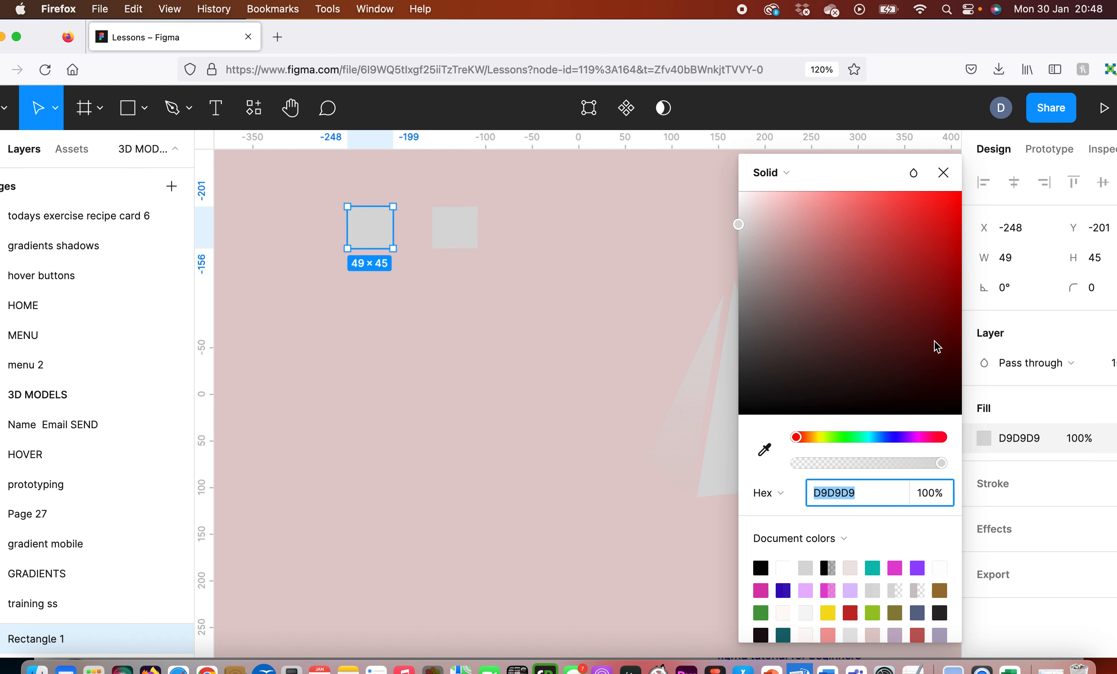
left_click_drag(936, 438, 924, 438)
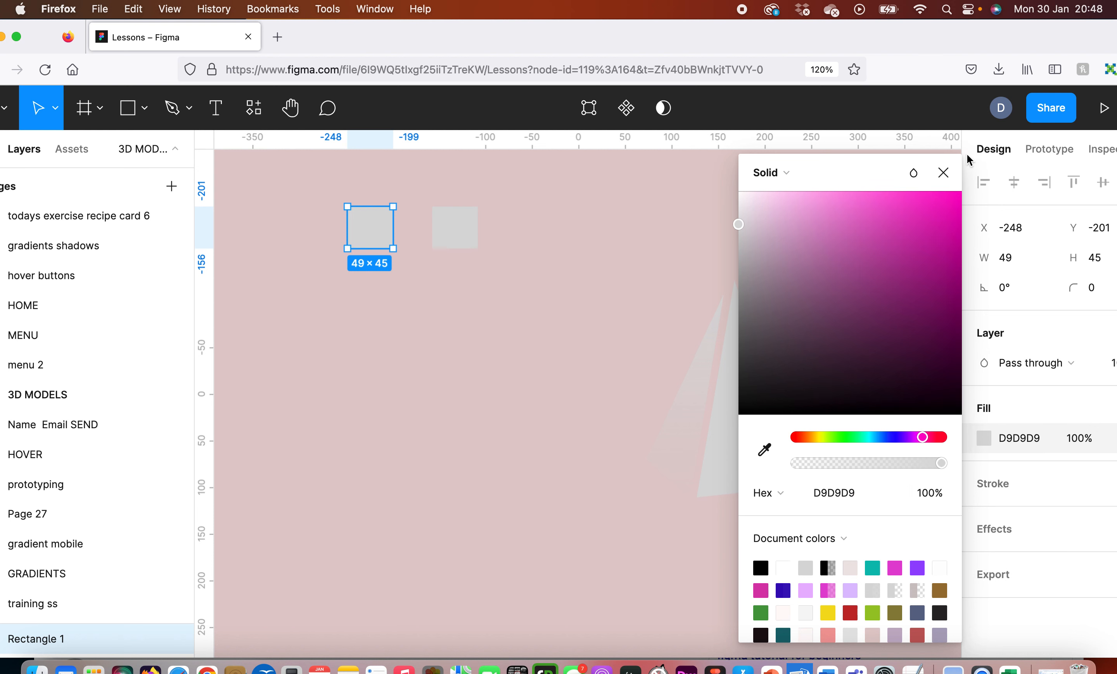
left_click(944, 173)
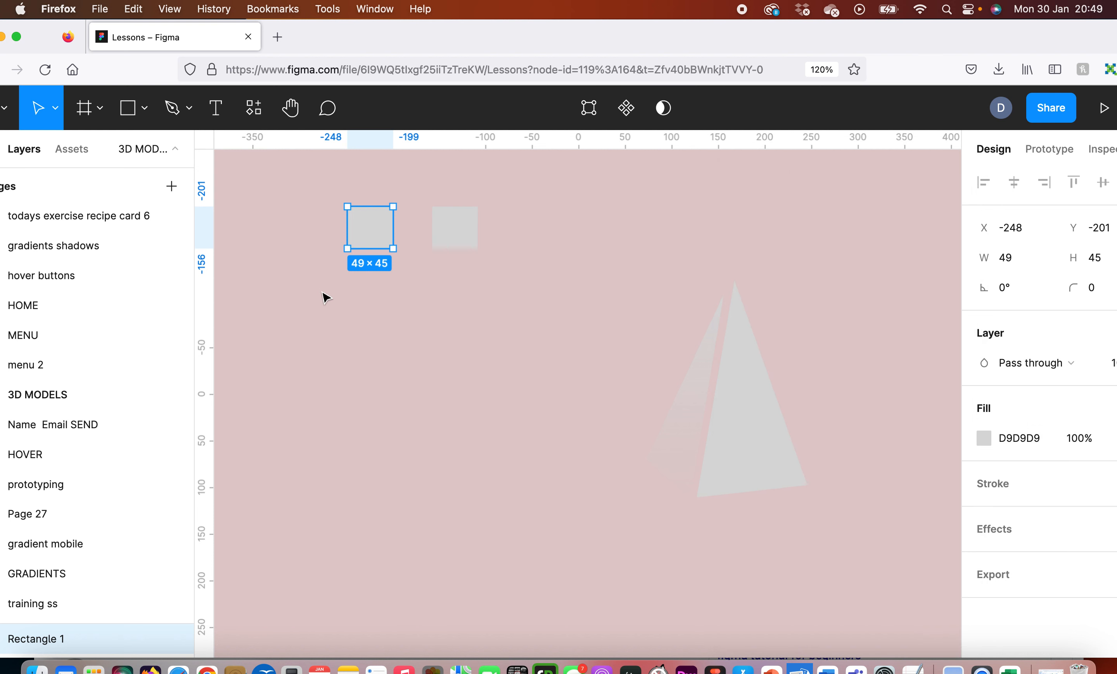
key("super+r")
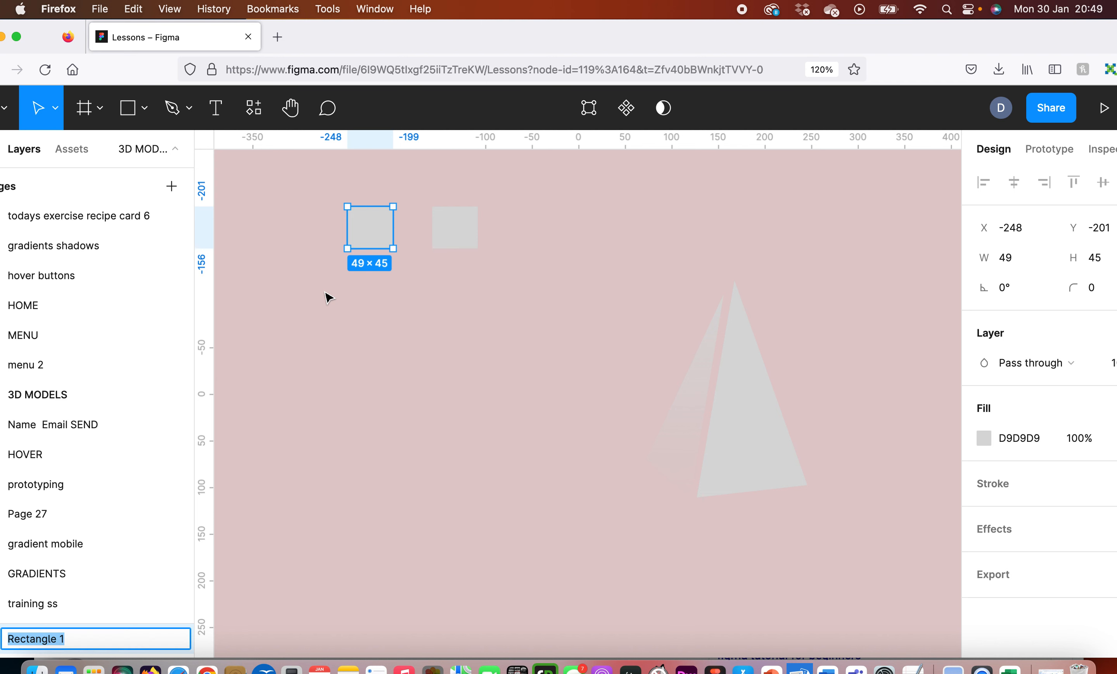
left_click(395, 404)
left_click(384, 247)
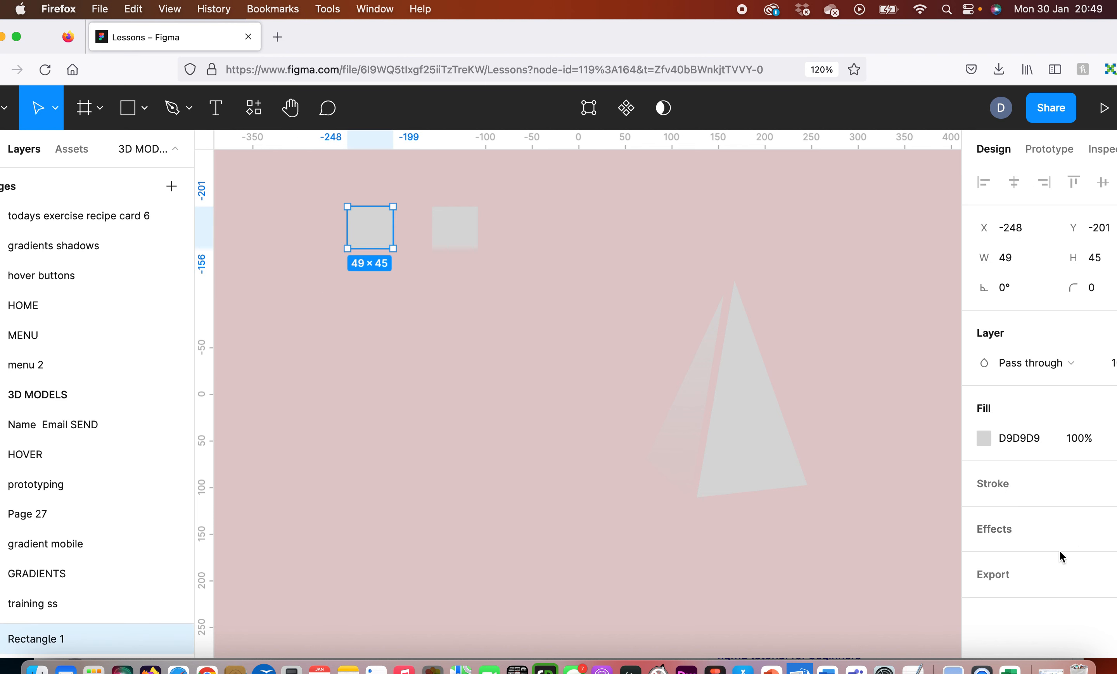
Set the left square's solid fill to bright magenta EA08B8.
left_click(989, 440)
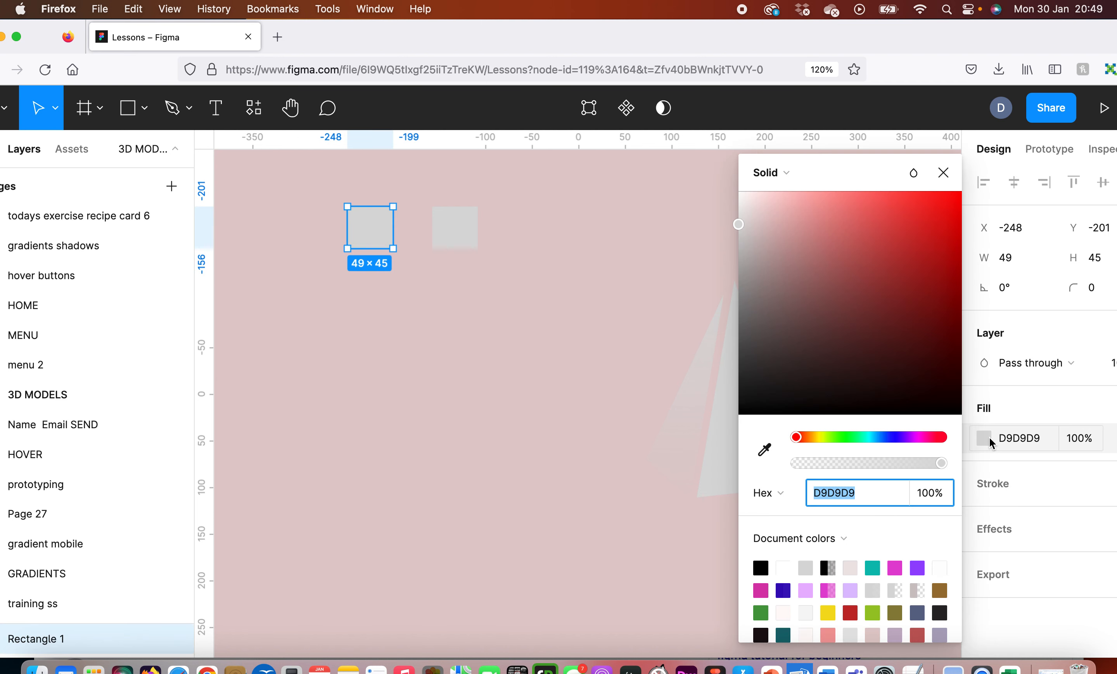
left_click(925, 438)
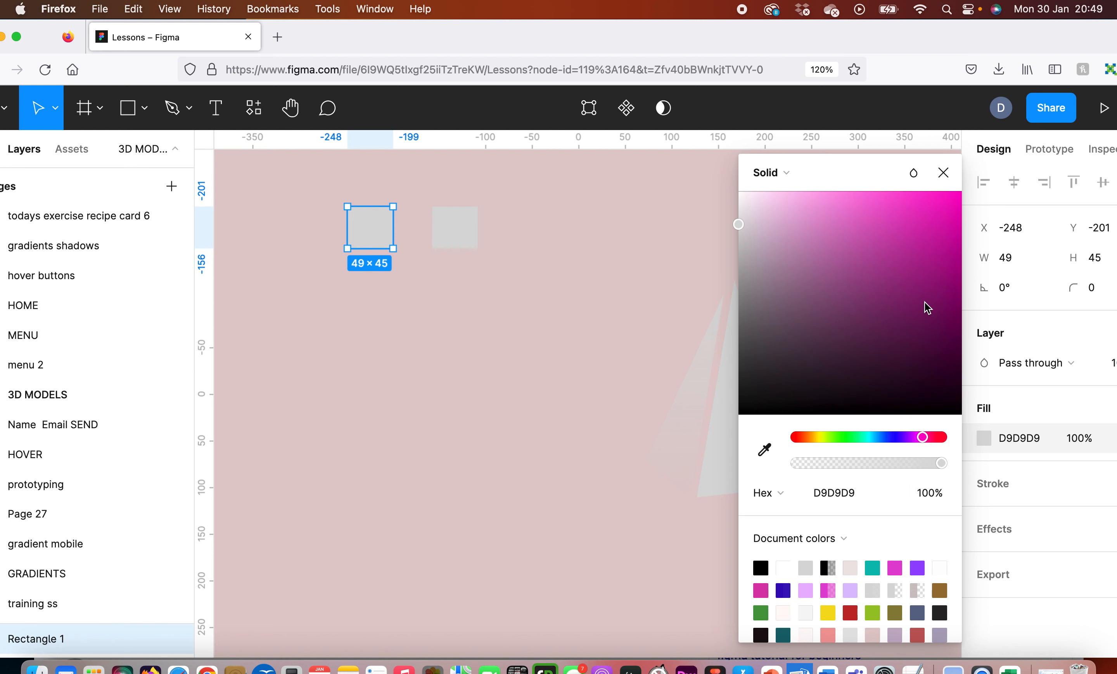
left_click_drag(775, 254, 941, 336)
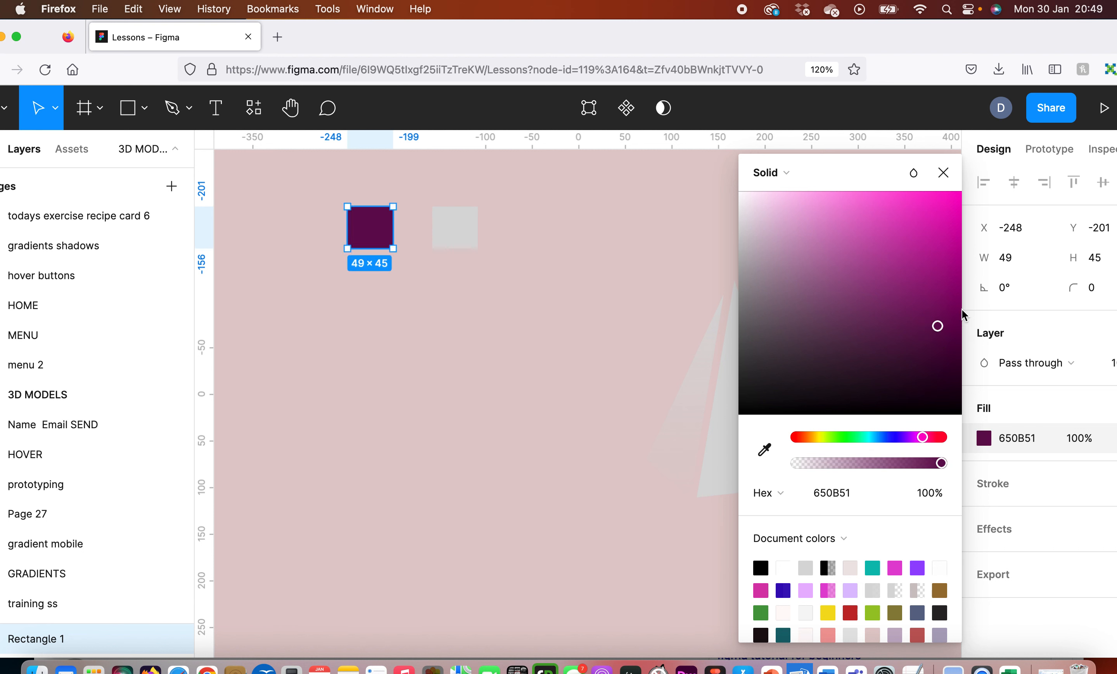
left_click_drag(940, 327, 956, 217)
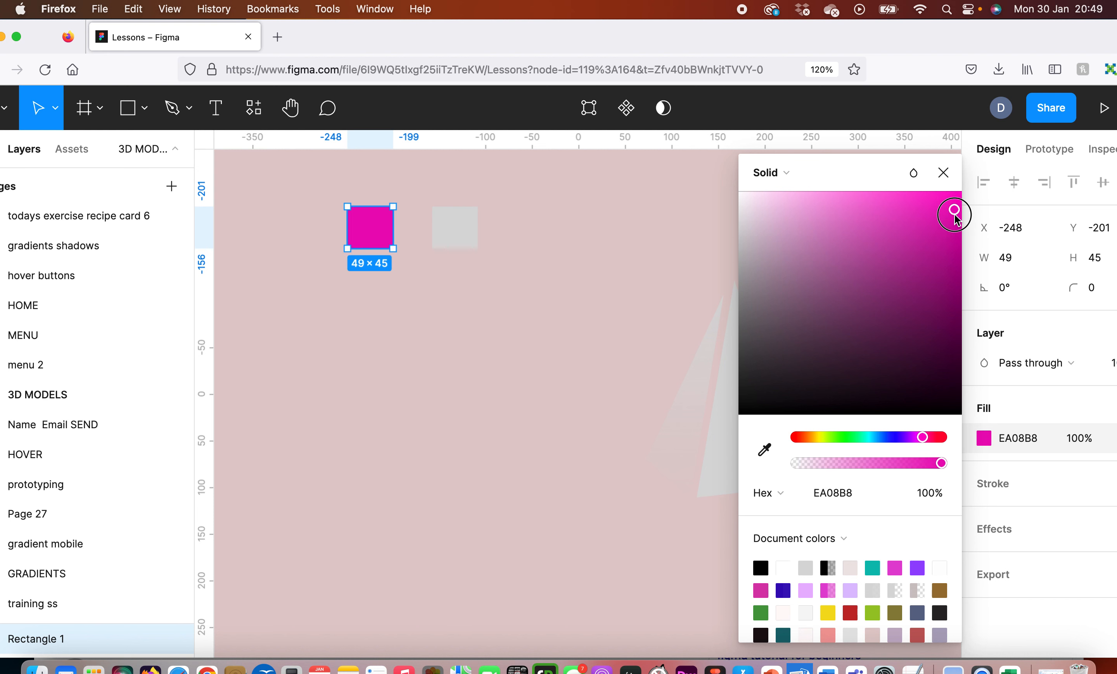
Set the right square's solid fill to medium blue 3F99CB.
left_click(475, 216)
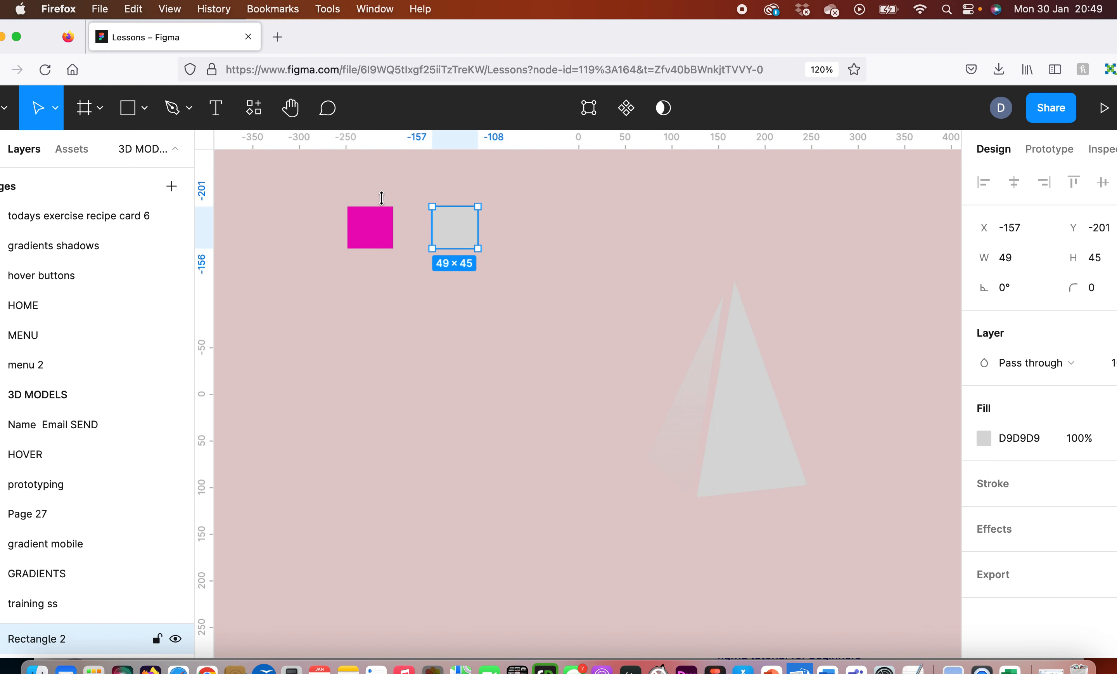
left_click(983, 436)
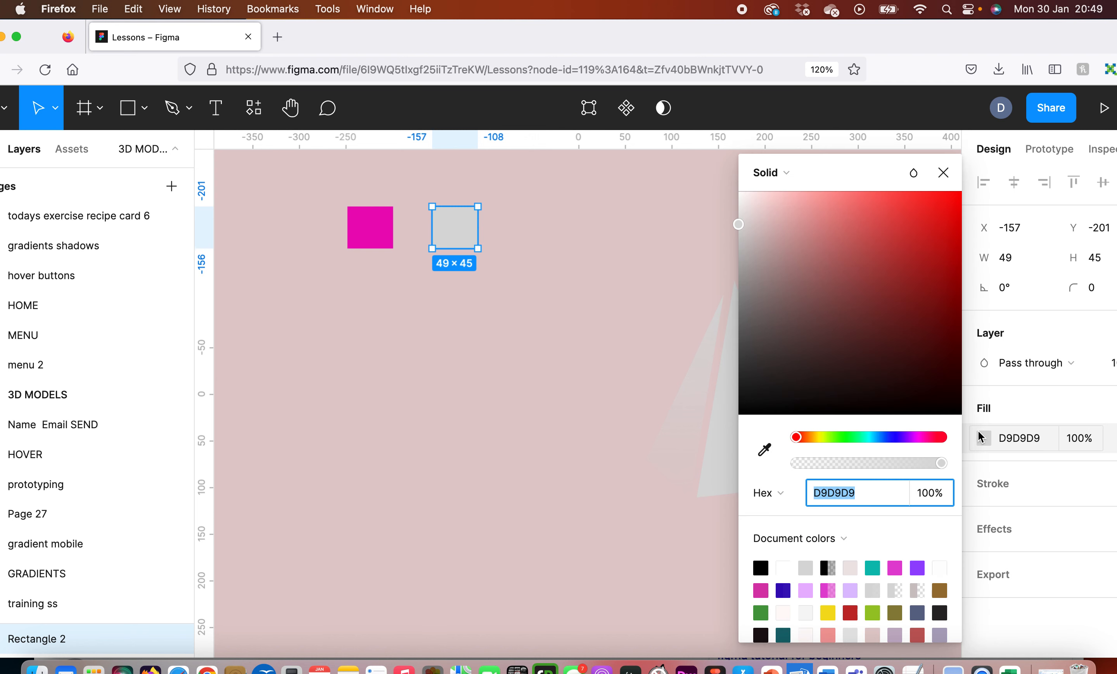
left_click(879, 437)
left_click_drag(856, 222, 894, 238)
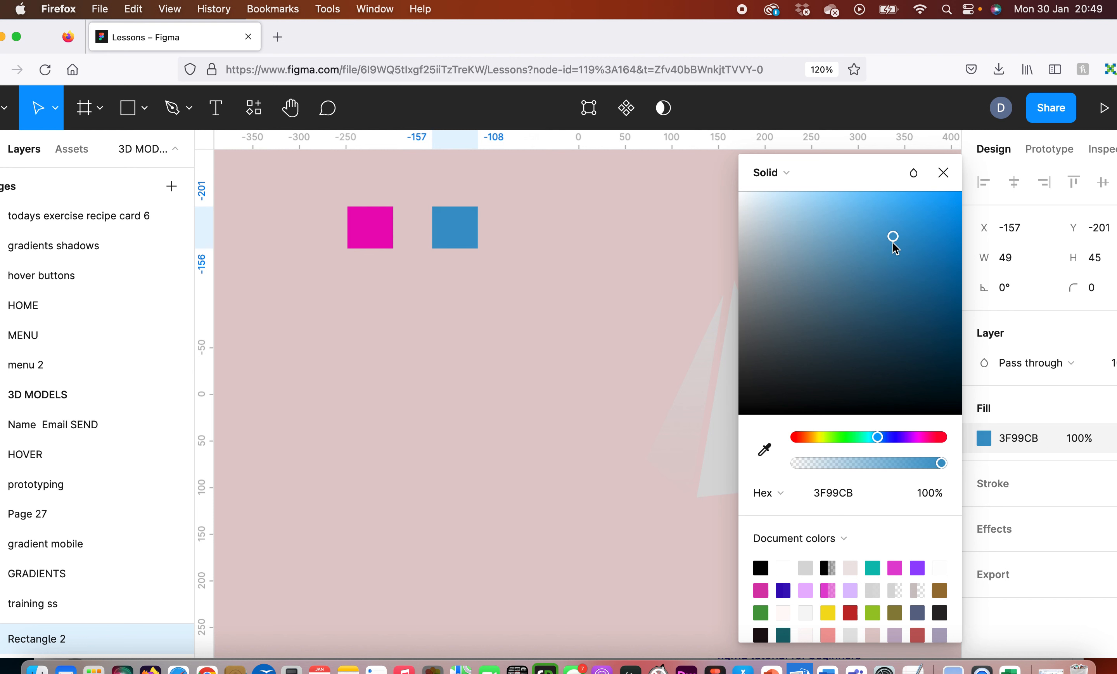
left_click(574, 248)
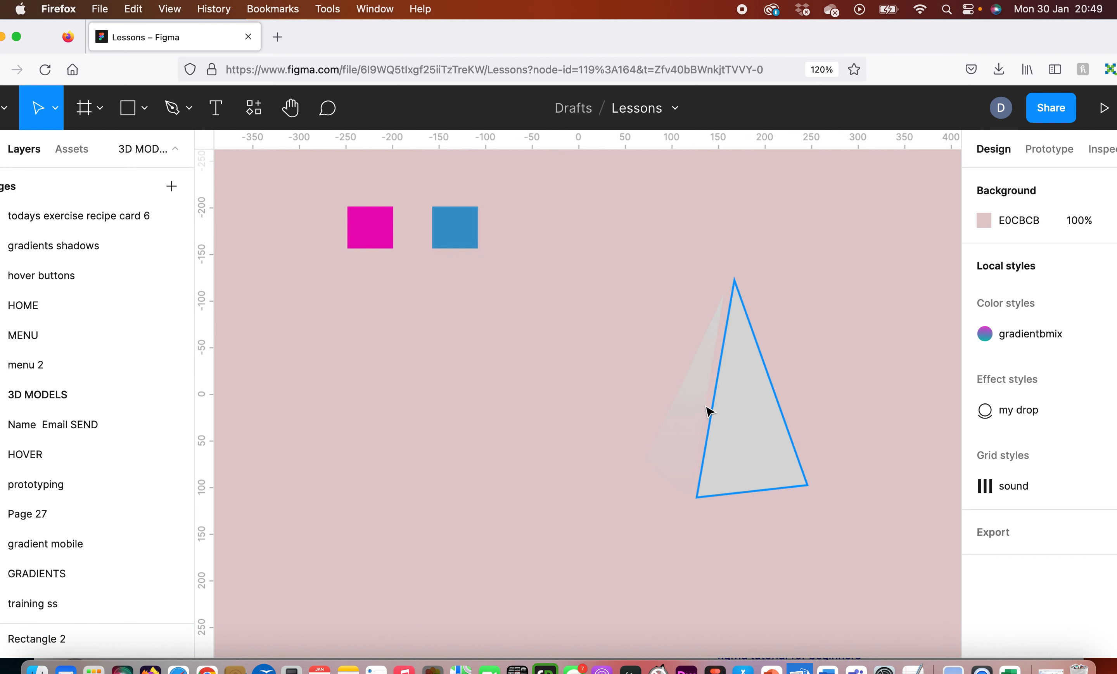
left_click(693, 410)
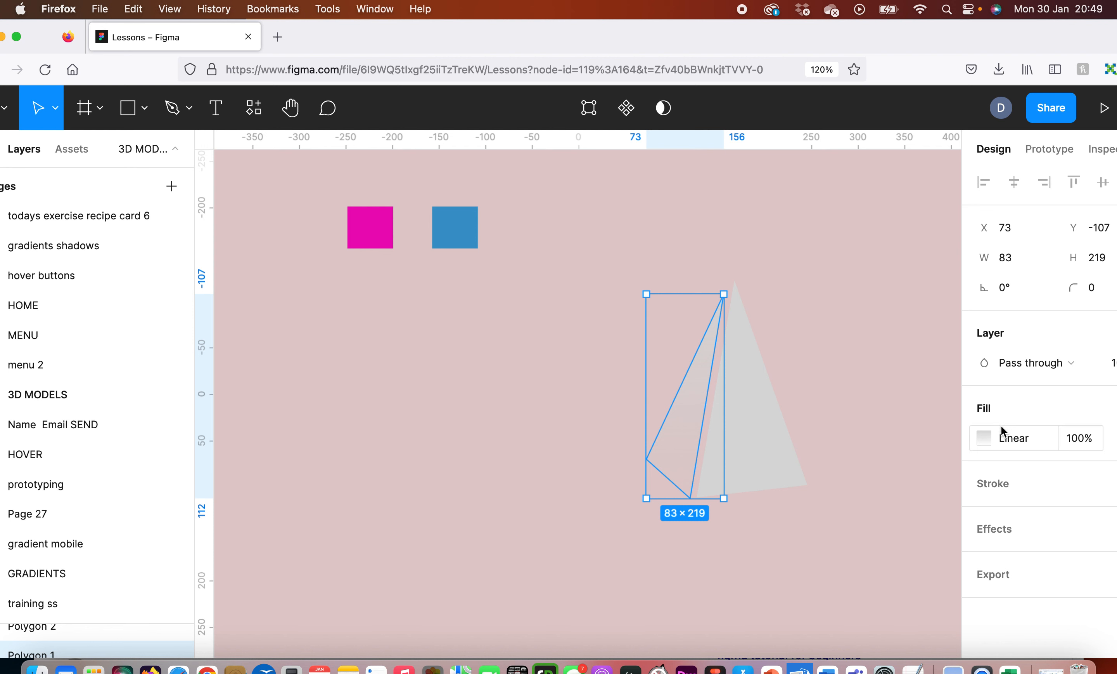
left_click(984, 438)
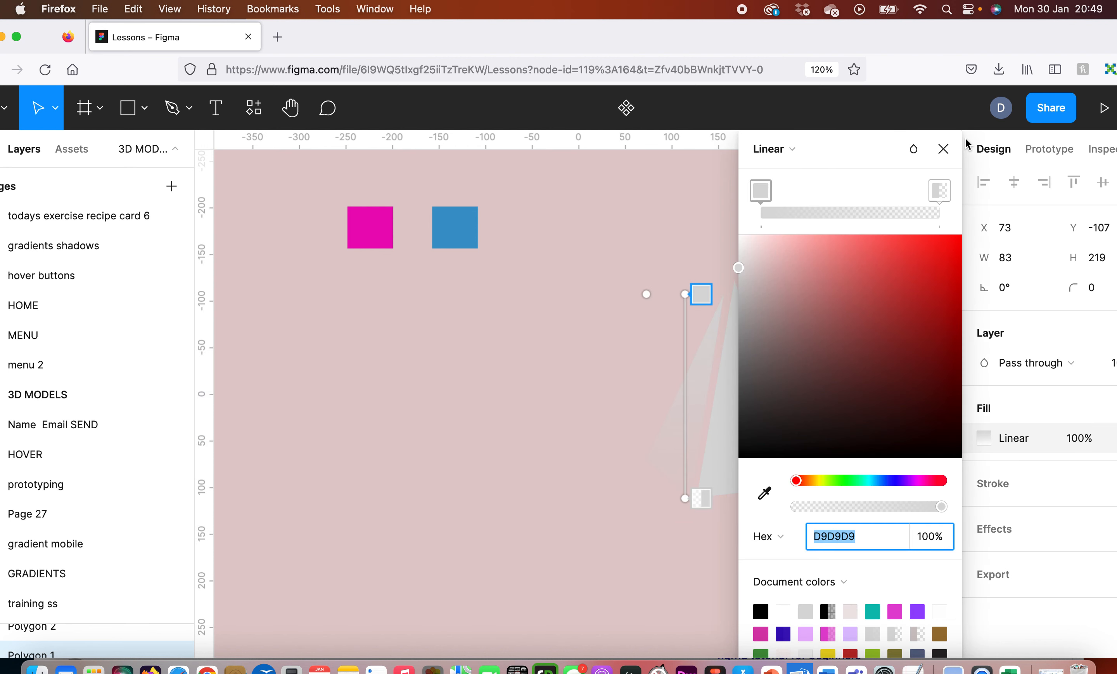
left_click(944, 148)
Move both pyramid faces together below the two colour squares, to about X -243, Y -64.
left_click_drag(623, 244, 817, 571)
left_click_drag(772, 301, 477, 356)
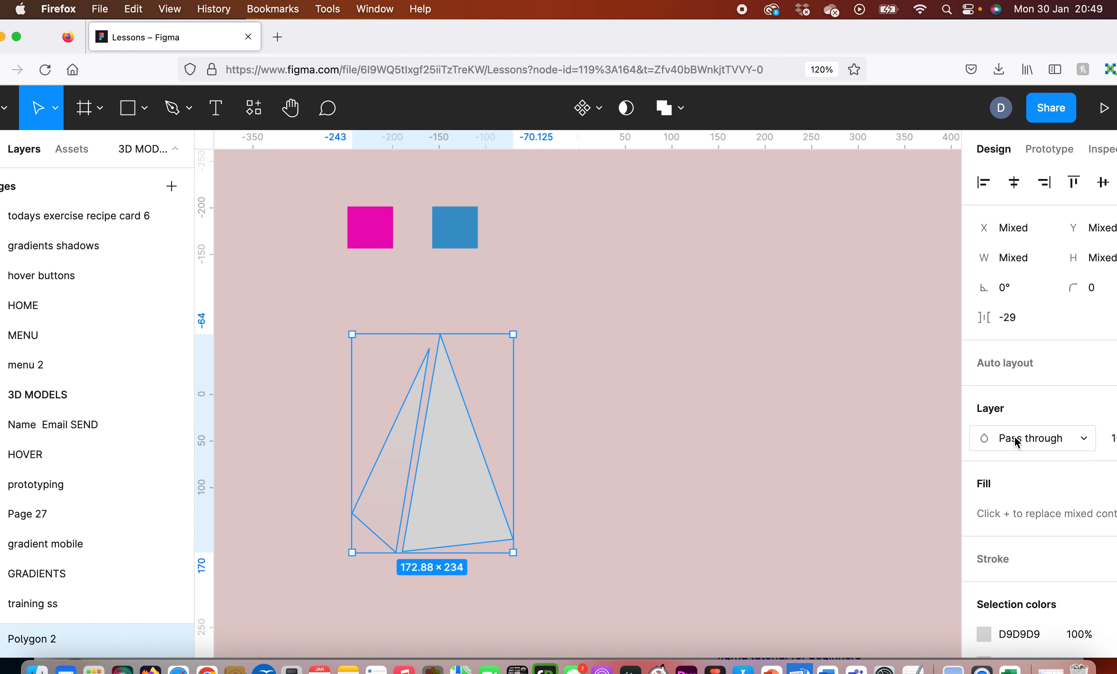
left_click(399, 428)
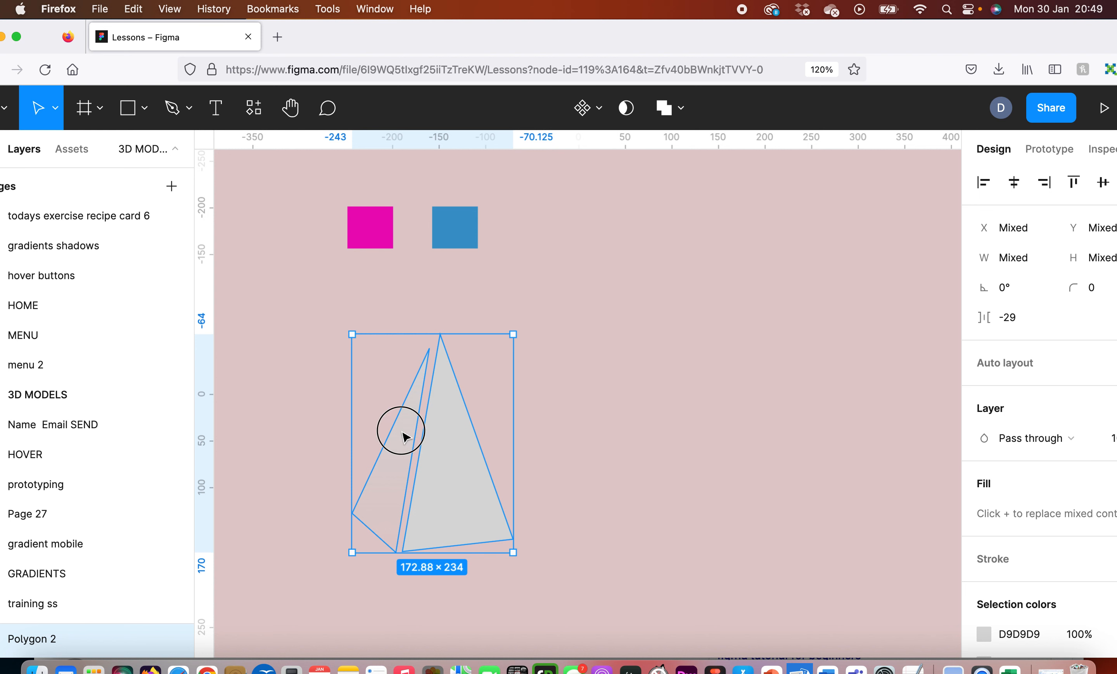
left_click(718, 421)
Set the first gradient stop of the narrow left face to magenta EA08B8 by sampling the magenta square.
left_click(395, 454)
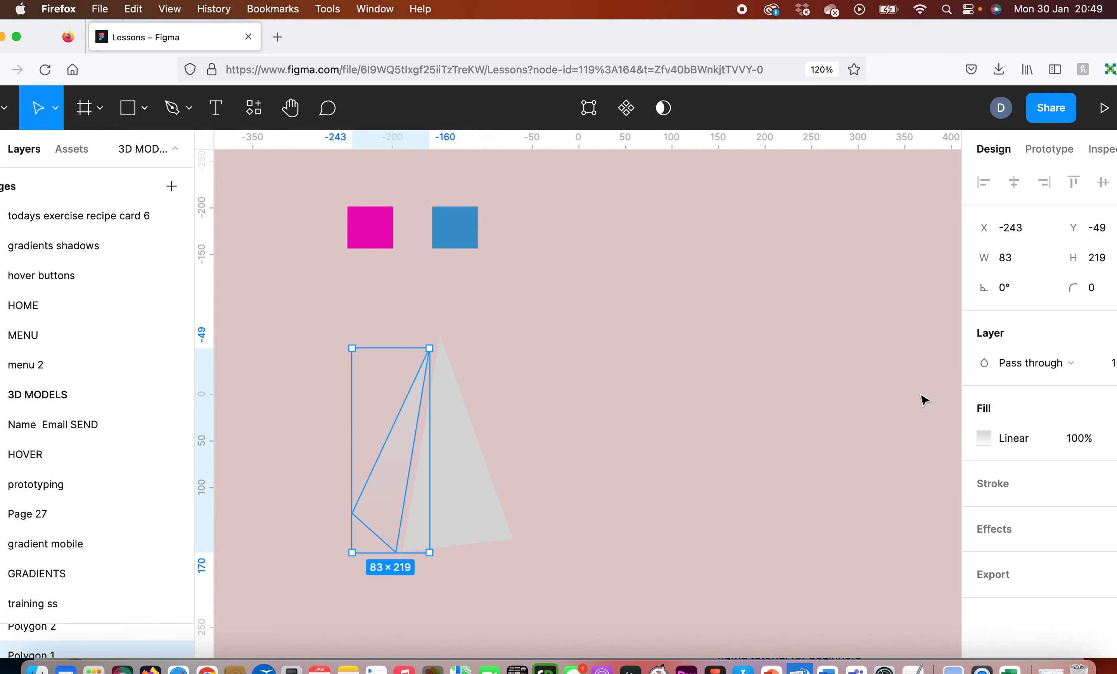
left_click(985, 438)
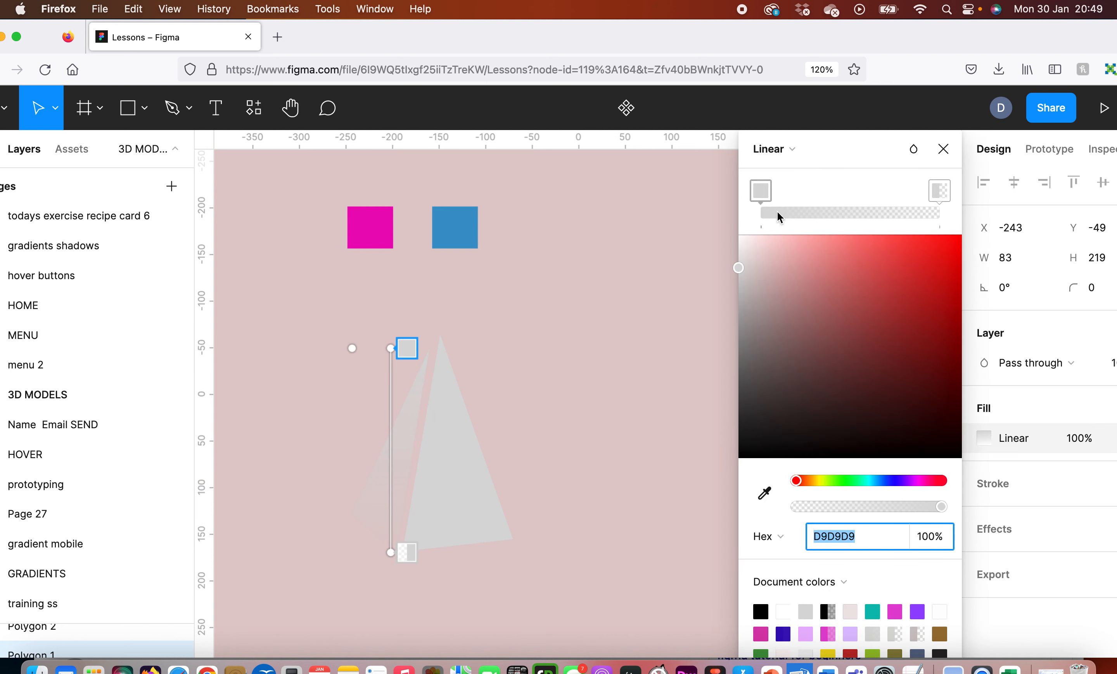
left_click(761, 191)
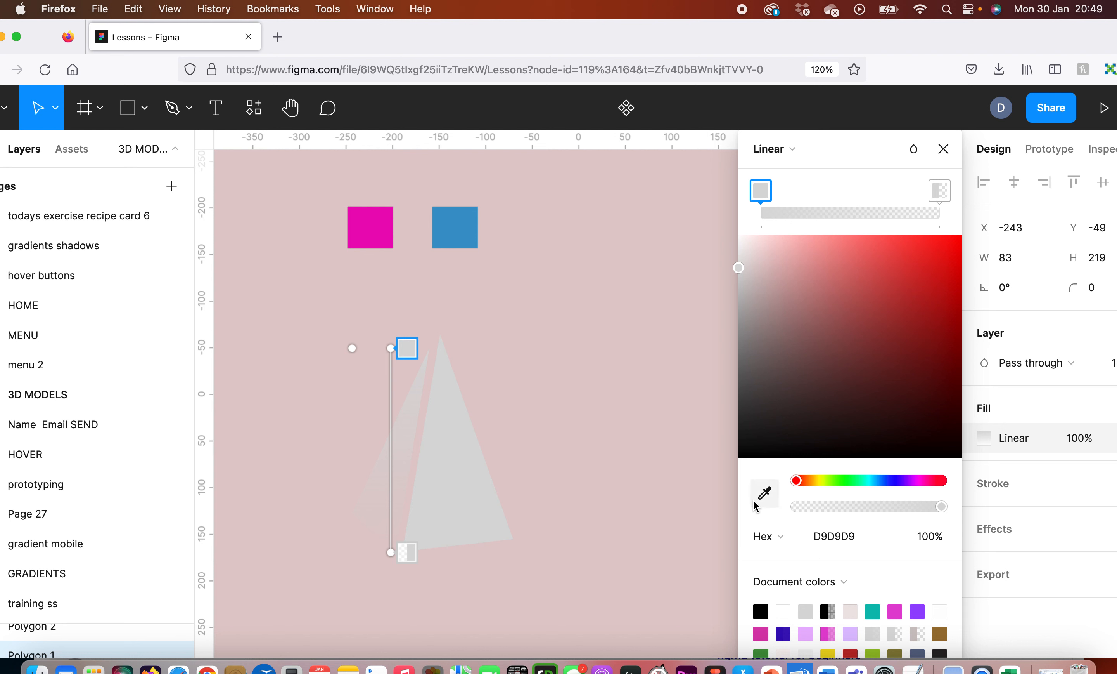
left_click(764, 492)
left_click(375, 229)
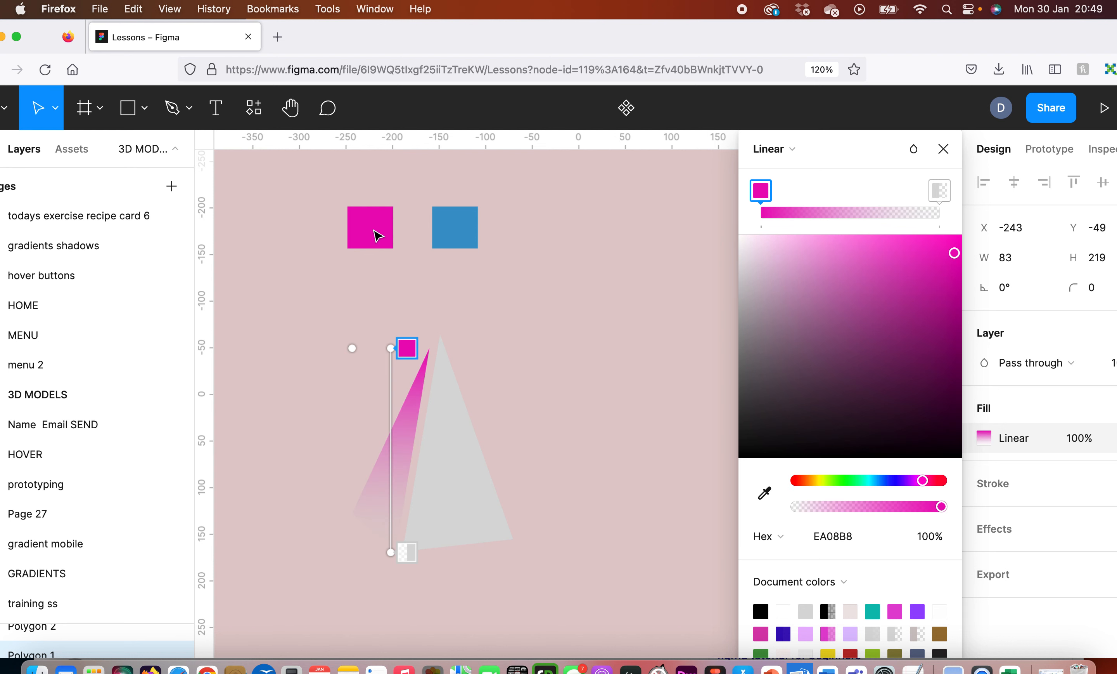
Set the last gradient stop of the narrow left face to blue 3F99CB by sampling the blue square.
left_click(951, 192)
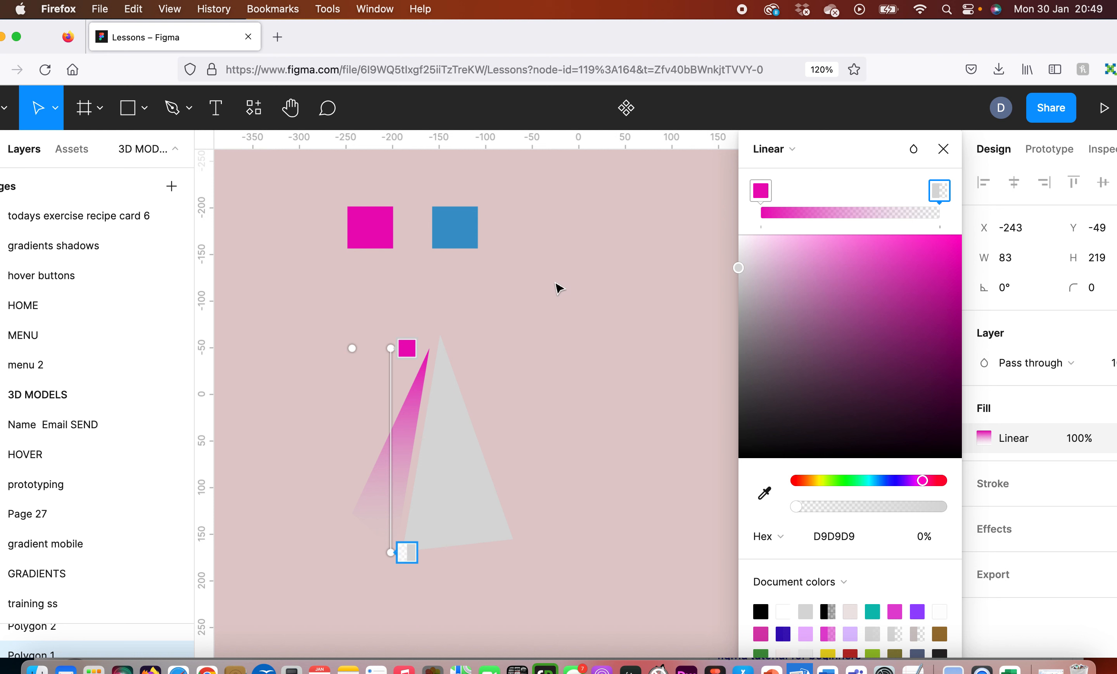
key("i")
left_click(461, 222)
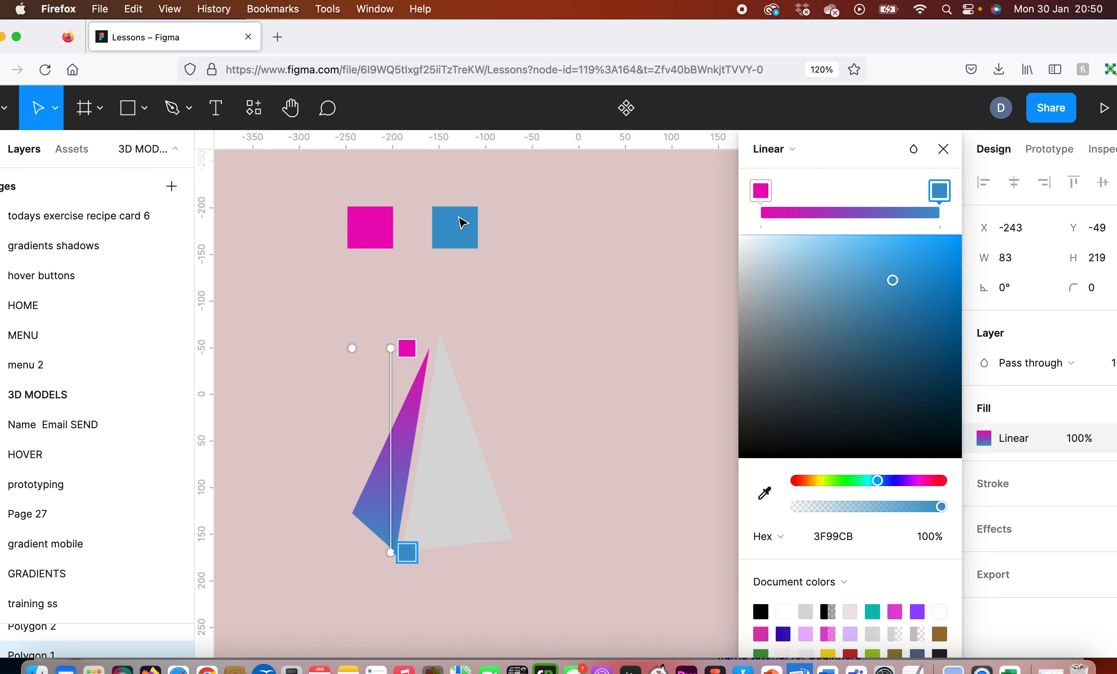
Move the blue end of the narrow face's gradient upward so the lower half of the face is solid blue.
left_click_drag(391, 552, 384, 480)
left_click_drag(394, 348, 423, 356)
left_click_drag(385, 495, 399, 454)
left_click(942, 149)
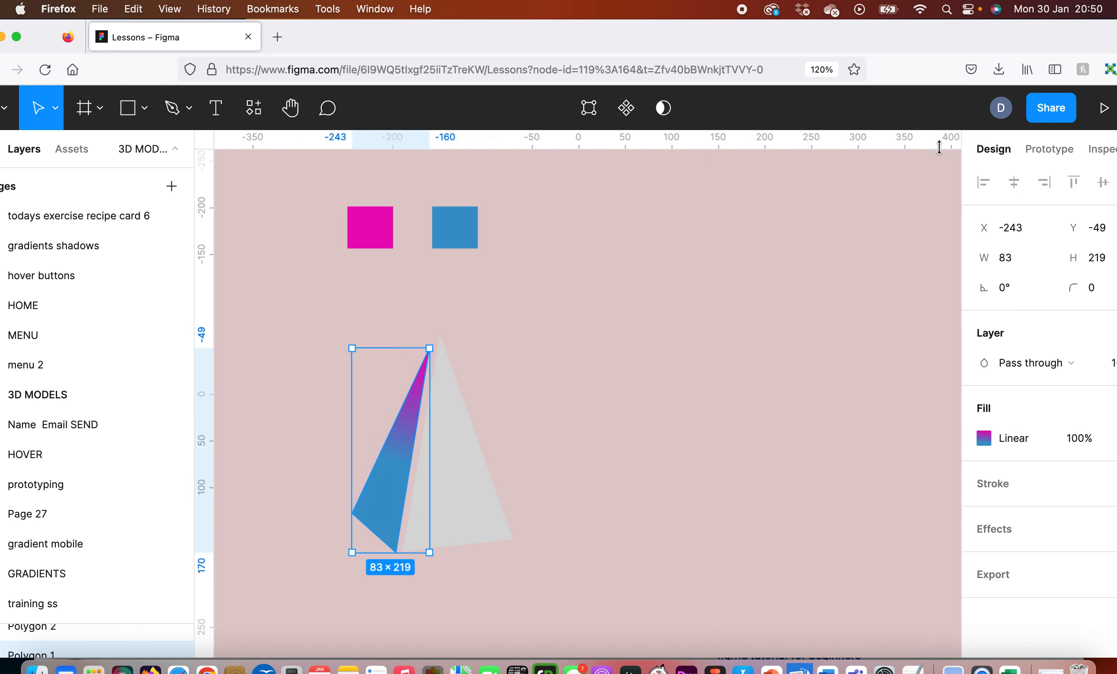
Give the wide right face a linear gradient with its first stop set to magenta EA08B8 sampled from the magenta square.
left_click(451, 484)
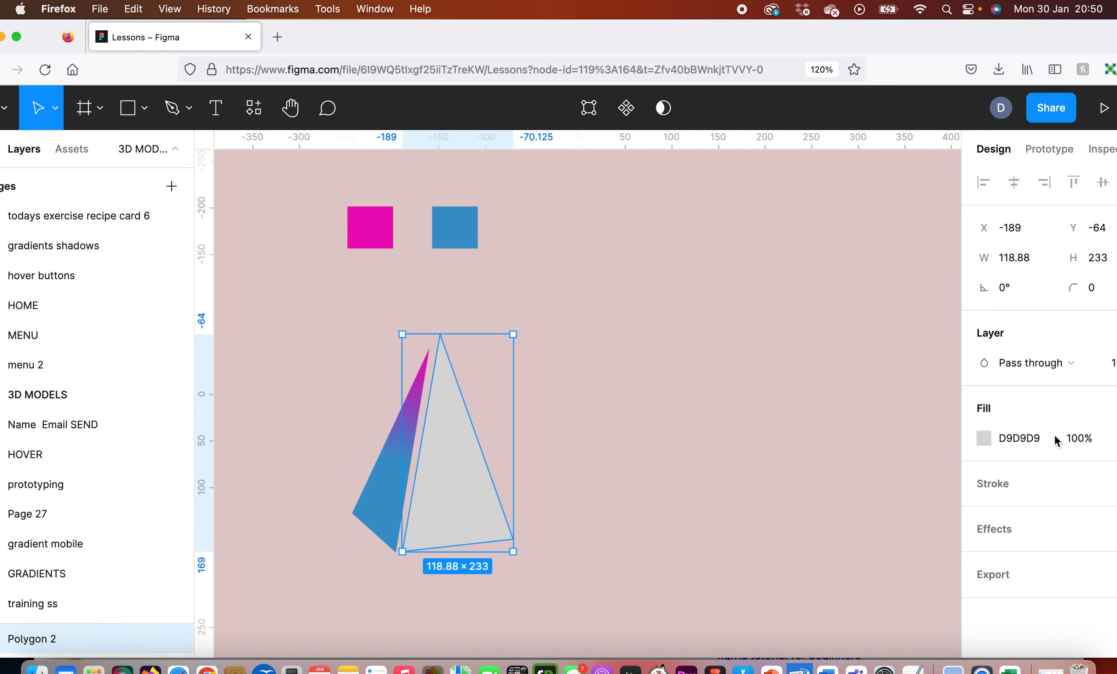
left_click(980, 439)
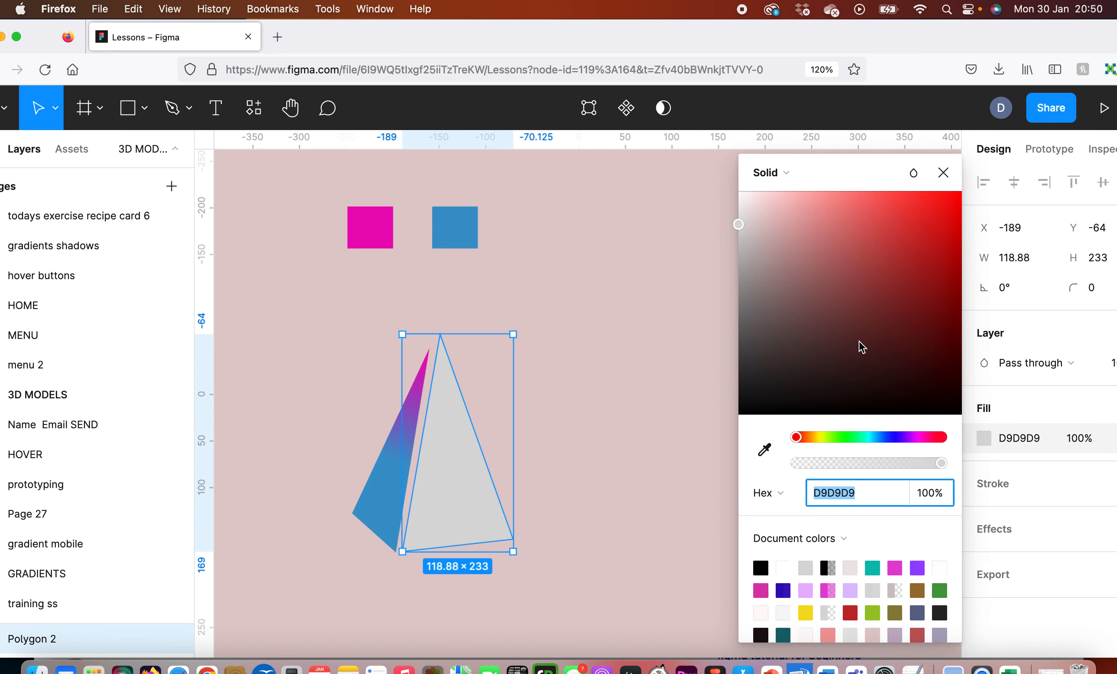
left_click(815, 173)
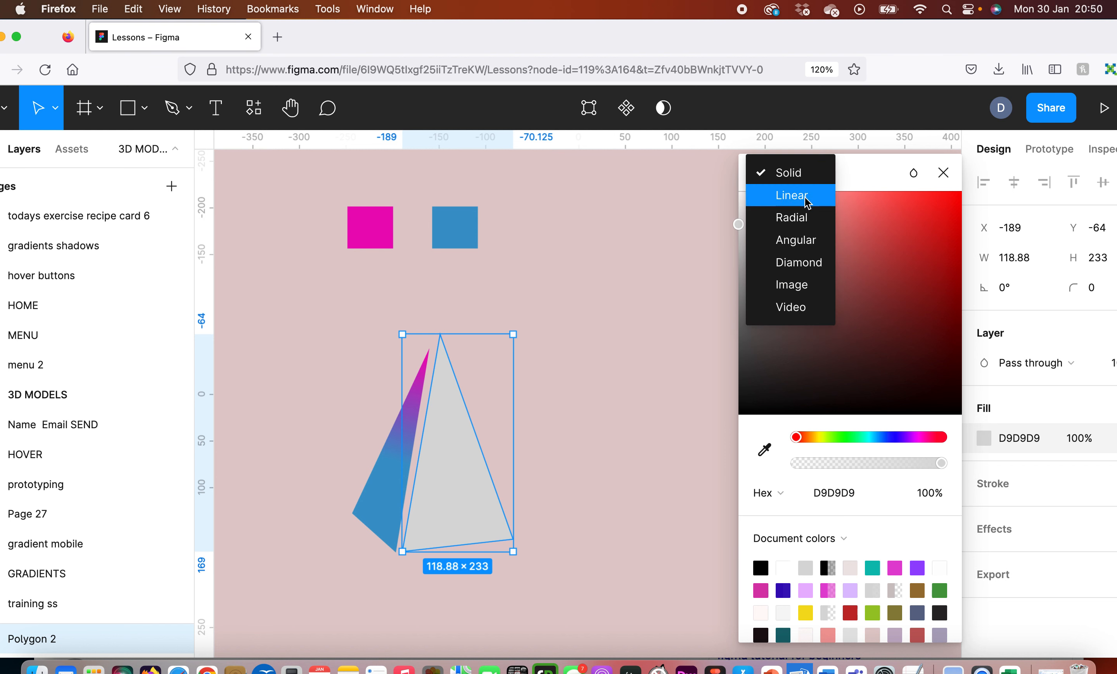
left_click(827, 193)
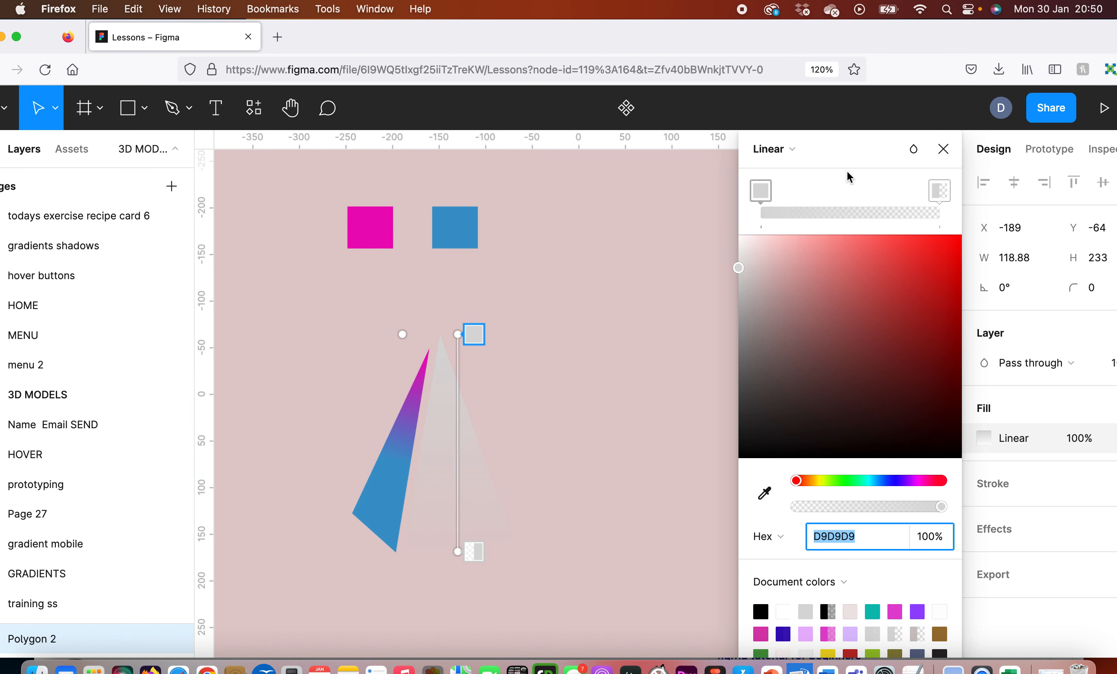
left_click(760, 189)
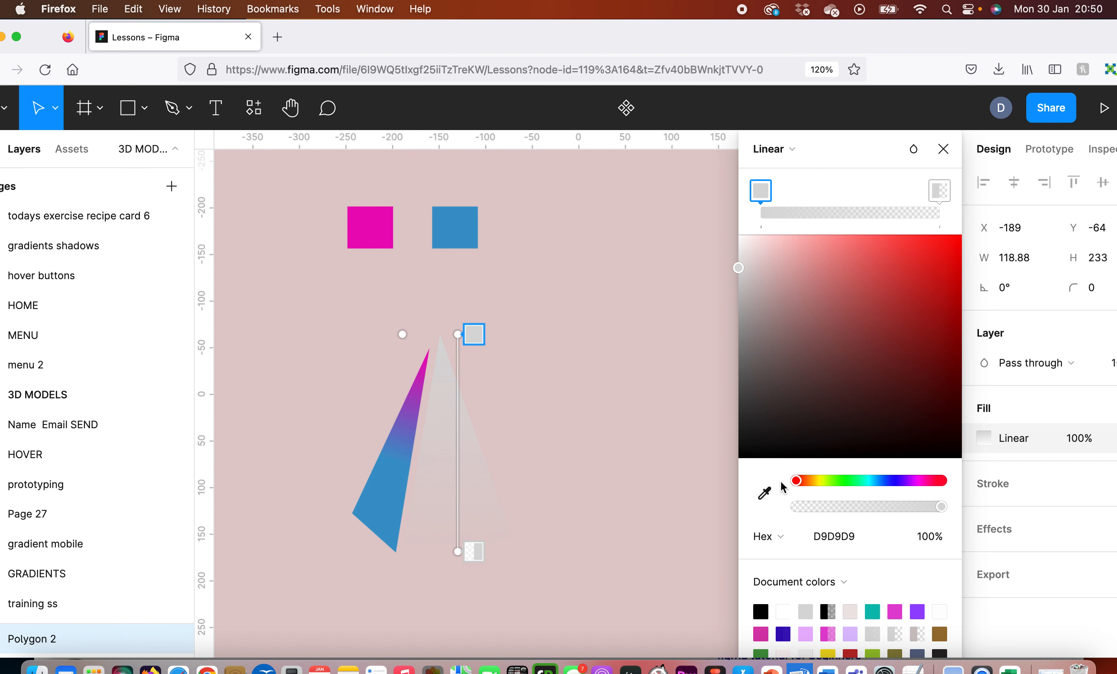
left_click(765, 492)
left_click(391, 225)
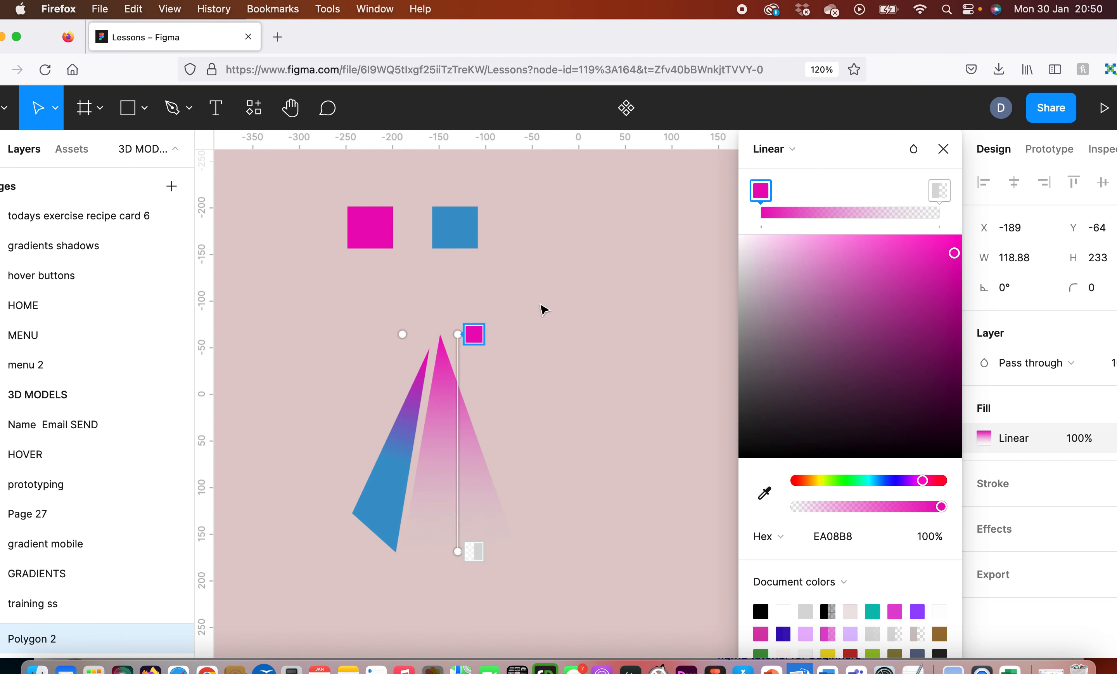
Set the wide face's last gradient stop to blue 3F99CB from the blue square and move that stop up to just past halfway.
left_click(473, 547)
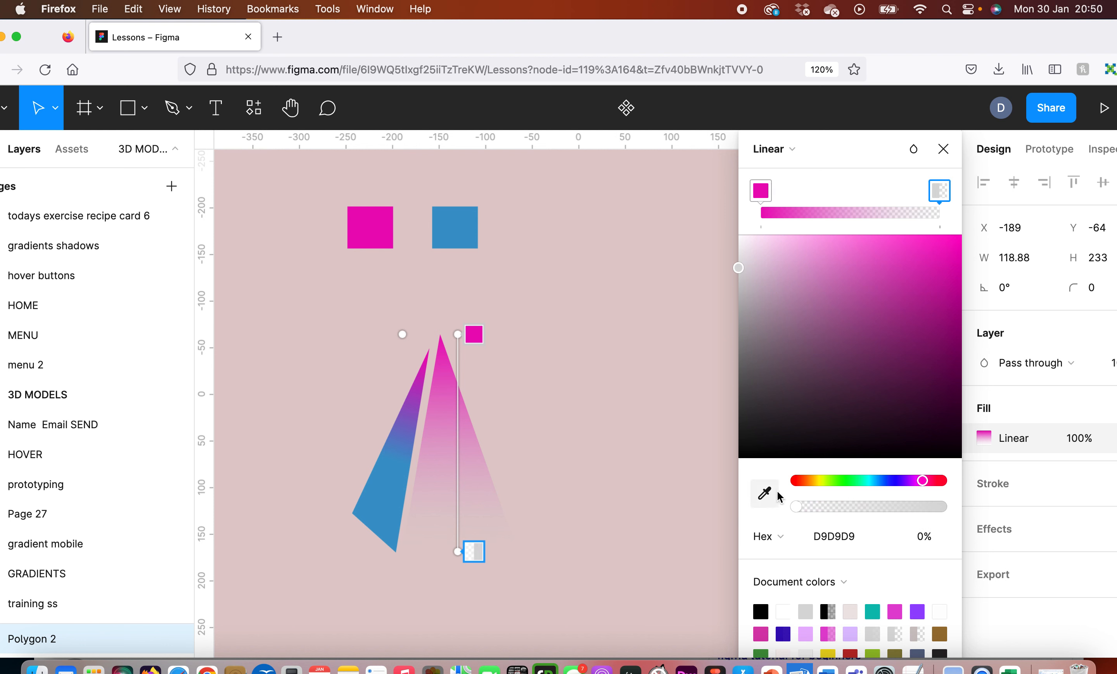
left_click(765, 492)
left_click(460, 216)
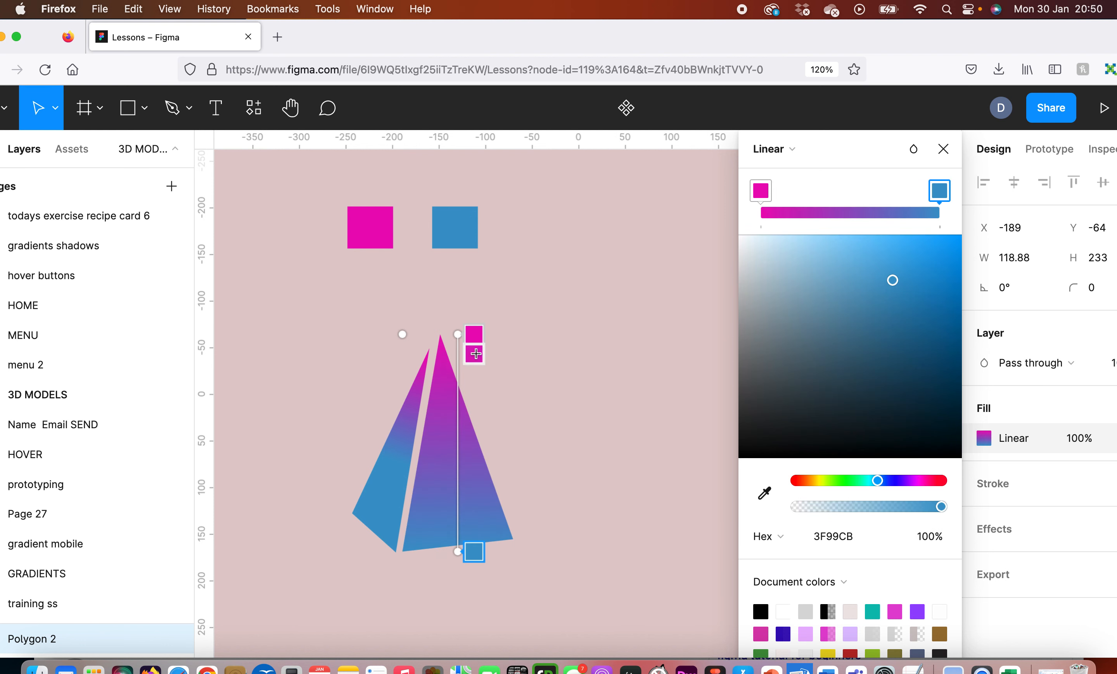
left_click_drag(468, 559, 457, 455)
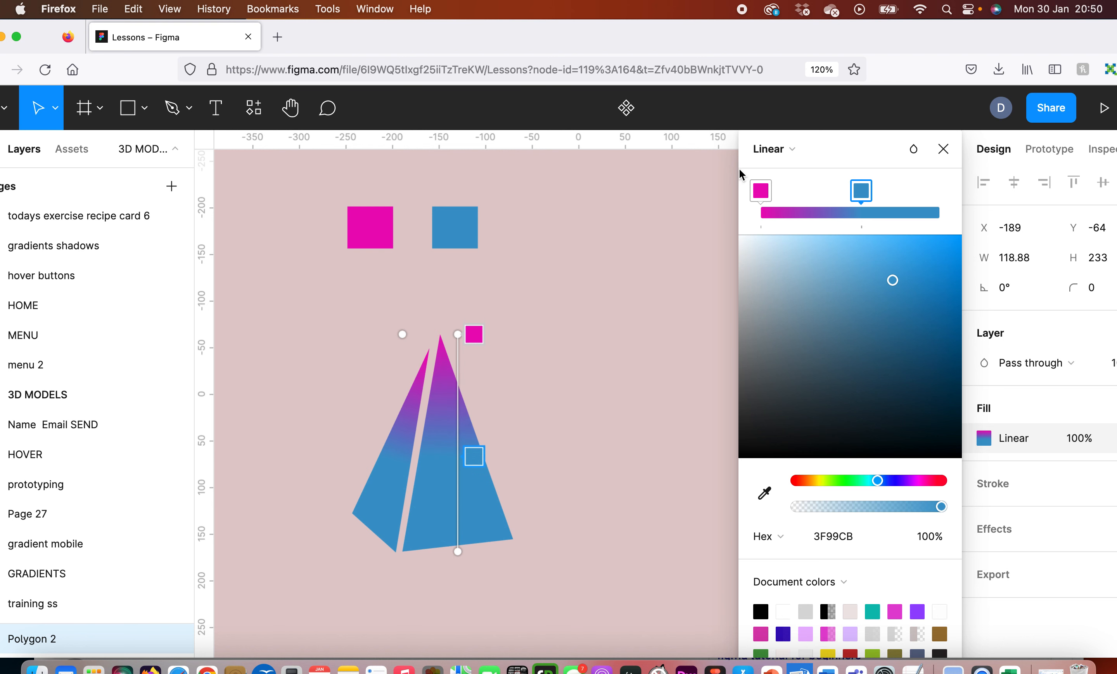
left_click(942, 150)
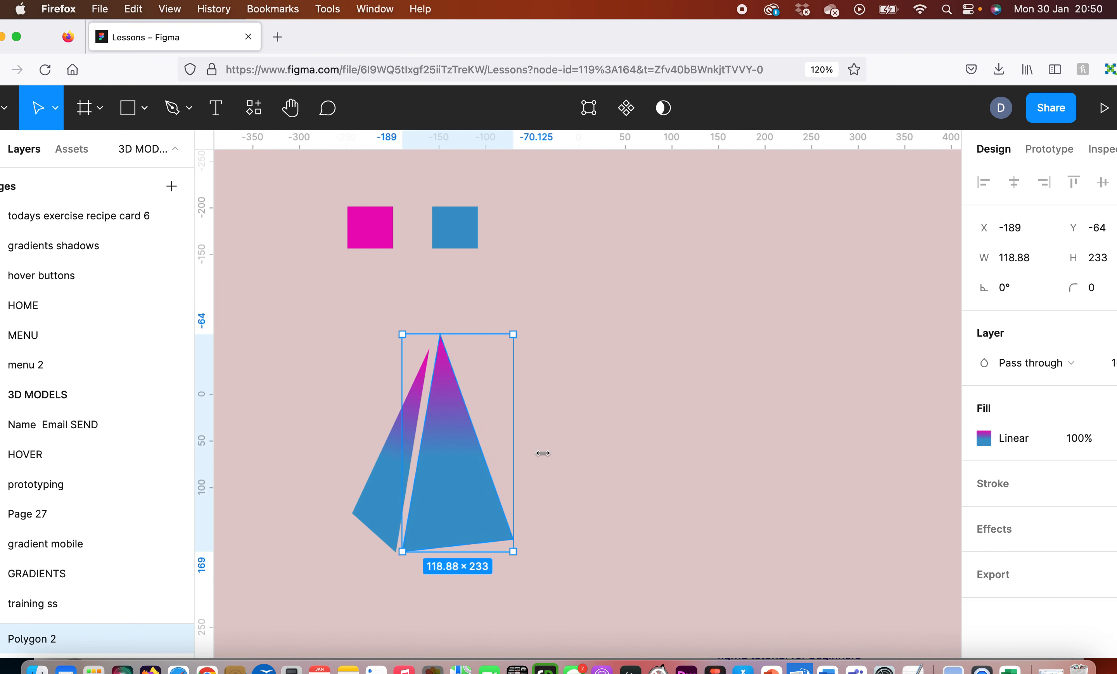
left_click(652, 404)
Reshape the narrow face to meet the wide one, moving its apex to X -151, Y -63 and its lower corner to X -190, Y 168.
left_click(396, 458)
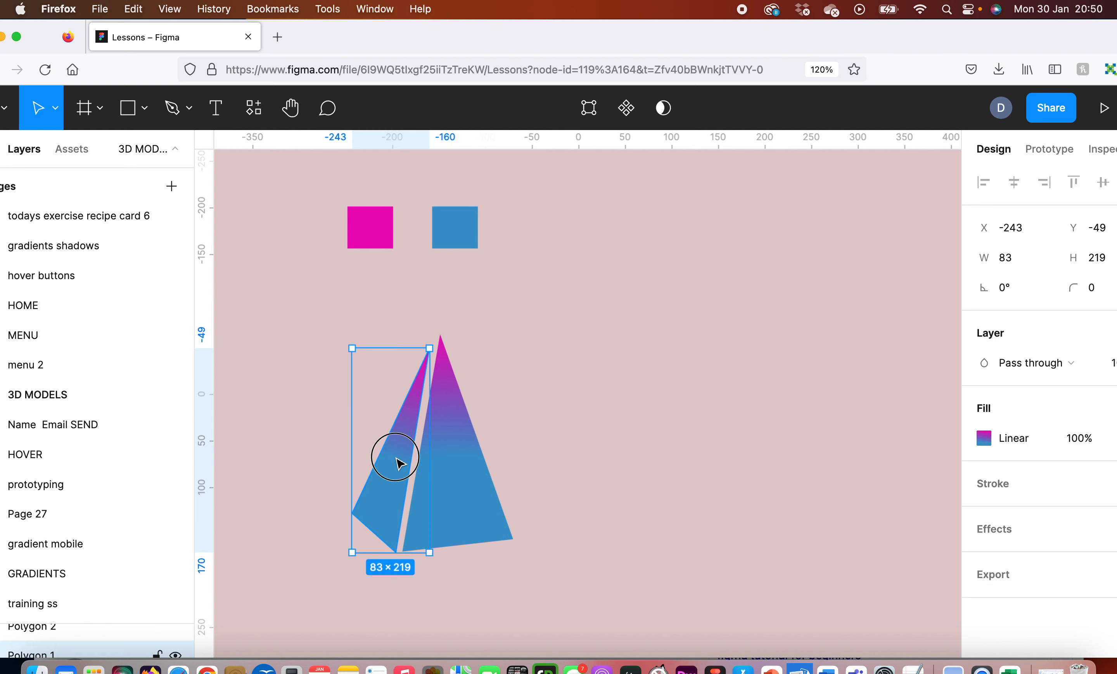
double_click(399, 462)
left_click_drag(430, 355, 439, 337)
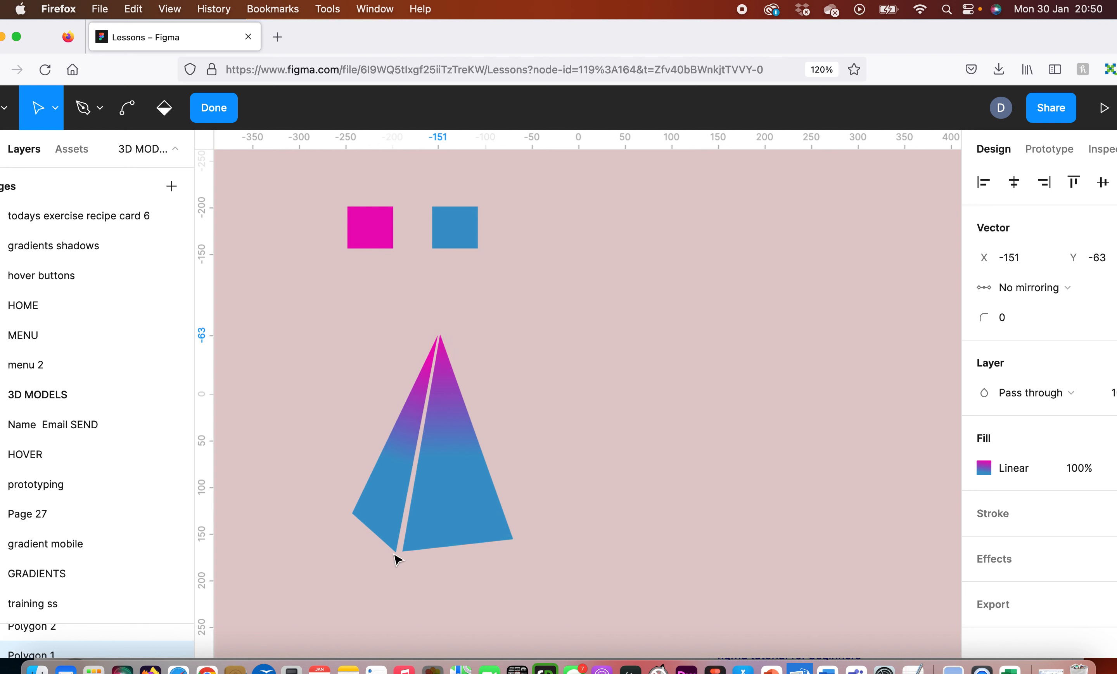
left_click_drag(395, 550, 402, 551)
left_click(399, 551)
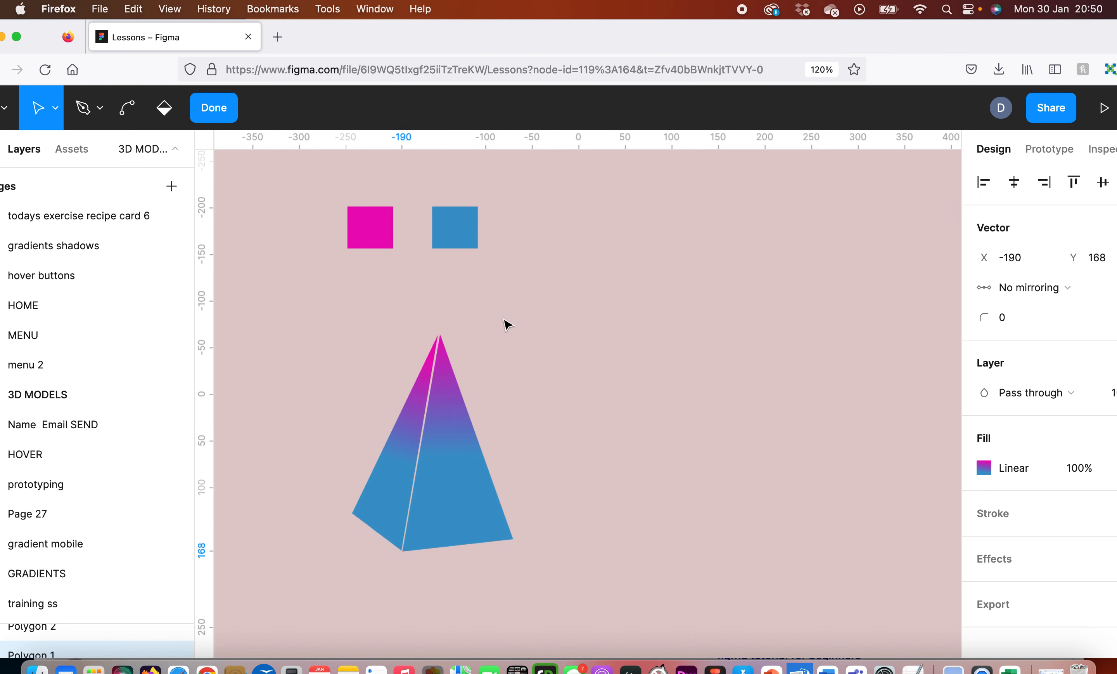
left_click(438, 336)
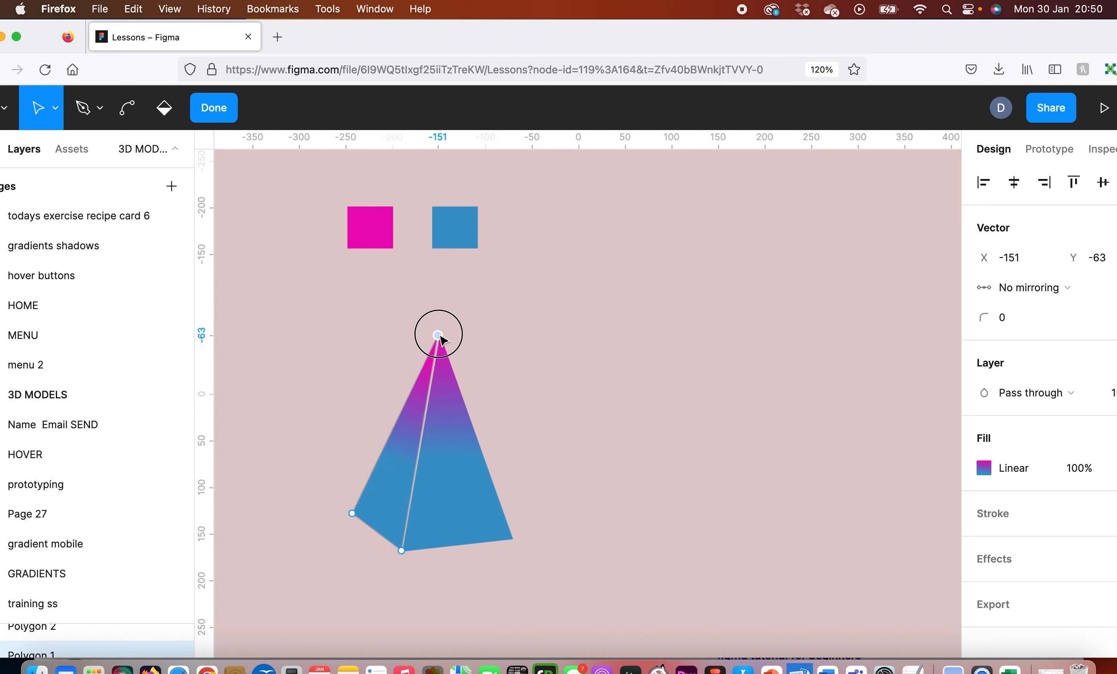
Try moving the wide face's outer base corner inward to X -85, Y 148, and undo the move.
left_click(506, 537)
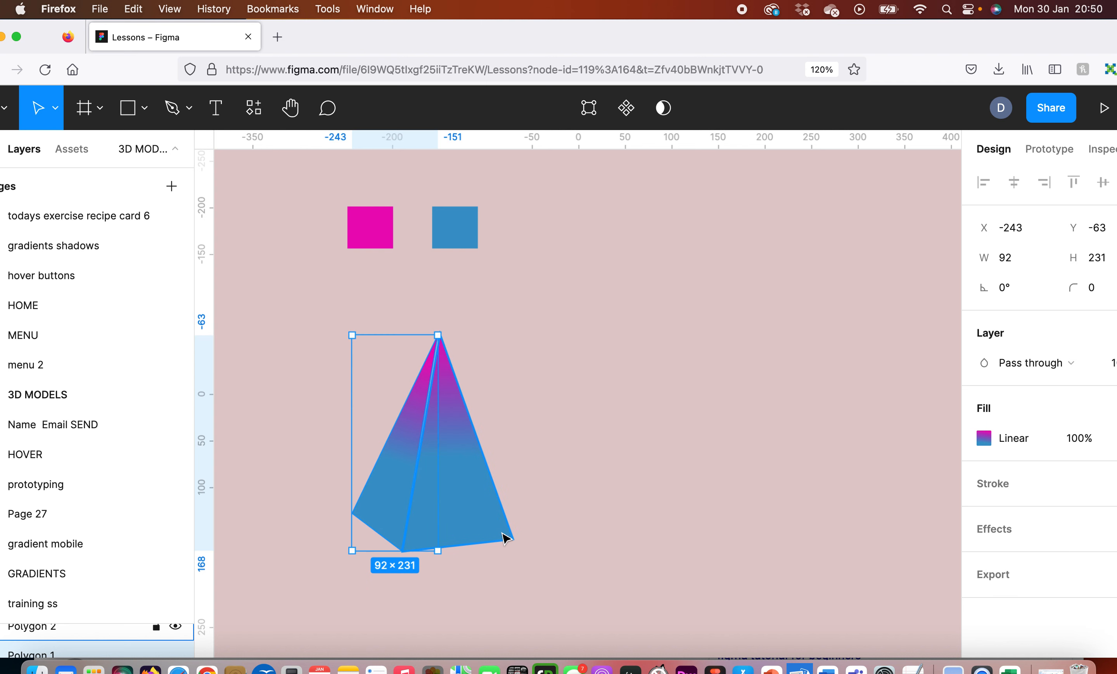
double_click(485, 514)
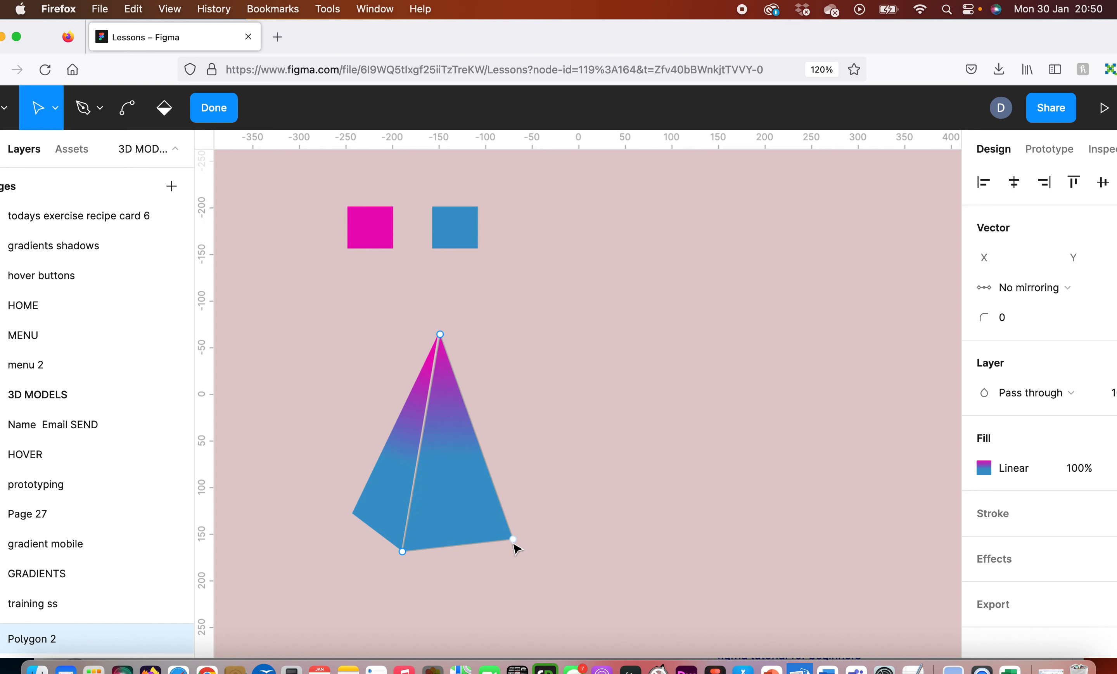
left_click_drag(512, 538, 499, 533)
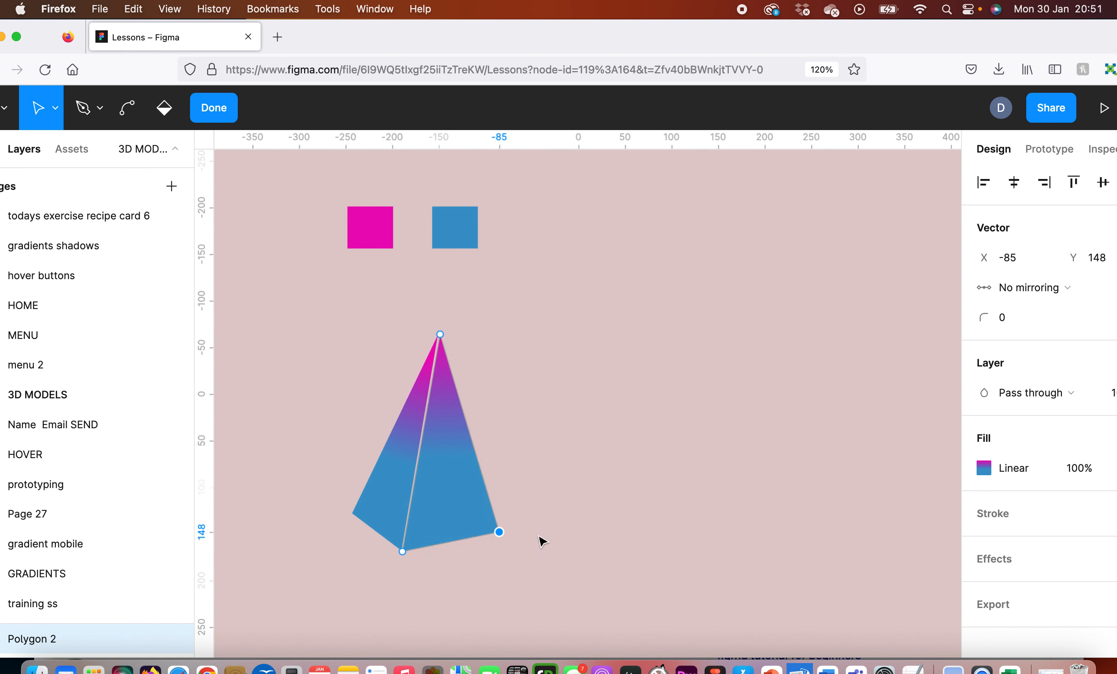
key("super+z")
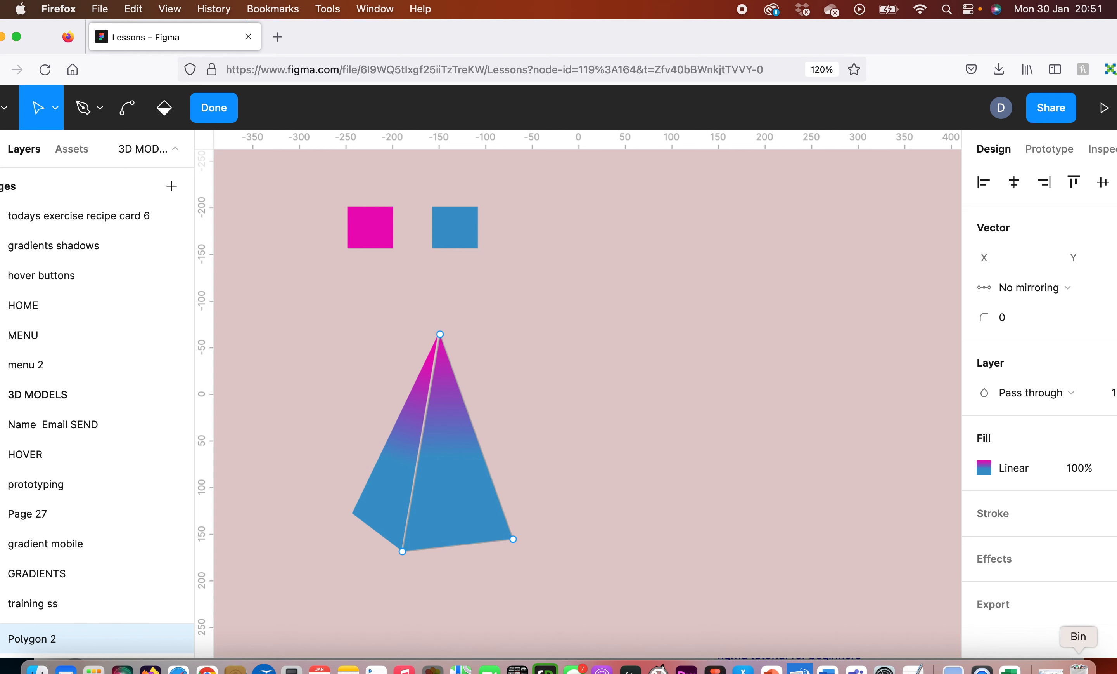
Switch to the gradients reference screenshot in Preview and compare its pyramid shapes with the drawn pyramid.
left_click(954, 668)
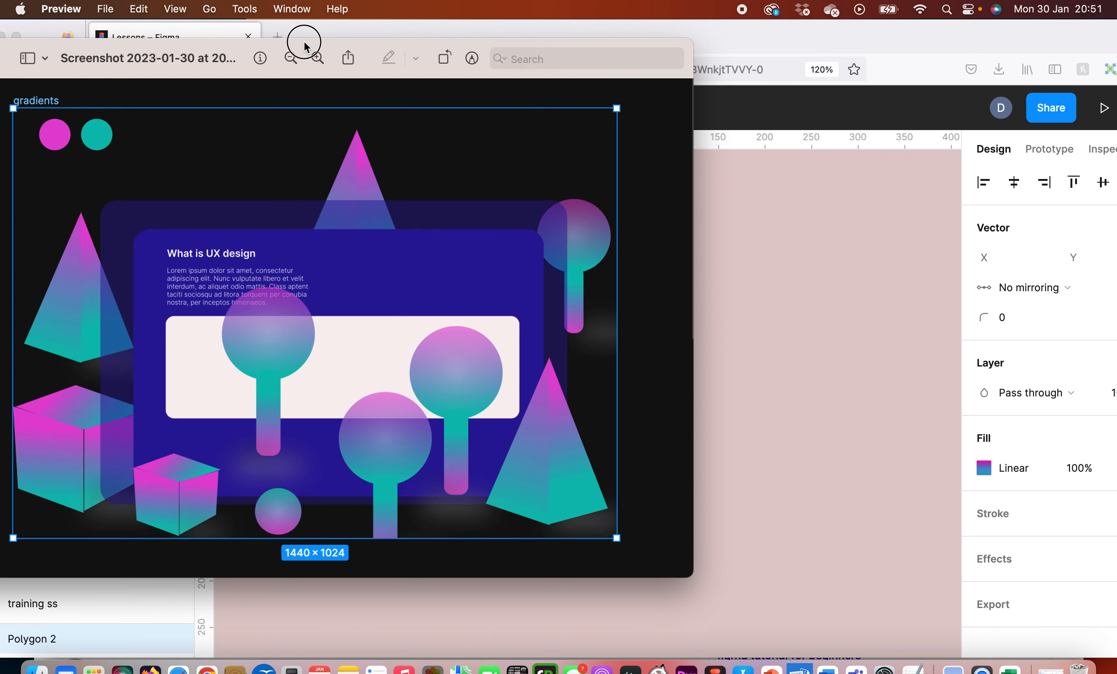
left_click_drag(292, 58, 875, 5)
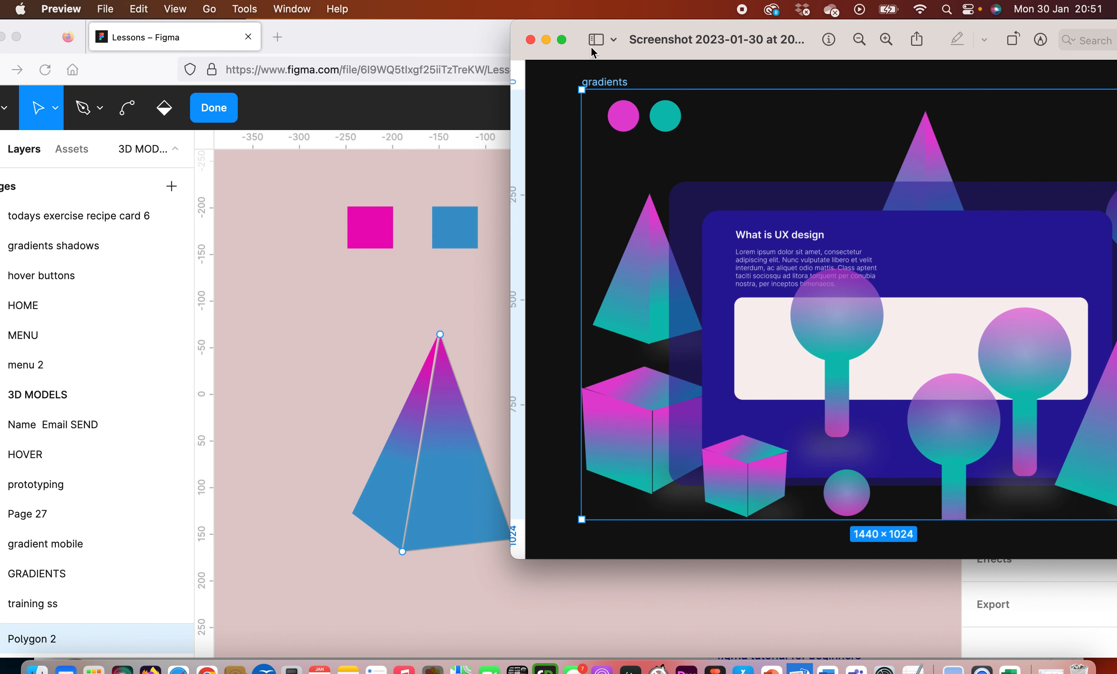
left_click(547, 39)
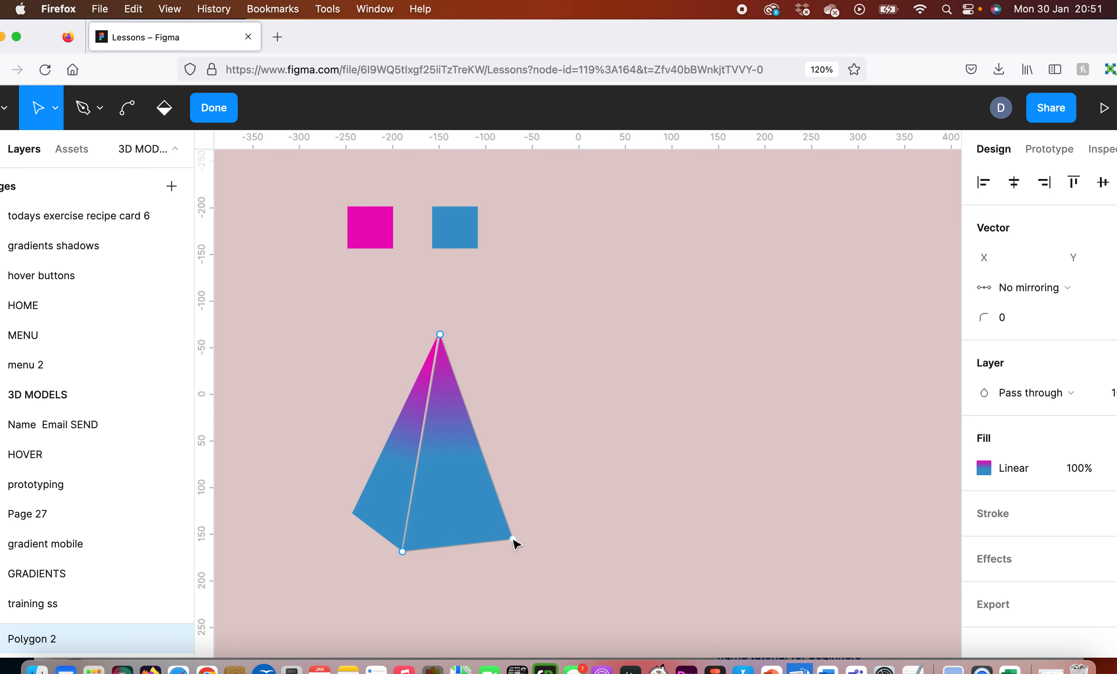
Reshape the wide face by moving its outer base corner to X -80, Y 143 and its inner base corner to X -178, Y 169.
left_click_drag(513, 539, 503, 527)
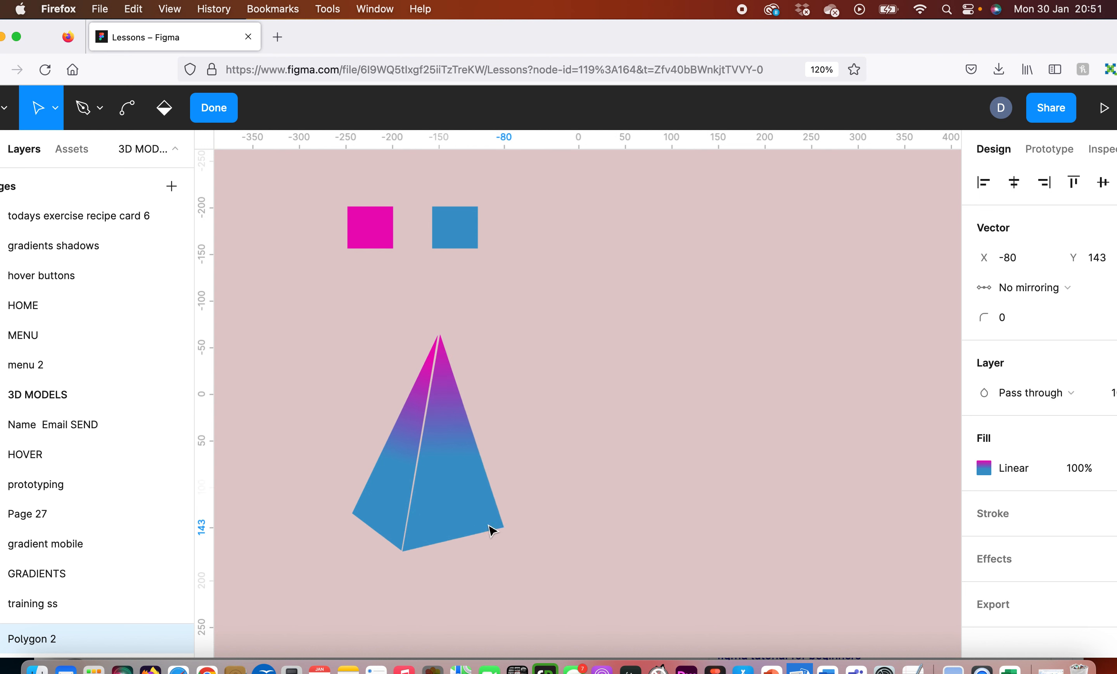
left_click(407, 550)
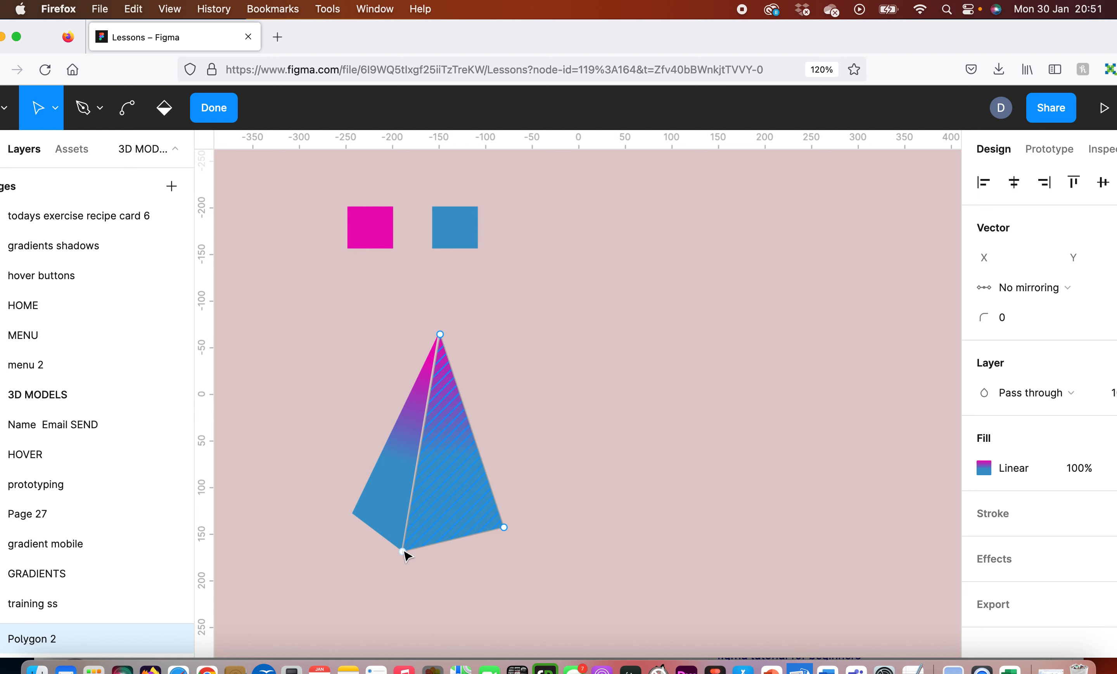
left_click_drag(404, 552, 412, 550)
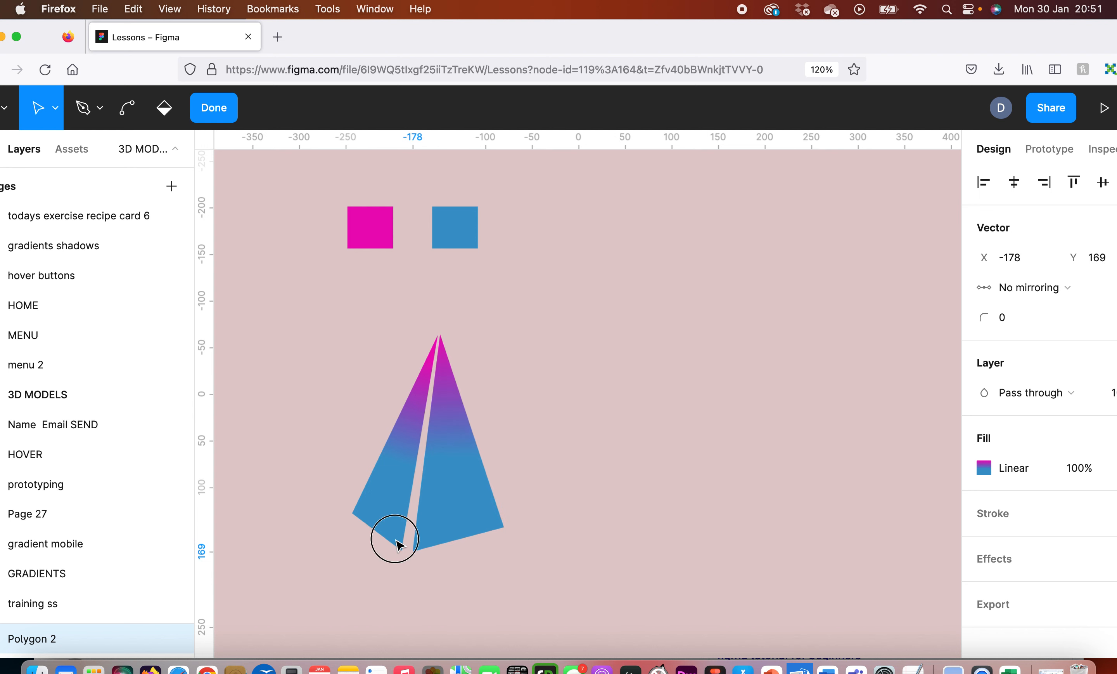
Extend the narrow face's lower corner toward the wide face's inner base corner, adding a point midway along its base edge.
left_click(395, 539)
left_click(393, 517)
double_click(393, 518)
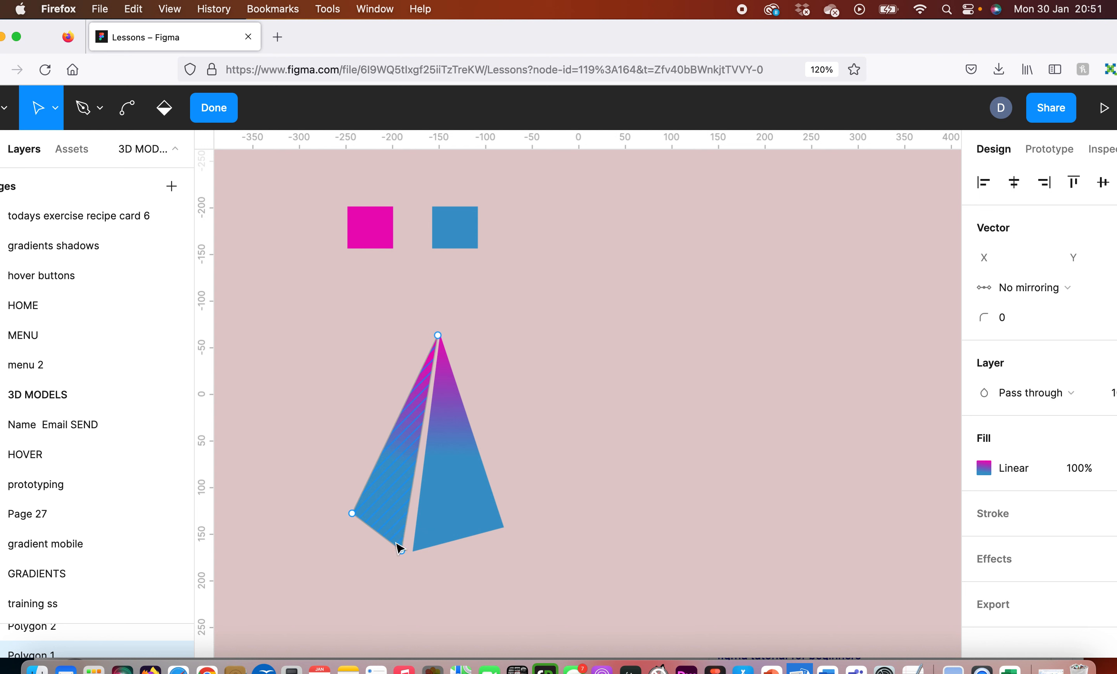
mouse_move(399, 548)
left_mouse_down()
mouse_move(412, 550)
mouse_move(403, 552)
left_mouse_up()
left_click(391, 539)
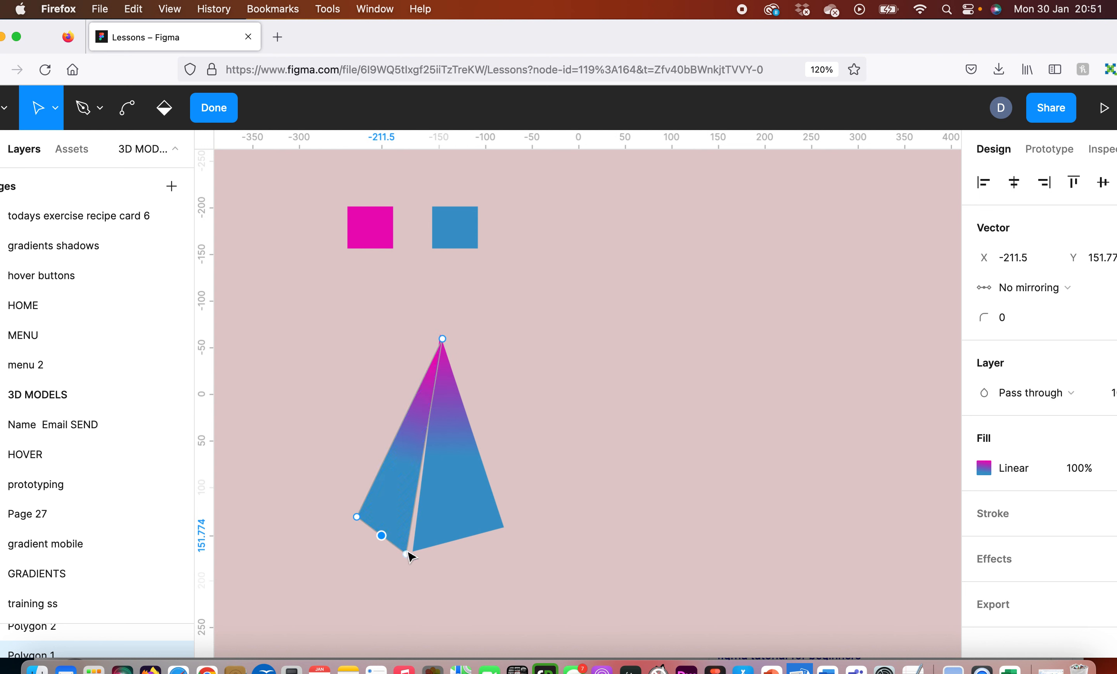
left_click(412, 467)
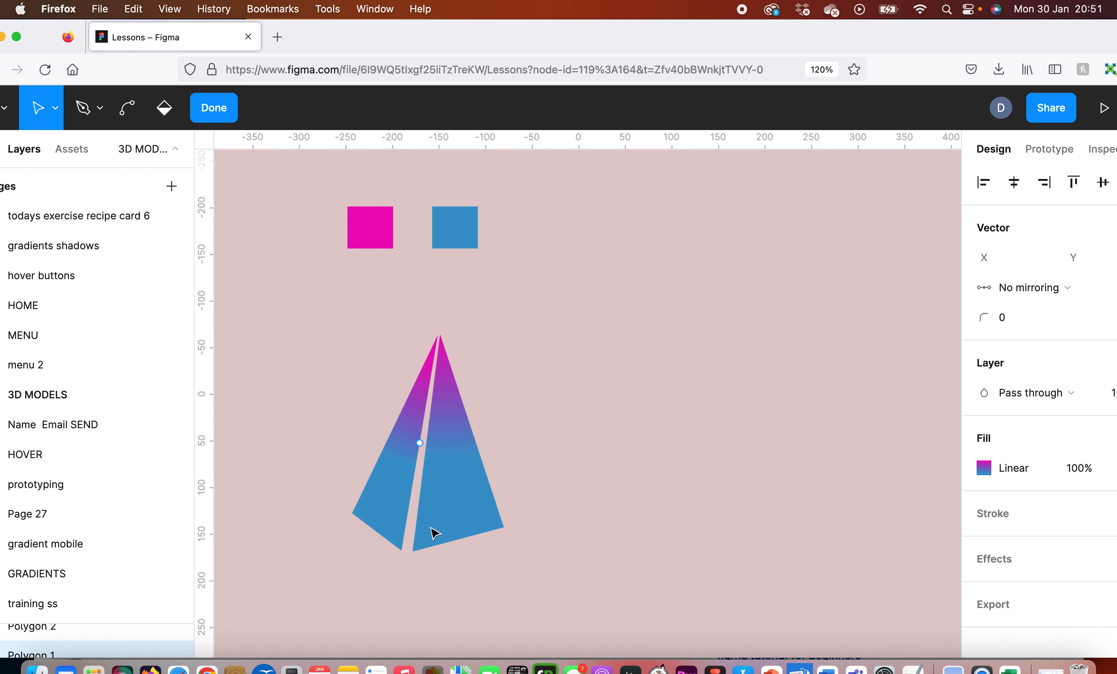
left_click_drag(402, 552, 409, 551)
left_click(417, 424)
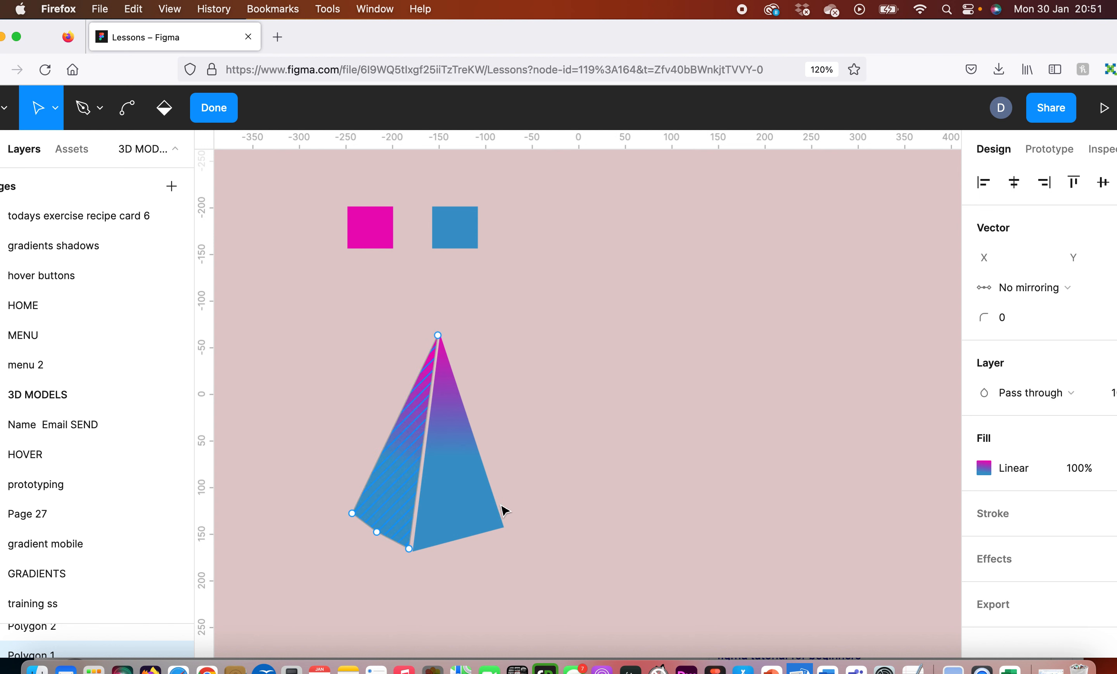
key("Escape")
double_click(489, 515)
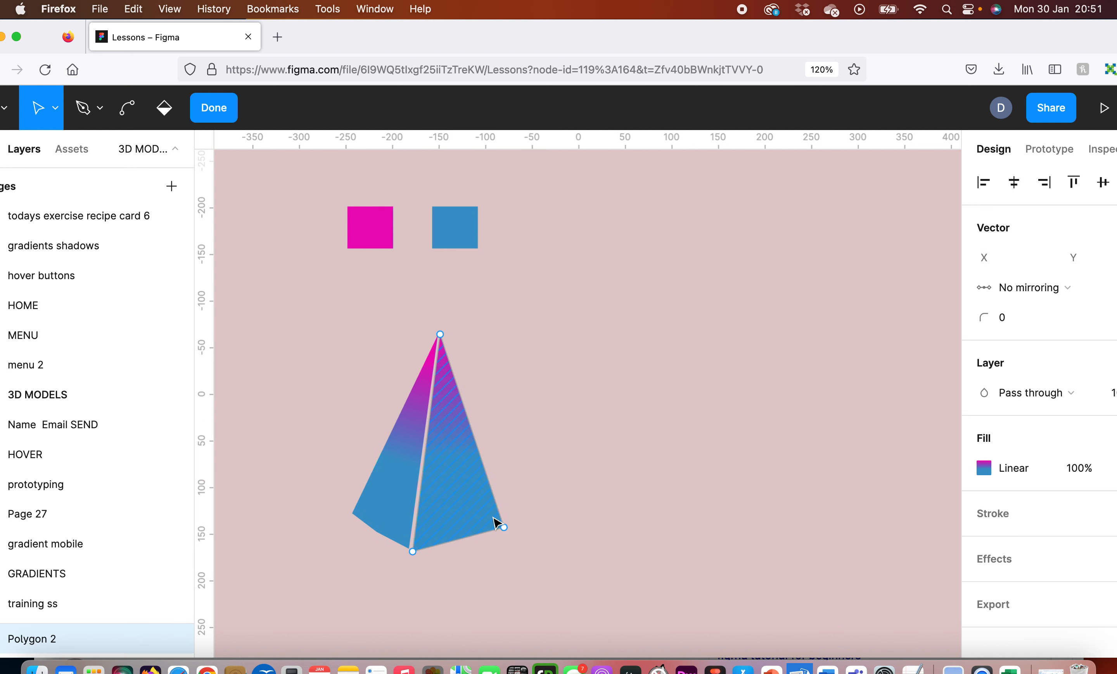
left_click_drag(502, 523, 500, 516)
left_click_drag(307, 328, 614, 529)
key("super")
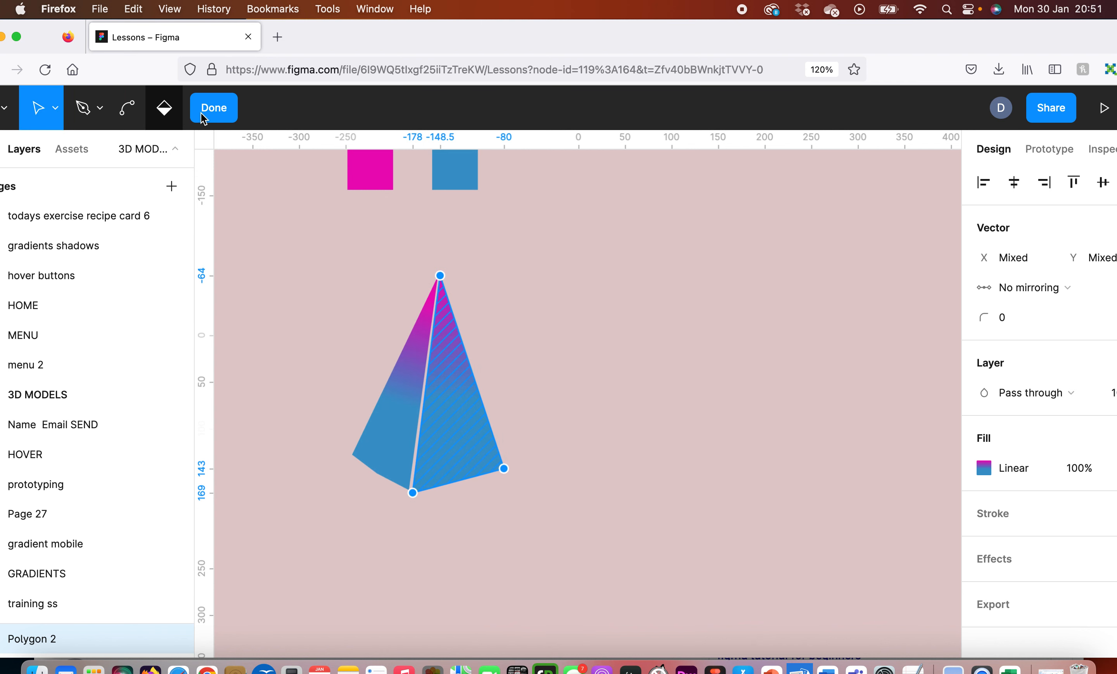
left_click(213, 108)
Finish editing the wide face, group both pyramid faces, and move the group to X 140, Y -96.
left_click(387, 274)
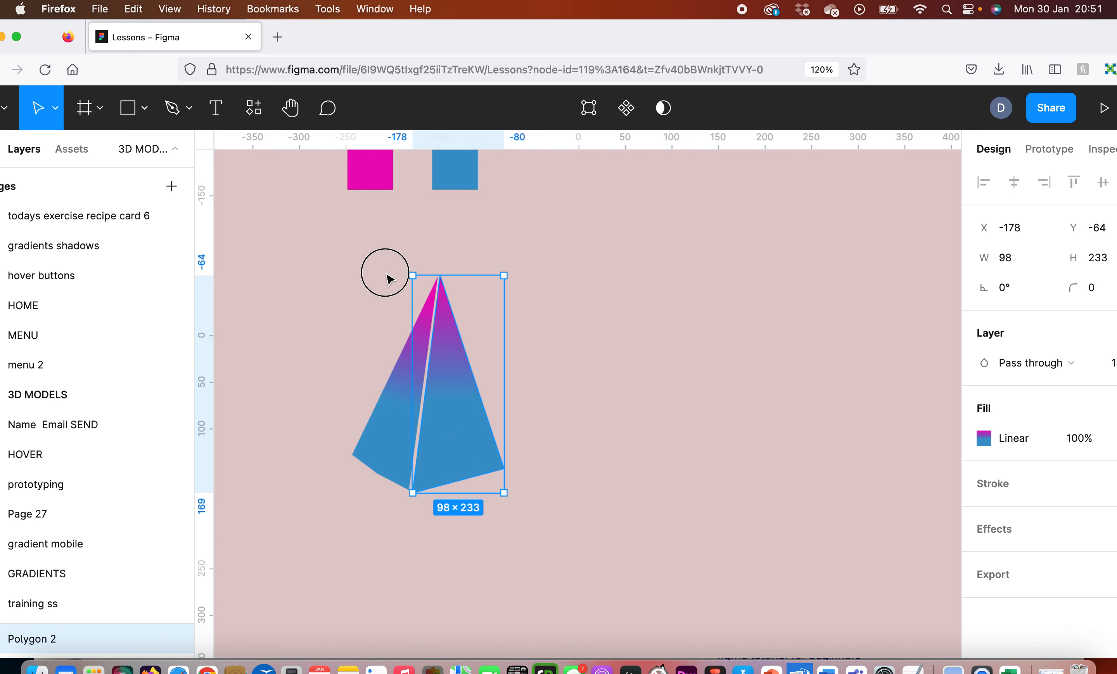
left_click_drag(359, 264, 606, 617)
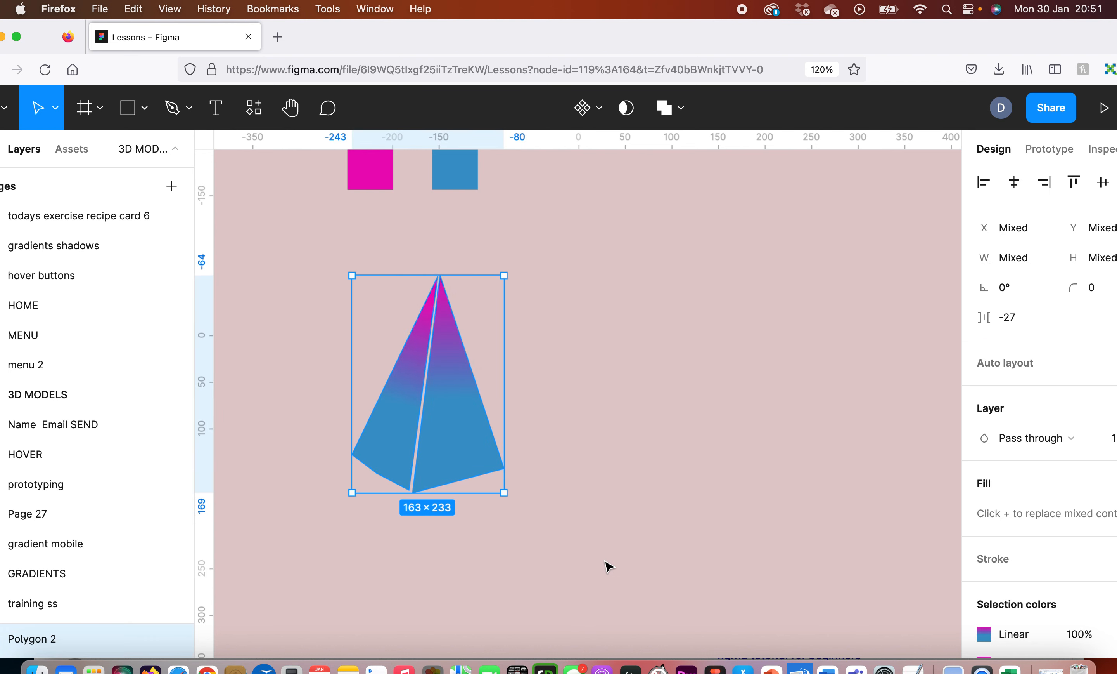
key("super+g")
left_click_drag(456, 412, 812, 382)
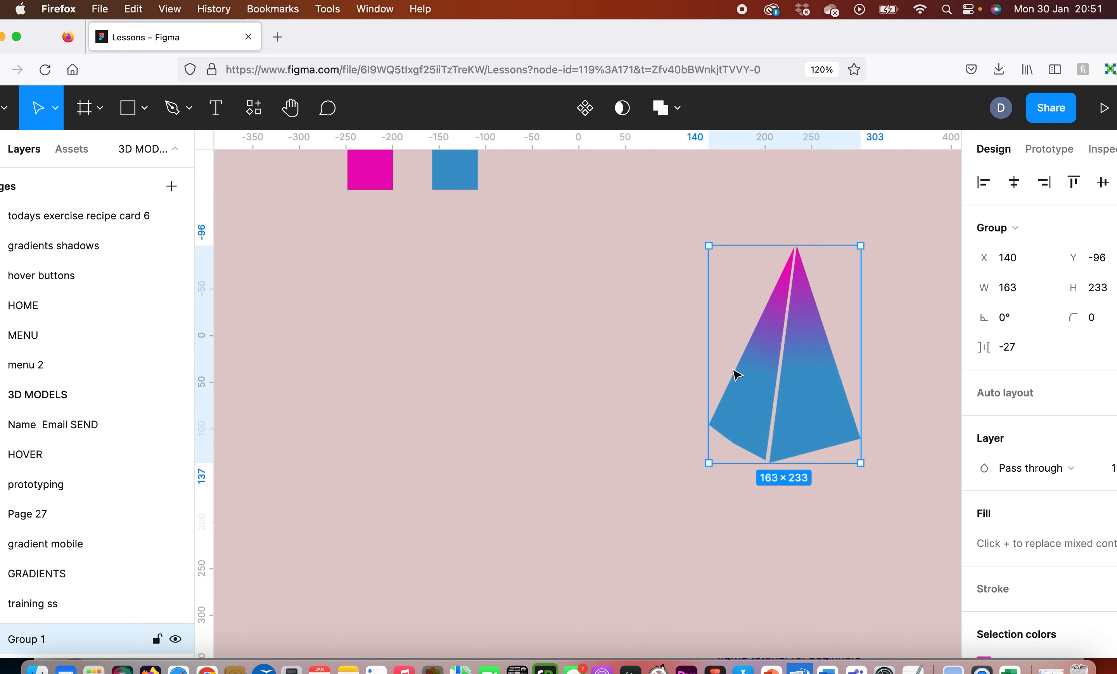
Switch to the gradients reference screenshot in Preview to examine its shapes, move its window aside, and return to the Figma canvas.
left_click(954, 668)
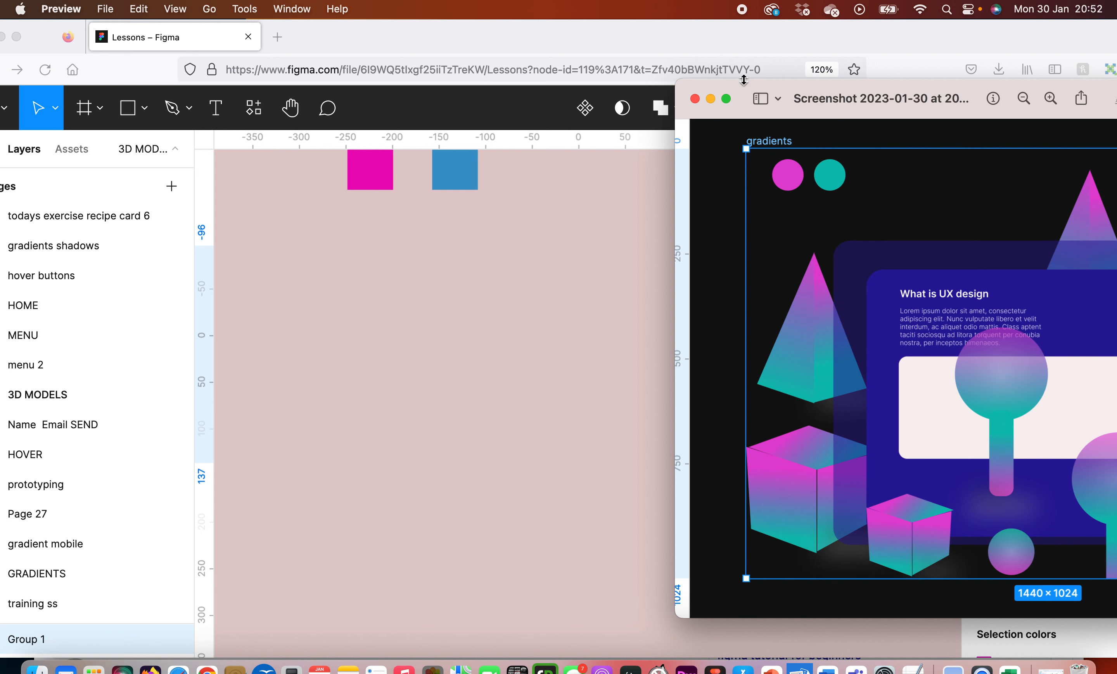
left_click_drag(743, 80, 1029, 74)
left_click(598, 272)
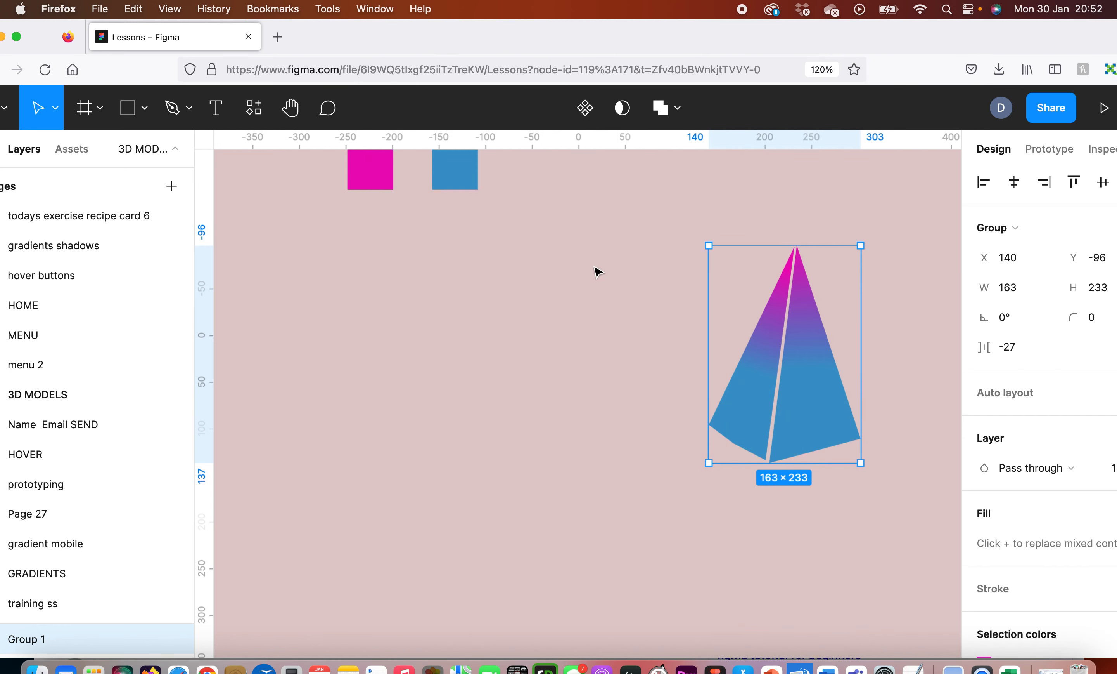
Draw a circle about 124 × 124 below the color swatches, at about X -238, Y -72.
left_click(145, 108)
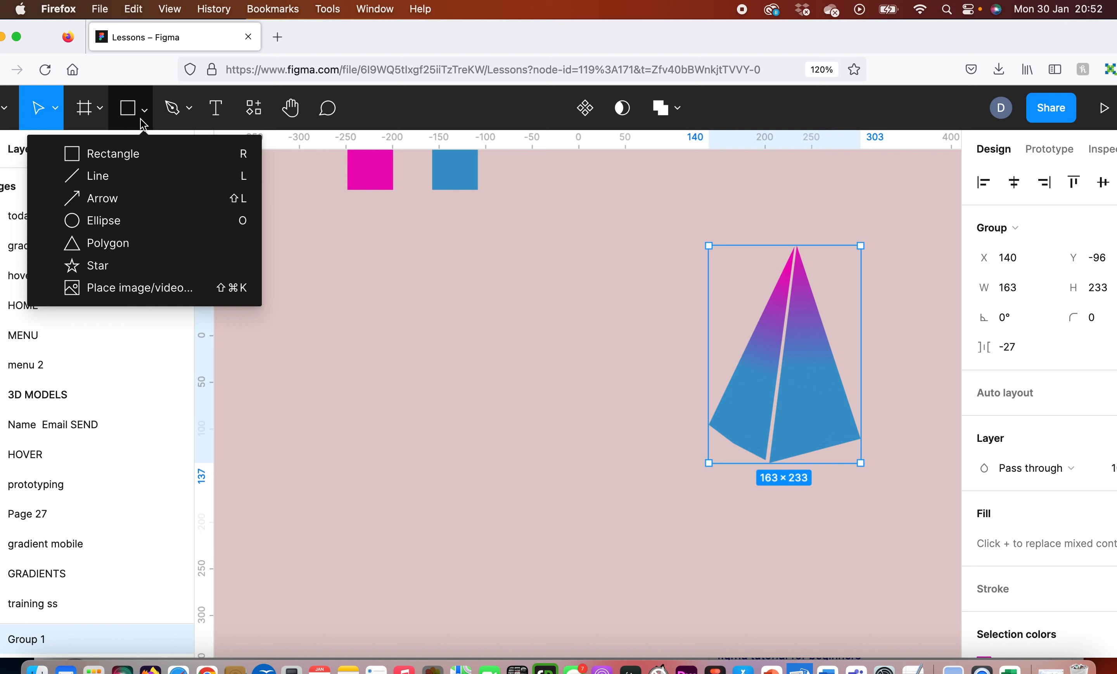
left_click(111, 222)
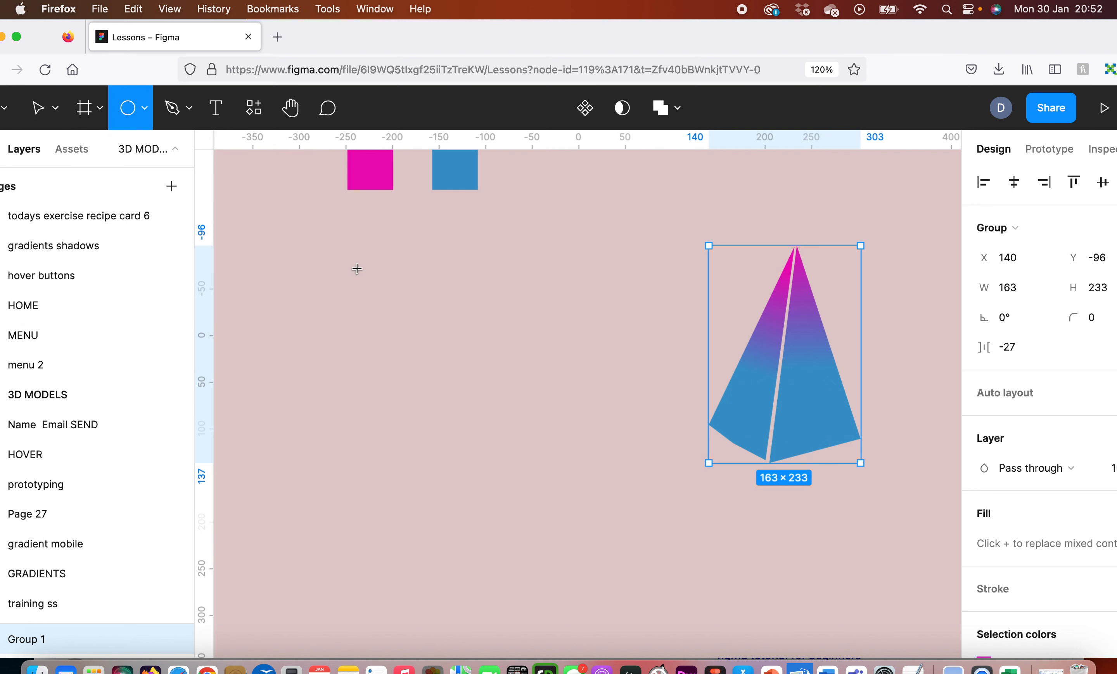
left_click_drag(357, 269, 474, 369)
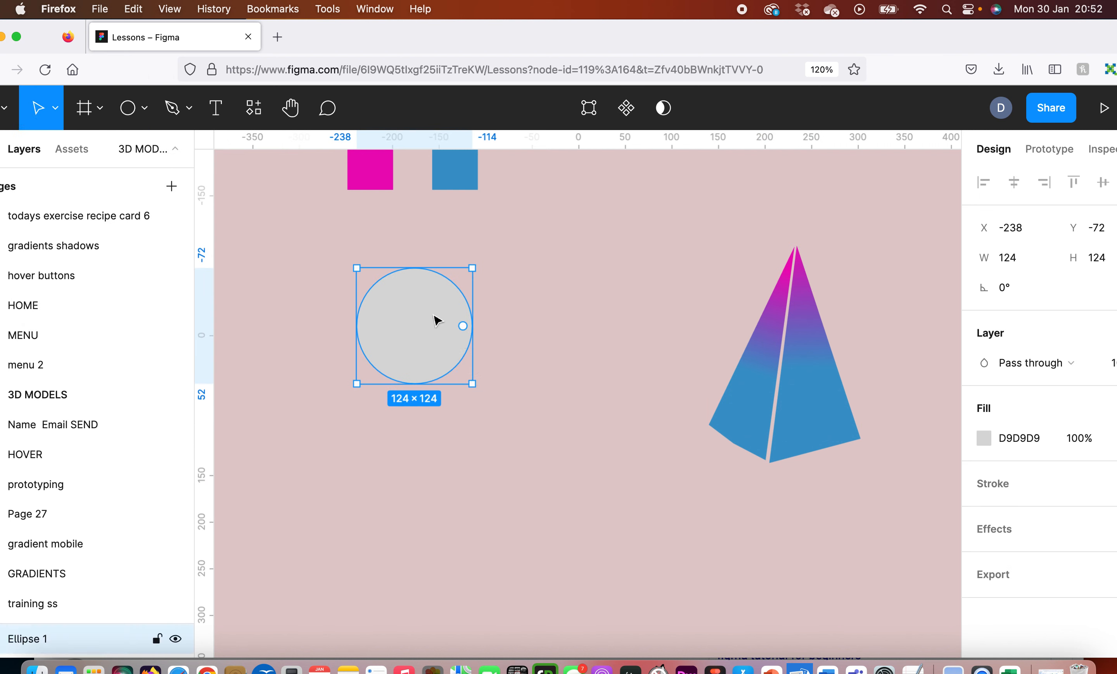
Give the circle a radial gradient fill and sample the blue swatch (3F99CB) for both color stops.
left_click(983, 448)
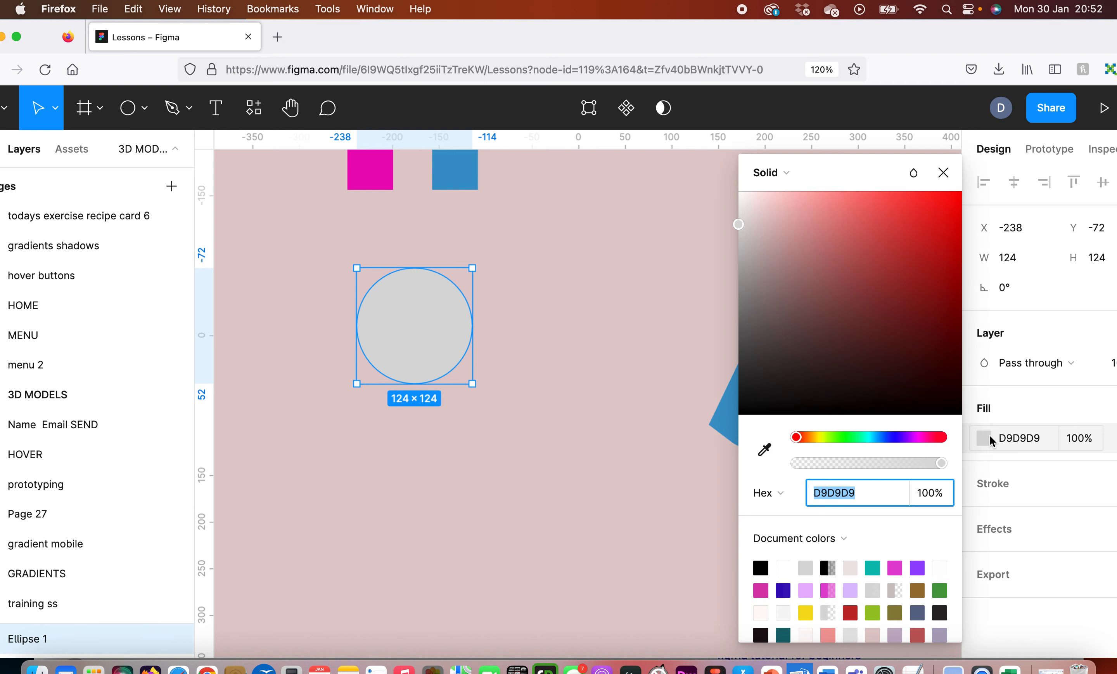
left_click(796, 180)
left_click(798, 219)
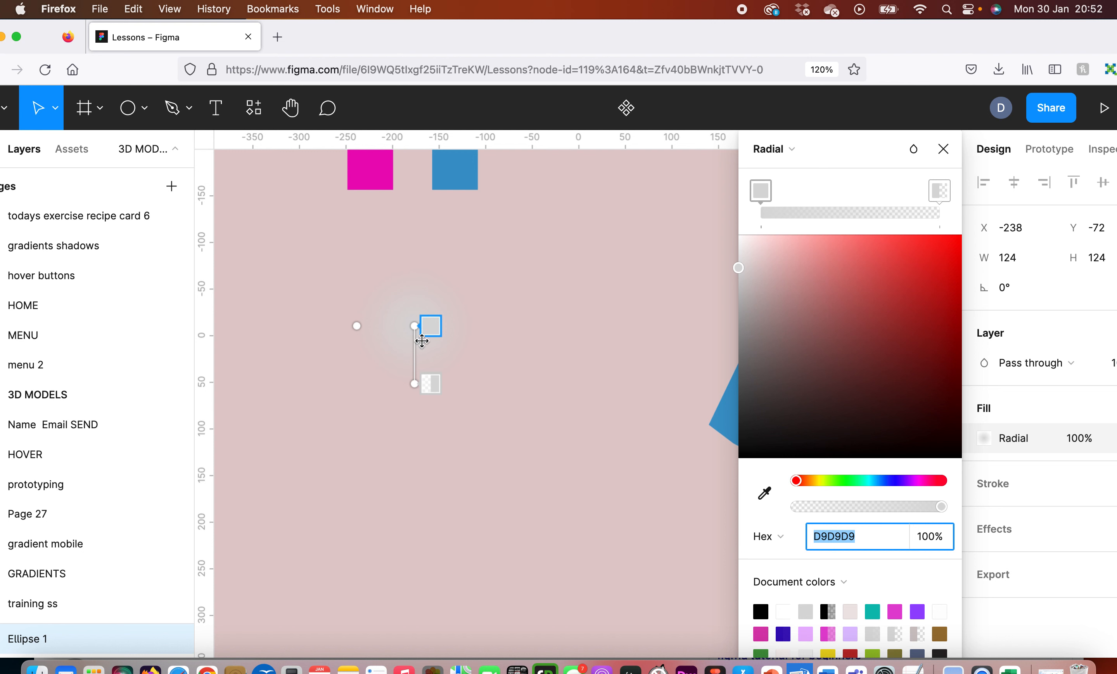
left_click(423, 327)
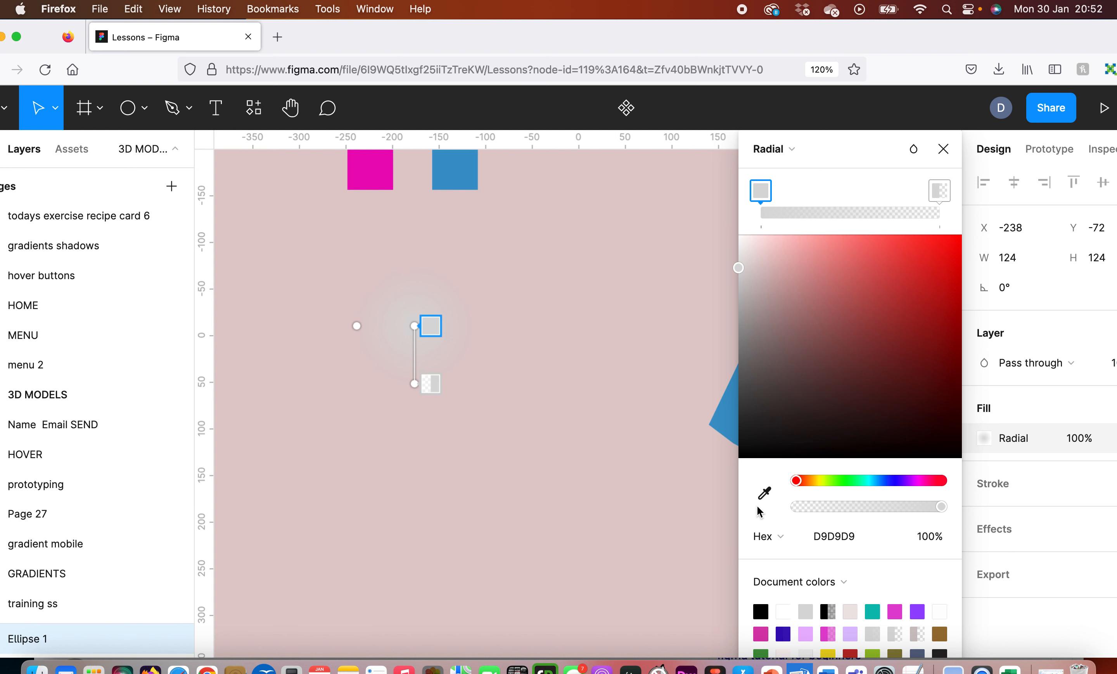
left_click(764, 493)
left_click(474, 166)
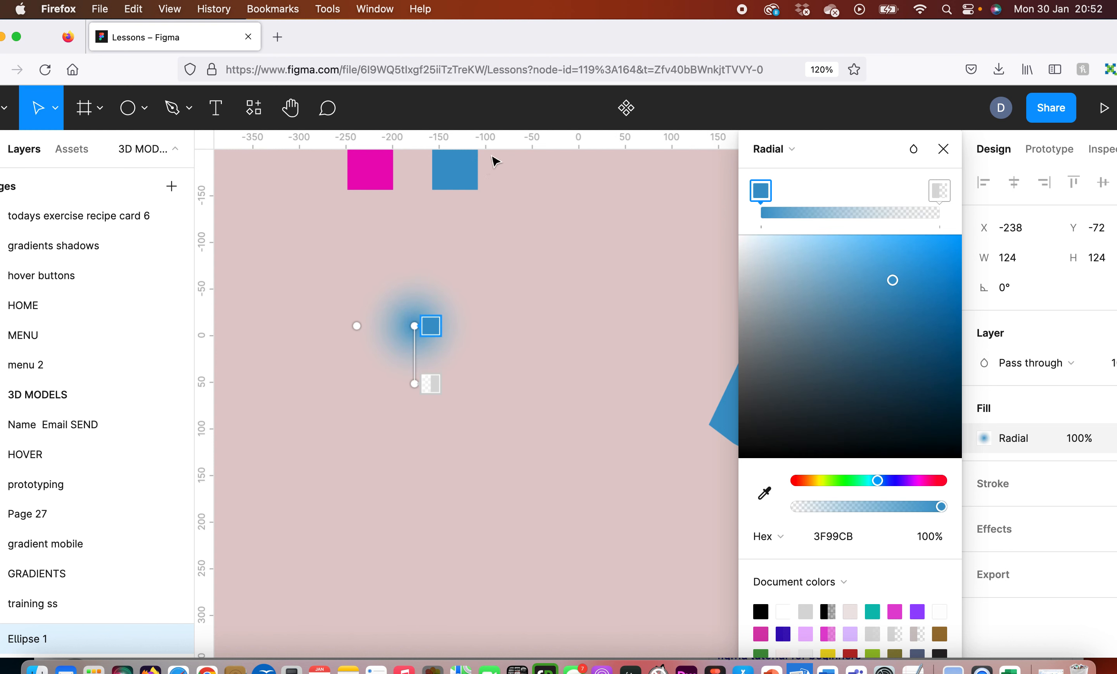
left_click(431, 384)
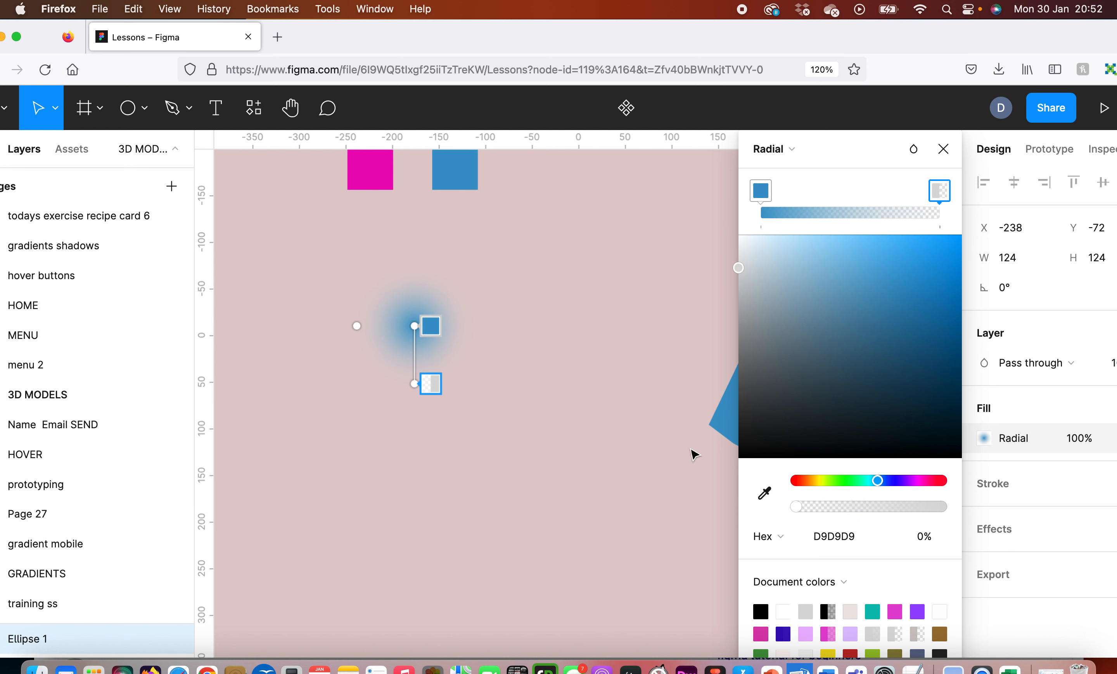
left_click(765, 494)
left_click(453, 187)
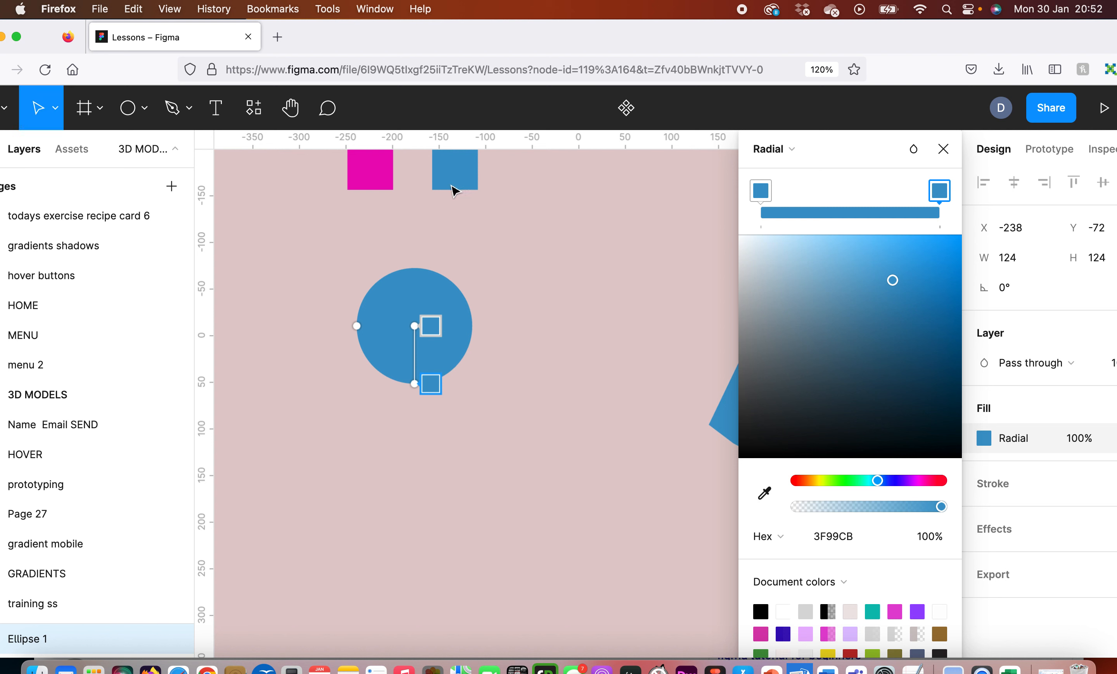
Sample magenta (EA08B8) for a gradient stop and rearrange the stops so blue sits at the circle's center with magenta around it.
left_click(431, 325)
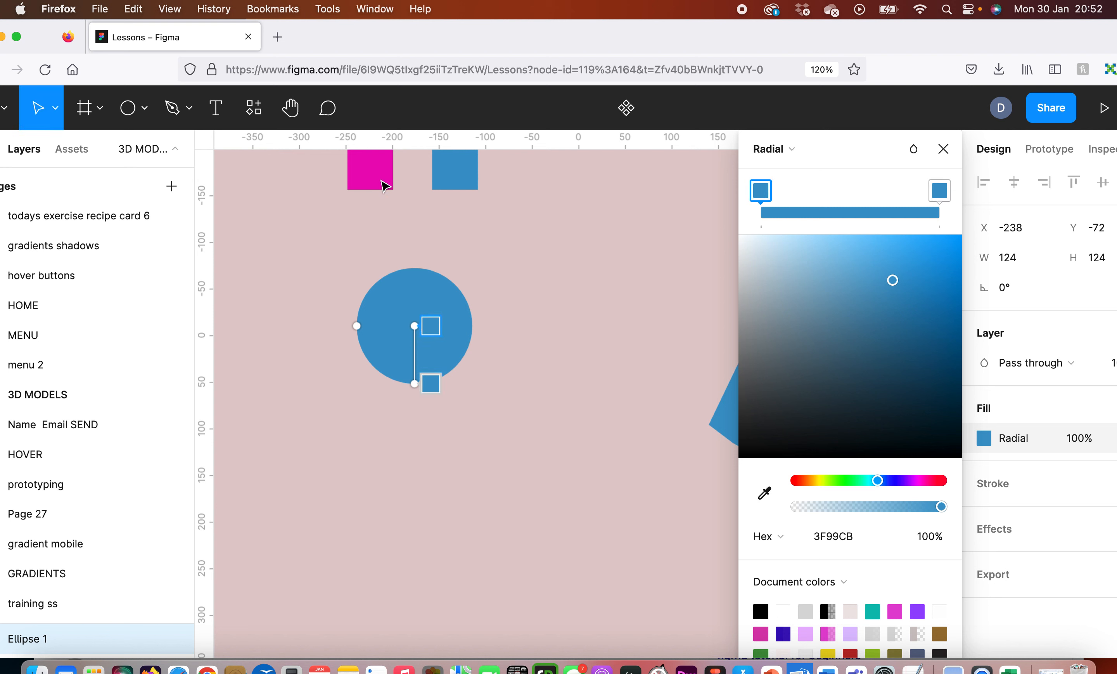
left_click(765, 493)
left_click(383, 160)
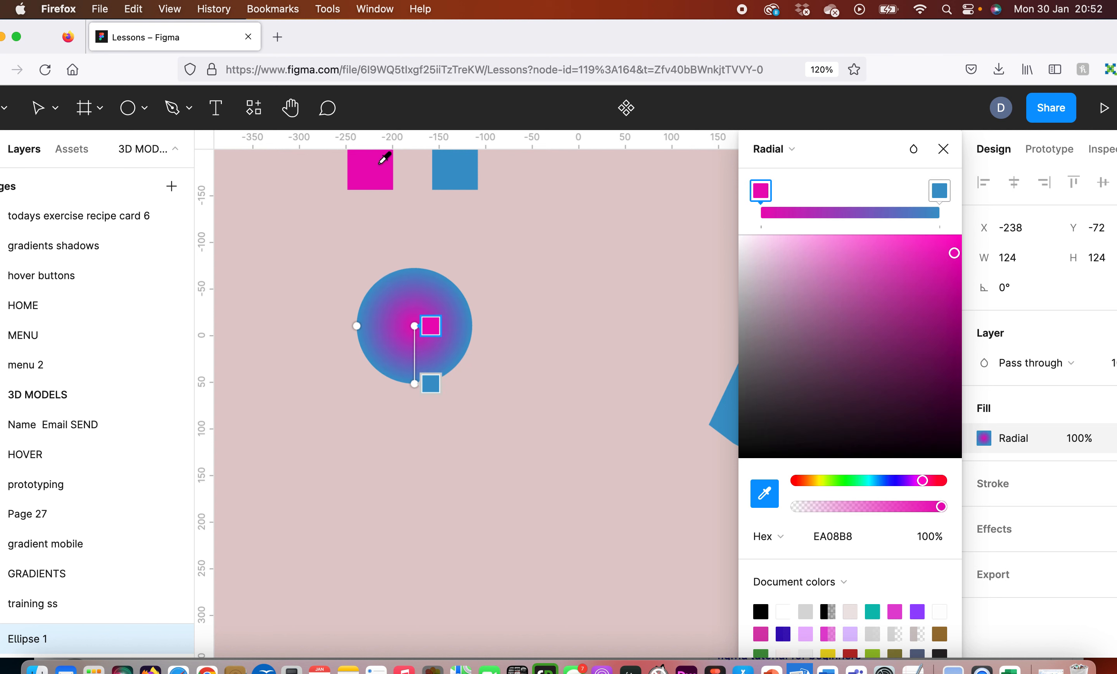
left_click_drag(426, 331, 451, 312)
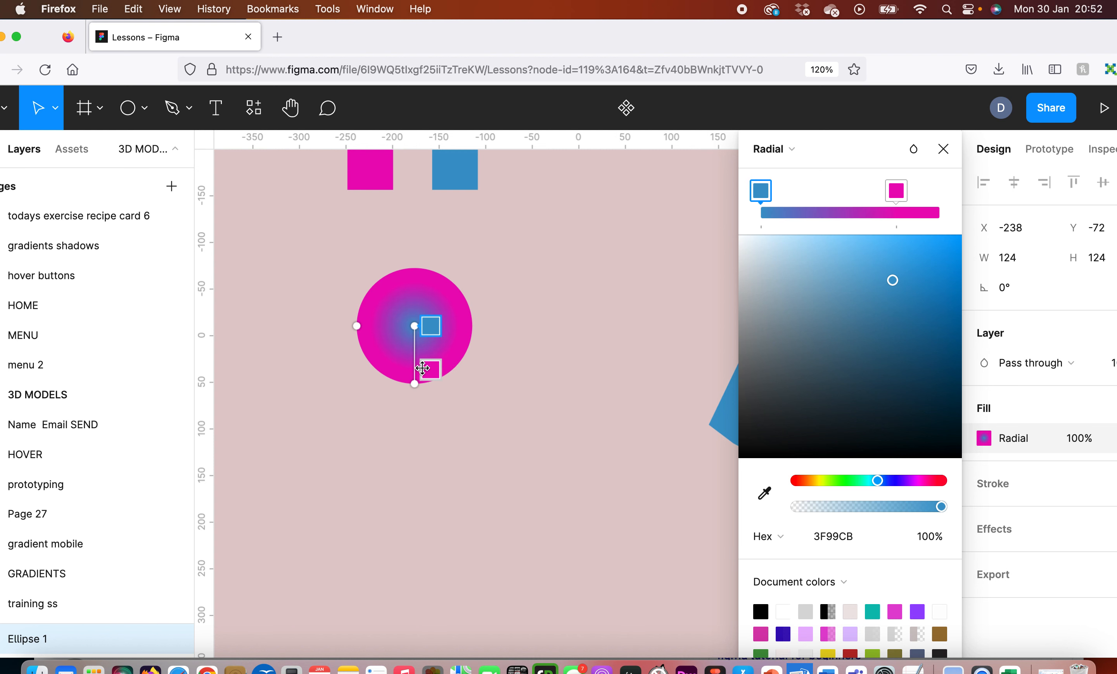
left_click(944, 149)
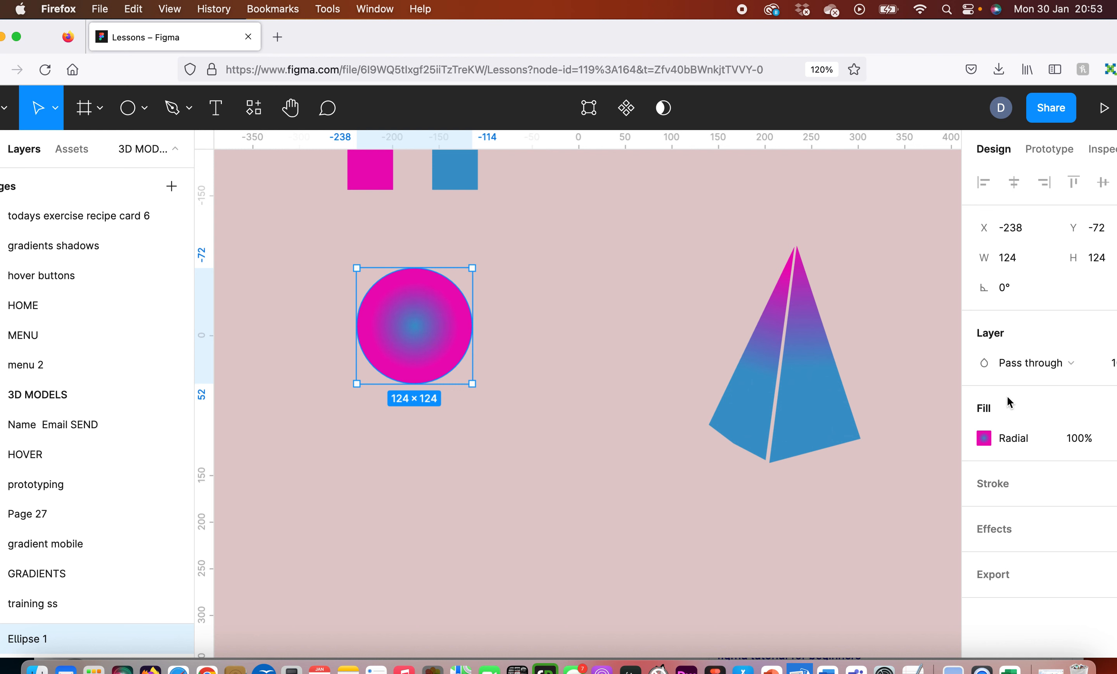
Reopen the circle's fill, keep the Radial gradient type, and move the gradient's center slightly up and left within the circle.
left_click(982, 439)
left_click(981, 439)
left_click(985, 438)
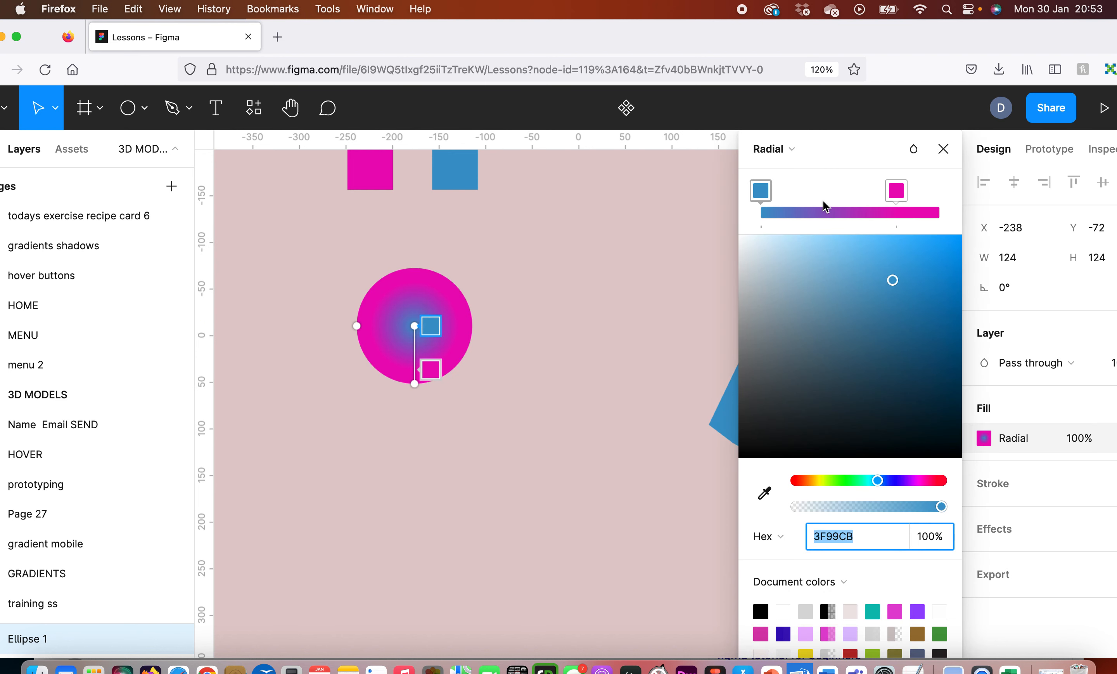
left_click(795, 152)
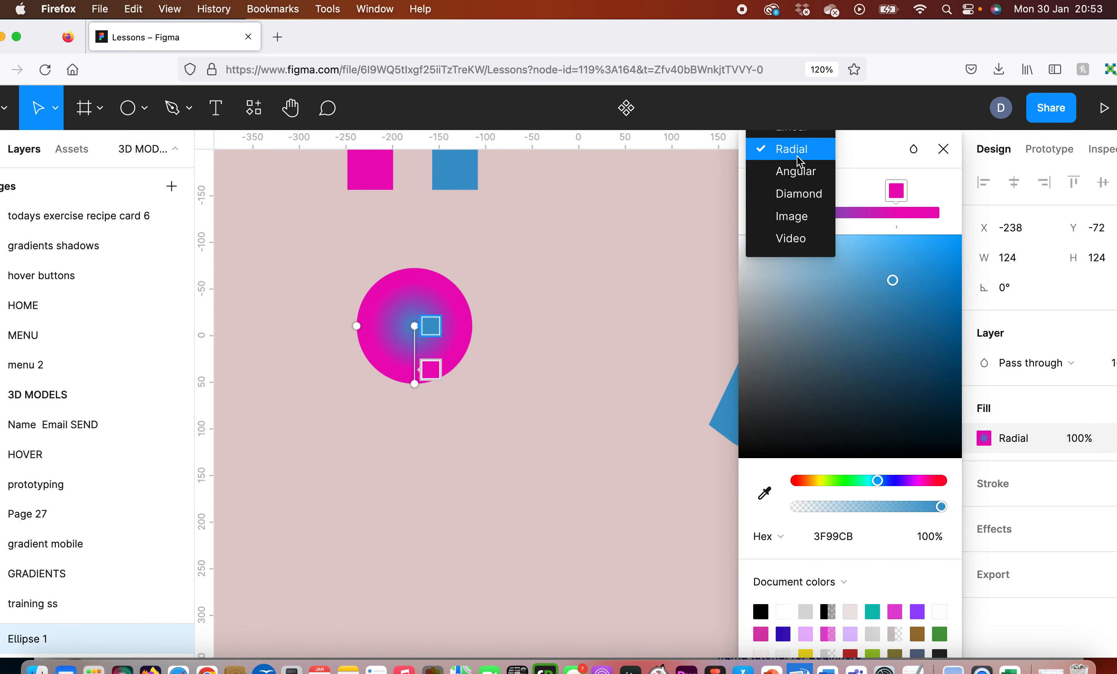
left_click(798, 156)
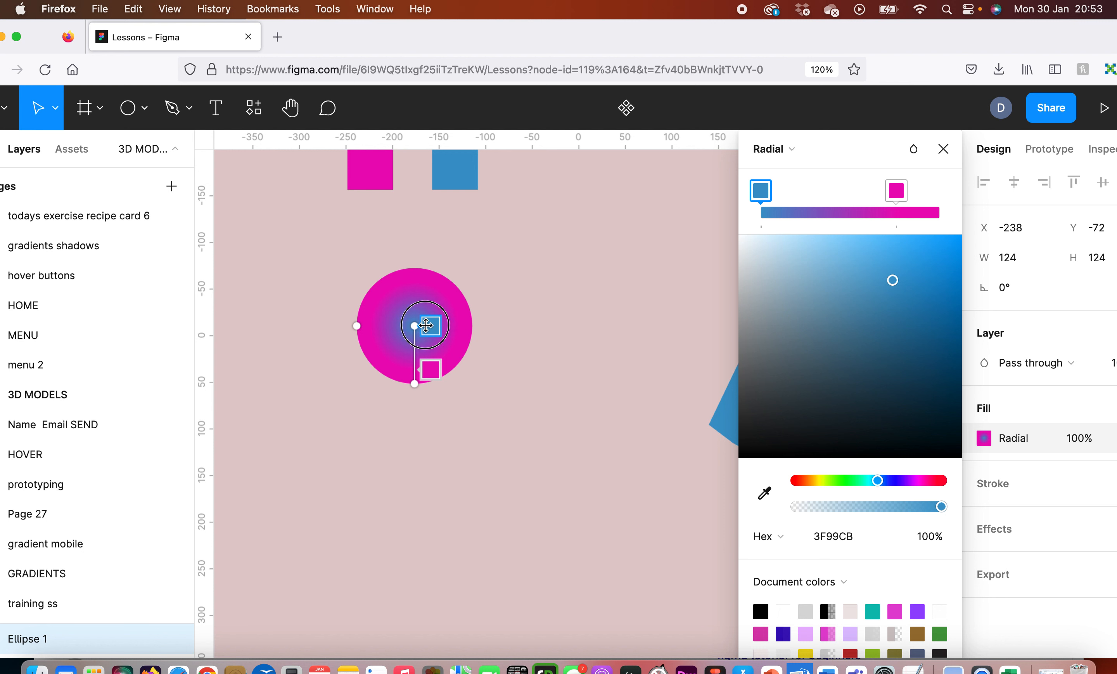
left_click_drag(426, 326, 403, 319)
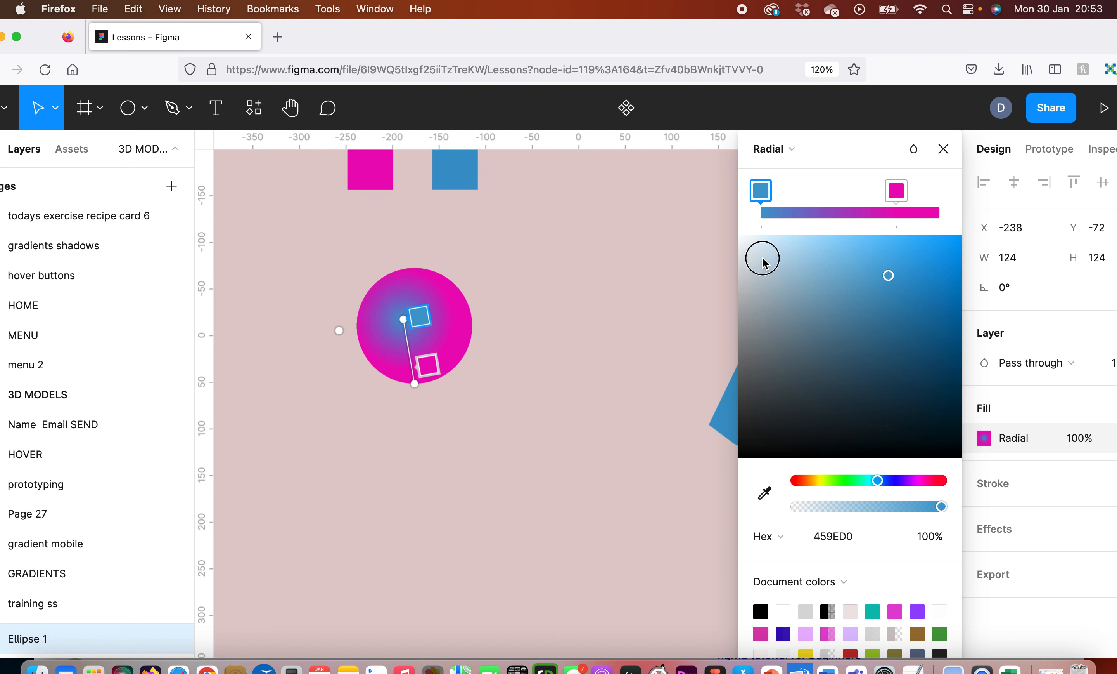
Lighten the center gradient stop to EFF5F9 and move the magenta stop farther toward the circle's edge.
left_click_drag(762, 257, 747, 240)
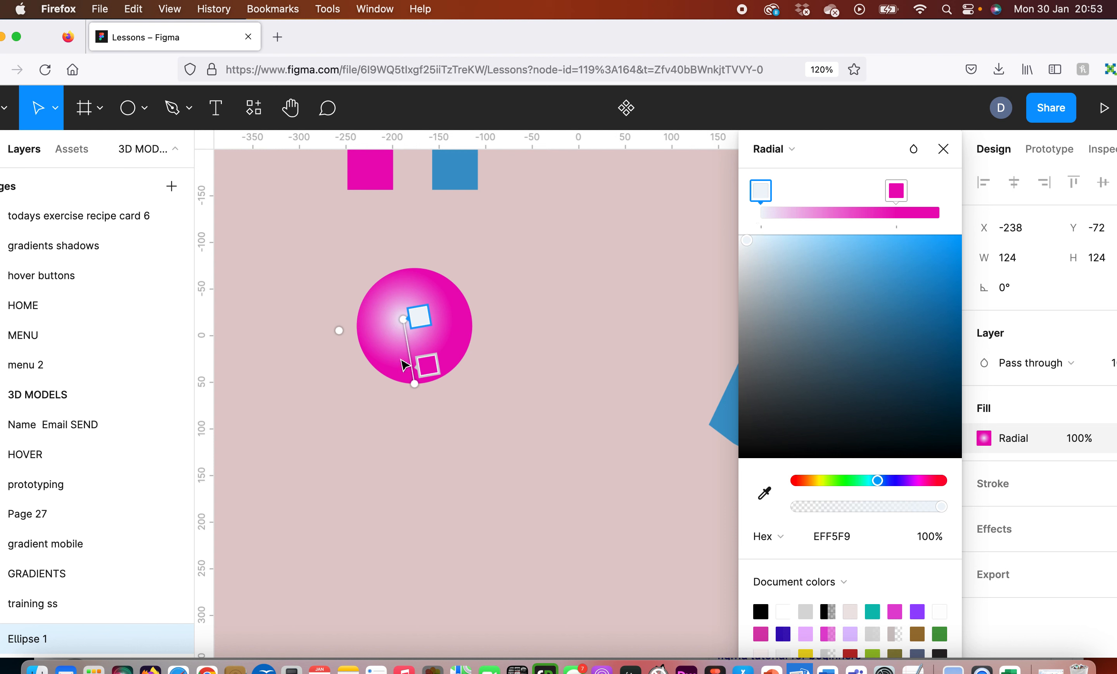
left_click_drag(426, 369, 440, 374)
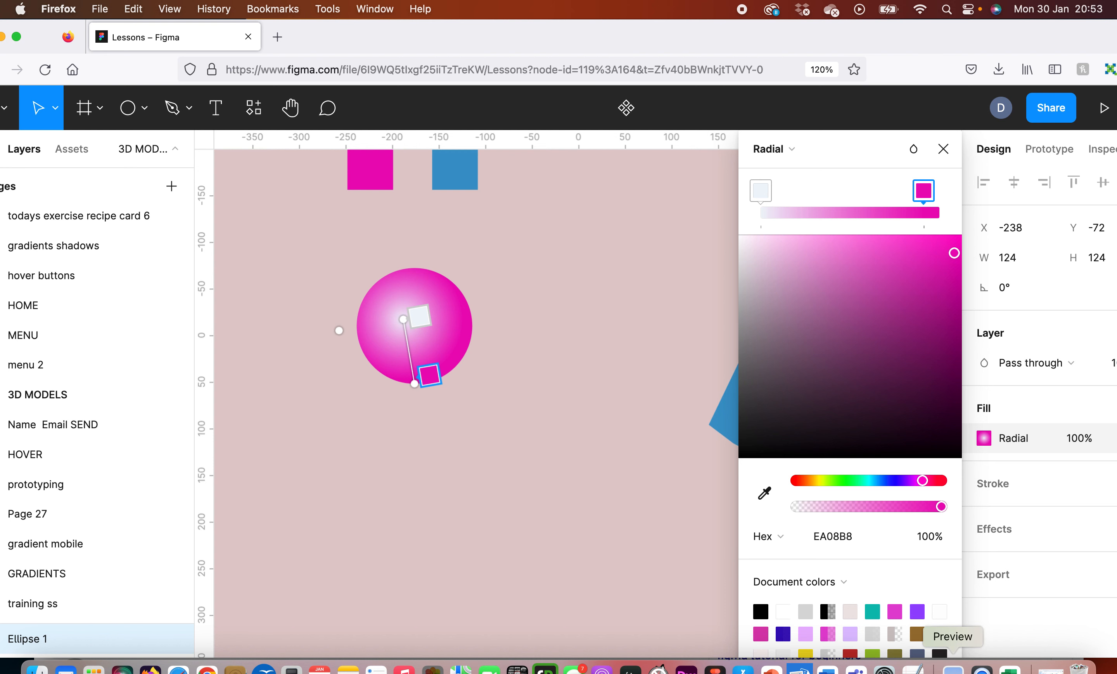
Check the round shapes in the Preview reference screenshot, return to Figma, and shift the circle's gradient center slightly higher.
left_click(953, 668)
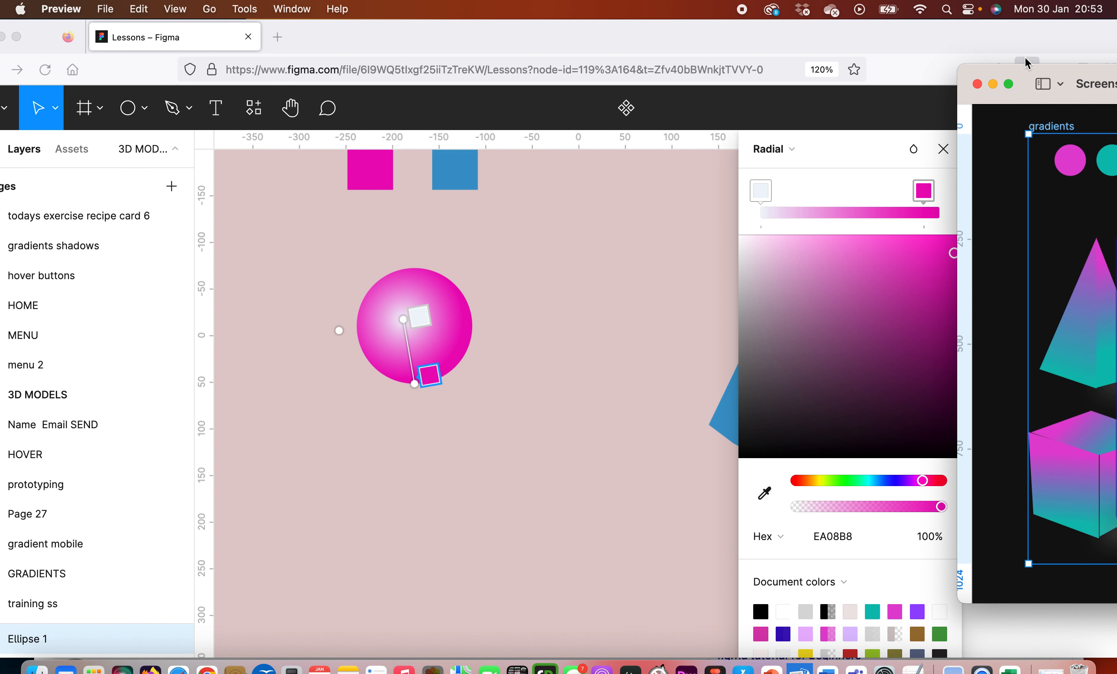
left_click_drag(1023, 67, 721, 63)
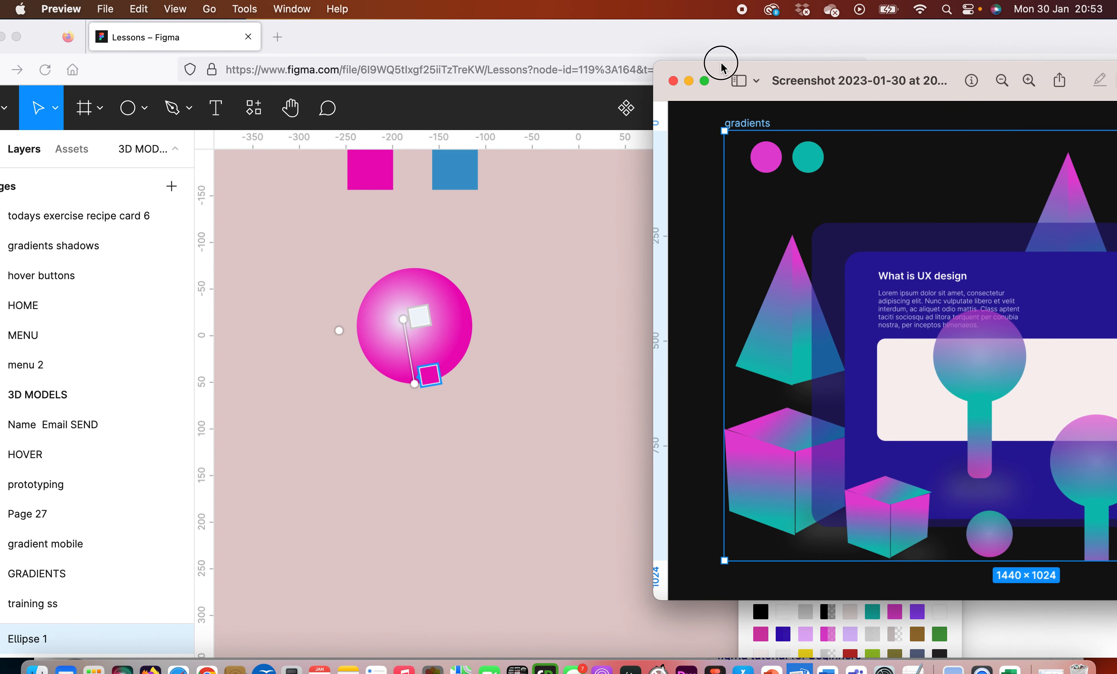
left_click(422, 329)
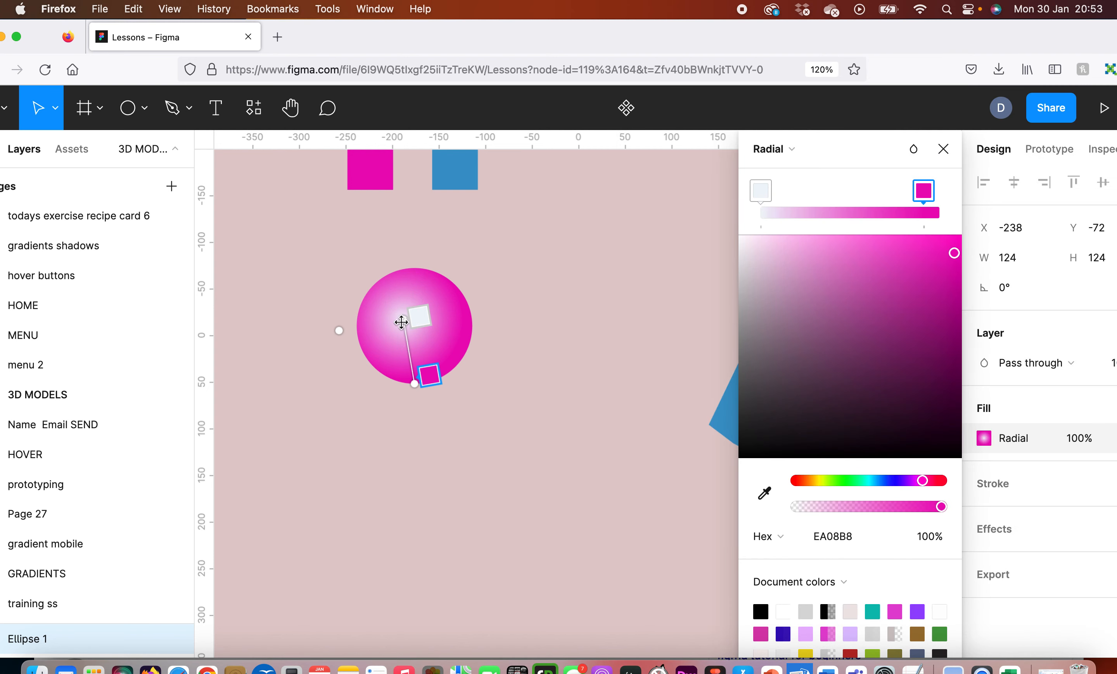
left_click_drag(402, 319, 402, 313)
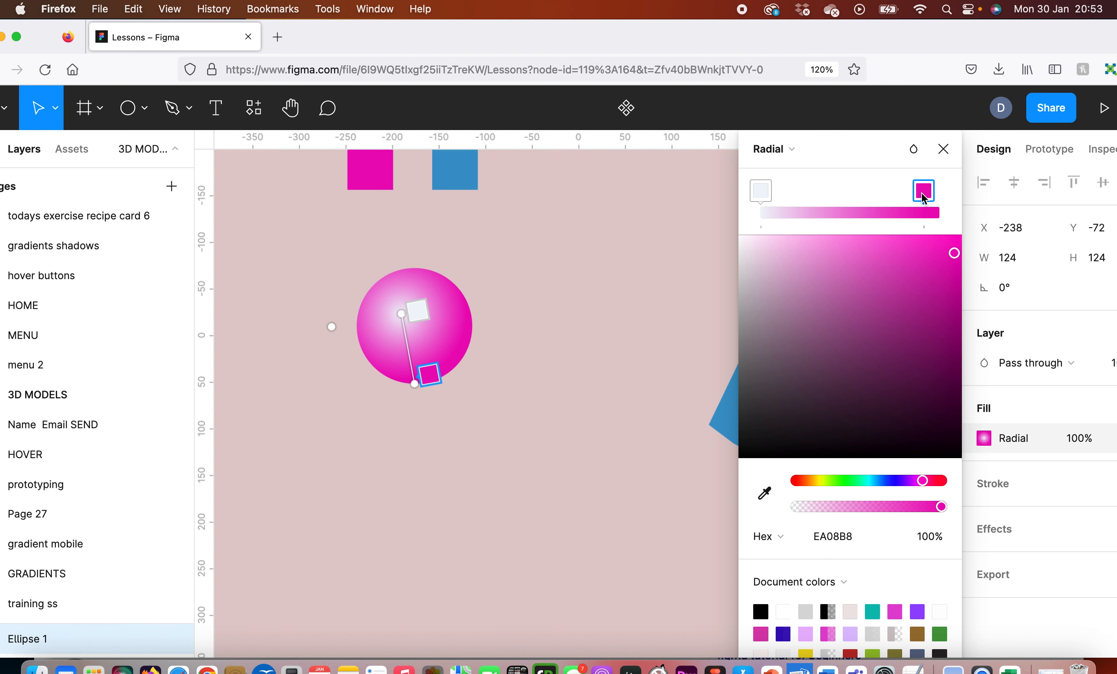
left_click(765, 493)
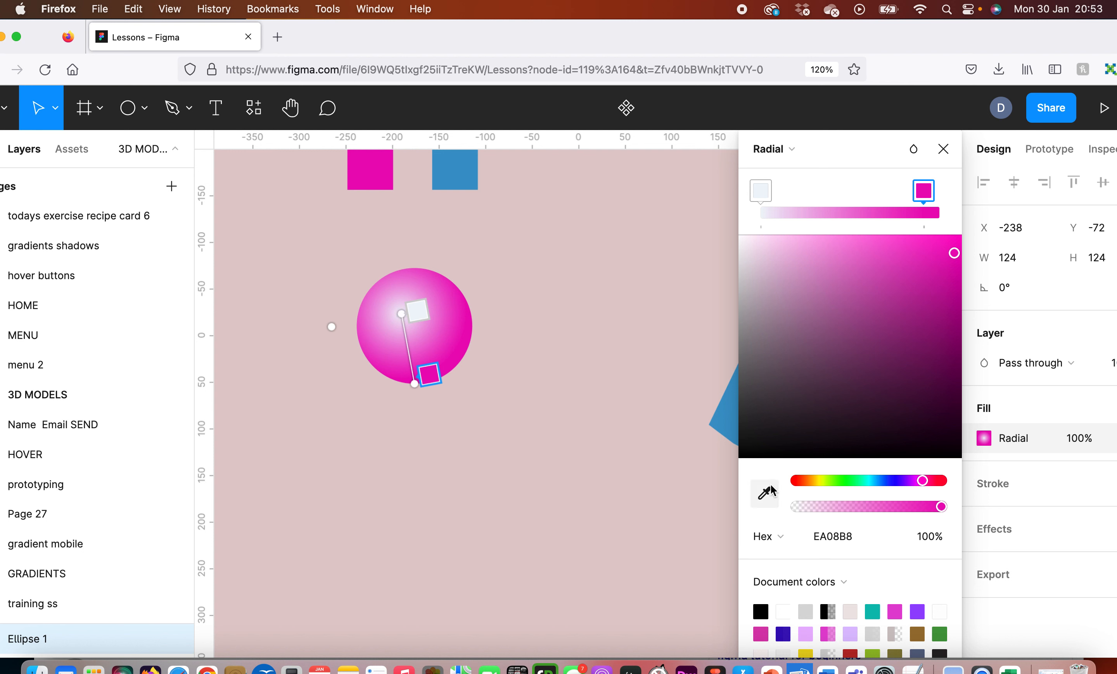
left_click(481, 174)
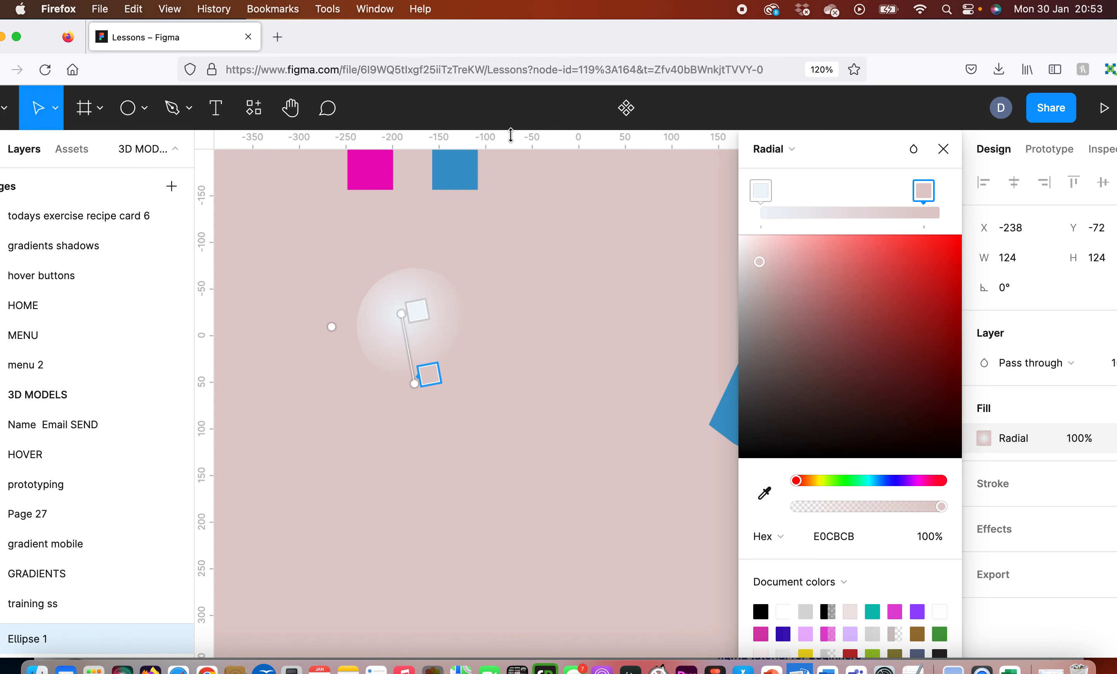
left_click(765, 492)
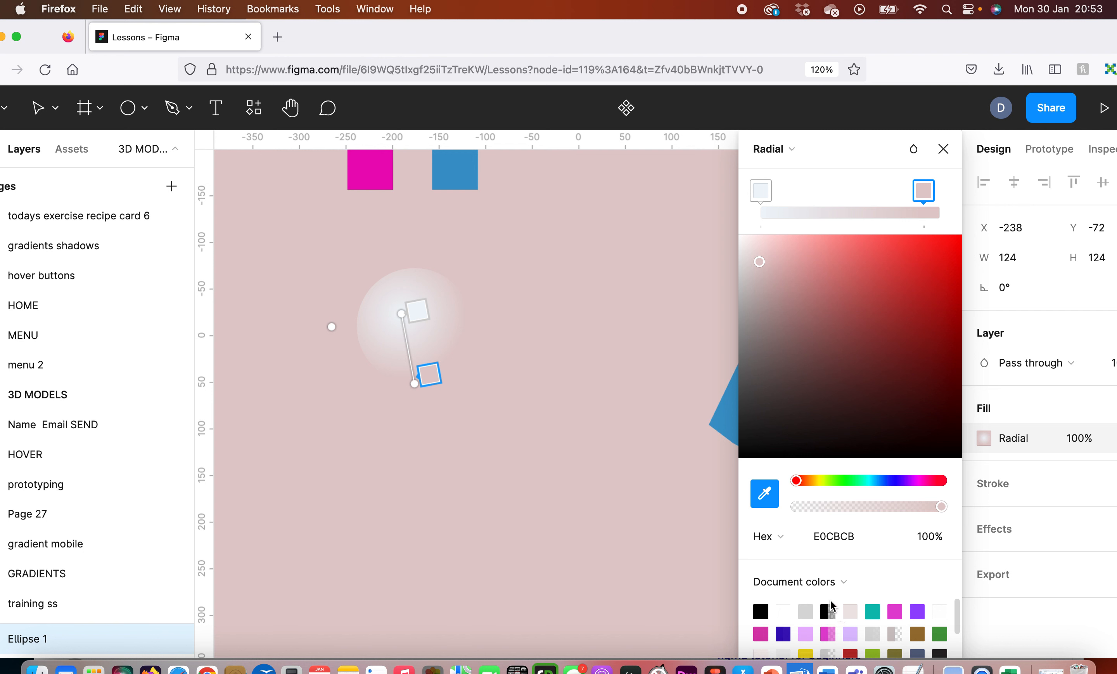
key("Escape")
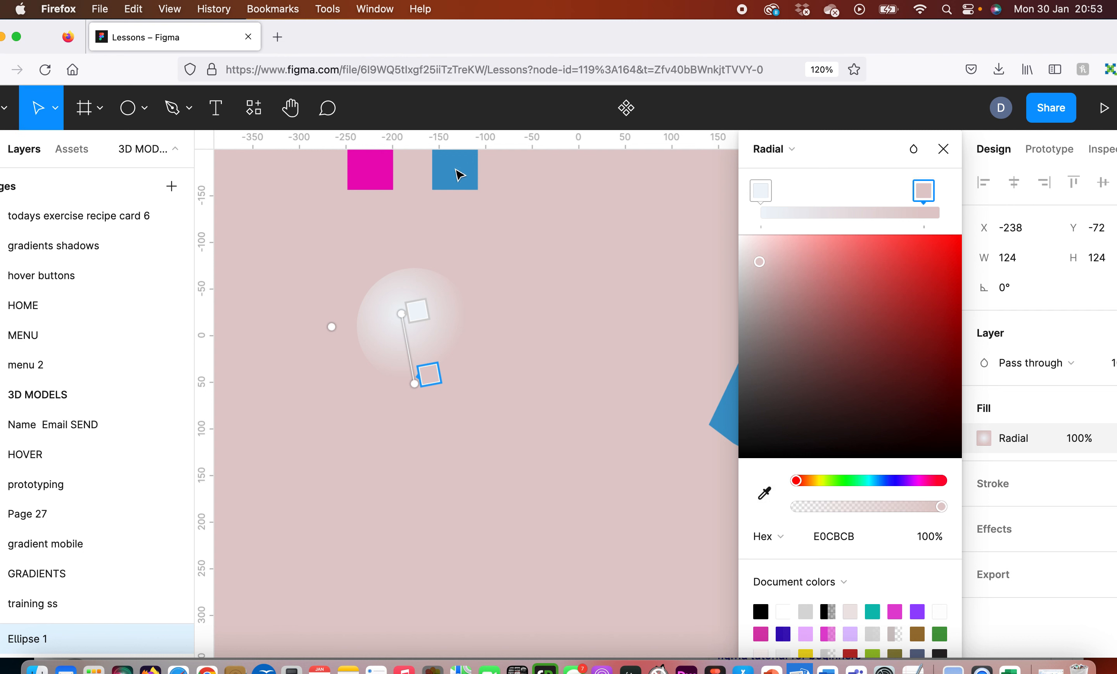
Recolor the circle's outer gradient stop by sampling the blue swatch (3F99CB).
left_click(769, 495)
left_click(769, 495)
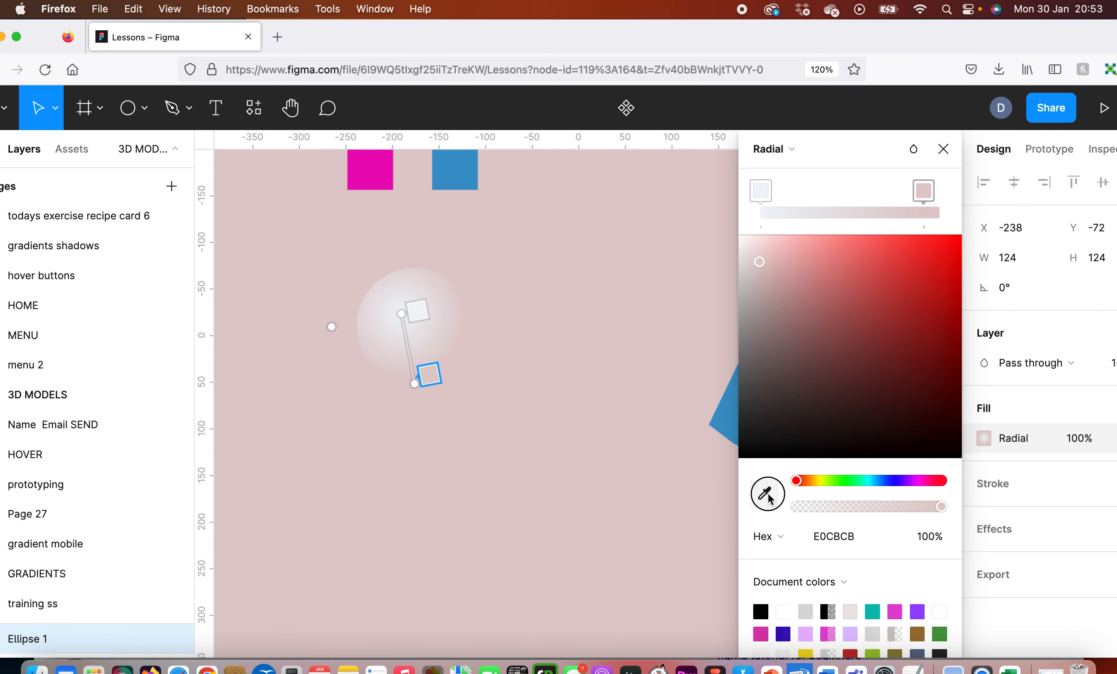
left_click(769, 497)
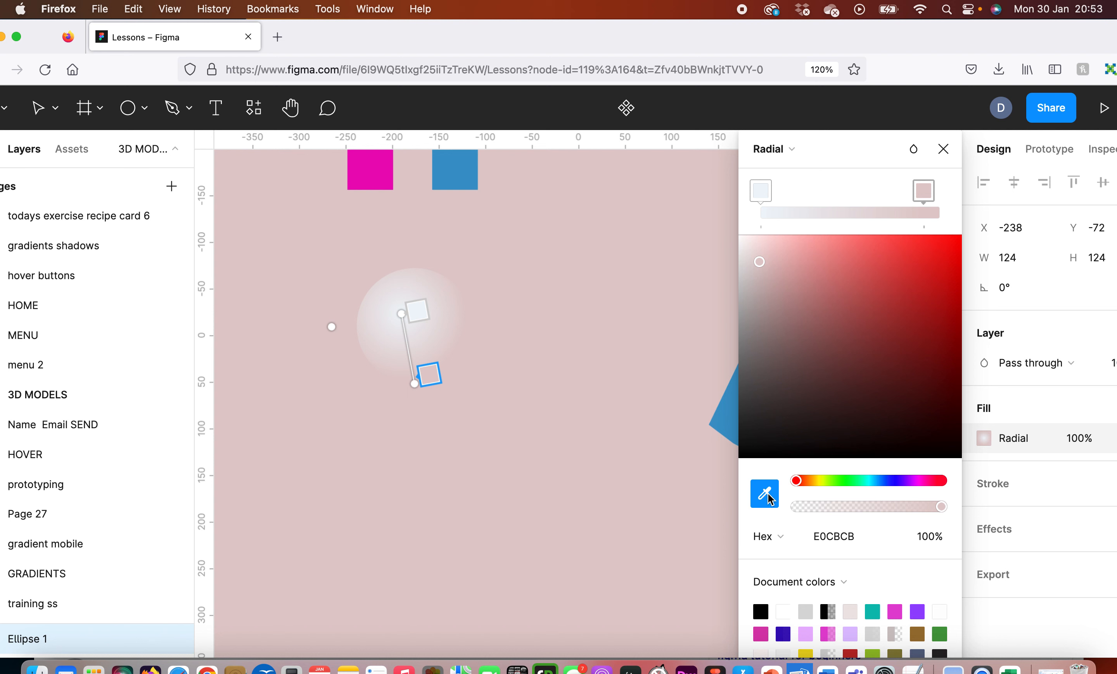
left_click(448, 174)
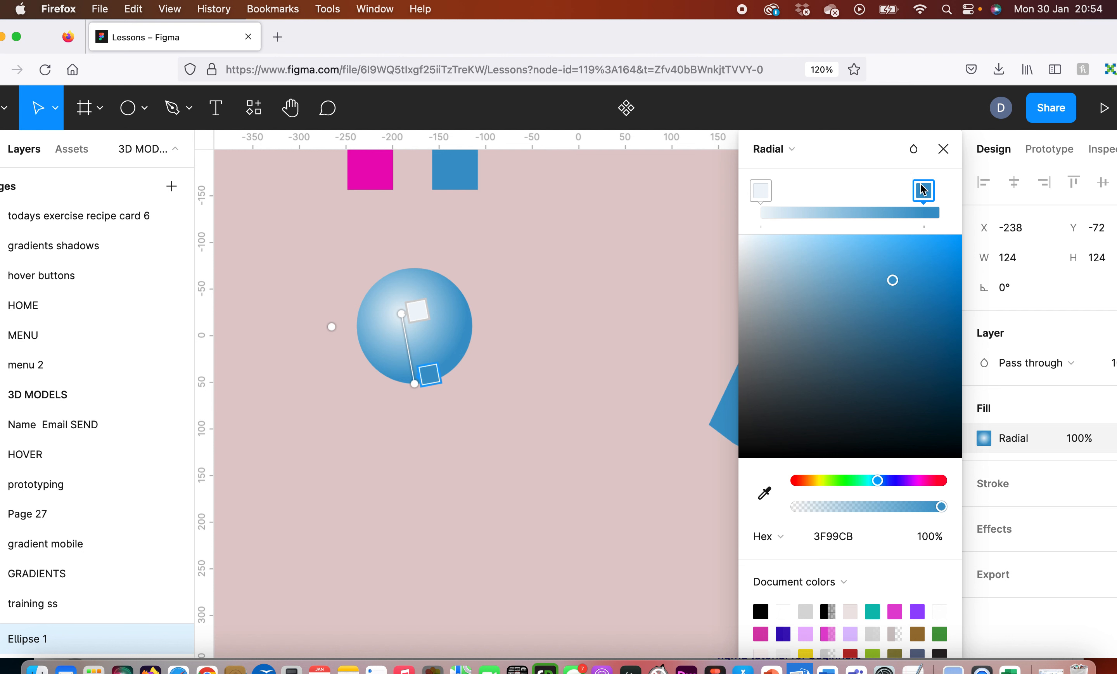
Sample the magenta swatch (EA08B8) for the circle's outer gradient stop and the blue swatch (3F99CB) for its center stop.
left_click(764, 493)
left_click(385, 168)
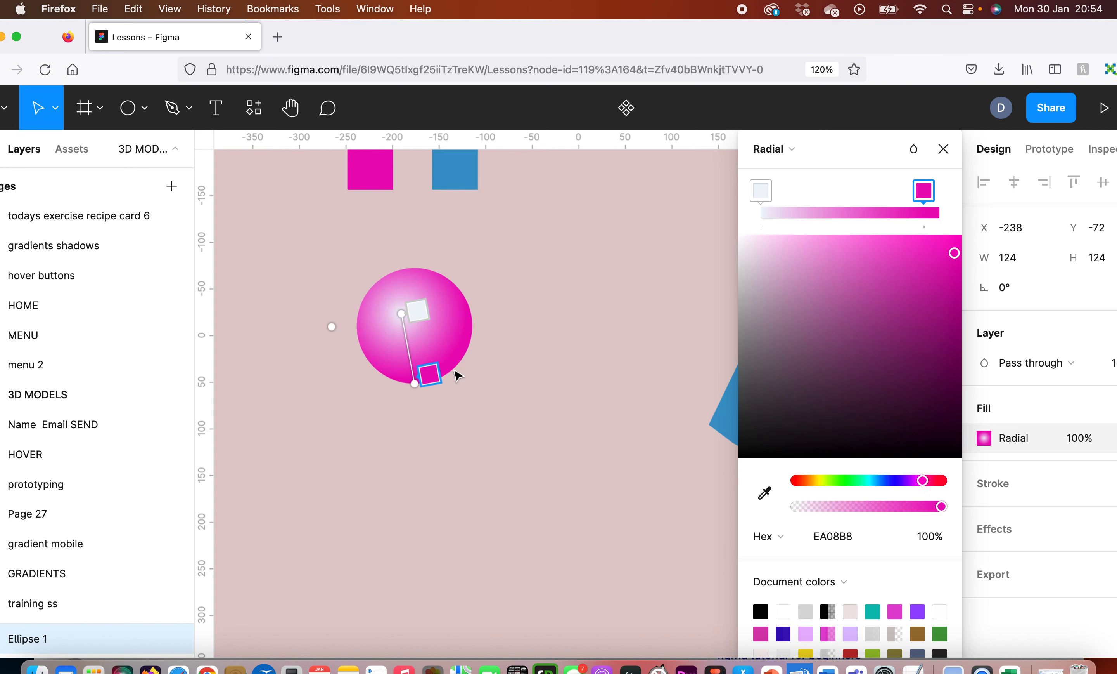
left_click(427, 312)
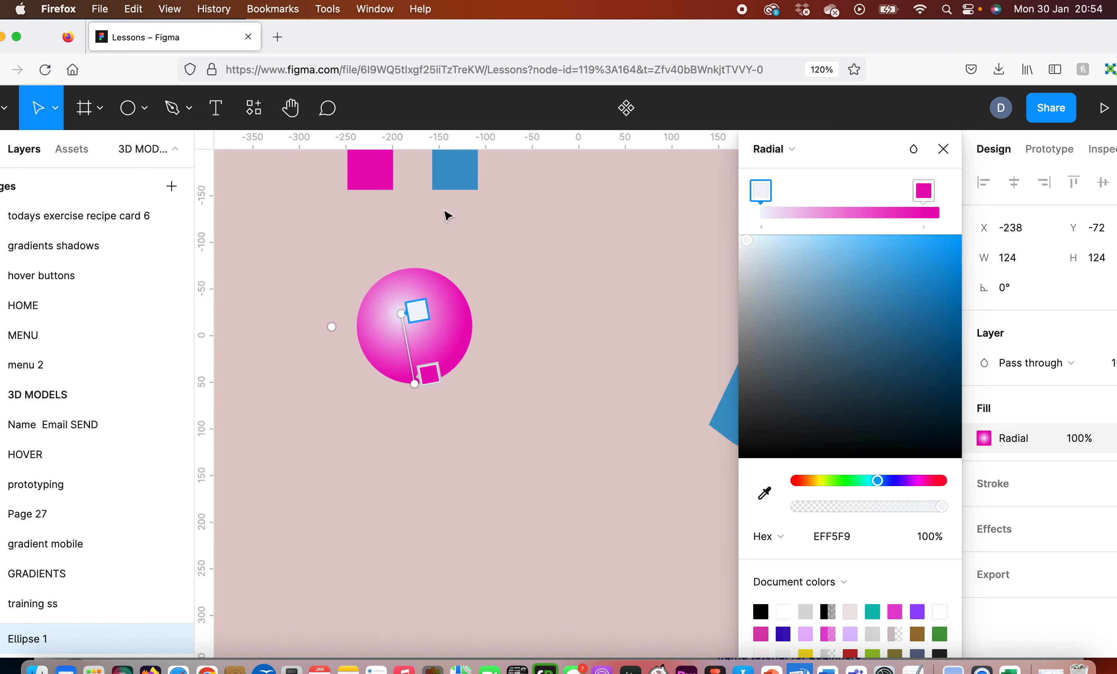
left_click(765, 493)
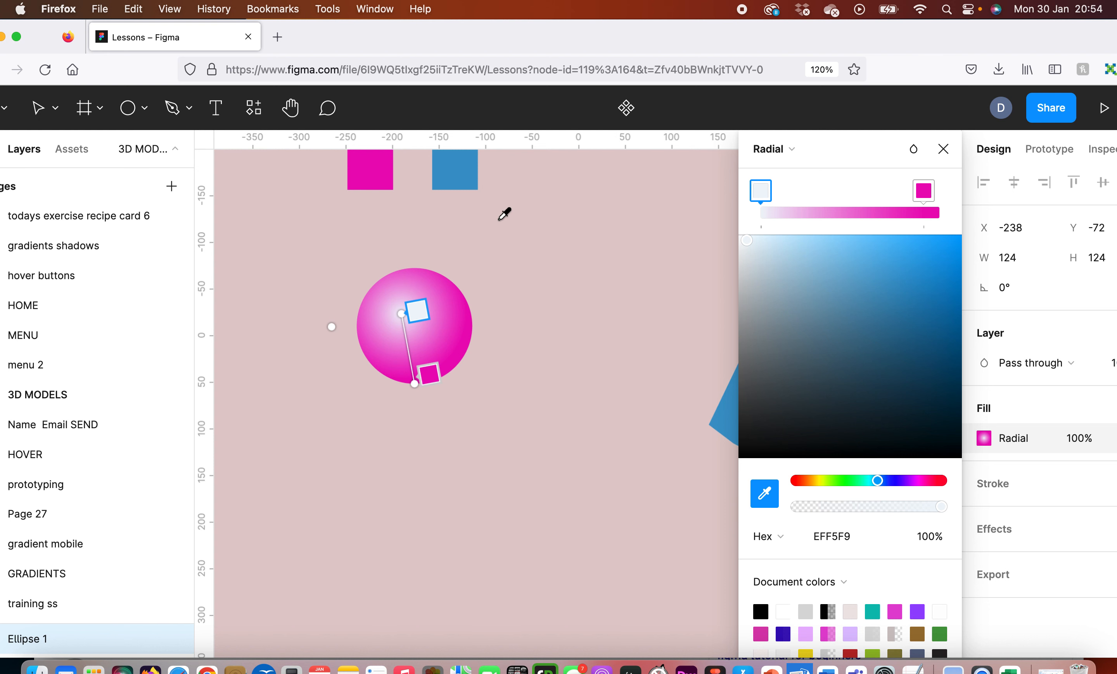
left_click(470, 158)
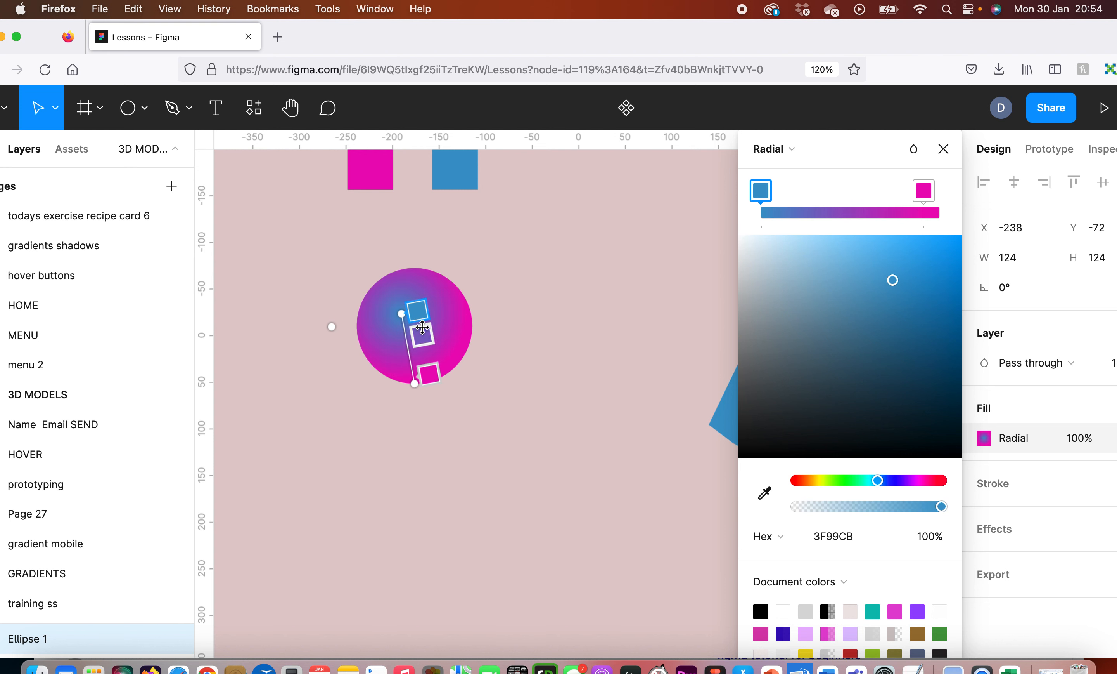
Move the blue stop outward from the gradient's center and swing the gradient's end handle to the circle's lower-right edge.
mouse_move(418, 312)
left_mouse_down()
mouse_move(413, 347)
mouse_move(412, 335)
left_mouse_up()
left_click_drag(412, 381, 448, 389)
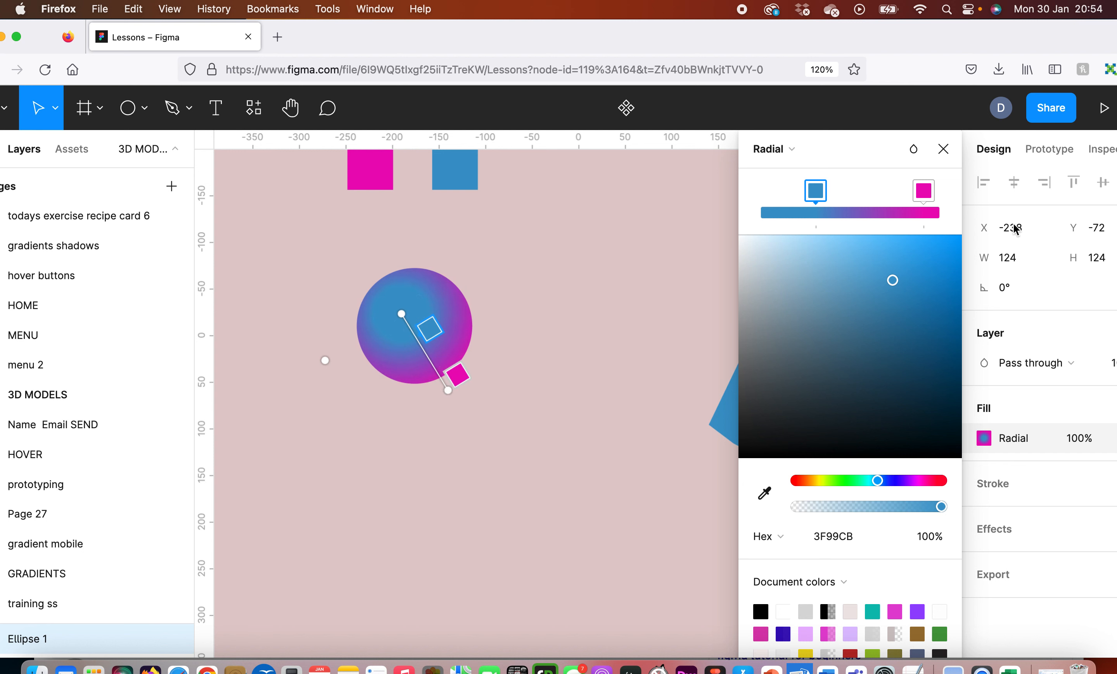
Add a pale stop (E2EEF4) near the gradient's center as a highlight and move the blue stop farther outward.
left_click(767, 212)
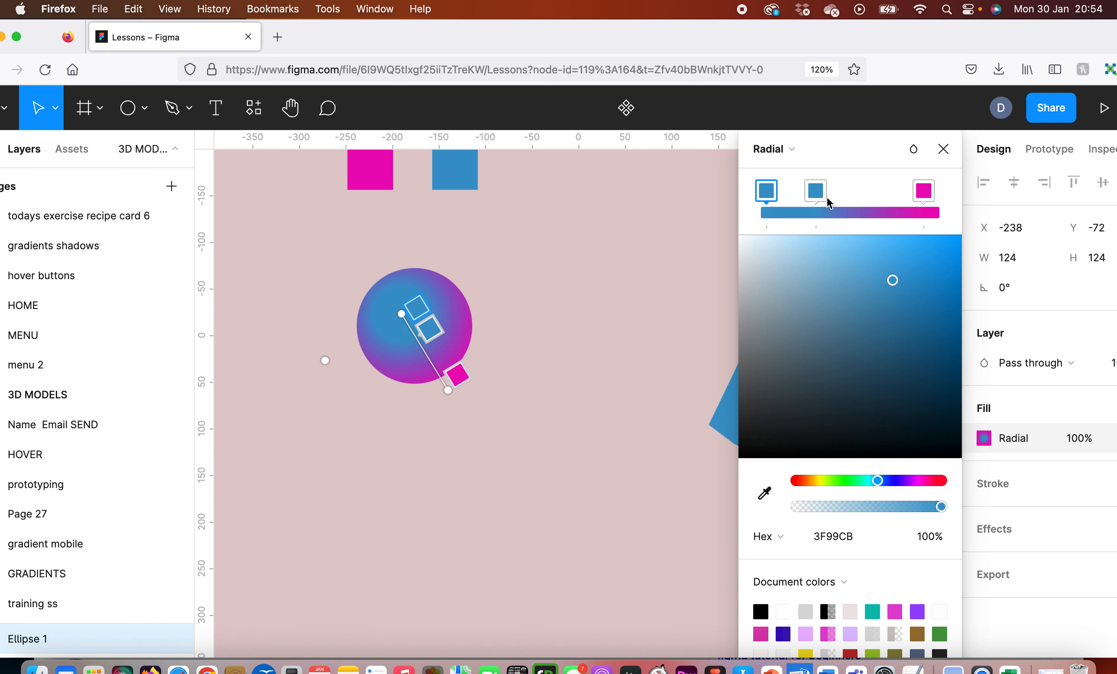
left_click_drag(768, 322, 756, 244)
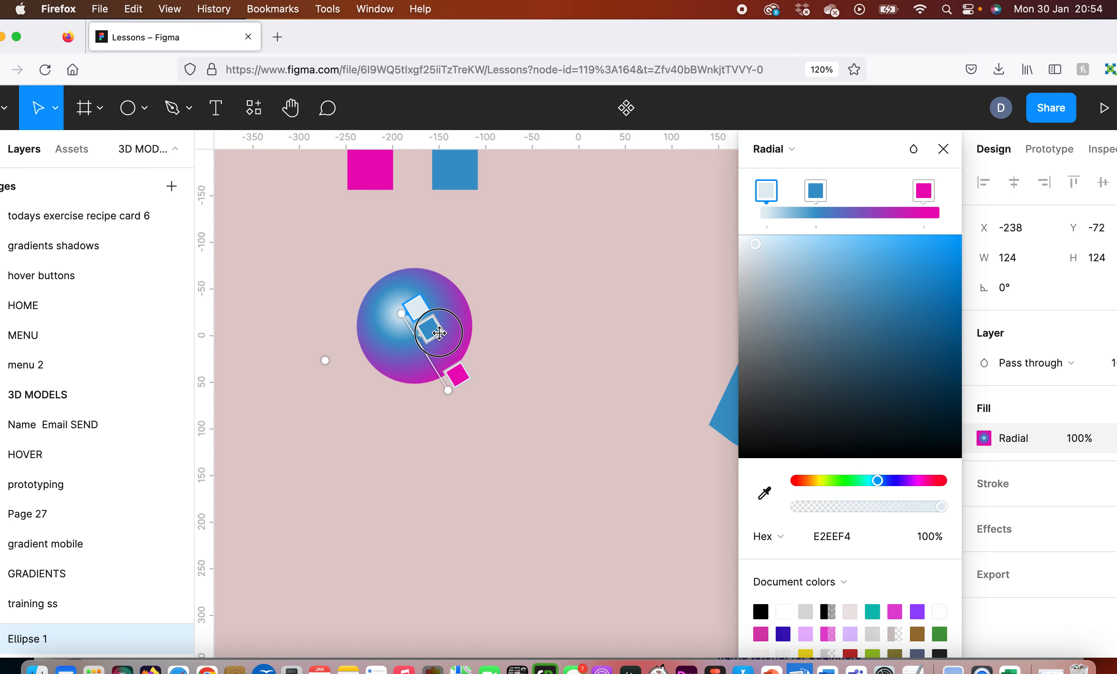
left_click_drag(442, 335, 451, 345)
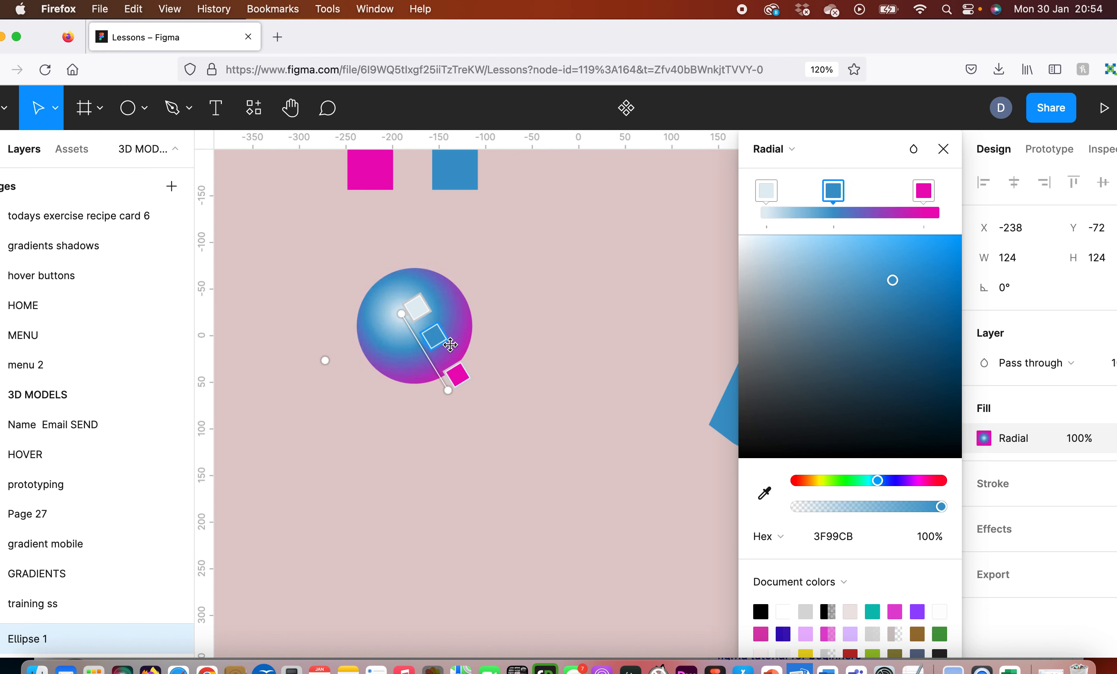
Lower the opacity of the circle's magenta gradient stop to 79% and of its blue stop to 85%.
left_click(462, 371)
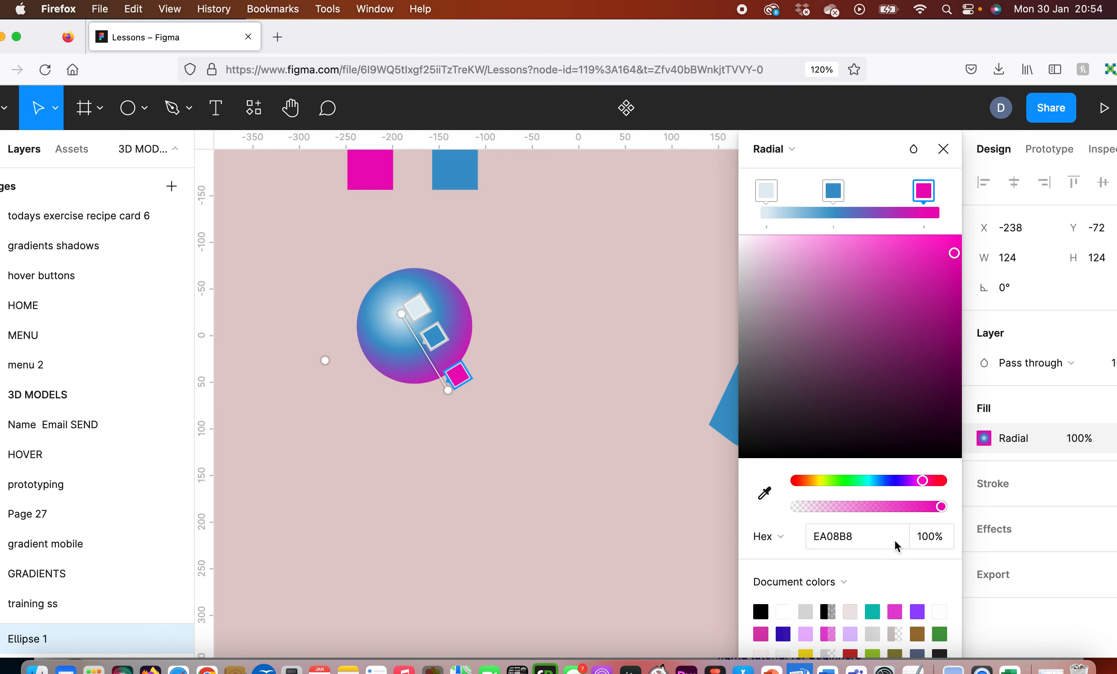
left_click(942, 508)
left_click_drag(942, 508, 913, 512)
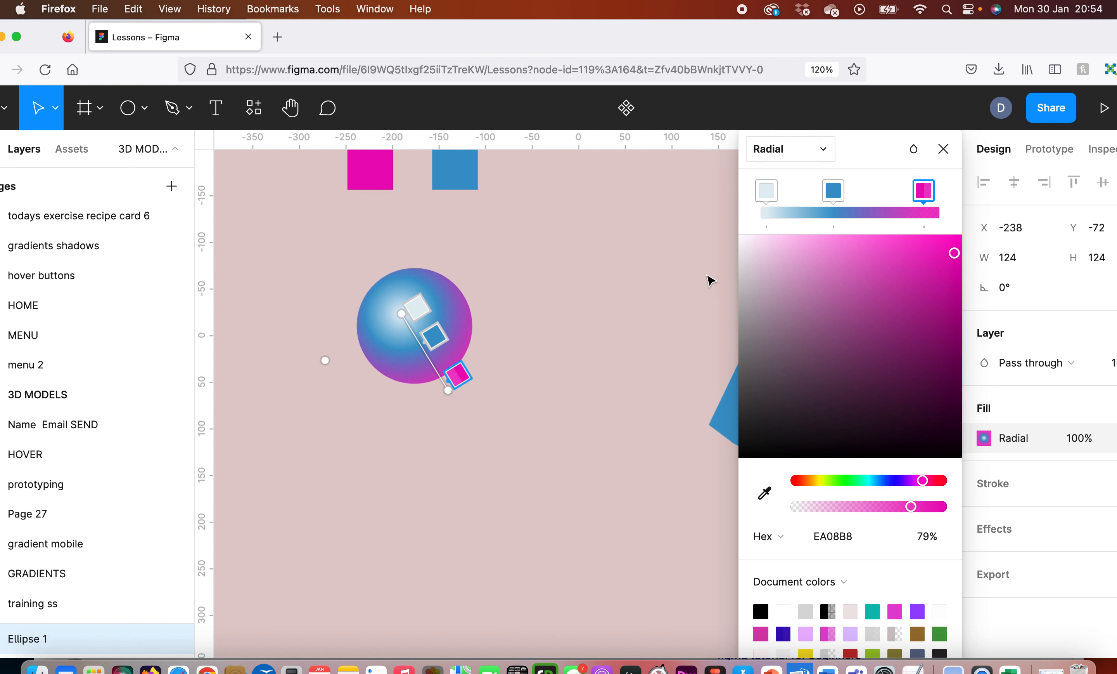
left_click(838, 194)
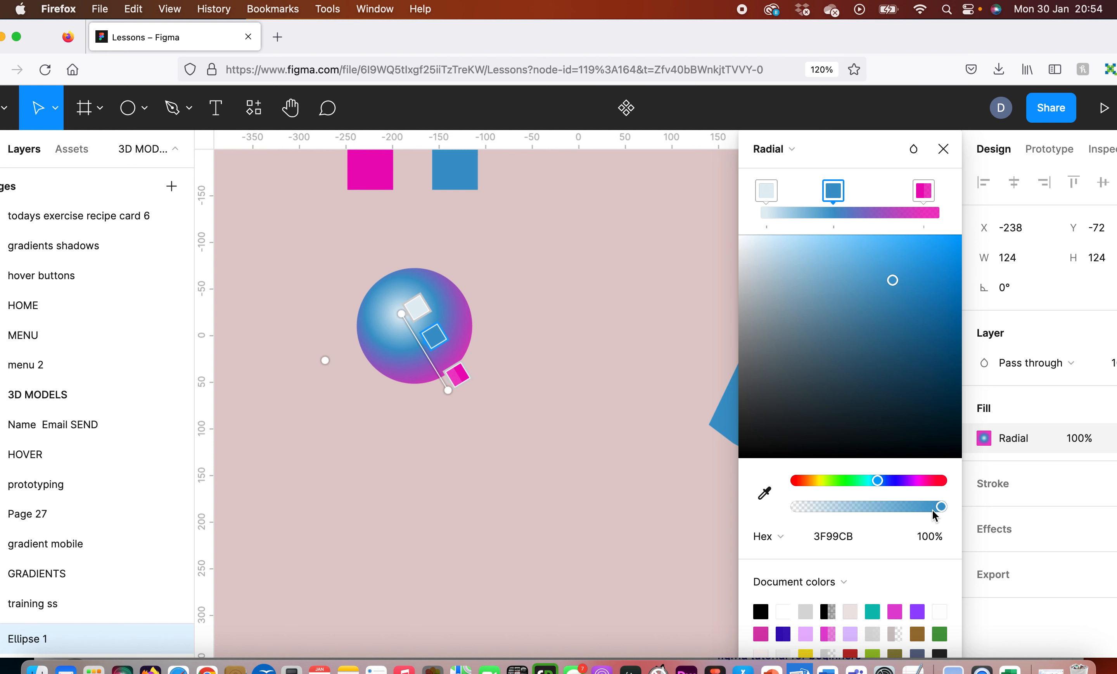
left_click_drag(933, 509, 920, 509)
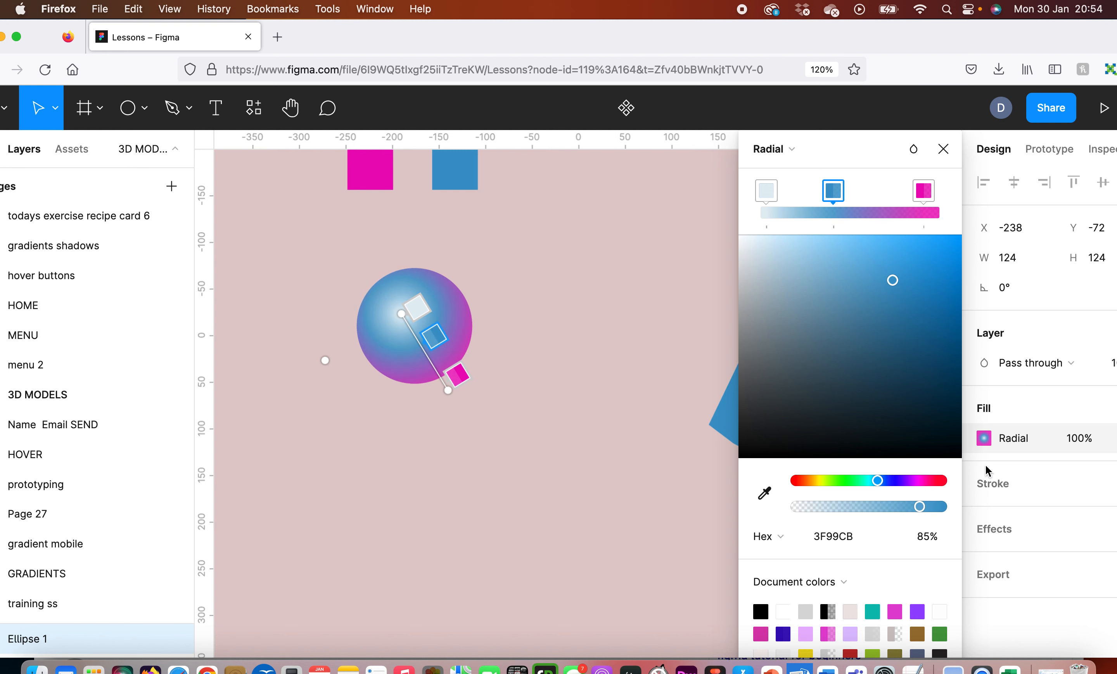
Close the gradient editor and move the sphere toward the pyramid, to X -108, Y -42.
left_click(943, 149)
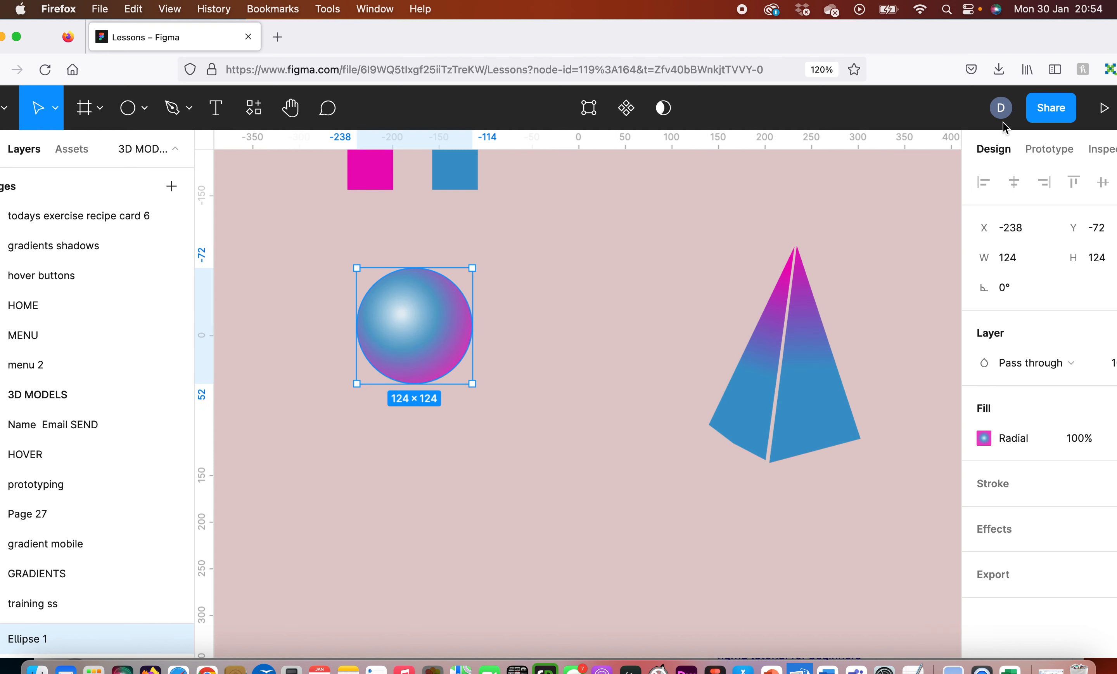
left_click_drag(449, 312, 566, 338)
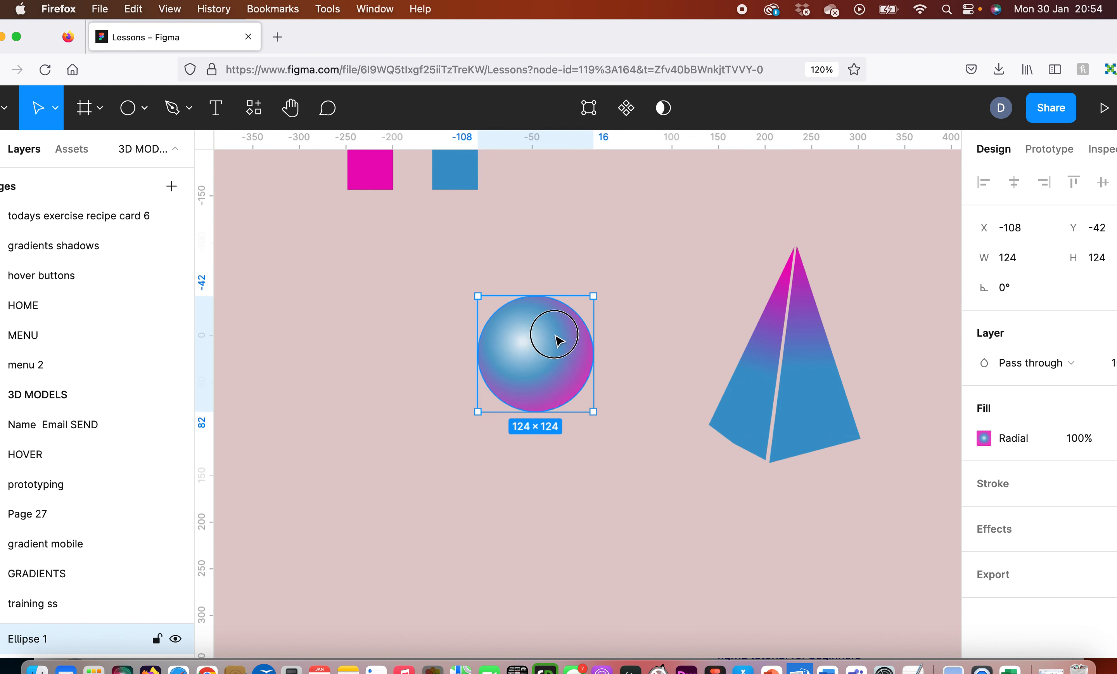
left_click(134, 112)
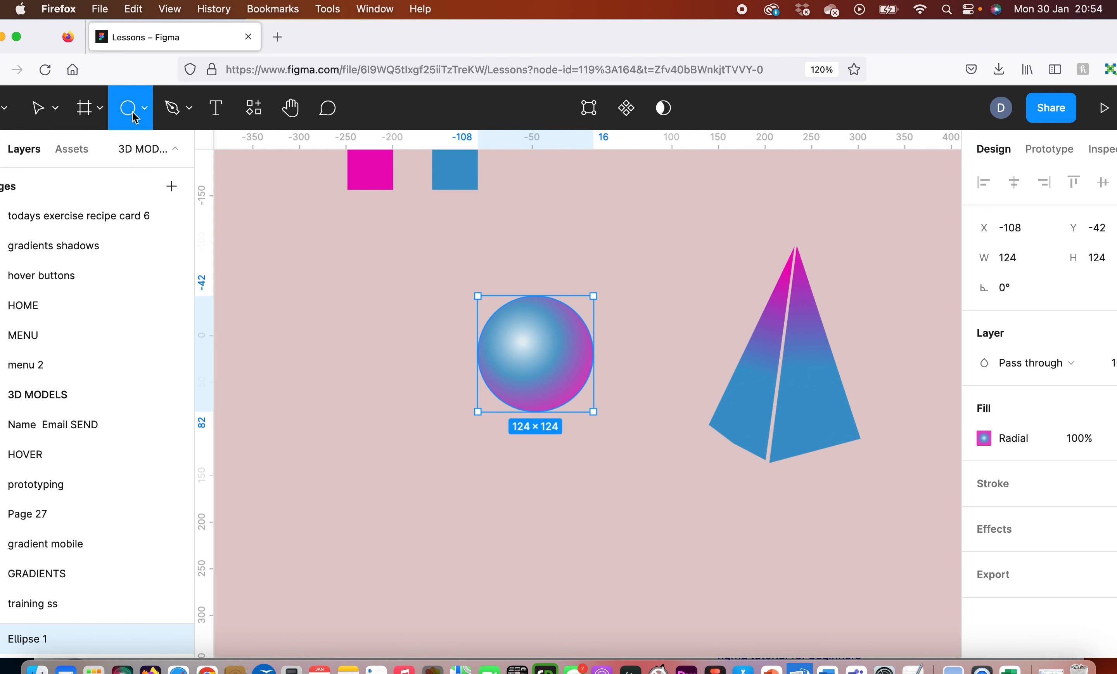
left_click(138, 120)
left_click(119, 155)
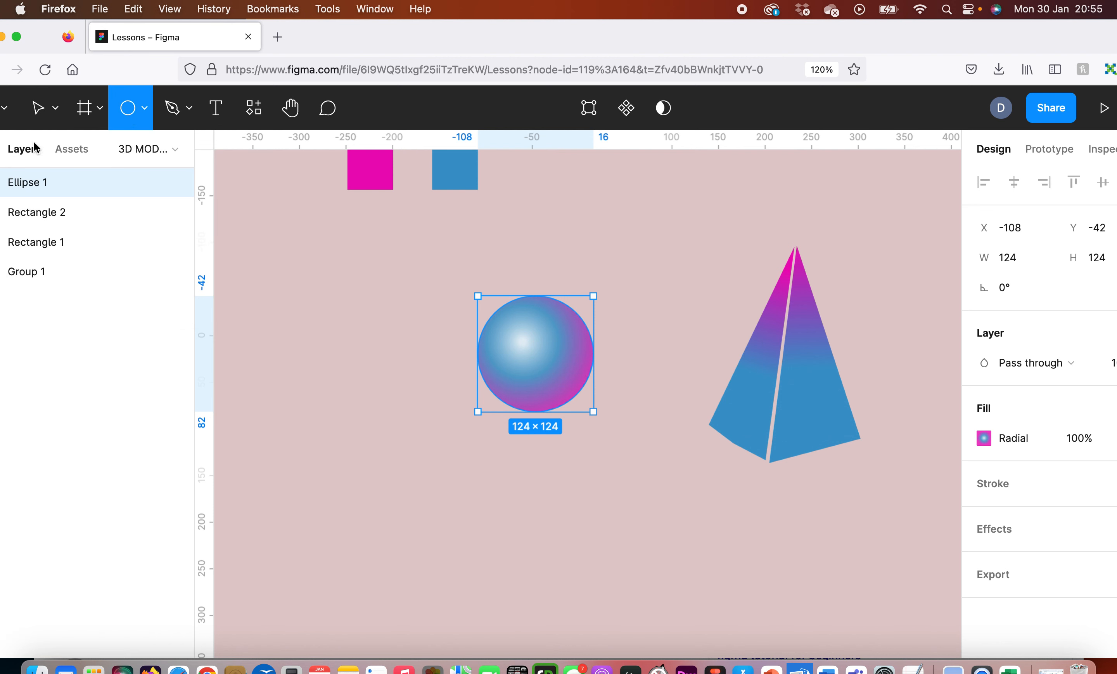
left_click_drag(317, 36, 392, 28)
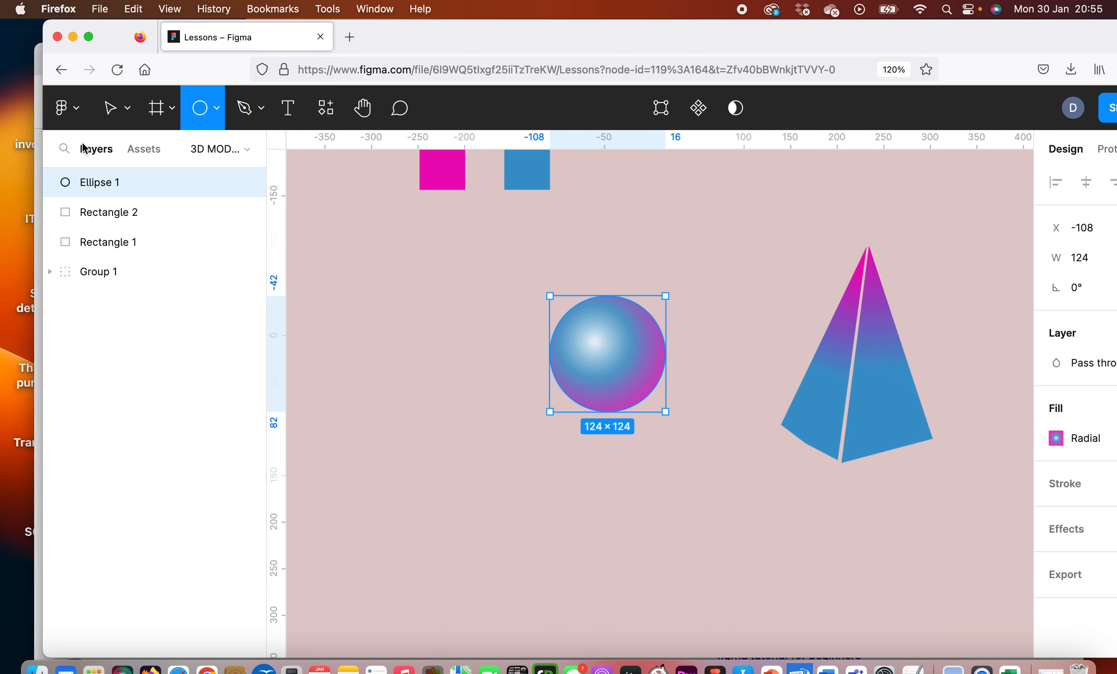
left_click(64, 149)
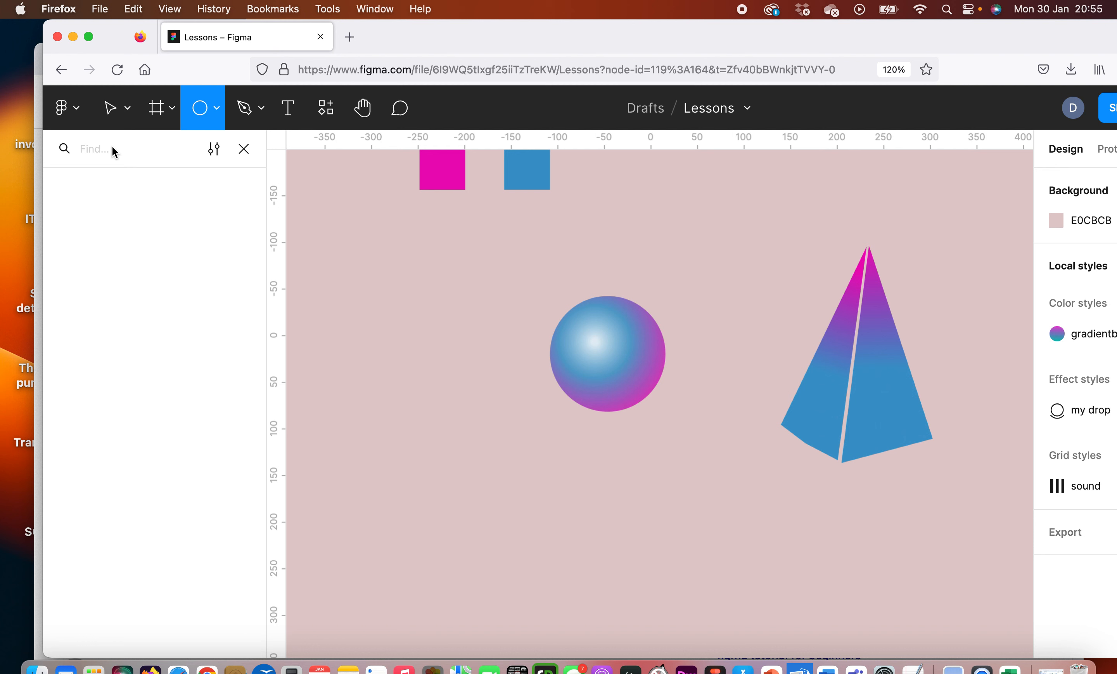
left_click(244, 150)
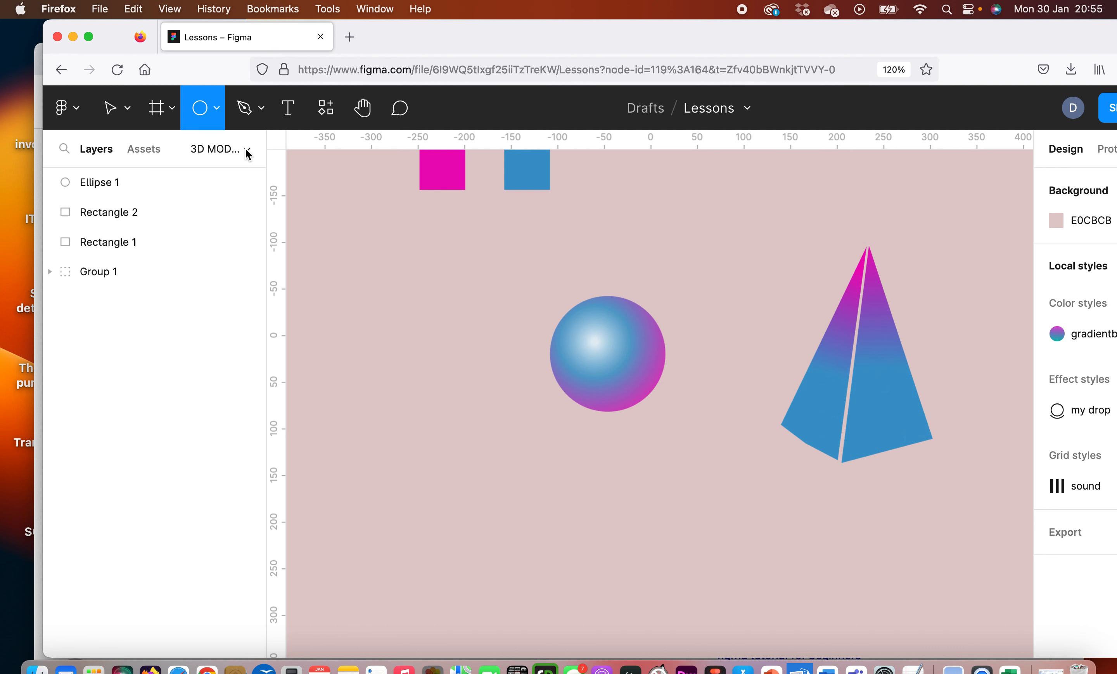
left_click(66, 149)
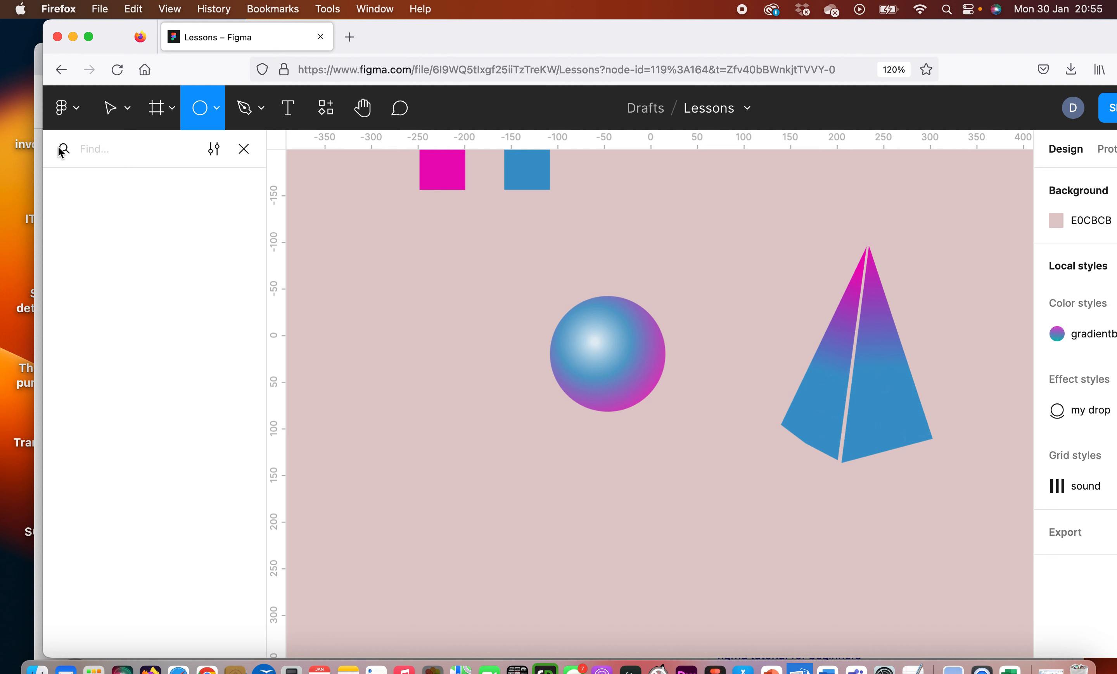
left_click(244, 150)
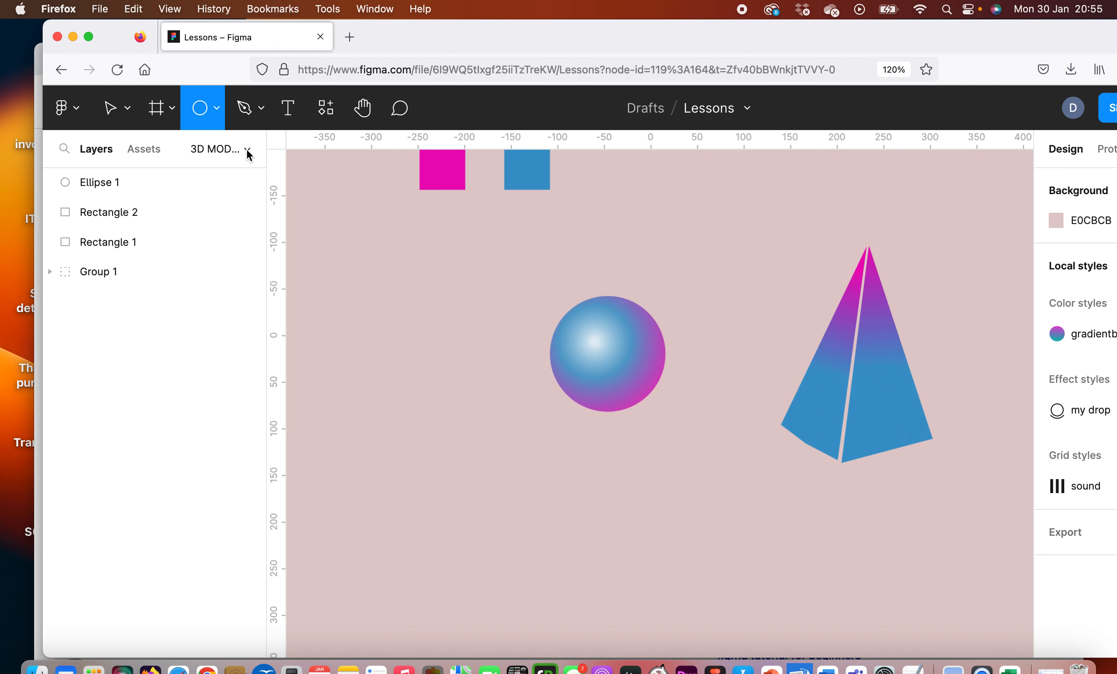
left_click(141, 152)
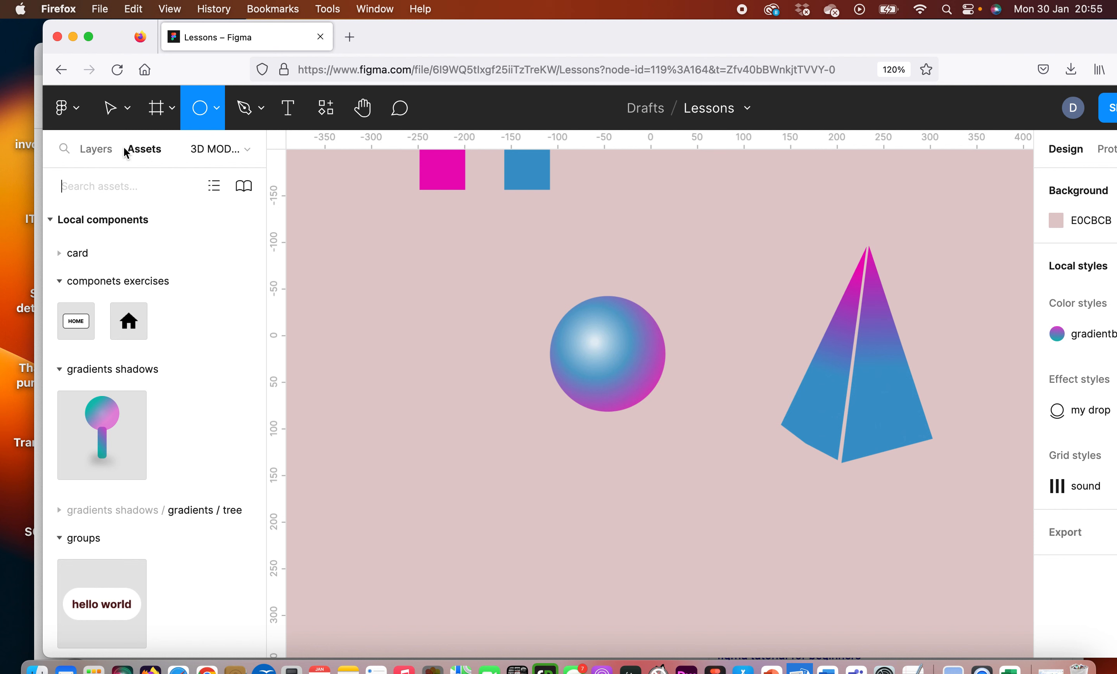
left_click(101, 152)
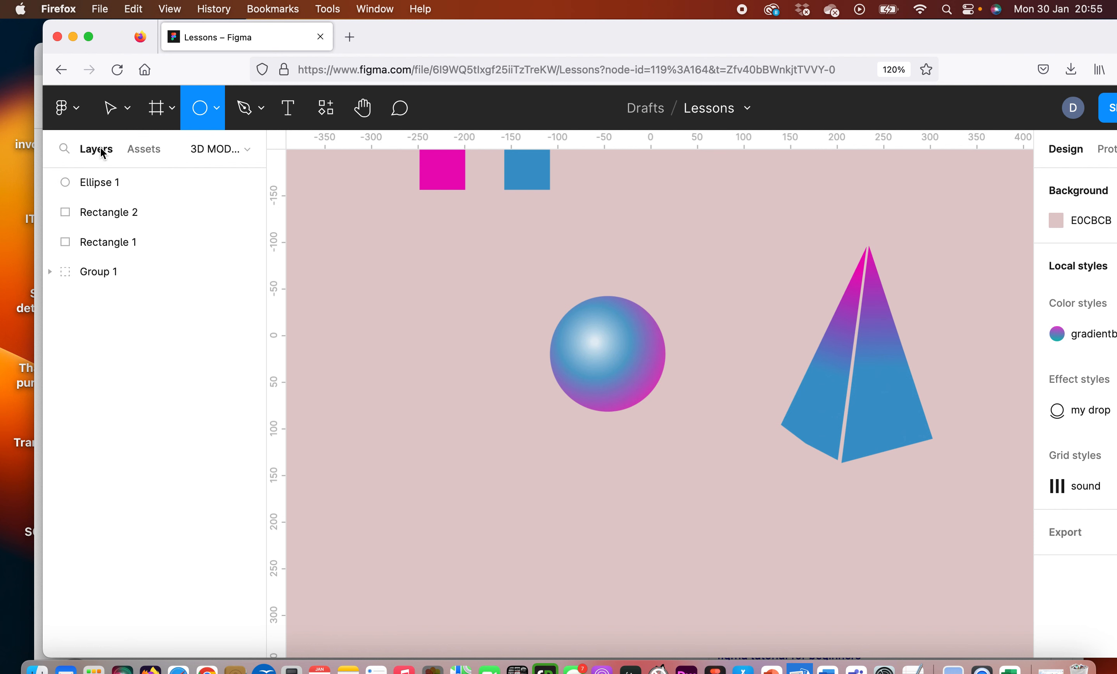
left_click(141, 152)
left_click(248, 151)
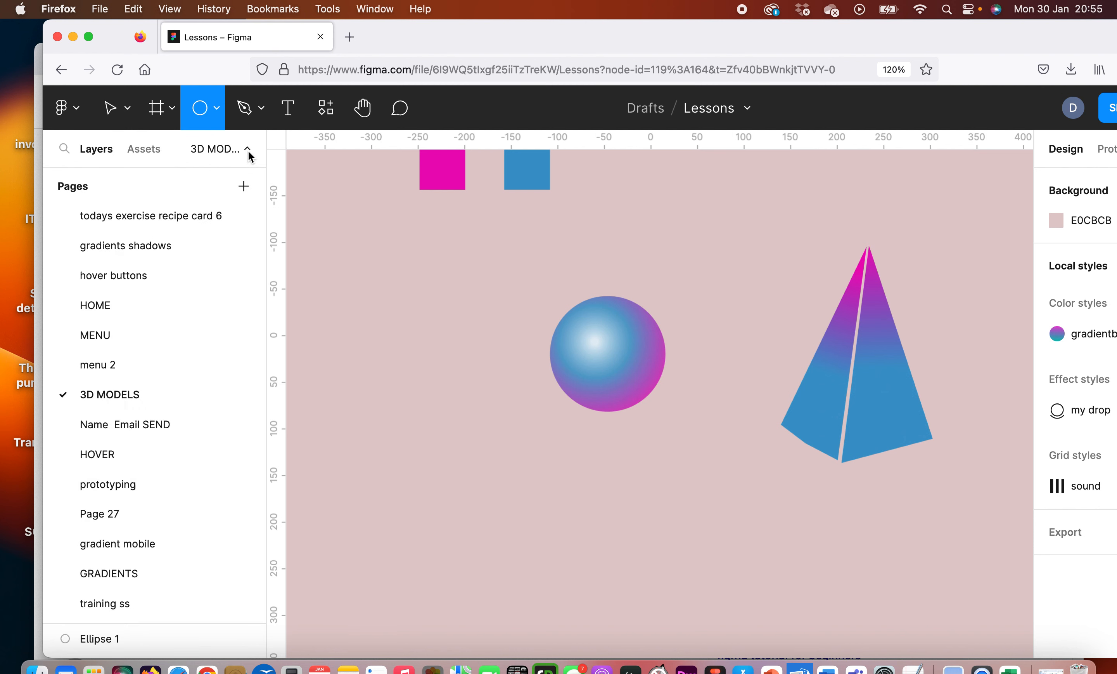
left_click(235, 152)
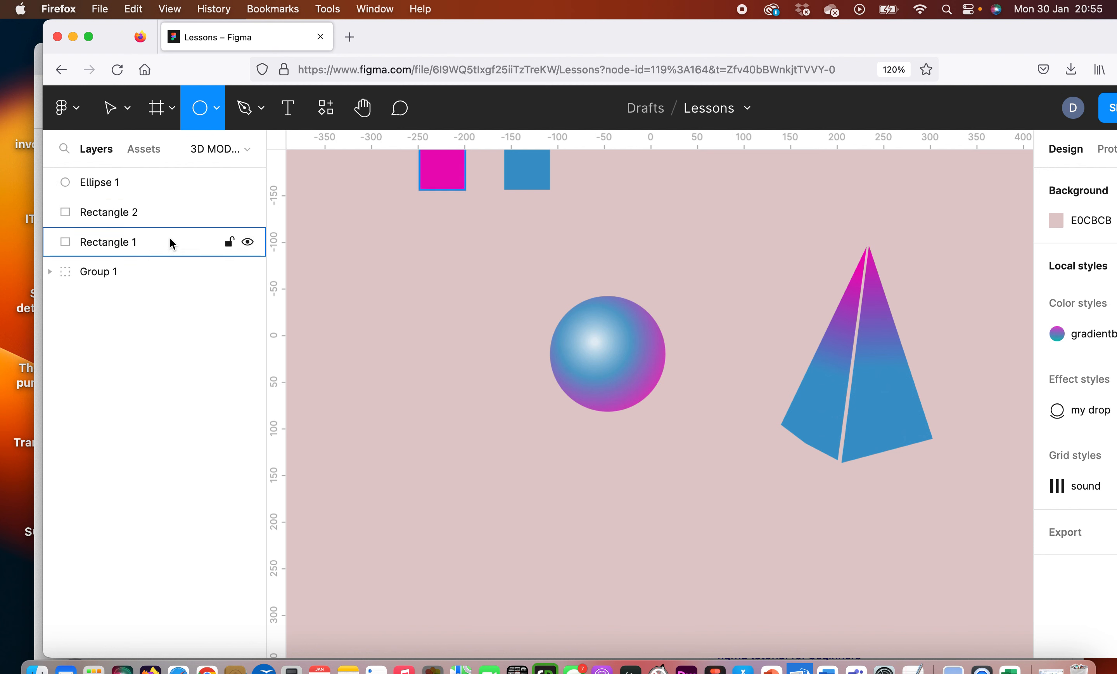
Draw a narrow vertical rectangle about 42 × 117 below and to the left of the sphere.
left_click(212, 113)
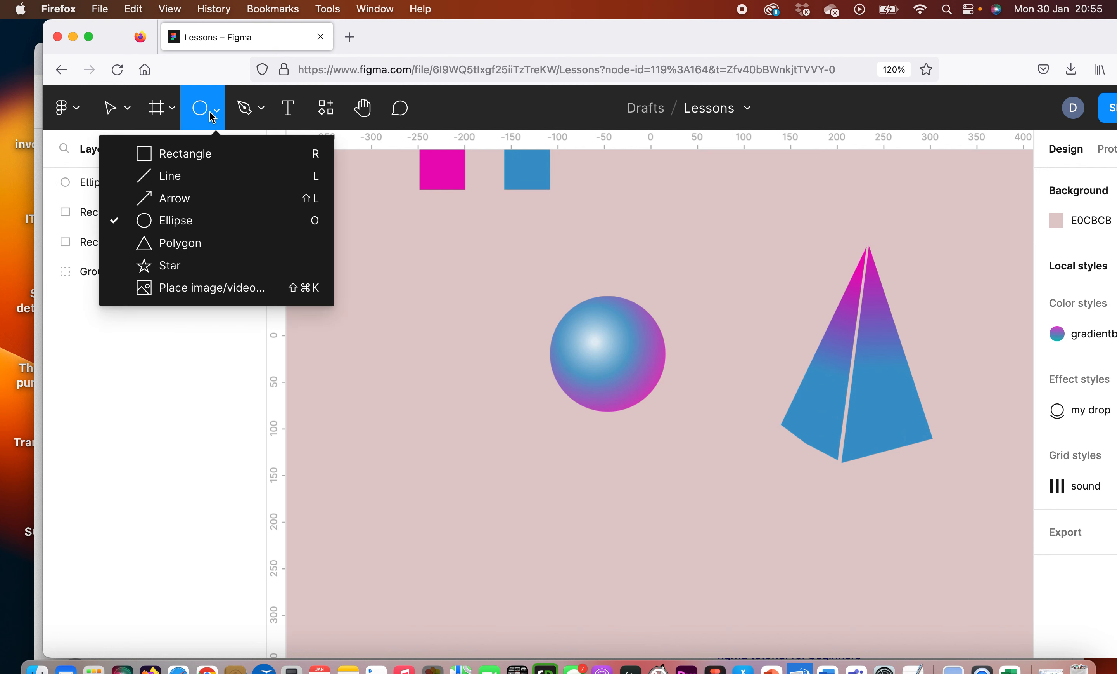
left_click(200, 154)
left_click_drag(586, 435, 467, 501)
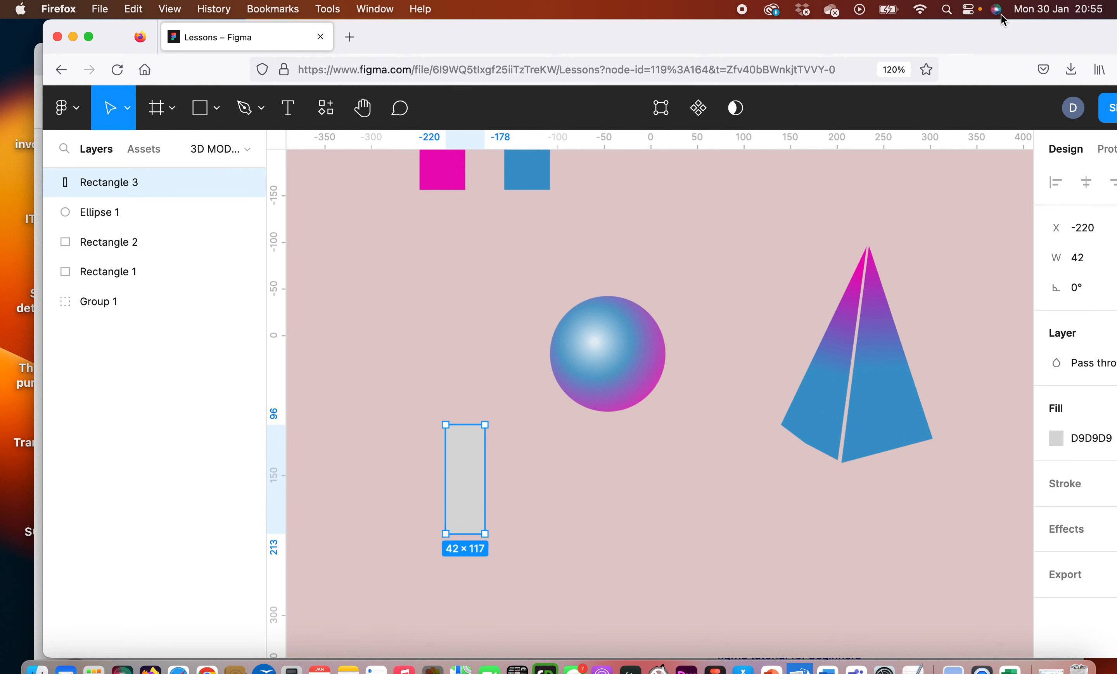
Round the new rectangle's corners with a corner radius of 20.
left_click_drag(1007, 28, 846, 30)
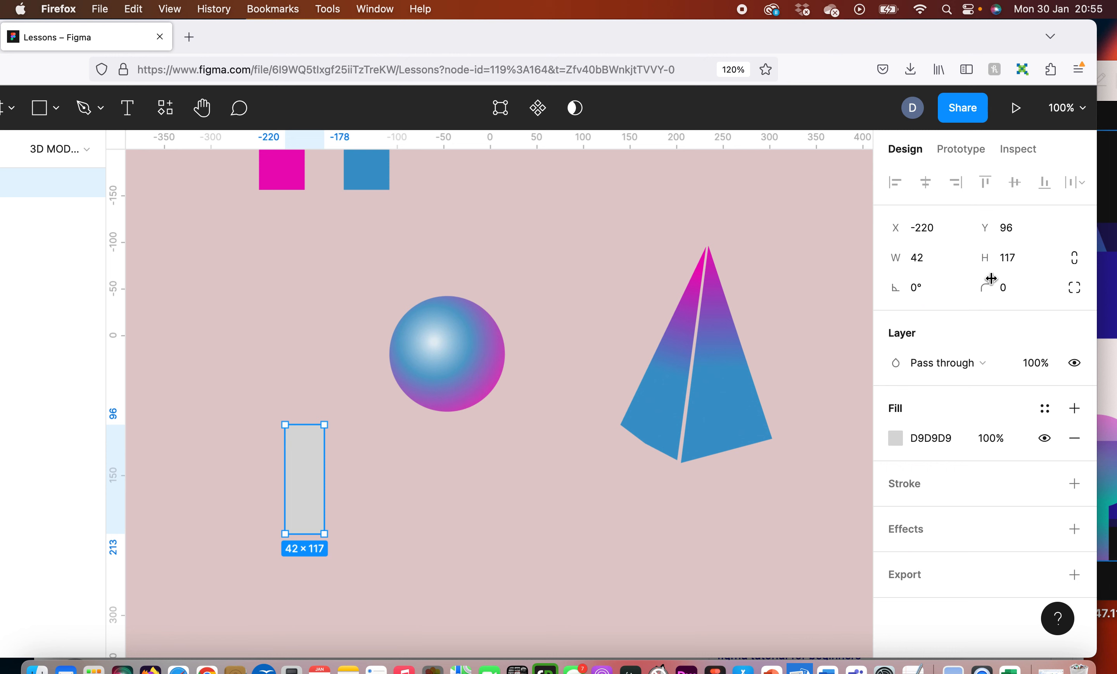
left_click(1004, 294)
type("2")
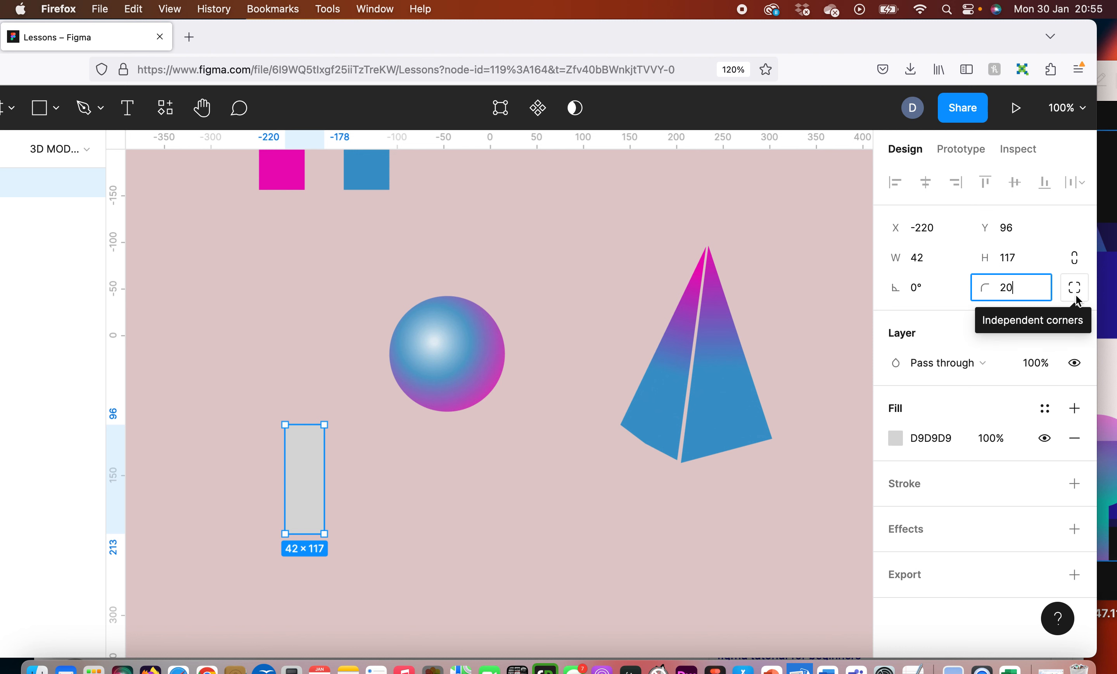
left_click(363, 522)
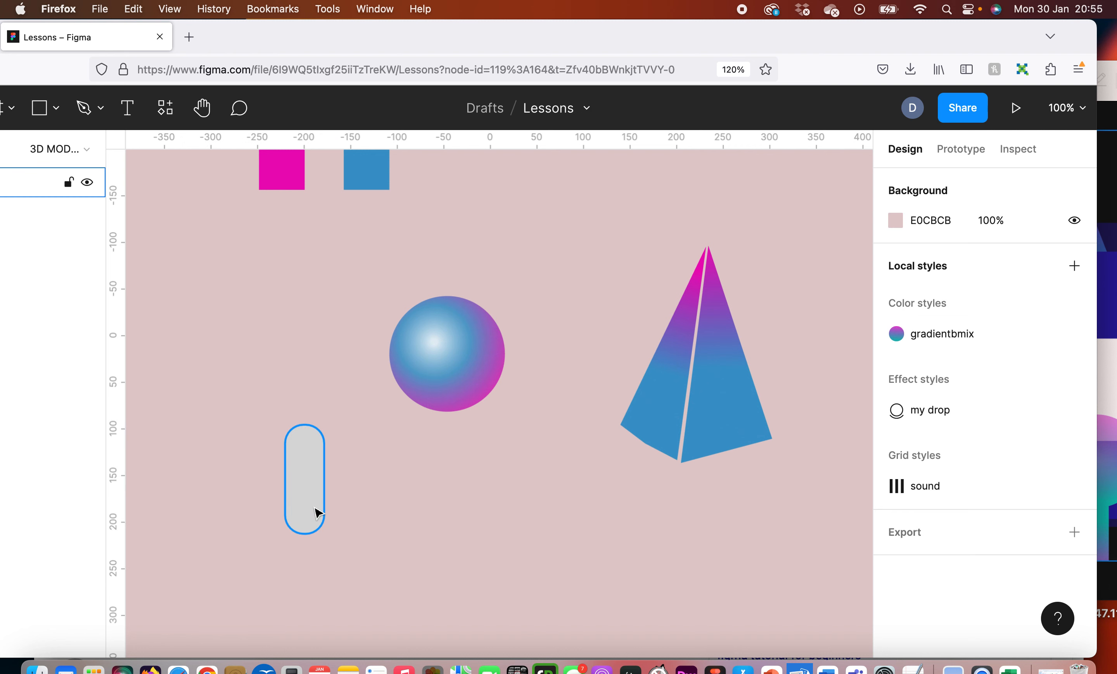
Move the rounded rectangle directly beneath the sphere, to X -77, Y 92, and lengthen it to a height of 132.
left_click_drag(313, 507, 440, 541)
left_click_drag(439, 499, 434, 504)
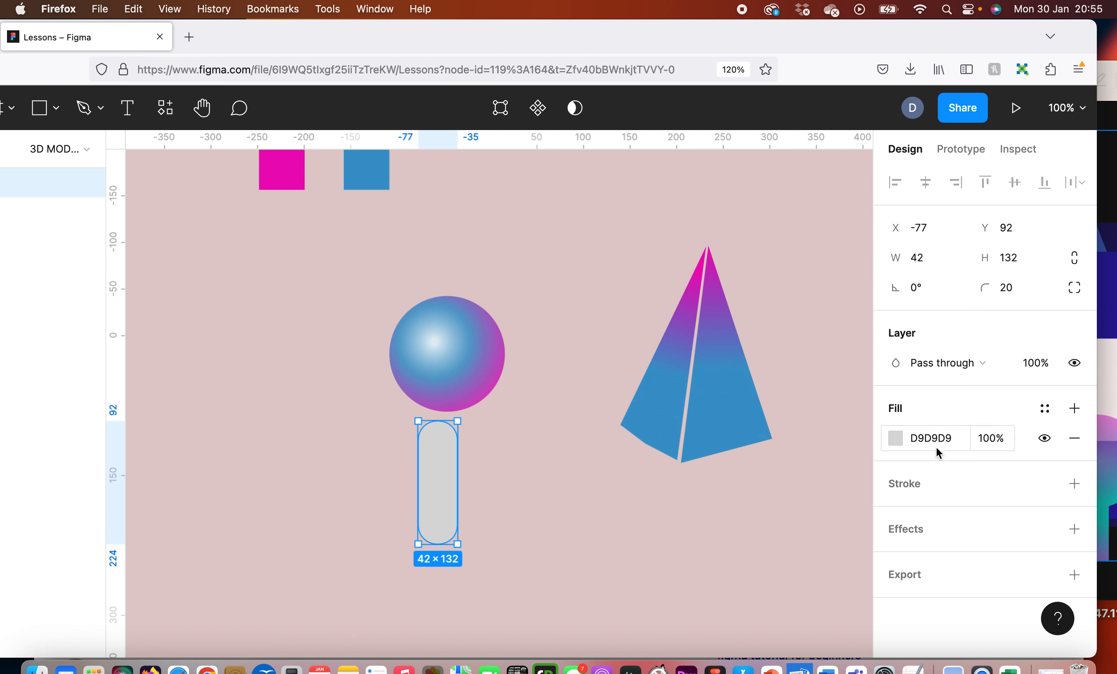
Change the rounded rectangle's fill to a Linear gradient and recolor its upper stop by sampling the magenta swatch (EA08B8).
left_click(900, 437)
left_click(697, 179)
left_click(697, 199)
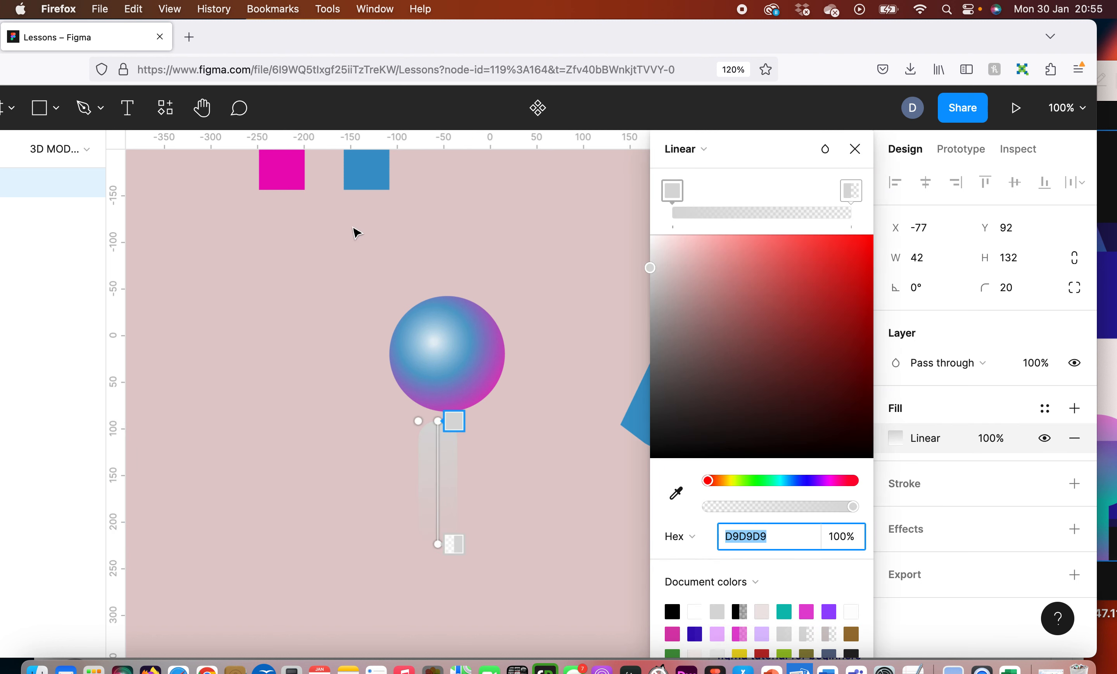
left_click(454, 417)
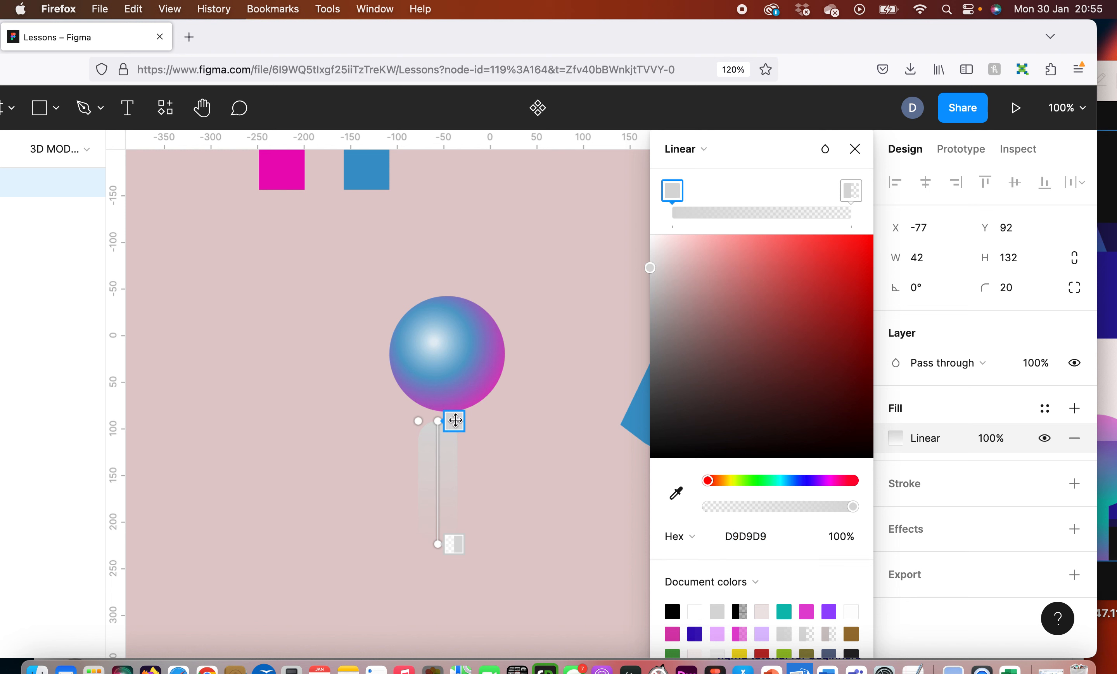
left_click(676, 498)
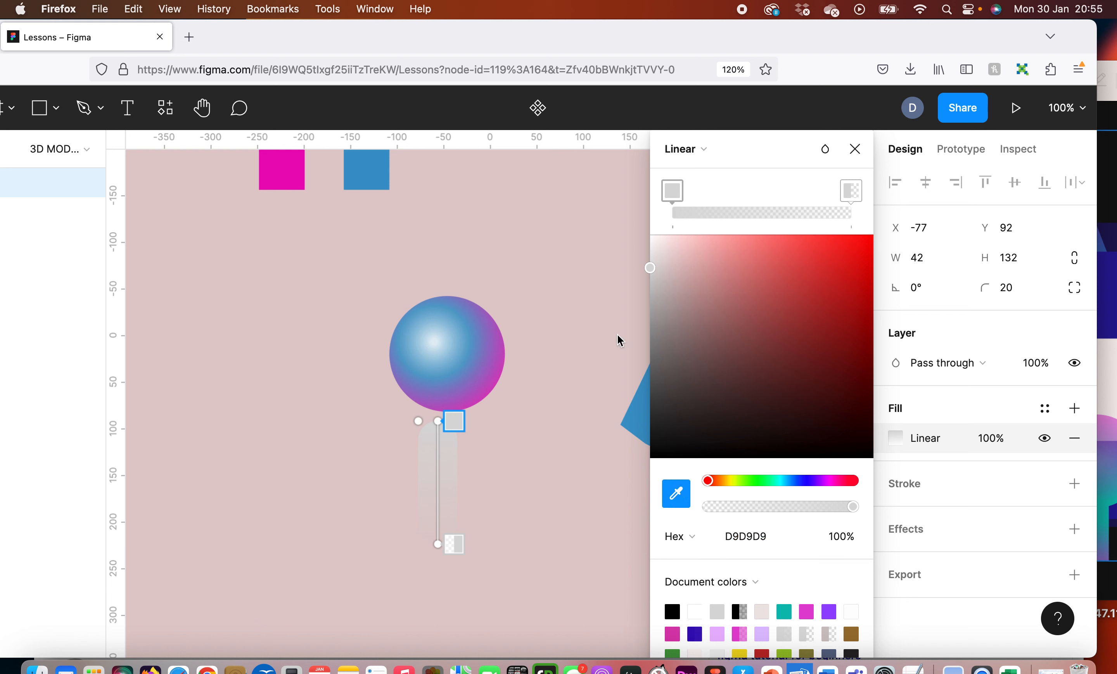
left_click(299, 171)
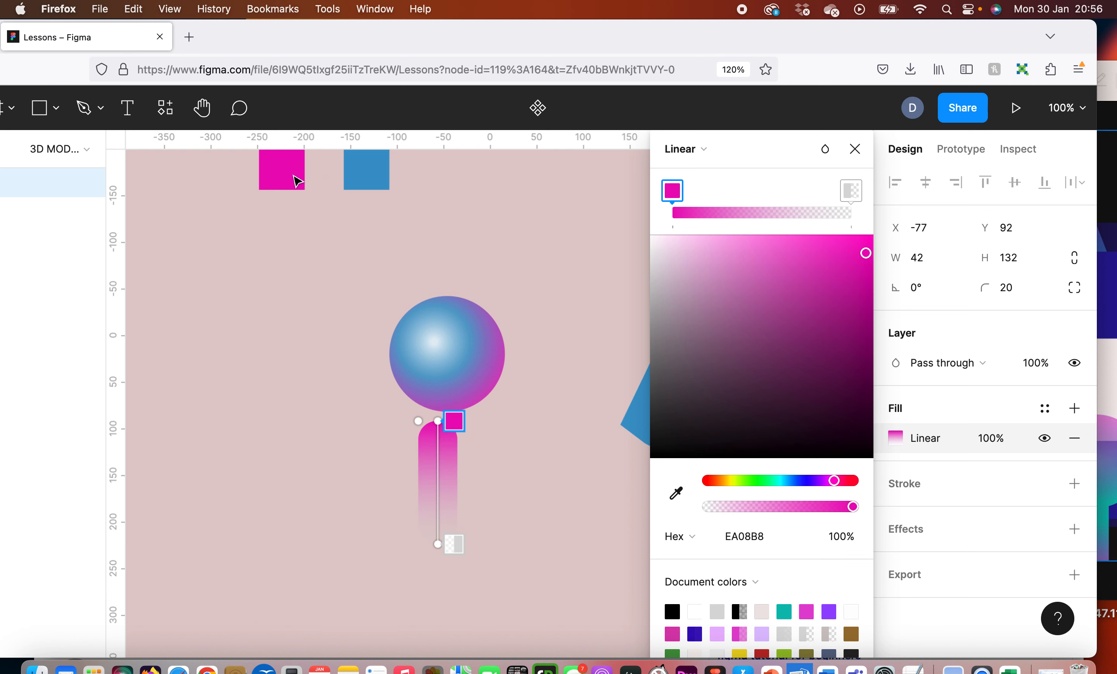
Recolor the trunk gradient's lower stop by sampling the blue swatch (3F99CB) and move its end point up to the trunk's middle.
left_click(454, 543)
left_click(677, 495)
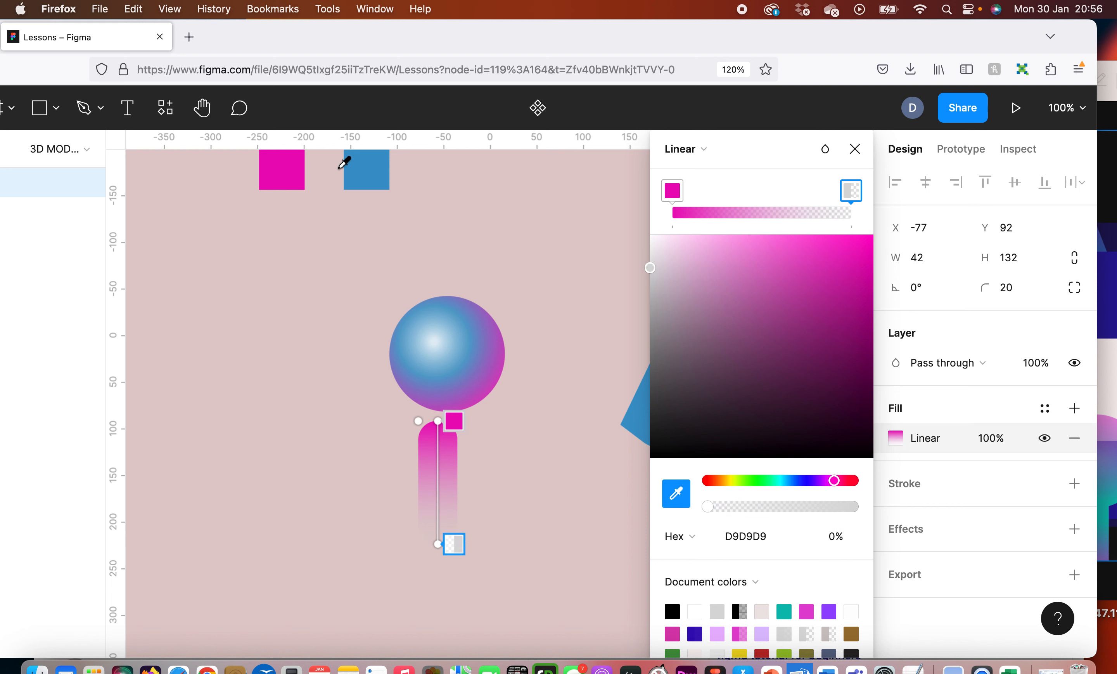
left_click(369, 175)
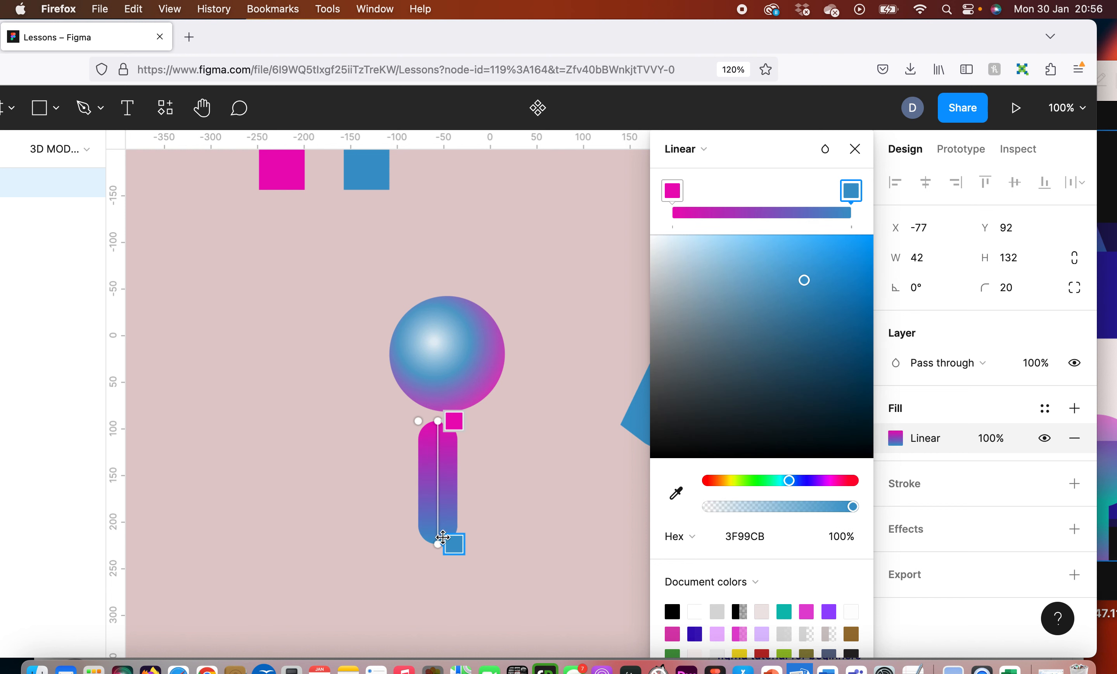
left_click_drag(439, 545, 438, 482)
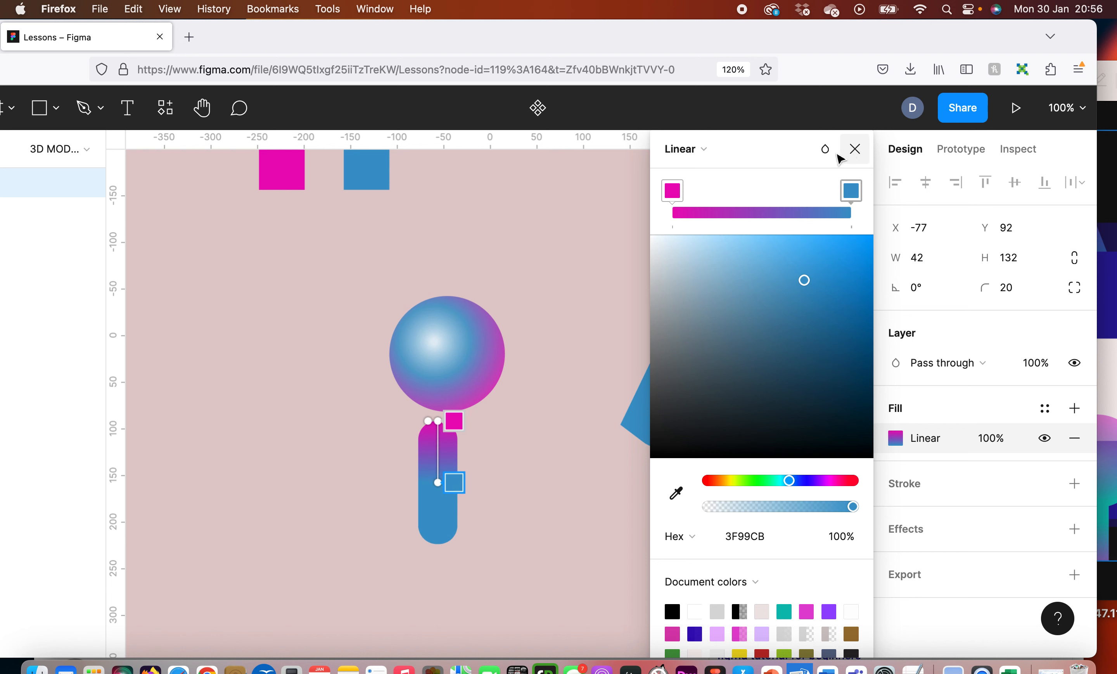
left_click(855, 149)
Overlap the sphere and trunk, with the sphere at X -108, Y -9 and the trunk at X -67, Y 82, and bring the sphere to front.
left_click(428, 497)
mouse_move(428, 494)
left_mouse_down()
mouse_move(445, 473)
mouse_move(437, 486)
left_mouse_up()
left_click_drag(465, 352, 470, 383)
right_click(470, 382)
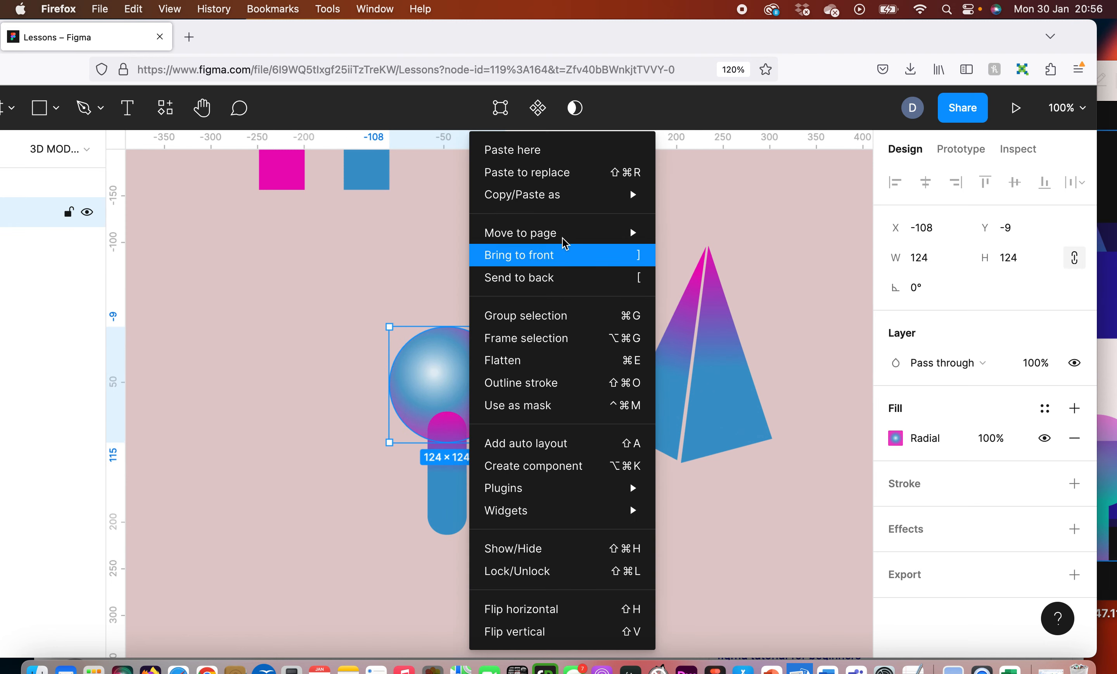
left_click(556, 254)
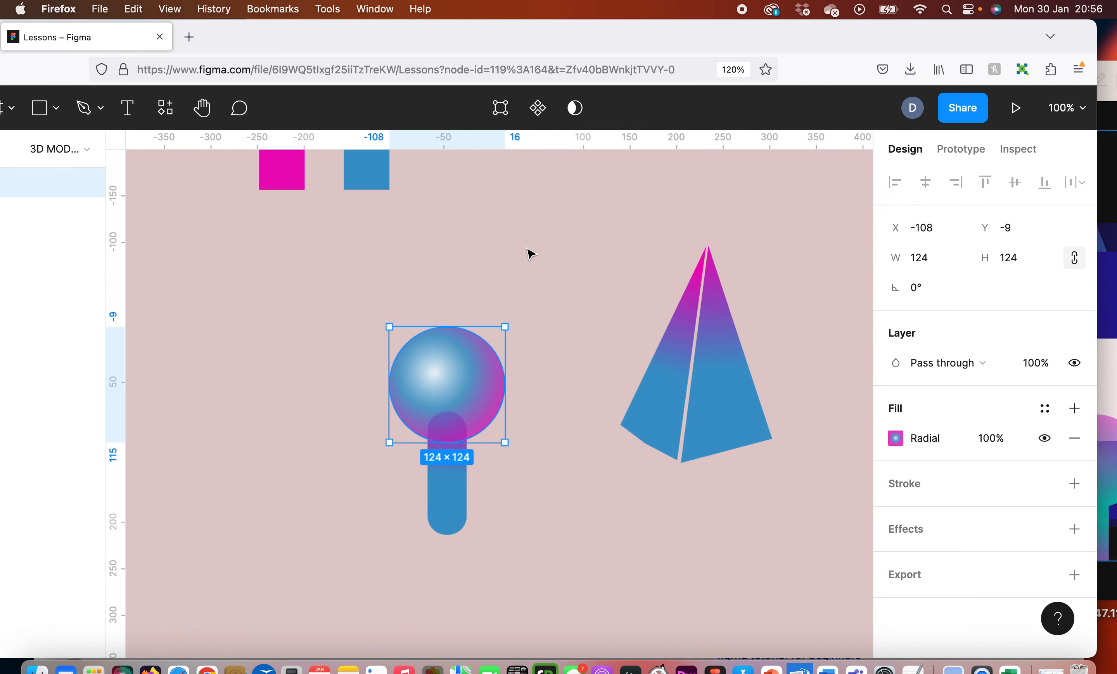
left_click(530, 335)
Relocate the overlapping pair below the magenta swatch, with the sphere at X -307, Y -24 and the trunk at X -264, Y 63.
left_click(463, 392)
left_click_drag(370, 321, 437, 320)
left_click_drag(371, 34, 507, 9)
left_click_drag(638, 354, 585, 344)
left_click(645, 492)
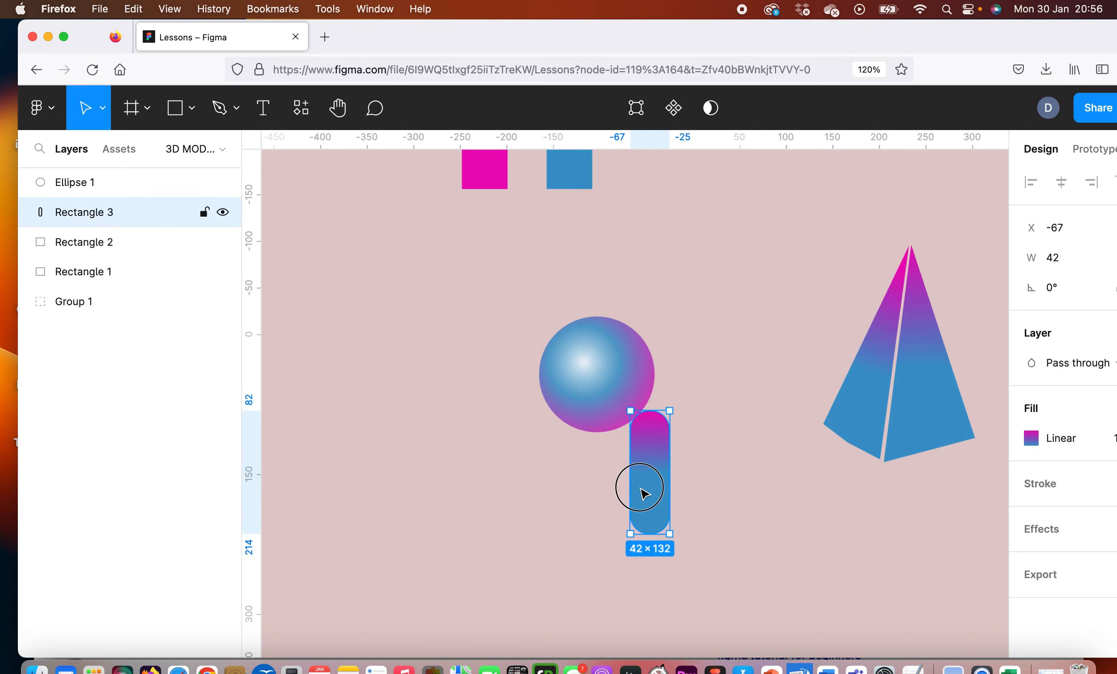
left_click_drag(641, 488, 481, 449)
left_click_drag(625, 403, 497, 398)
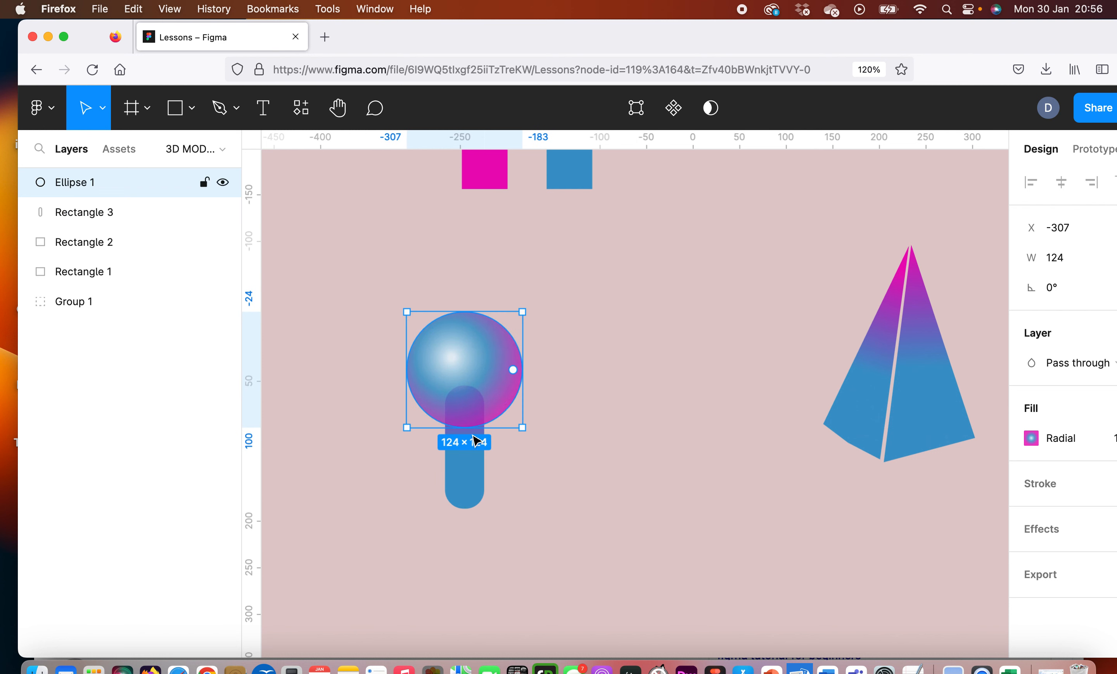
mouse_move(461, 469)
left_mouse_down()
mouse_move(465, 502)
mouse_move(472, 462)
left_mouse_up()
double_click(472, 495)
mouse_move(401, 288)
left_mouse_down()
mouse_move(420, 368)
mouse_move(547, 540)
left_mouse_up()
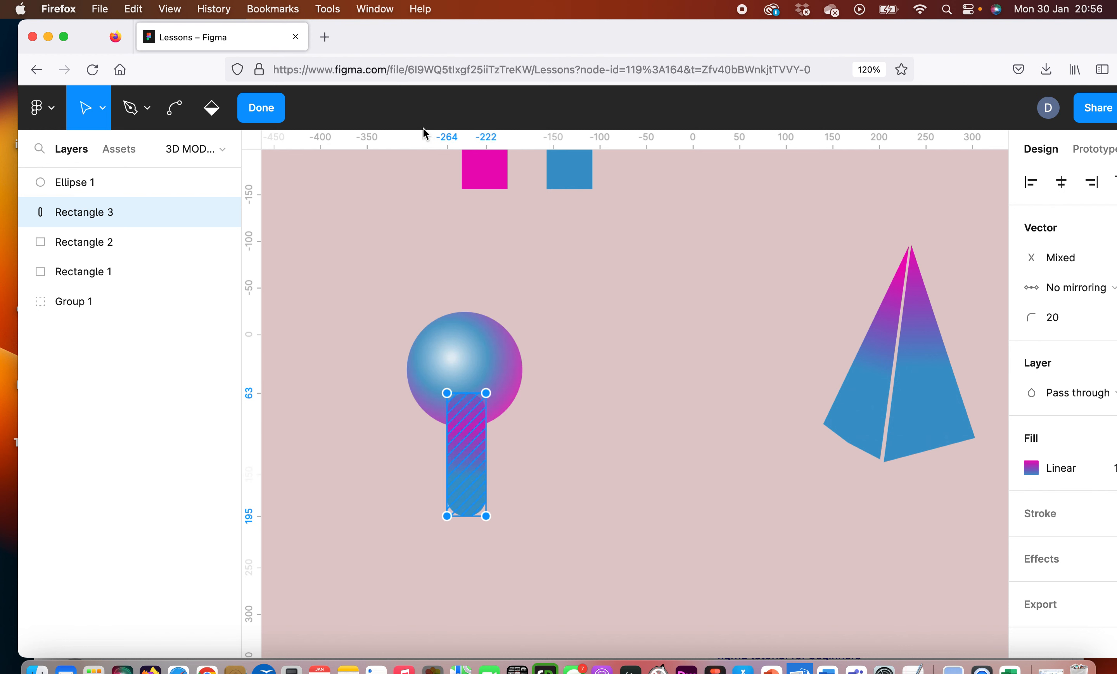
left_click(275, 113)
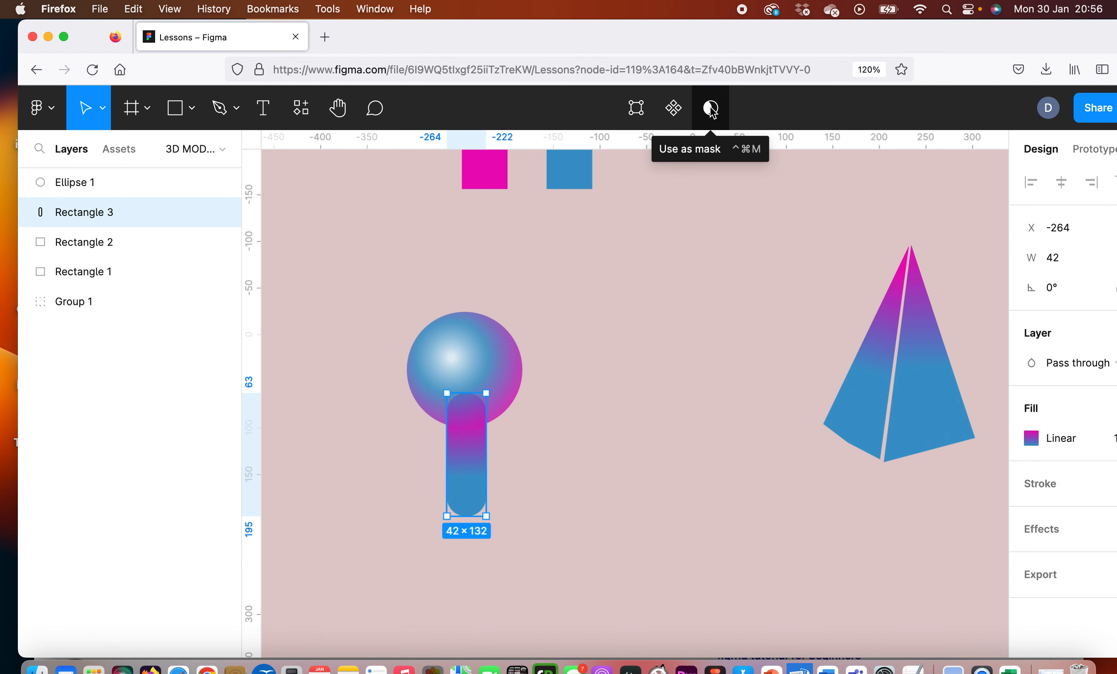
left_click(569, 396)
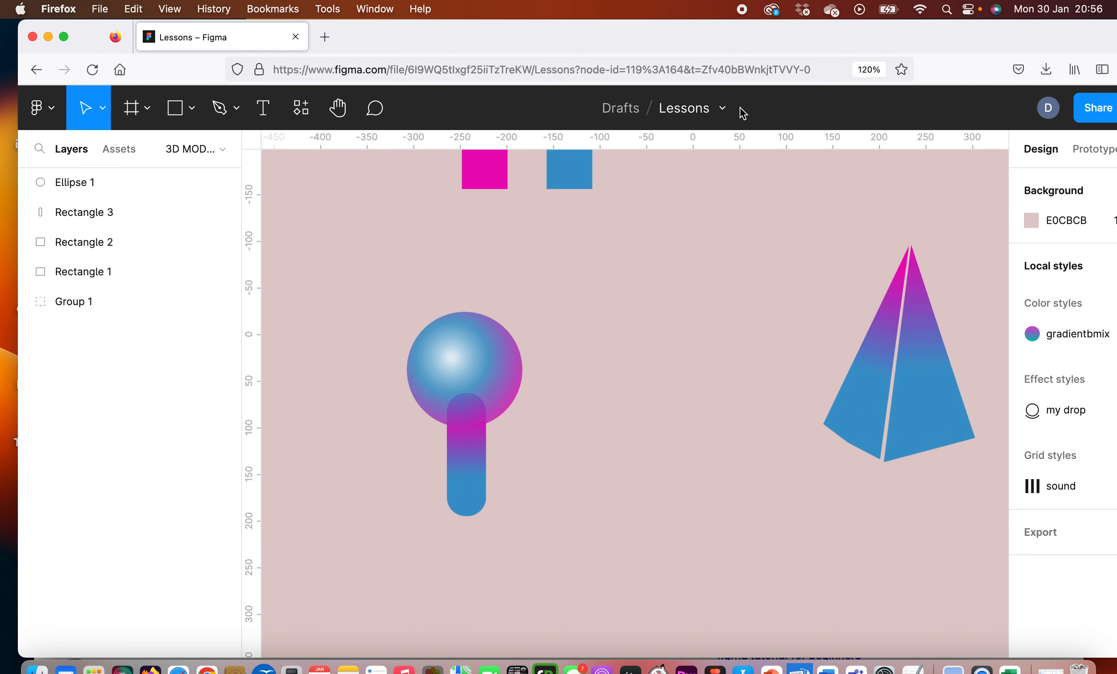
Combine the sphere and trunk with a Union and move the merged shape to X -123, Y -67.
left_click_drag(381, 275, 613, 654)
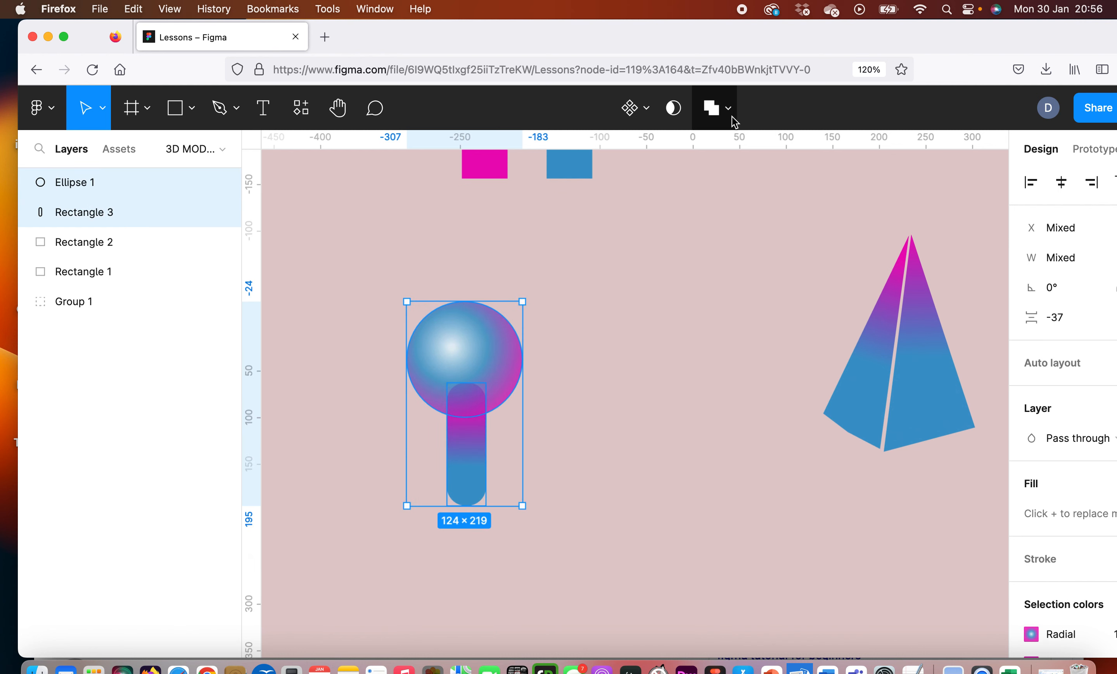
left_click(711, 115)
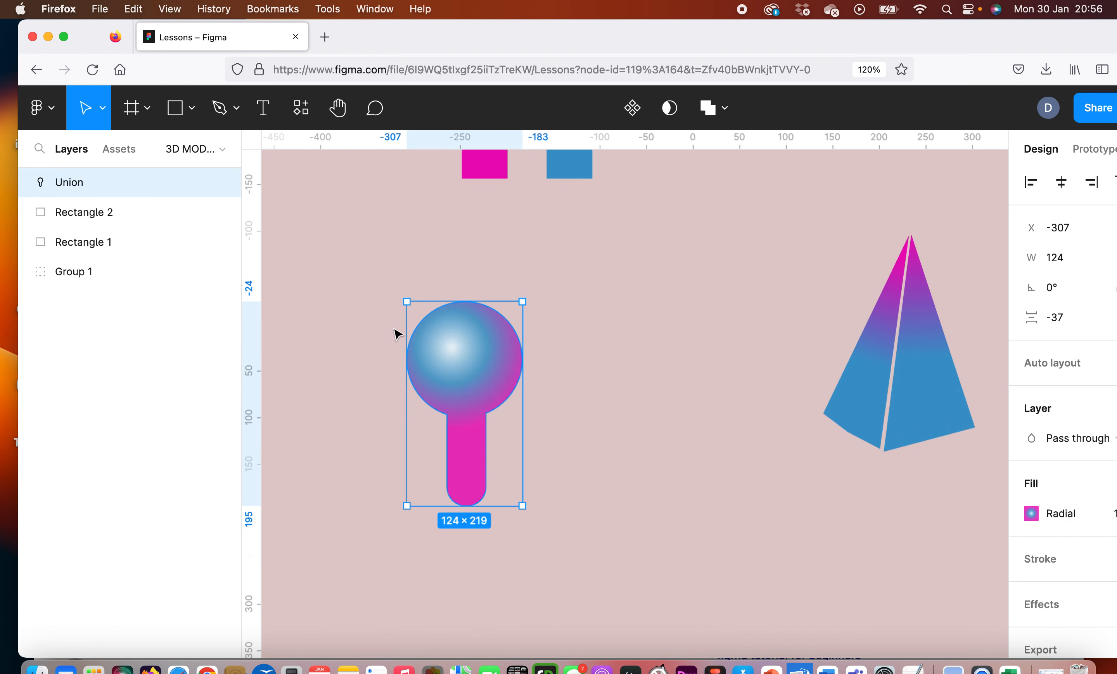
left_click_drag(470, 374, 620, 337)
Switch to the gradients reference screenshot in Preview to examine how its shapes are built, and return to Figma.
left_click_drag(1013, 34, 872, 29)
left_click(1115, 214)
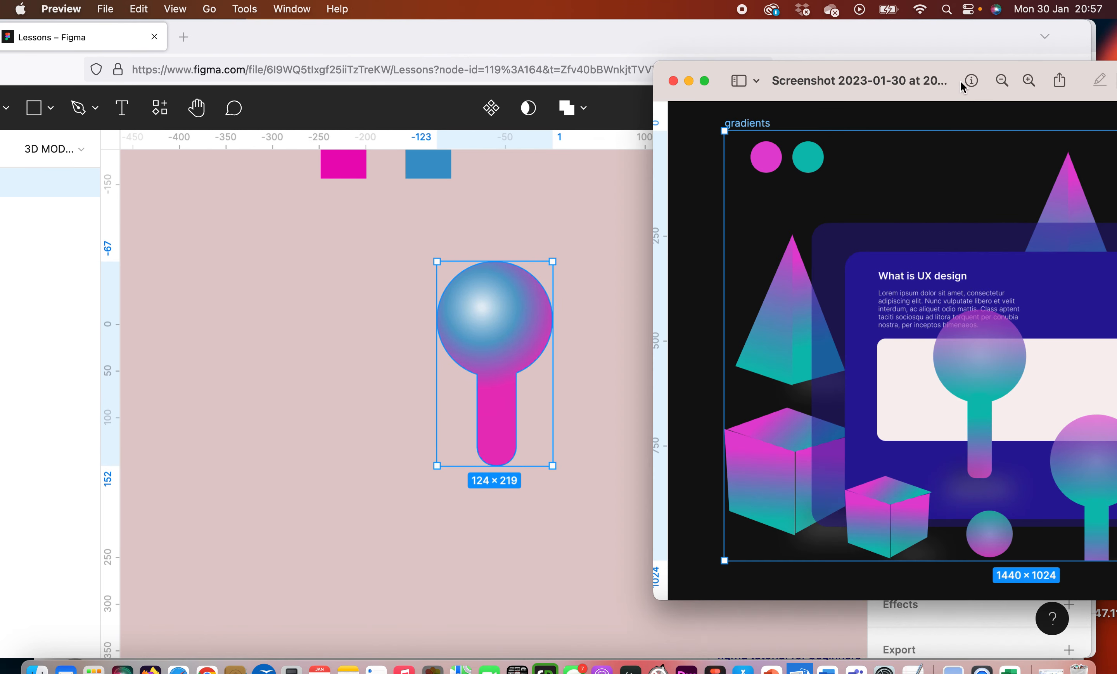
left_click_drag(814, 61, 661, 54)
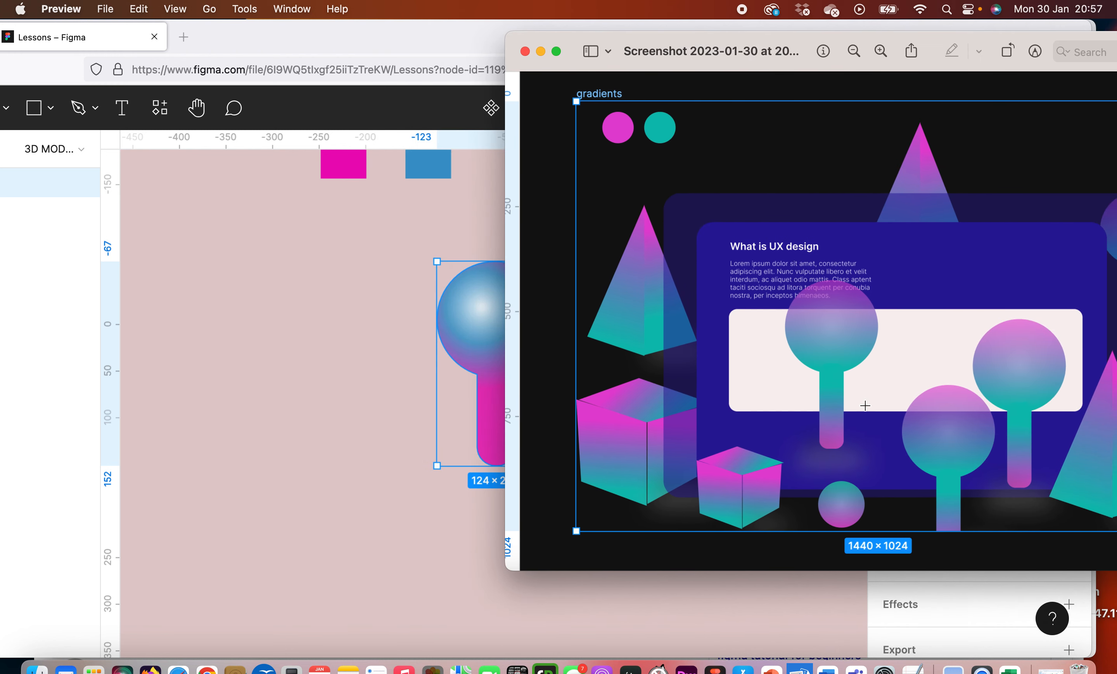
left_click_drag(817, 38, 1099, 50)
left_click(751, 394)
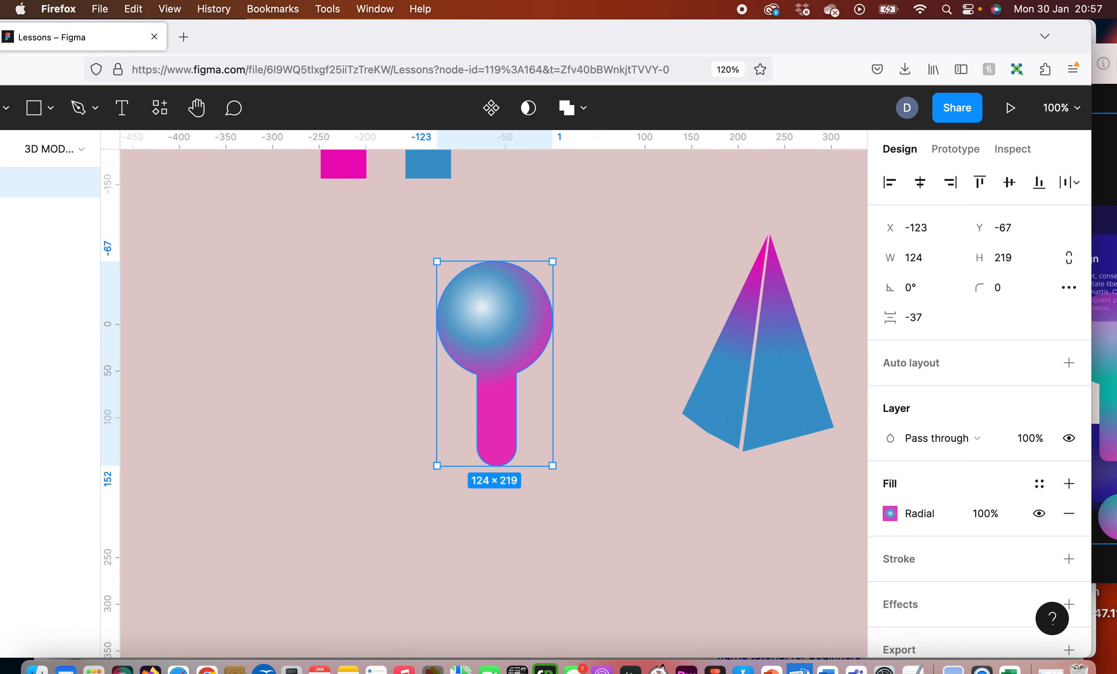
left_click(1114, 59)
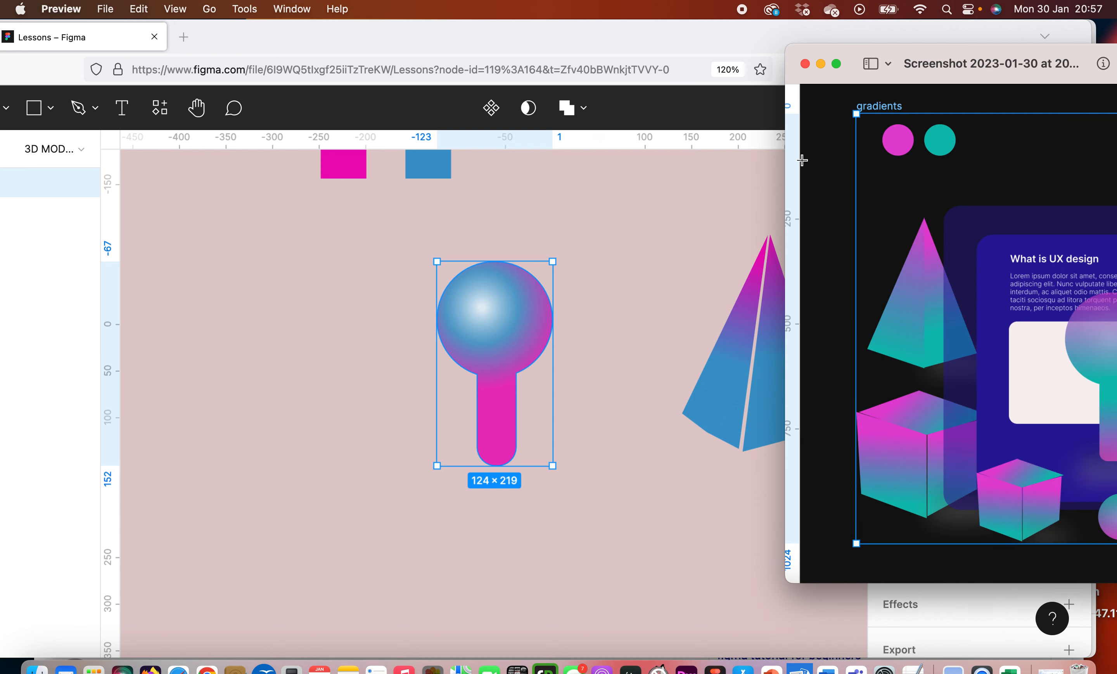
left_click(41, 122)
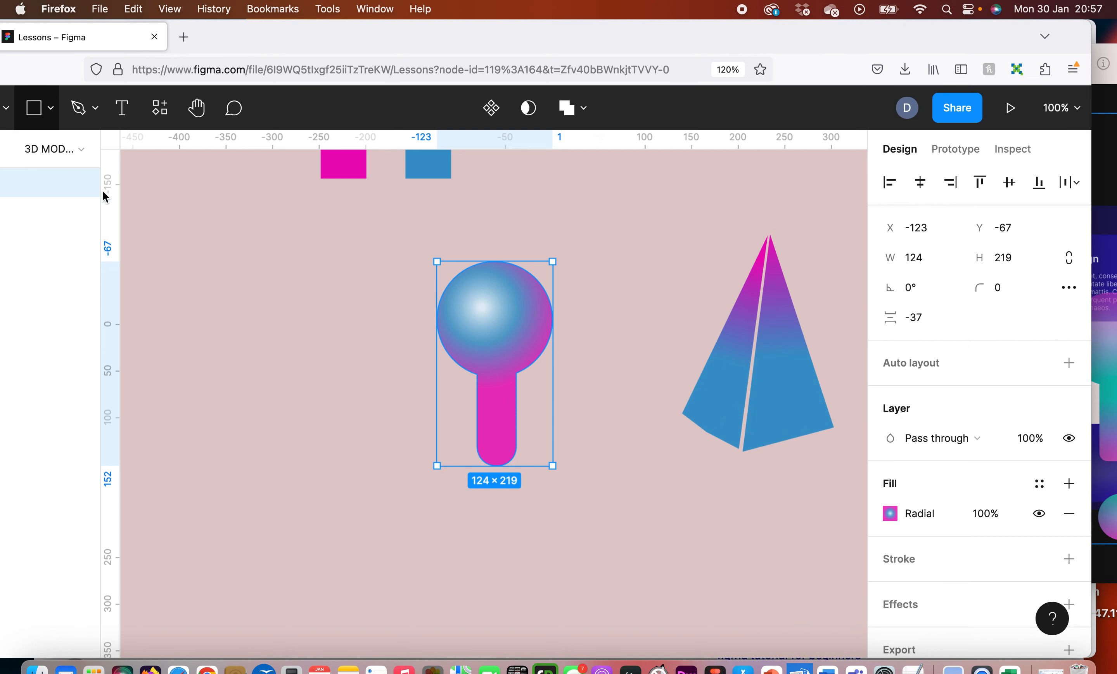
Draw a square about 91 × 91 at X -339, Y 137, below and to the left of the merged shape.
left_click(42, 119)
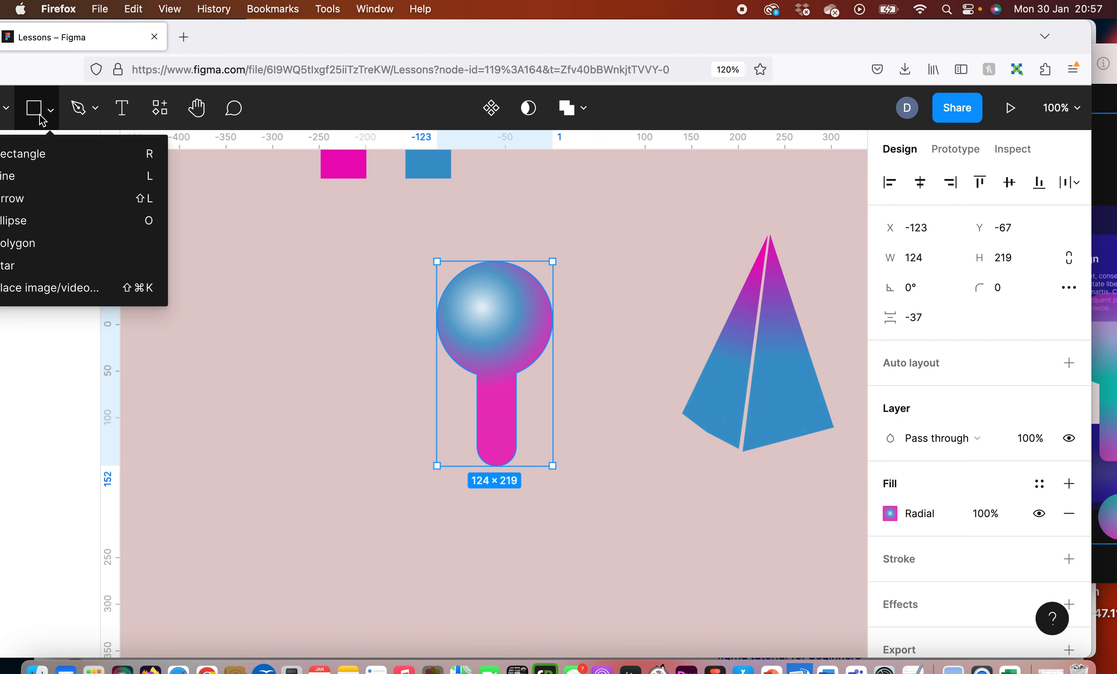
left_click(40, 152)
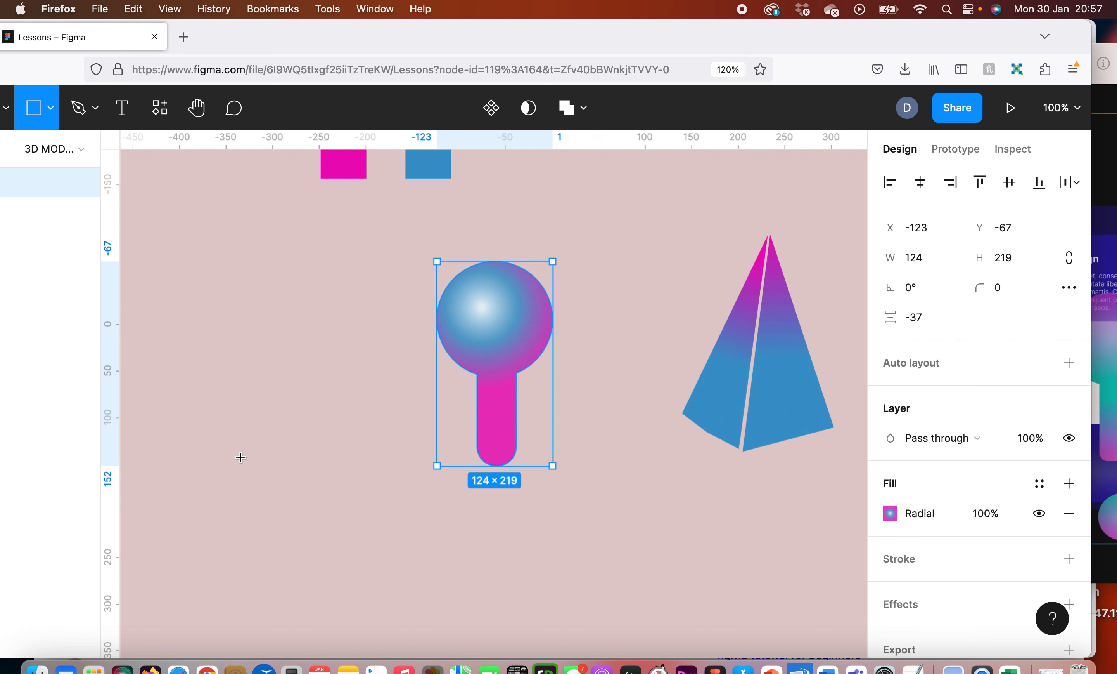
left_click_drag(236, 451, 322, 518)
left_click_drag(499, 34, 570, 9)
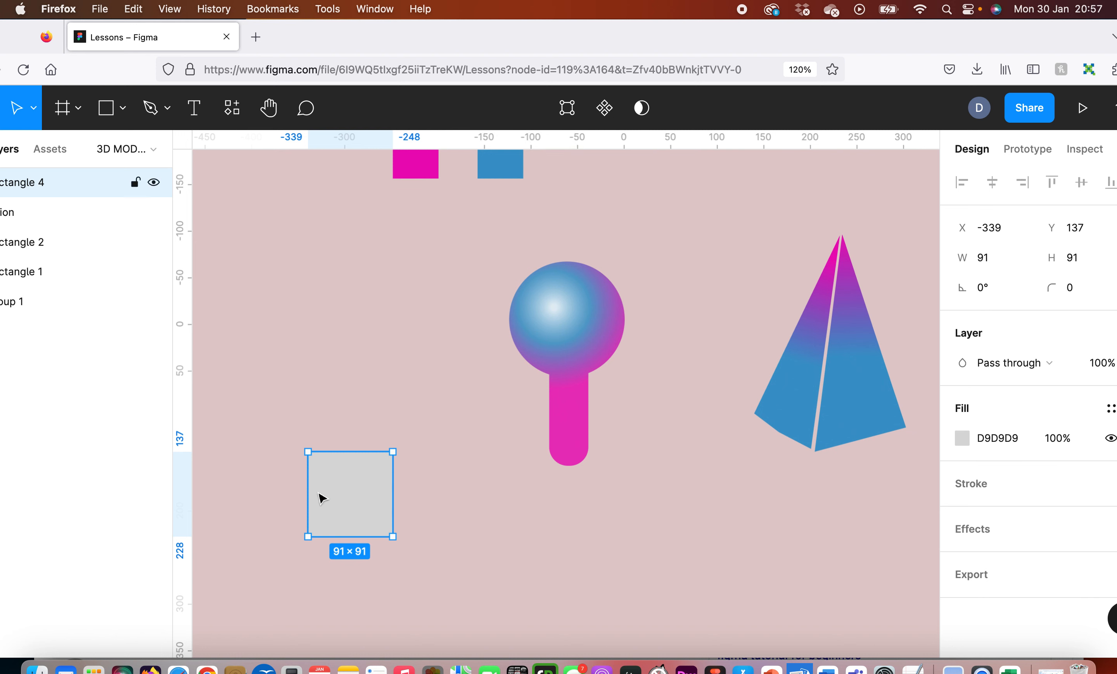
Duplicate the gray square twice, placing one copy to its lower right and the other to its lower left.
left_click_drag(321, 498, 488, 559)
left_click(348, 511)
left_click_drag(351, 513, 257, 603)
left_click(348, 500)
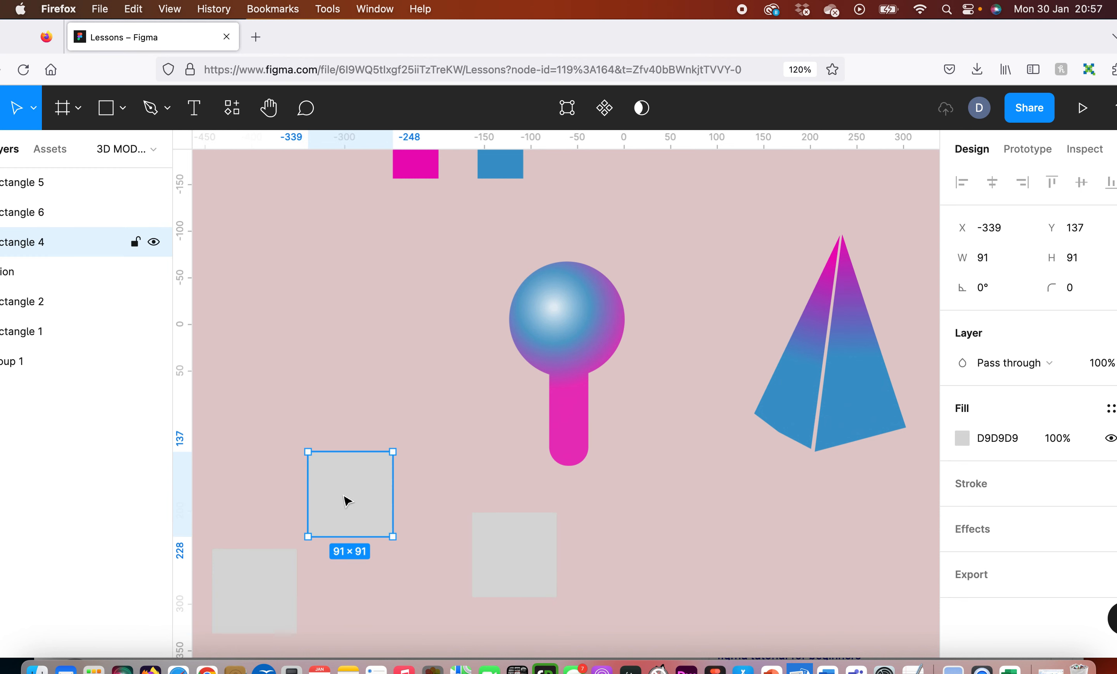
double_click(347, 499)
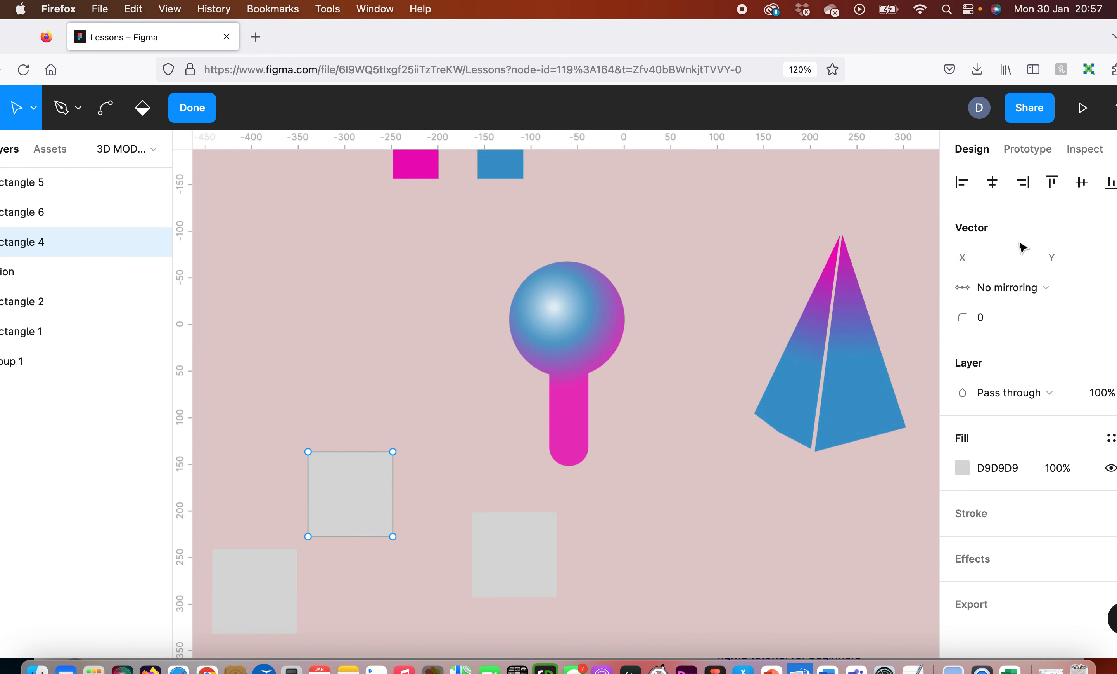
left_click_drag(978, 42, 865, 38)
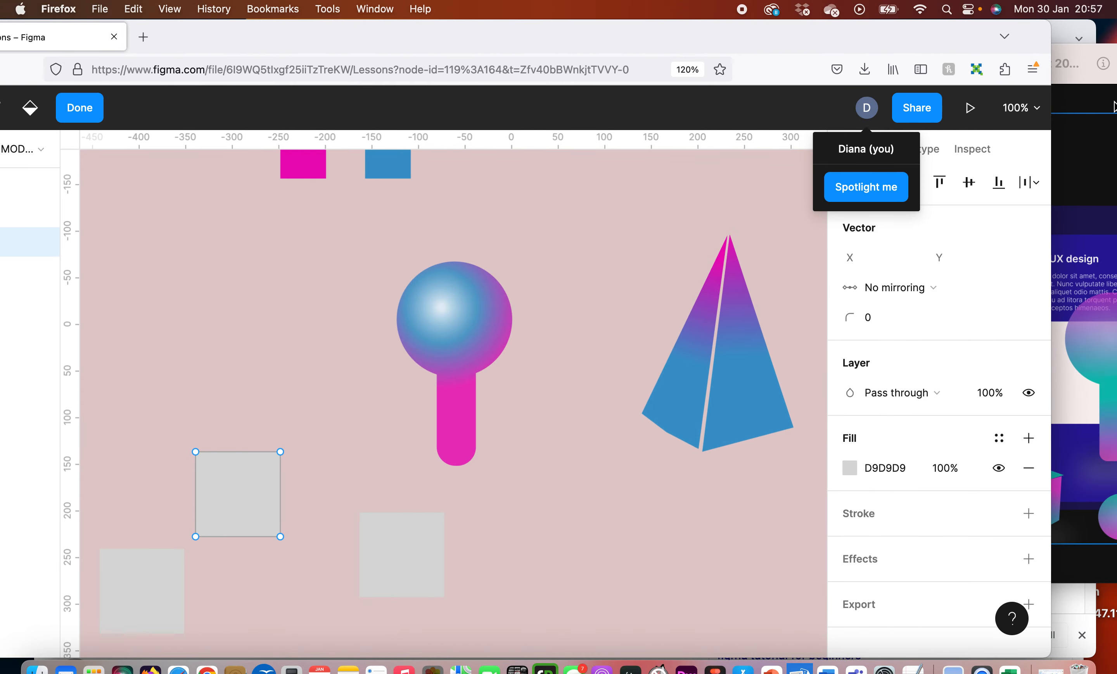
left_click(1058, 85)
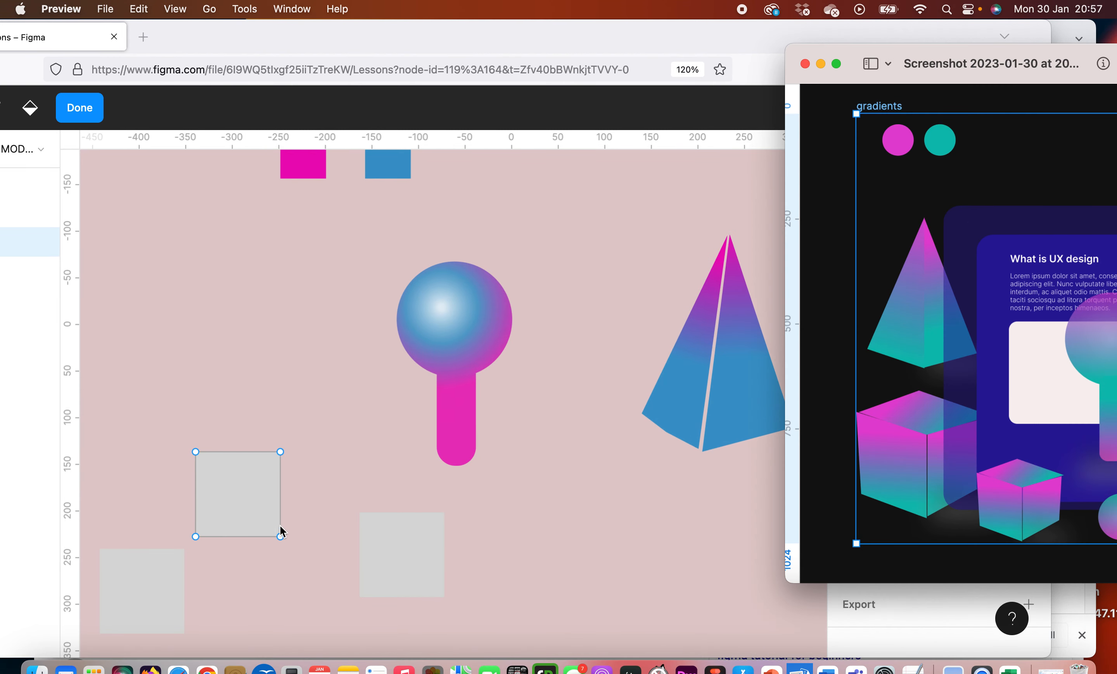
left_click(256, 521)
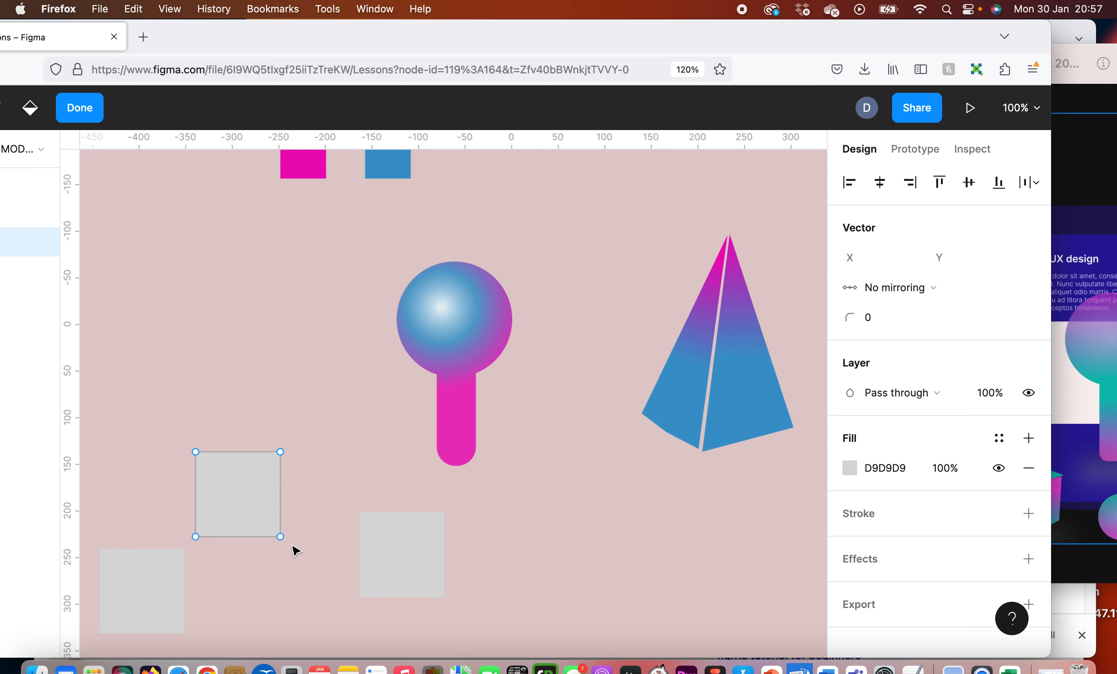
left_click(255, 503)
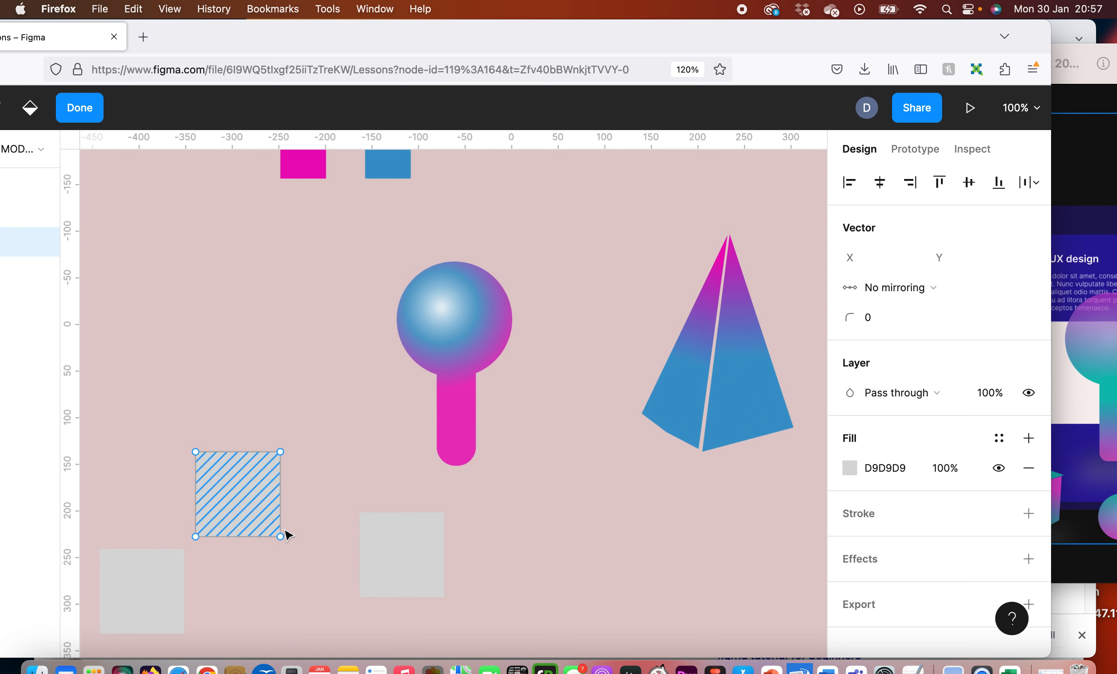
left_click(326, 527)
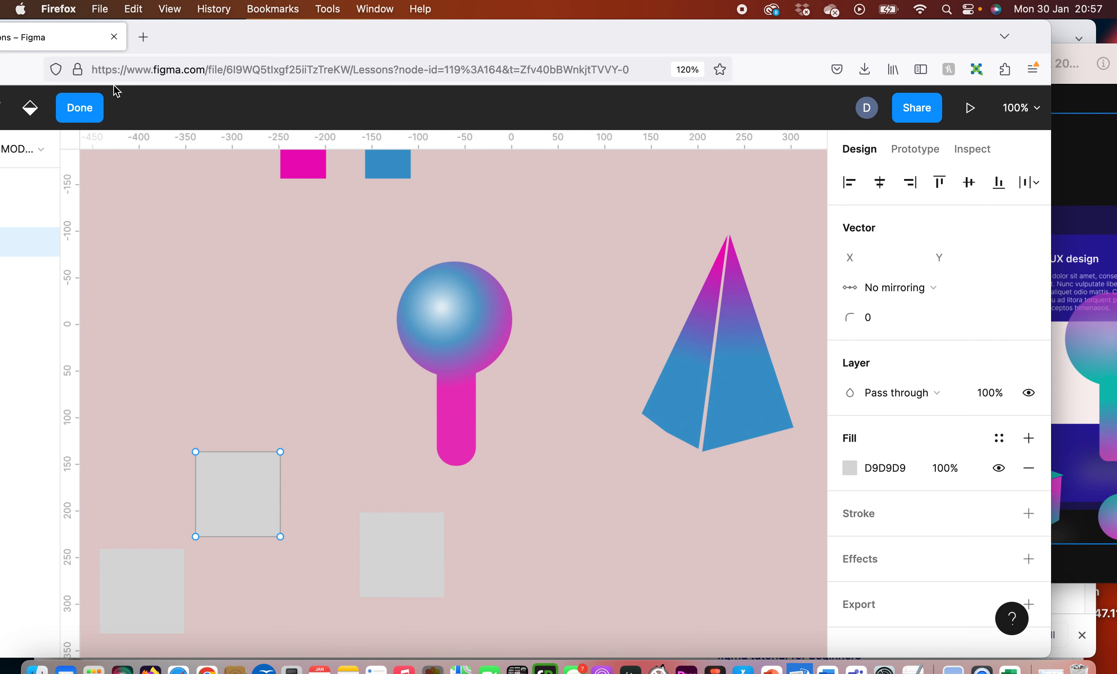
left_click(89, 111)
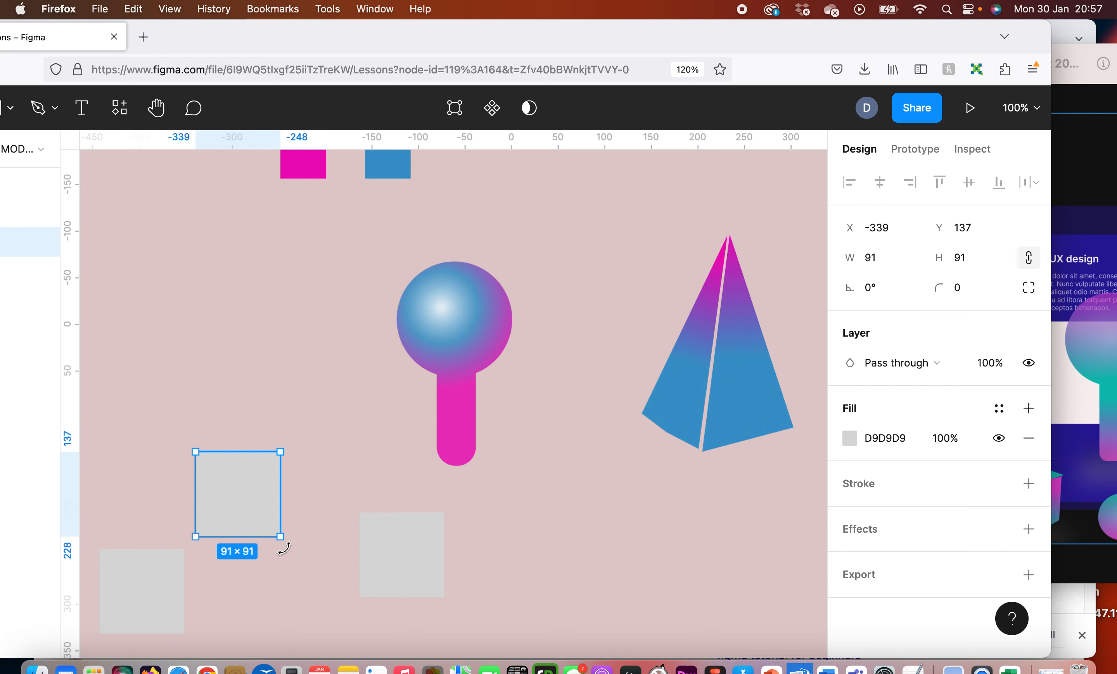
Rotate the original square to about 40° and place it at X -327, Y 166.97, with the lower-left copy at X -418, Y 202.
left_click_drag(284, 549, 338, 513)
left_click_drag(246, 481, 274, 470)
left_click_drag(130, 577, 150, 538)
Reshape the rotated square into a flat rhombus for the cube's top face, moving its corner points with the rightmost at X -182, Y 173.
left_click(287, 513)
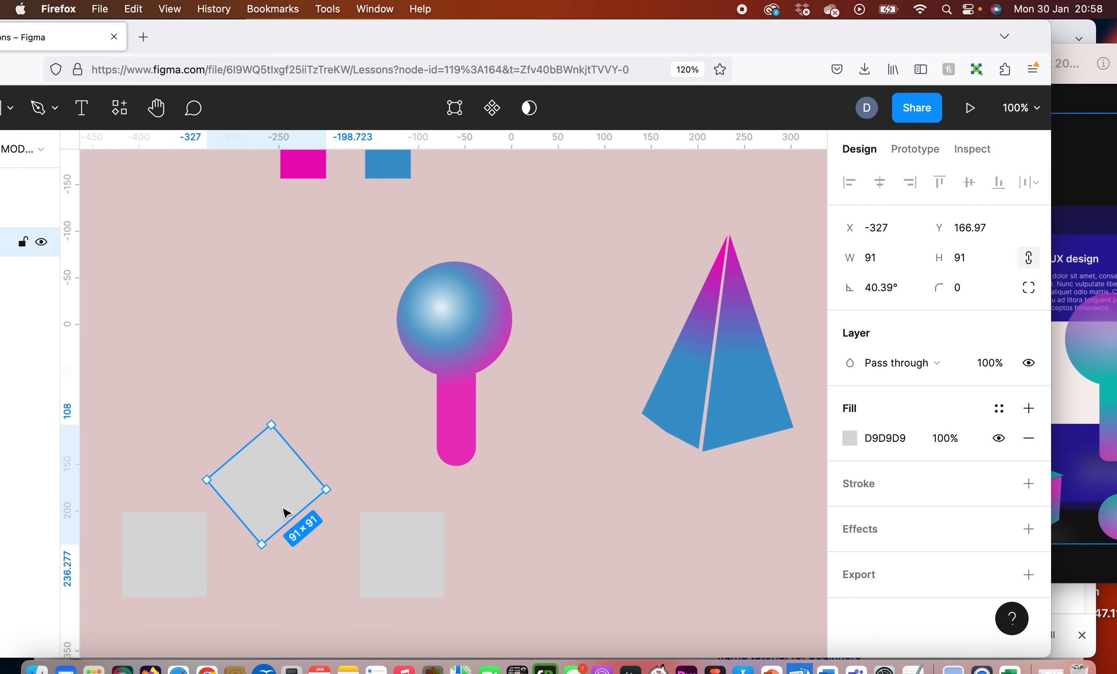
double_click(284, 512)
left_click_drag(262, 544, 267, 496)
left_click_drag(272, 425, 342, 486)
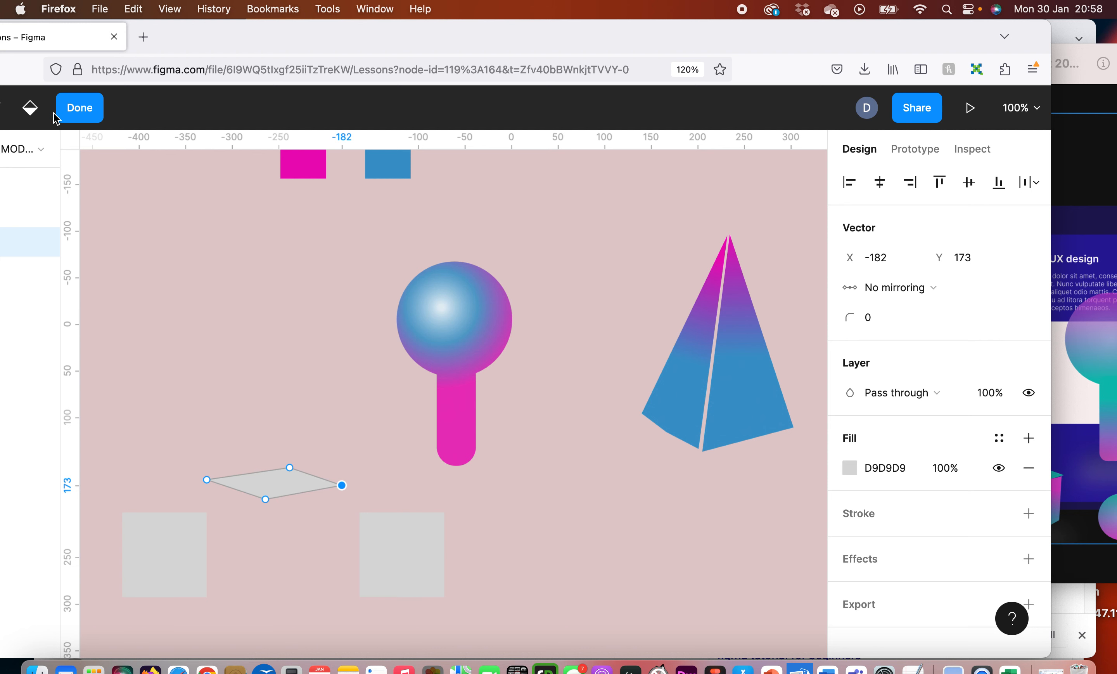
left_click(78, 109)
Reshape the left square into a slanted side face about 60 × 118 beneath the rhombus's left half, at X -320, Y 168.
left_click(155, 562)
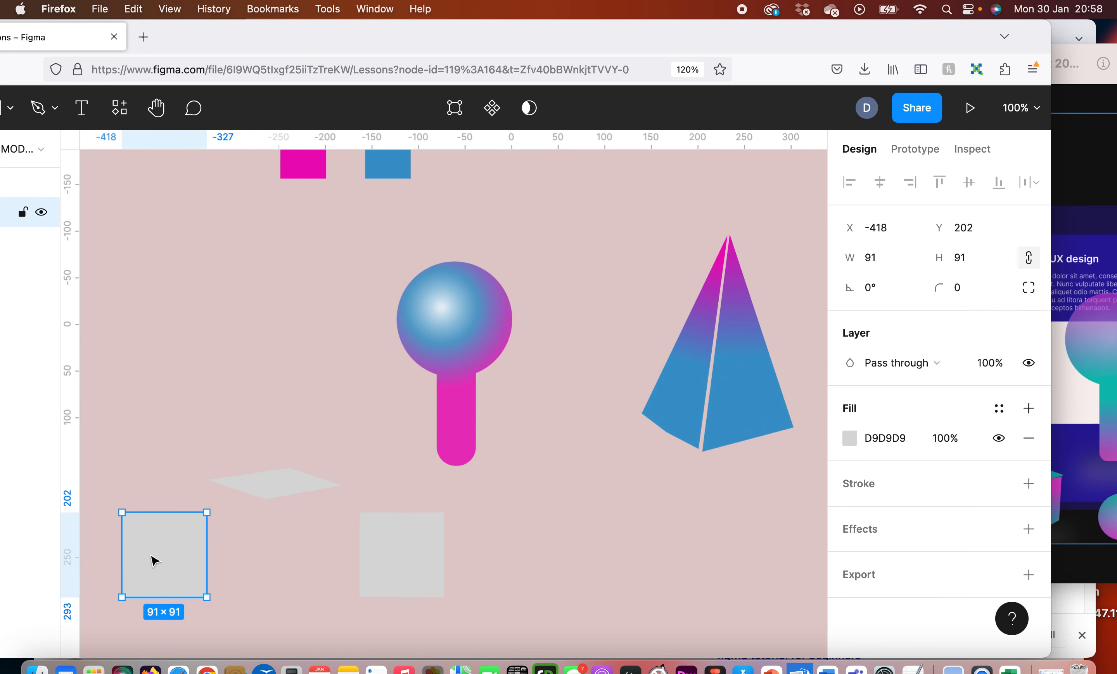
double_click(148, 556)
mouse_move(159, 548)
left_mouse_down()
mouse_move(219, 554)
mouse_move(192, 539)
mouse_move(213, 480)
left_mouse_up()
left_click_drag(185, 590, 213, 557)
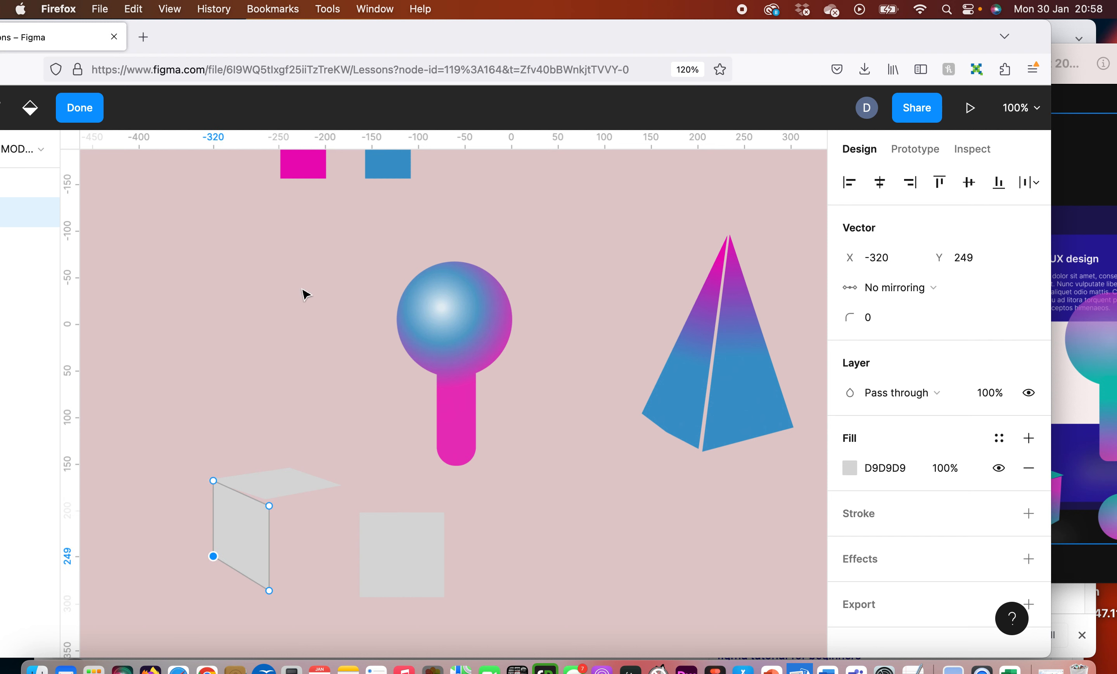
left_click(79, 108)
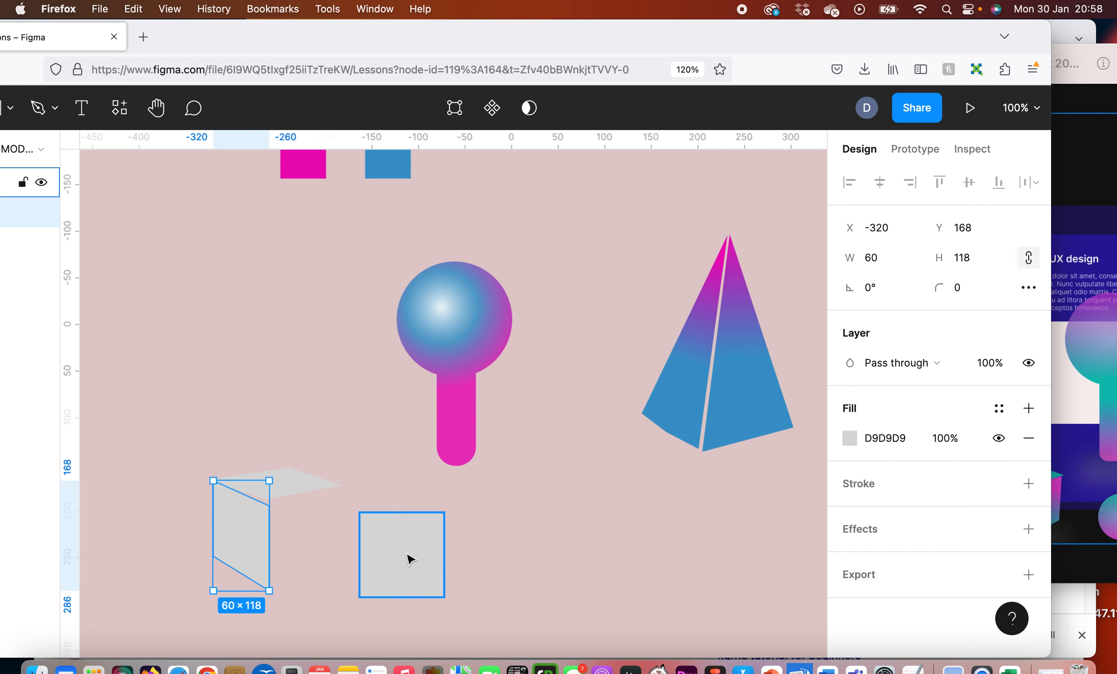
Move the remaining square in to the right of the slanted side face and shift the top face to X -324, Y 168.03.
left_click_drag(399, 550, 319, 548)
left_click(304, 480)
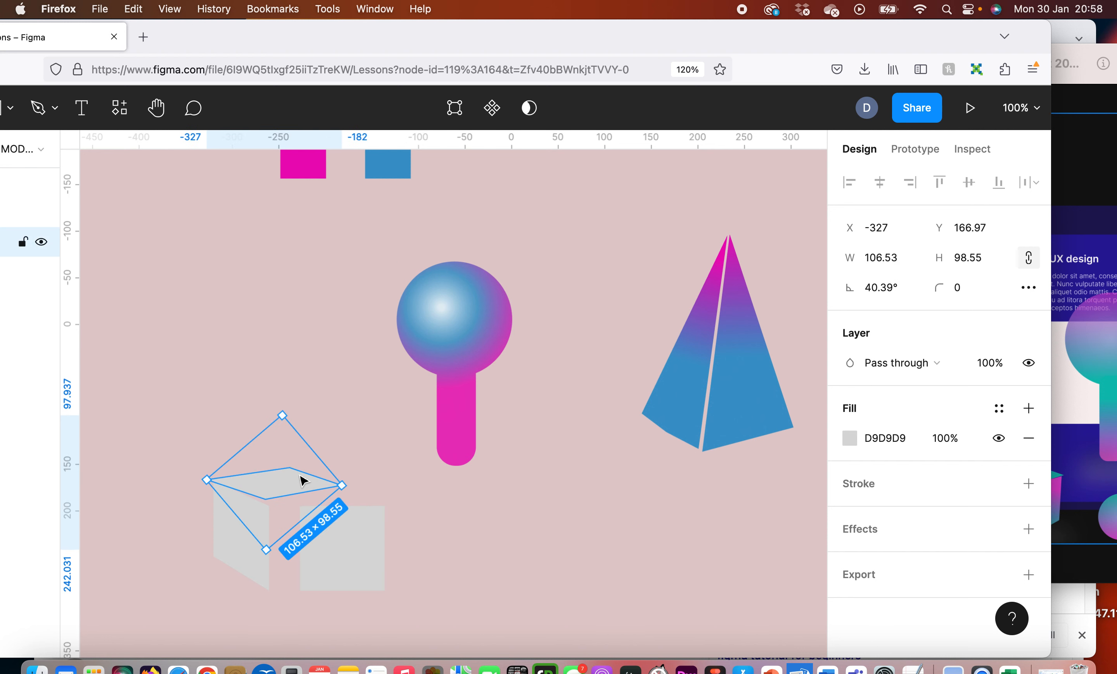
left_click_drag(299, 482, 298, 478)
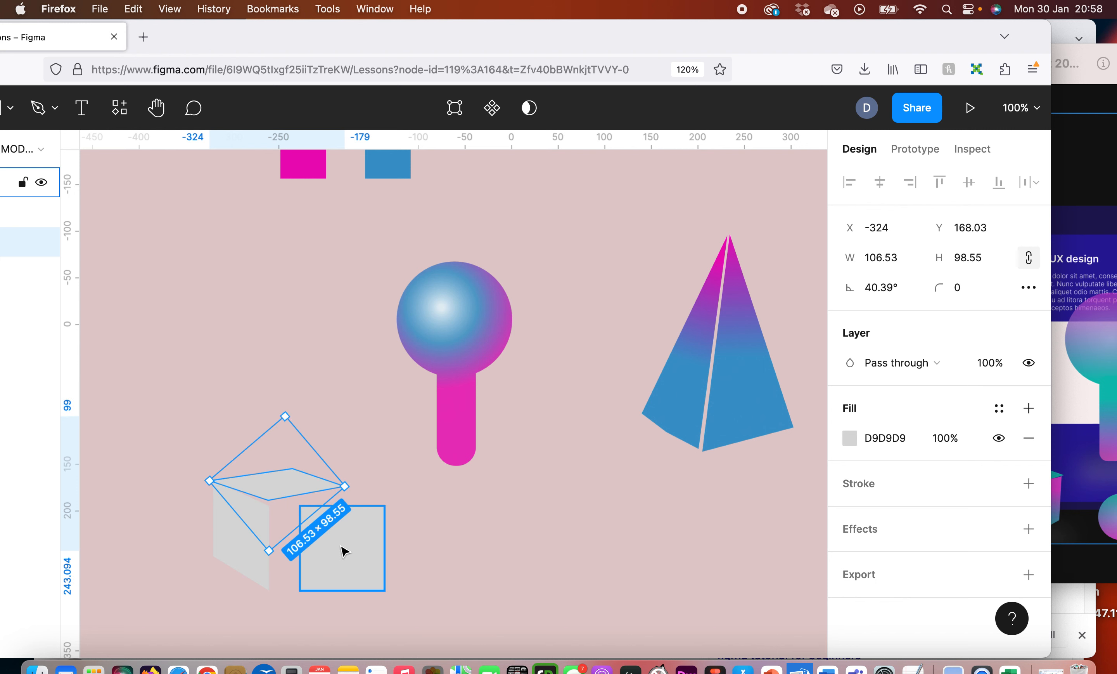
Reshape the remaining square into the cube's right face, with upper corners at X -255, Y 195 and X -185, Y 182, and lower-left corner at X -255, Y 281.
double_click(356, 550)
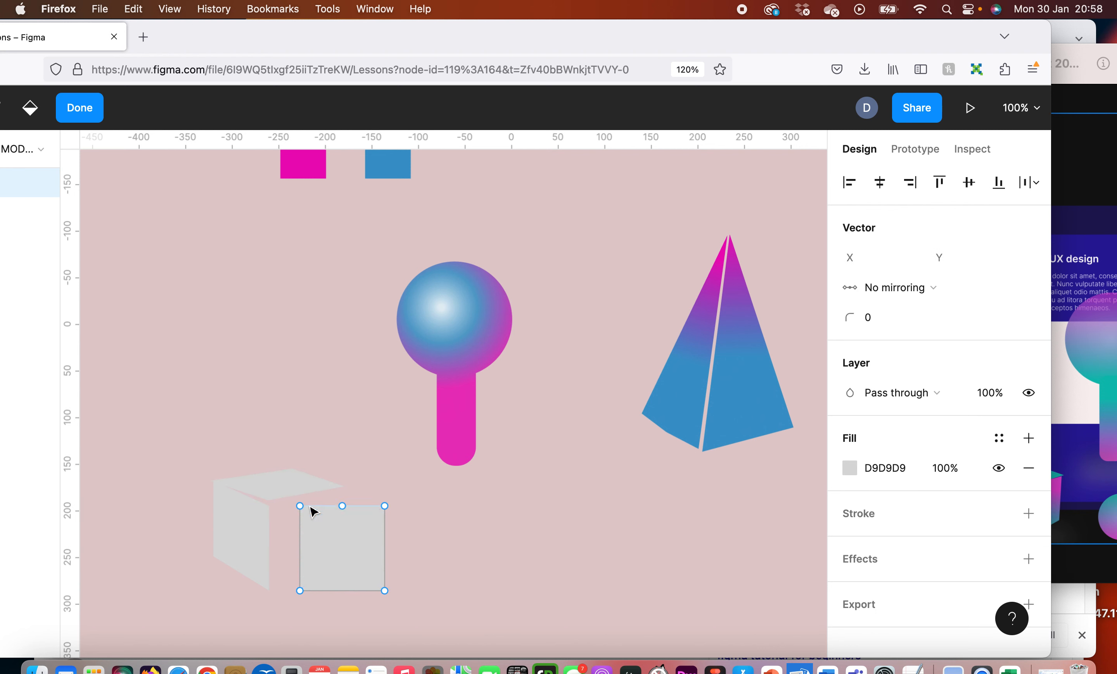
left_click_drag(302, 507, 276, 508)
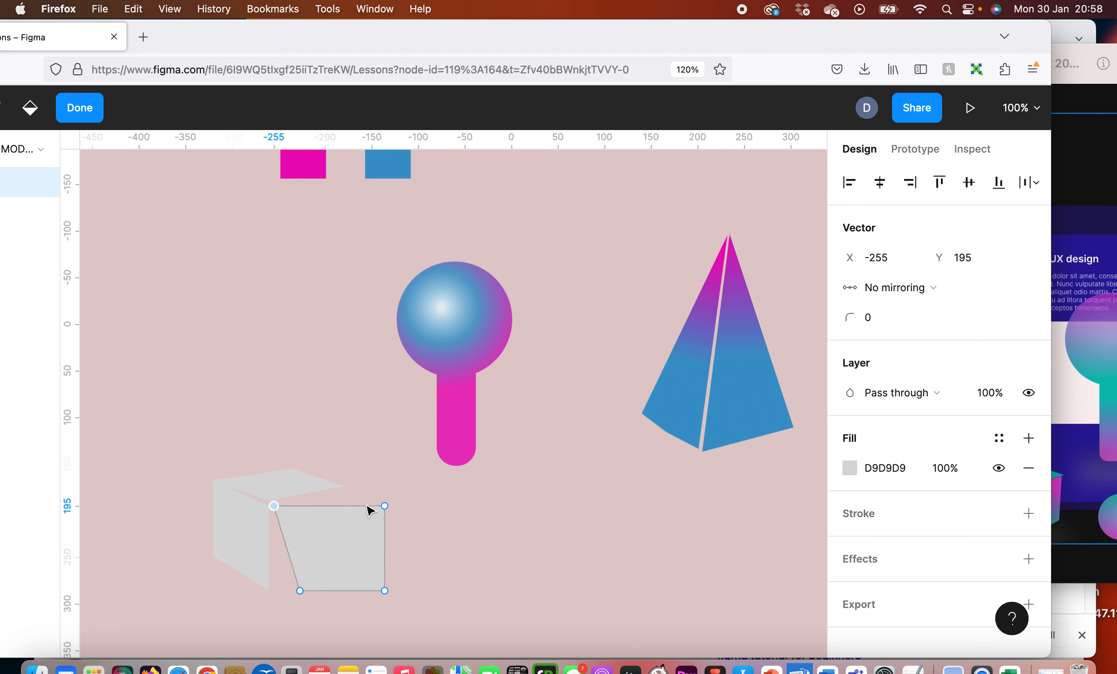
left_click_drag(385, 506, 340, 494)
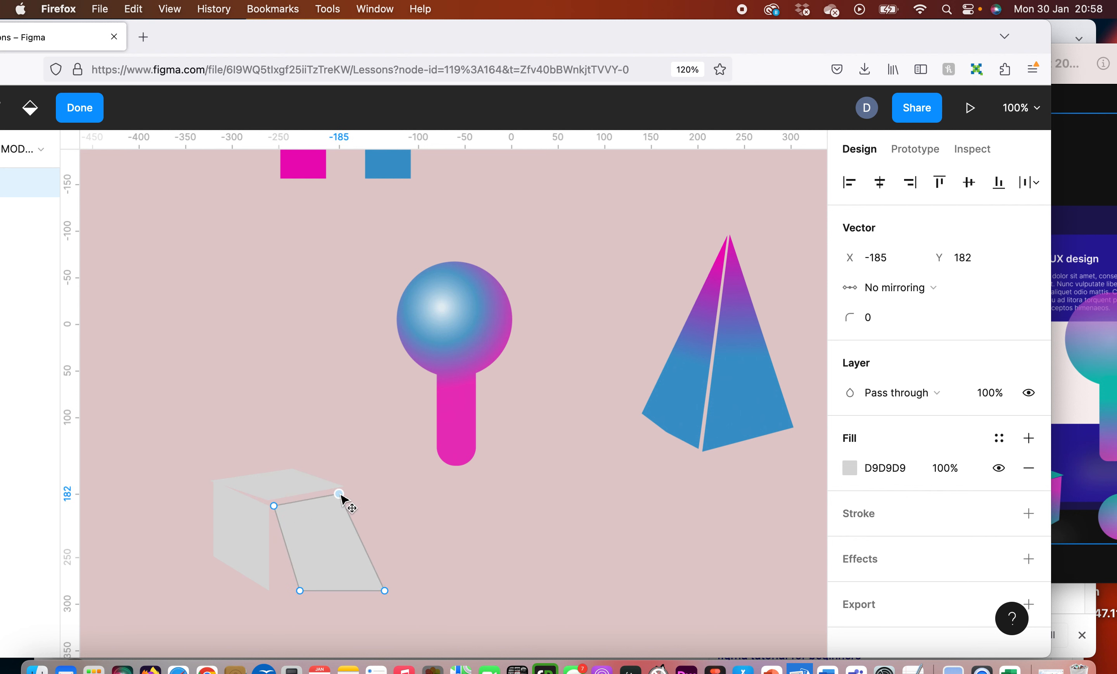
left_click_drag(298, 593, 272, 588)
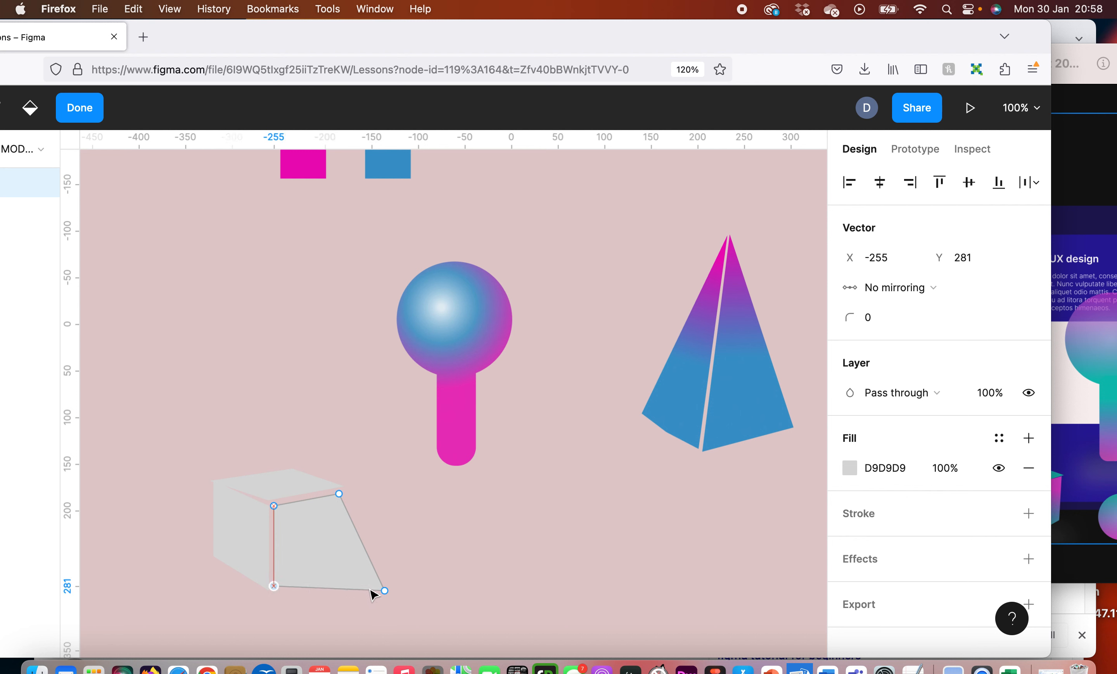
left_click_drag(385, 592, 347, 570)
left_click_drag(275, 587, 274, 586)
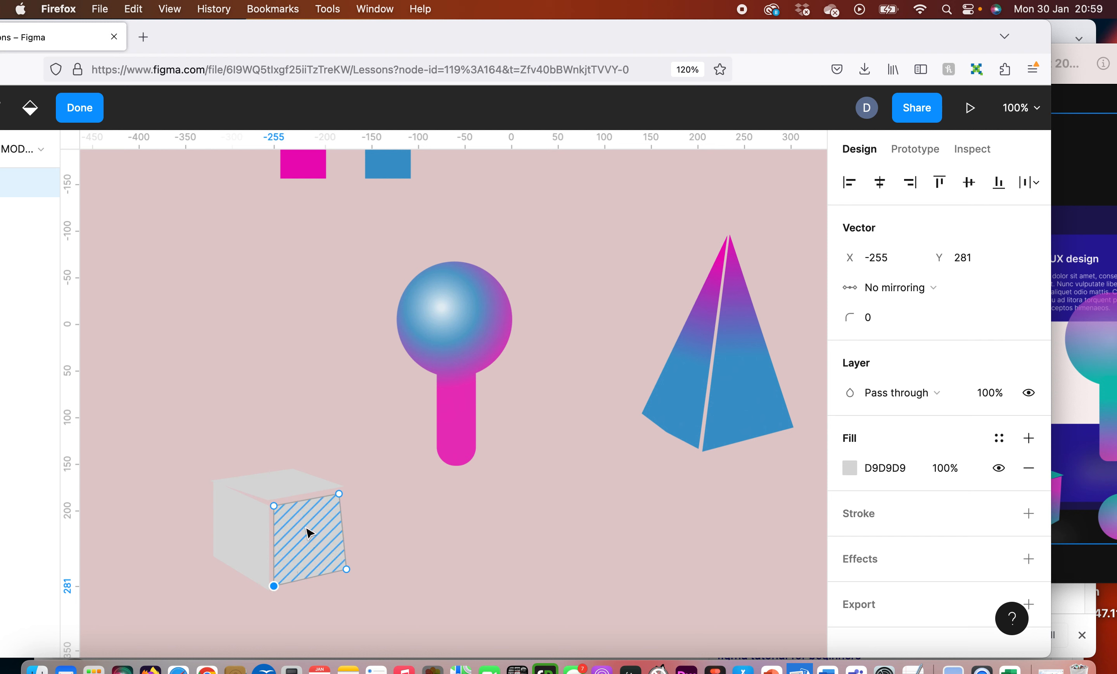
Align the right face's lower-right corner under its upper-right one at X -185, Y 264, and finish editing the shape.
left_click(307, 530)
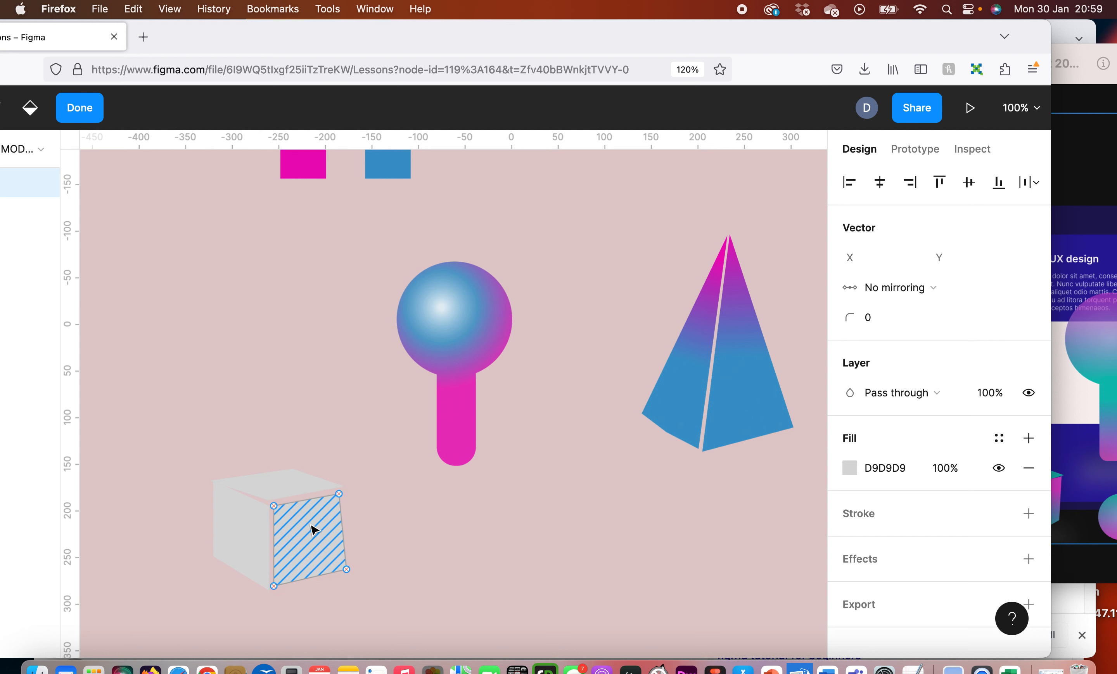
left_click(274, 504)
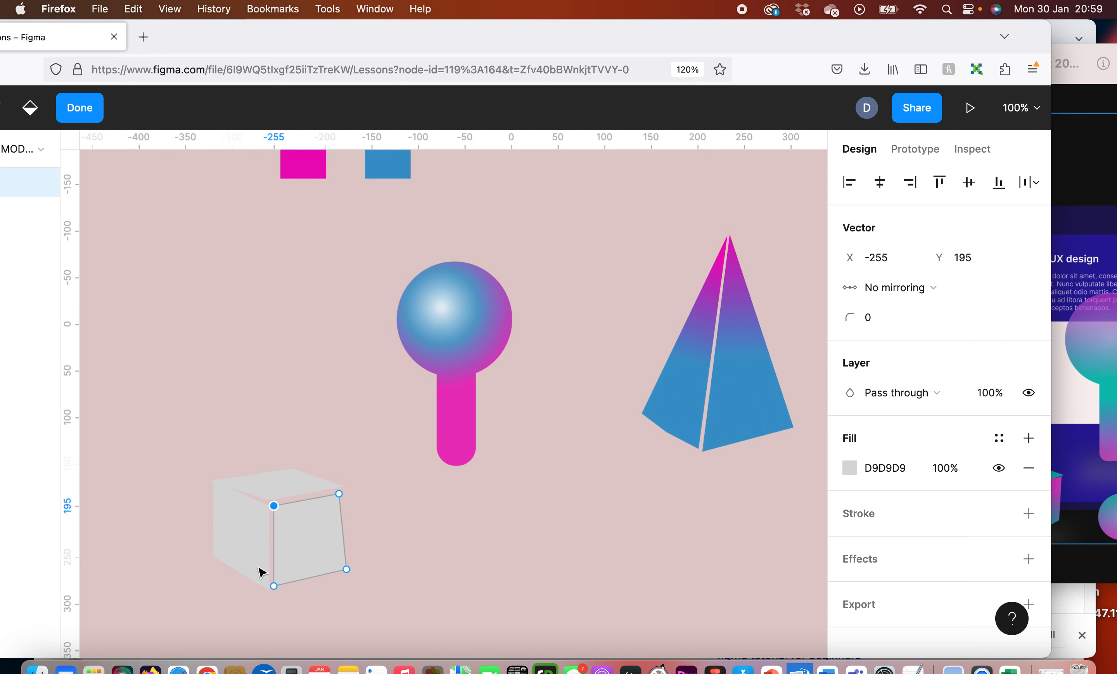
left_click(273, 586)
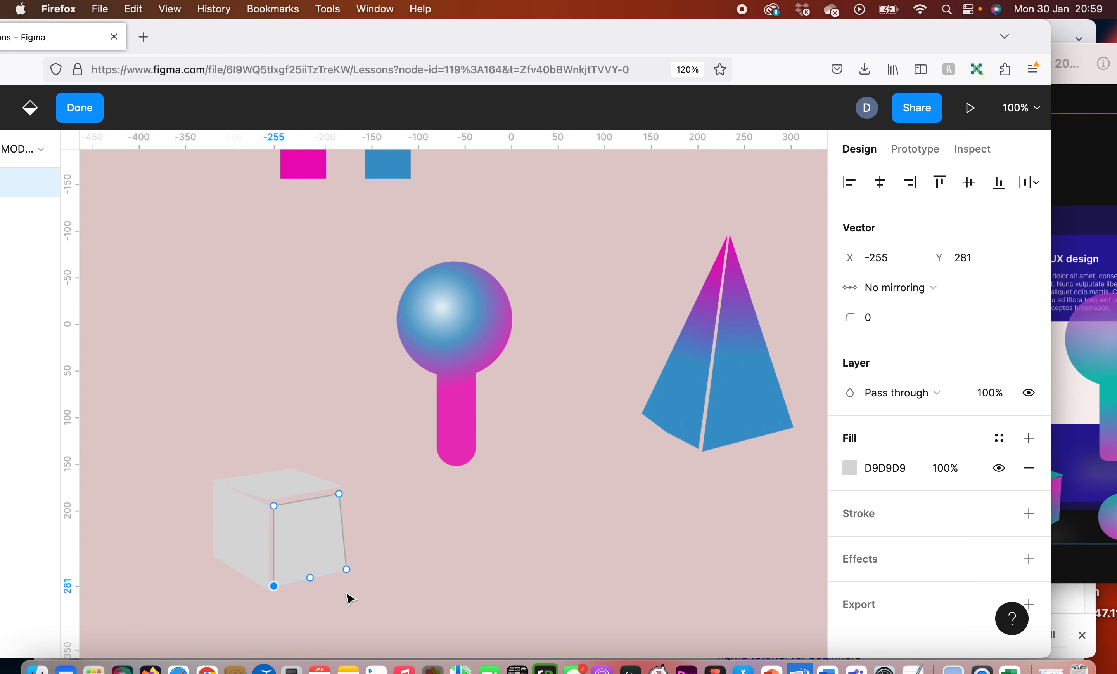
left_click(345, 570)
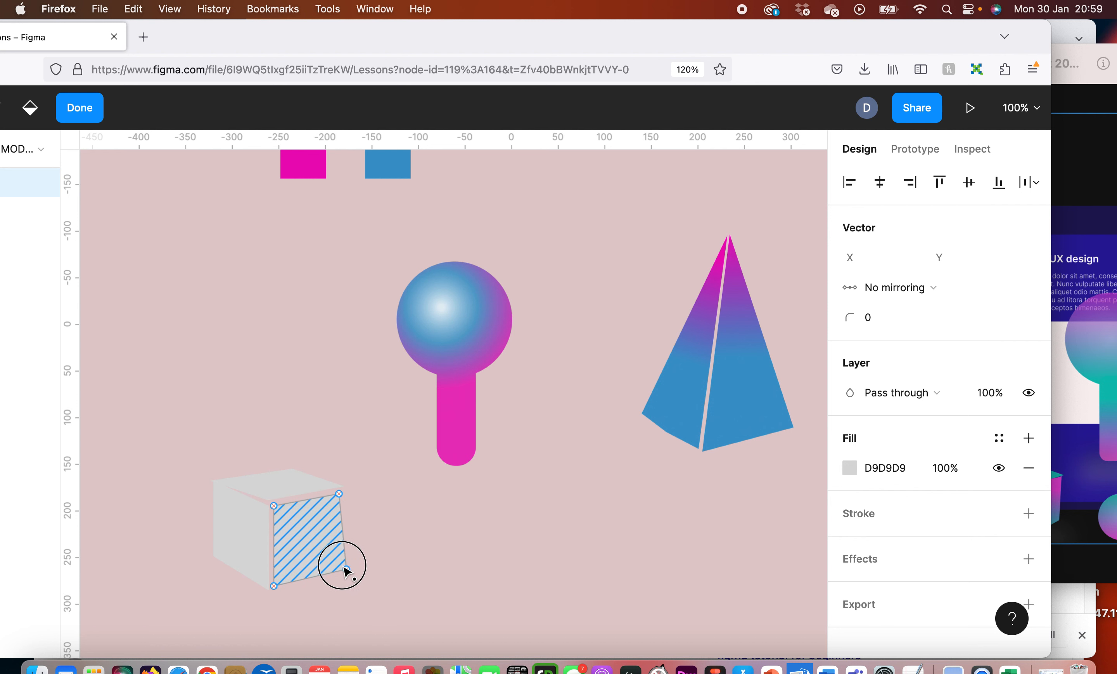
left_click(346, 570)
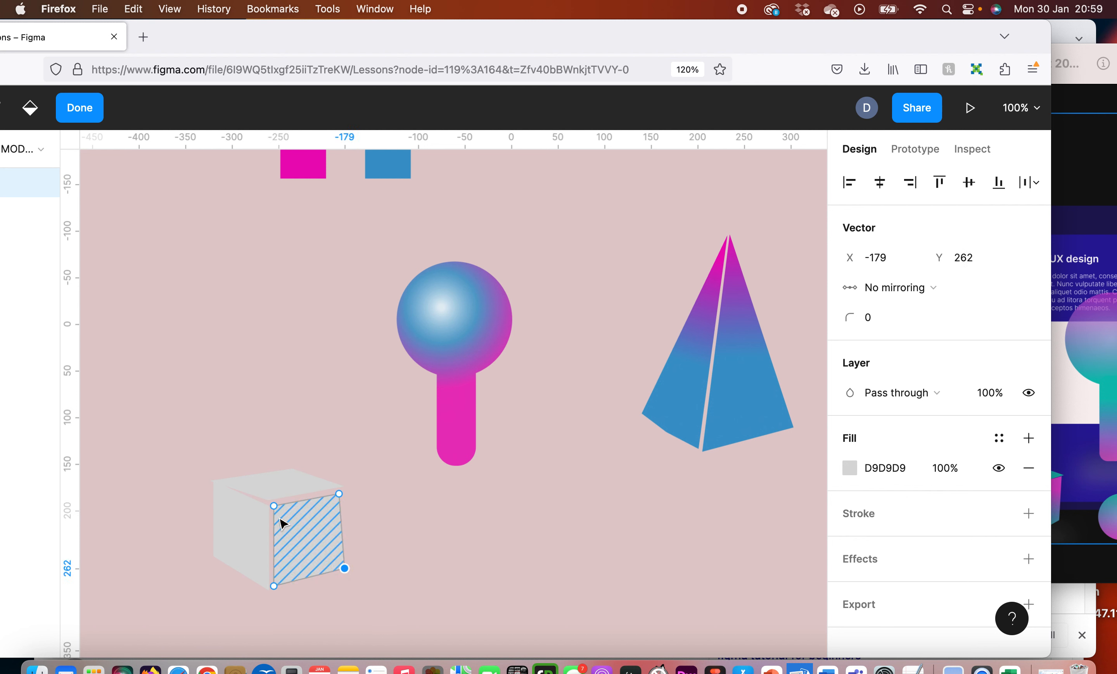
left_click(273, 586)
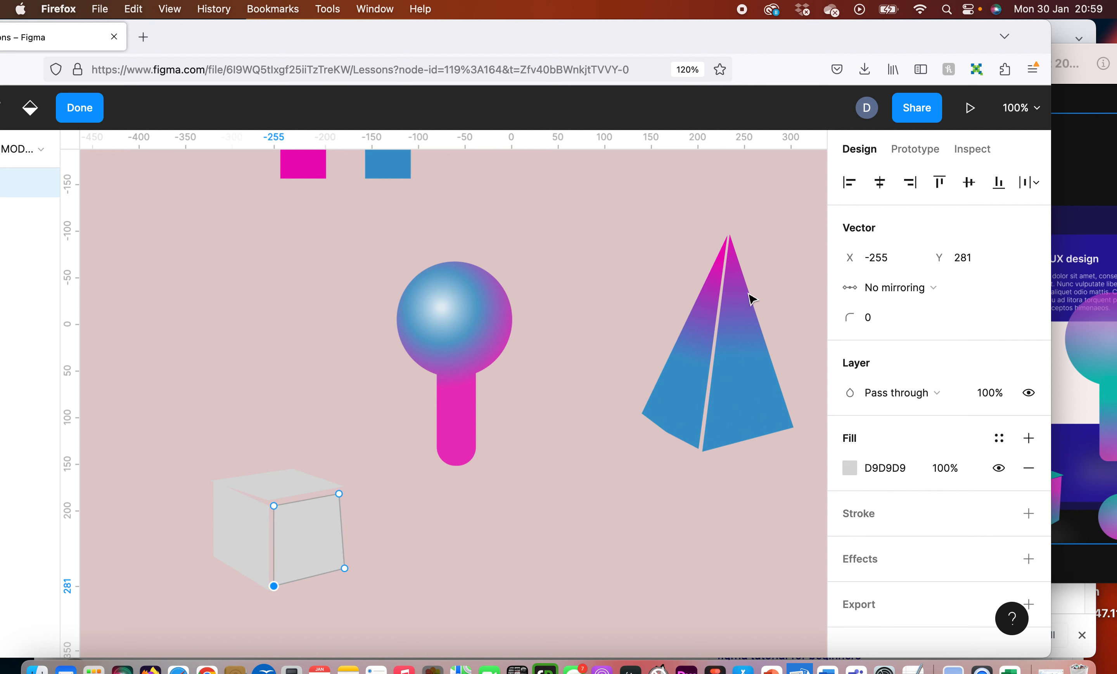
left_click_drag(344, 568, 339, 570)
left_click(274, 505)
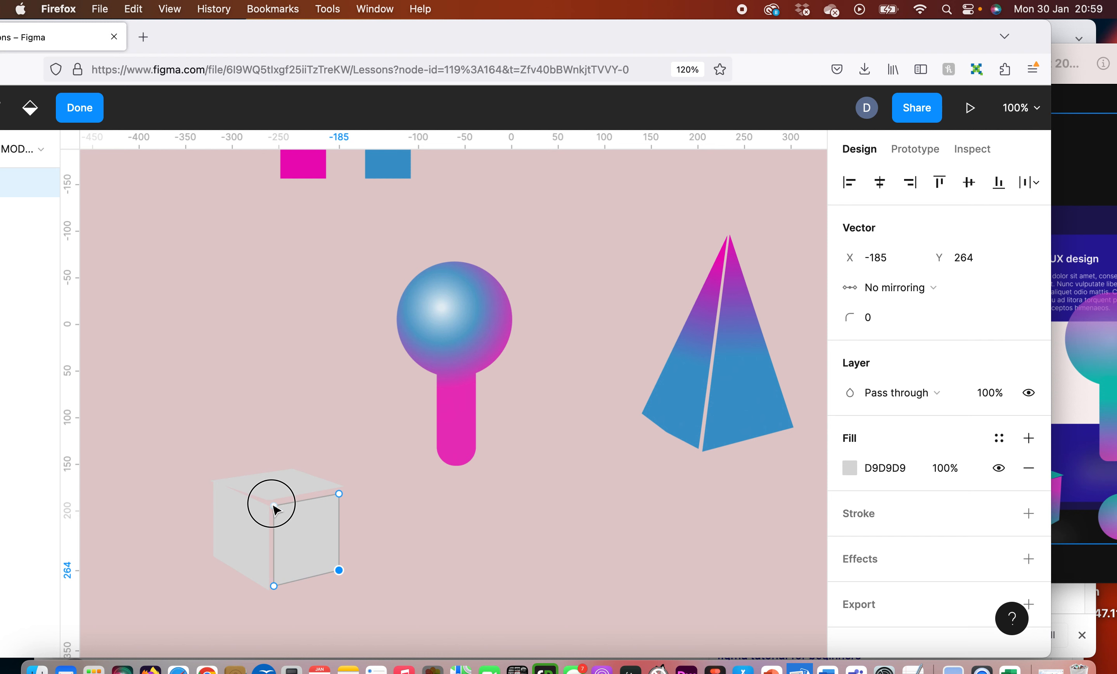
left_click(215, 437)
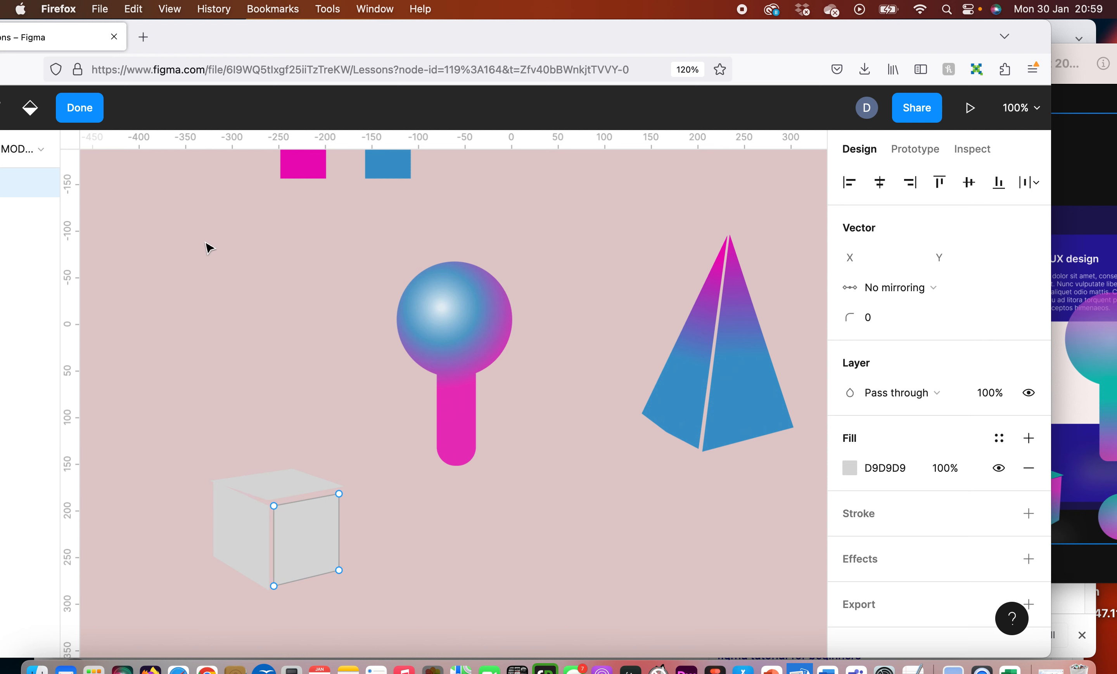
left_click(85, 112)
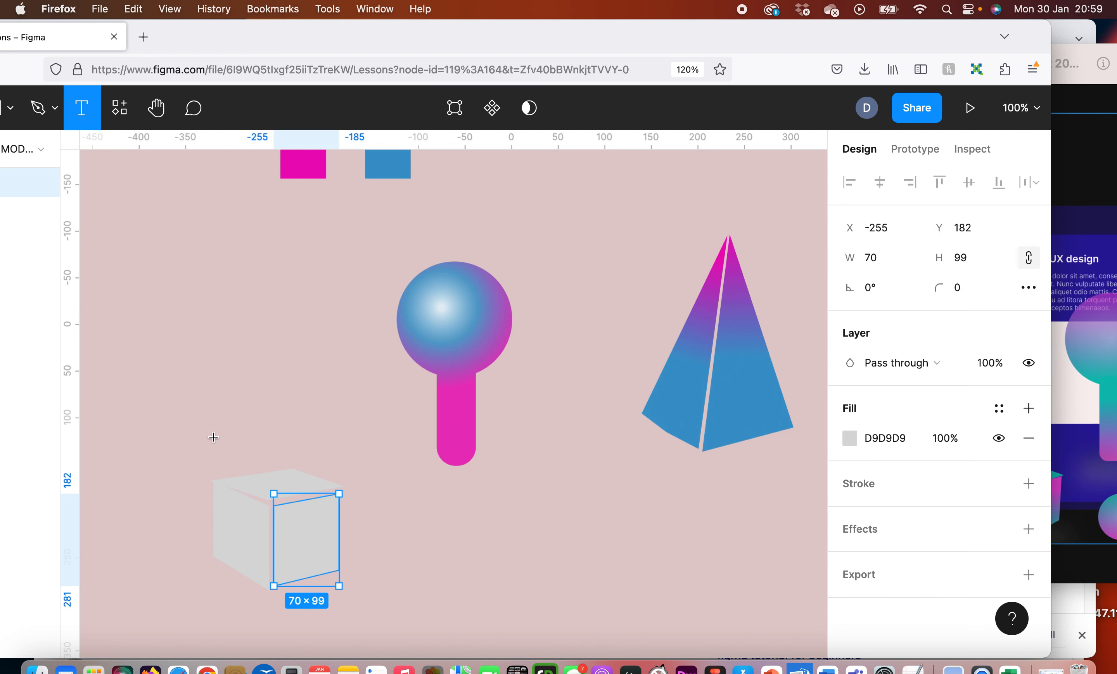
left_click(270, 487)
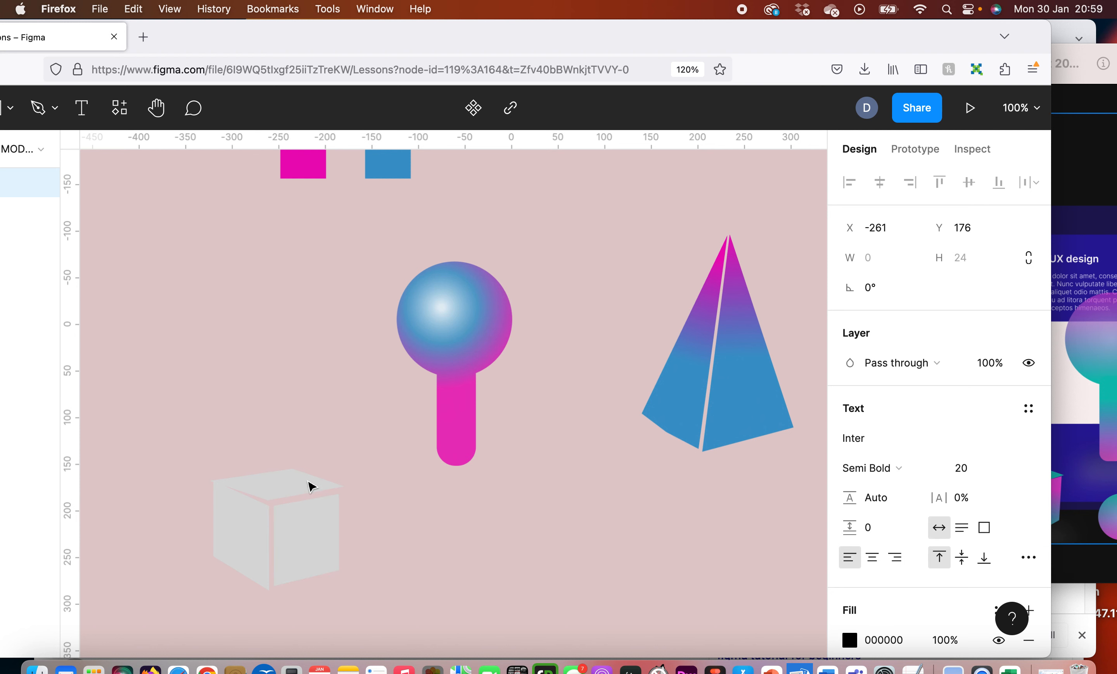
key("Escape")
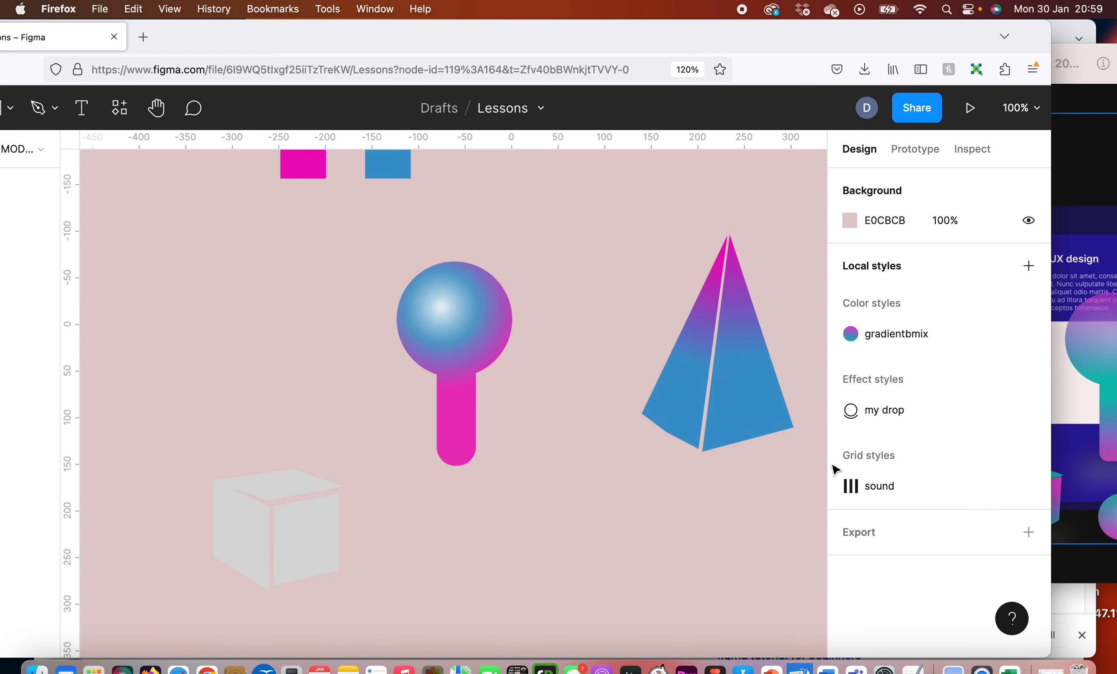
Give the cube's top face a linear gradient fill and lay the gradient line horizontally across the face.
left_click_drag(824, 24, 911, 17)
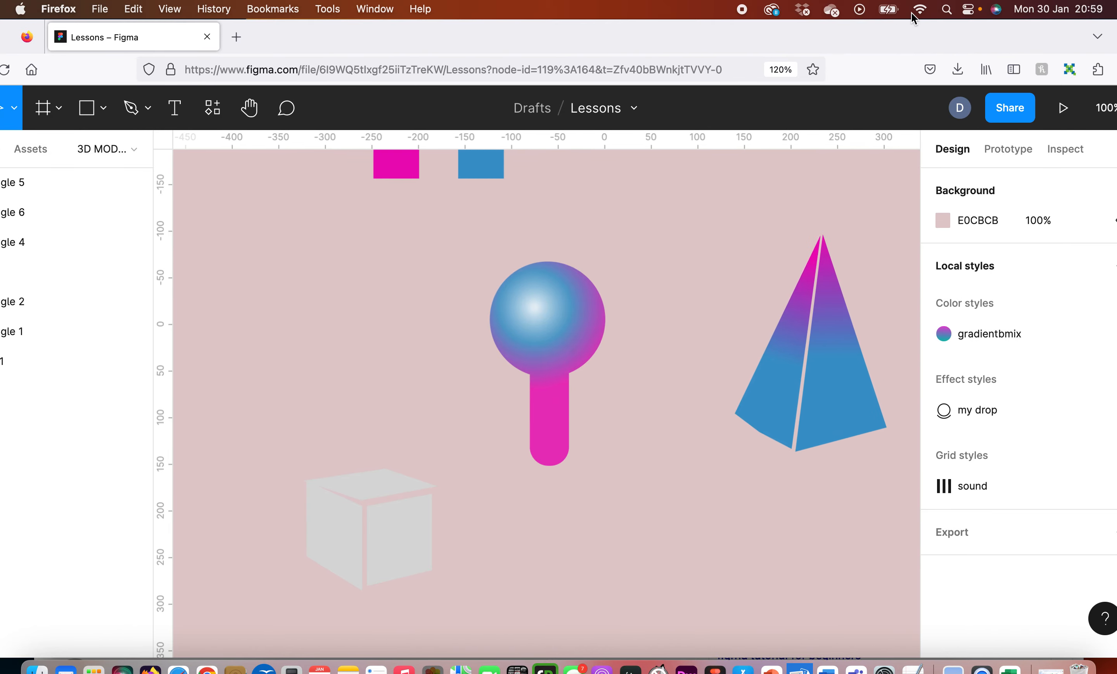
left_click(383, 486)
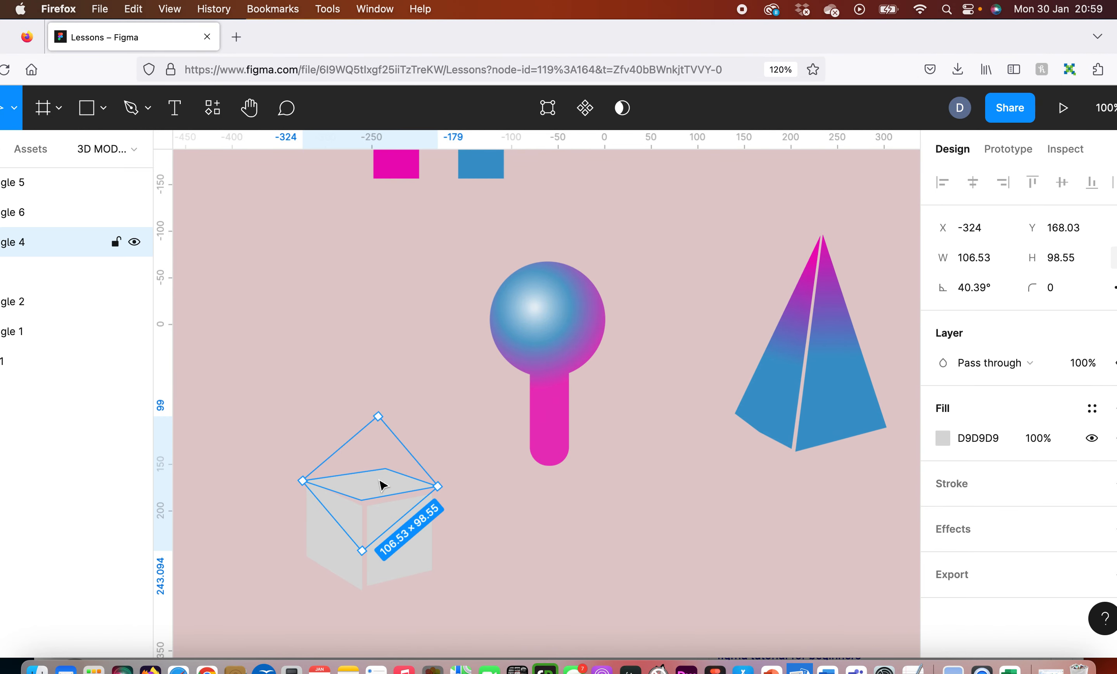
left_click(944, 438)
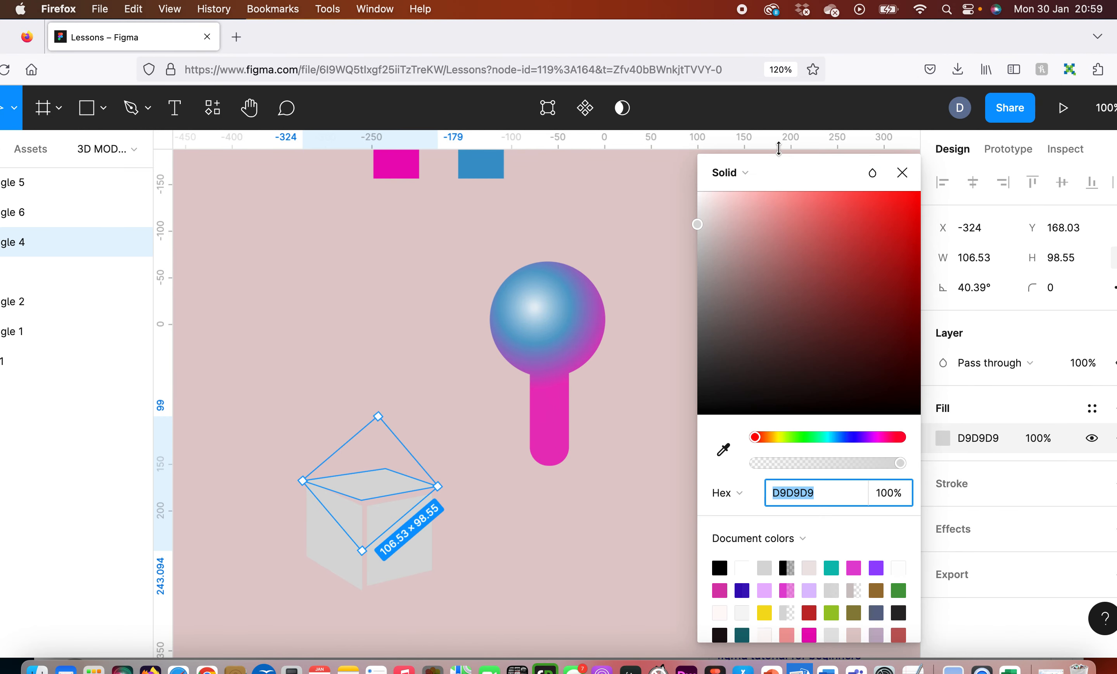
left_click(730, 172)
left_click(748, 201)
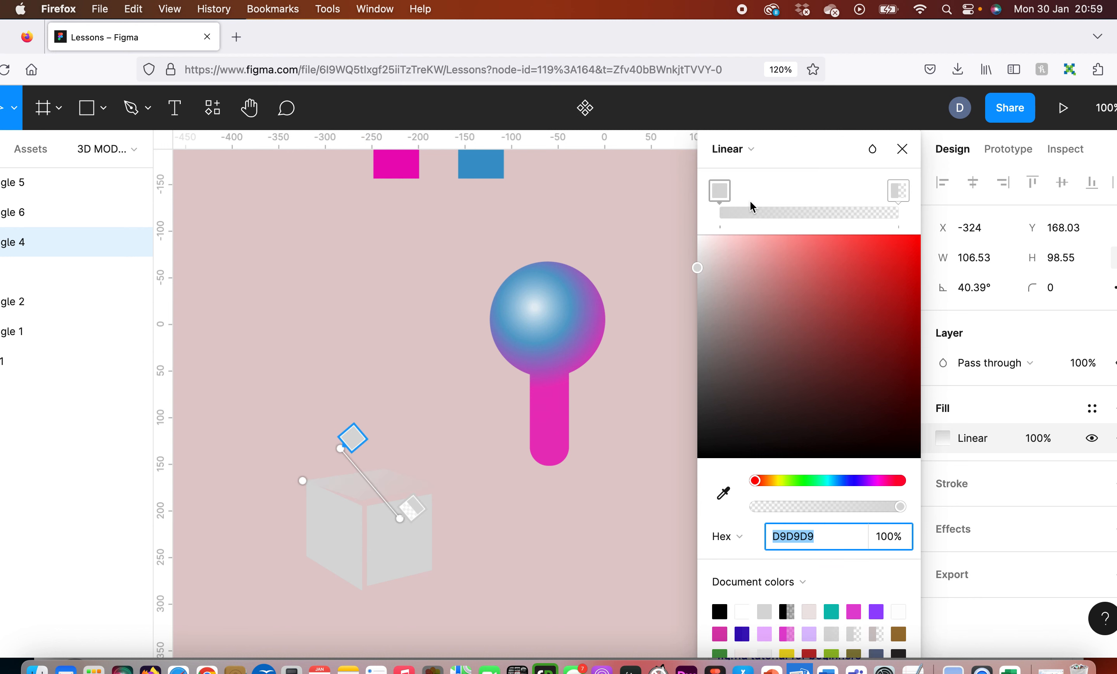
left_click_drag(349, 437, 339, 483)
left_click_drag(399, 518, 412, 483)
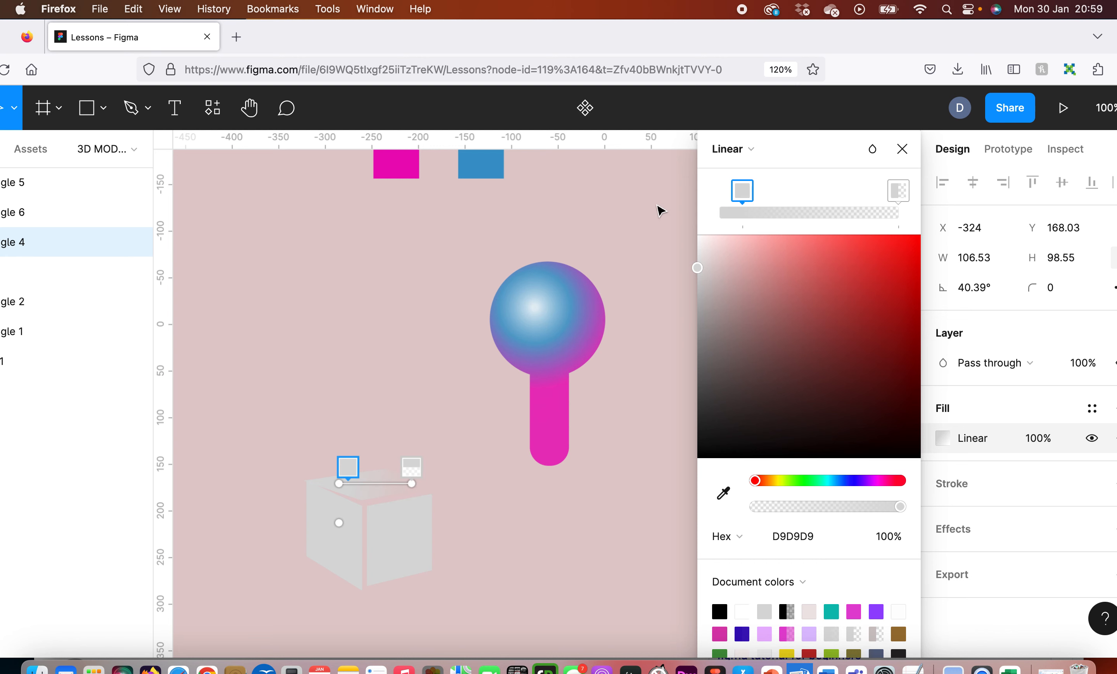
Sample the gradient's first stop from the magenta swatch (EA08B8) and its end stop from the blue swatch (3F99CB).
scroll(671, 243, "up", 2)
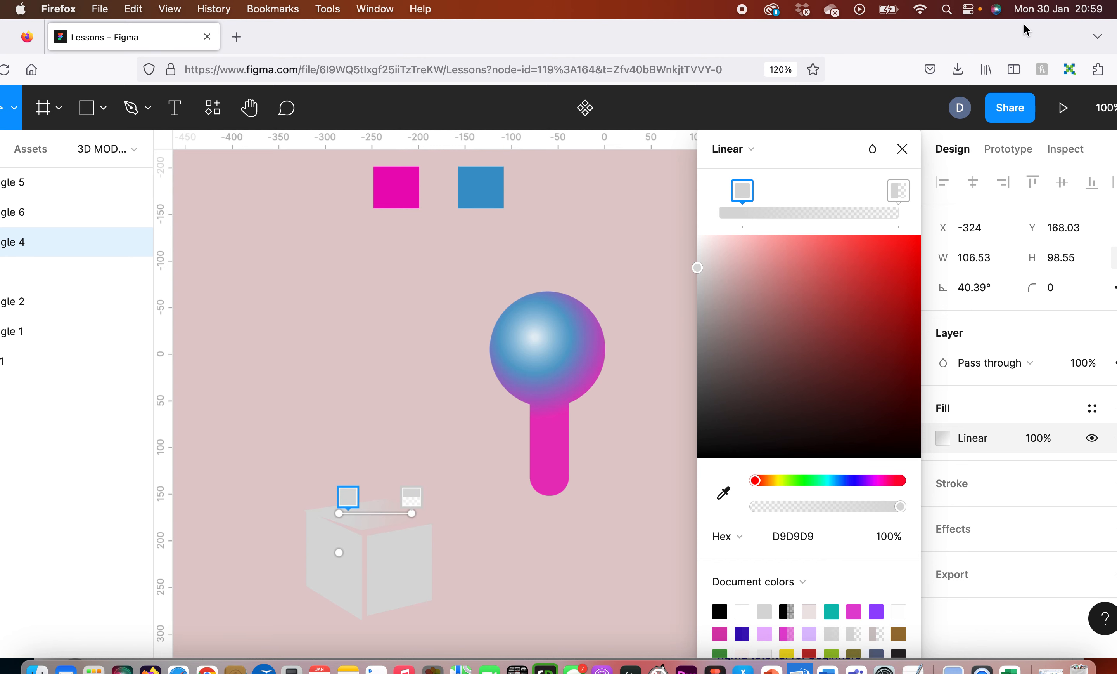
mouse_move(1024, 25)
left_mouse_down()
mouse_move(851, 49)
mouse_move(694, 41)
mouse_move(1043, 13)
left_mouse_up()
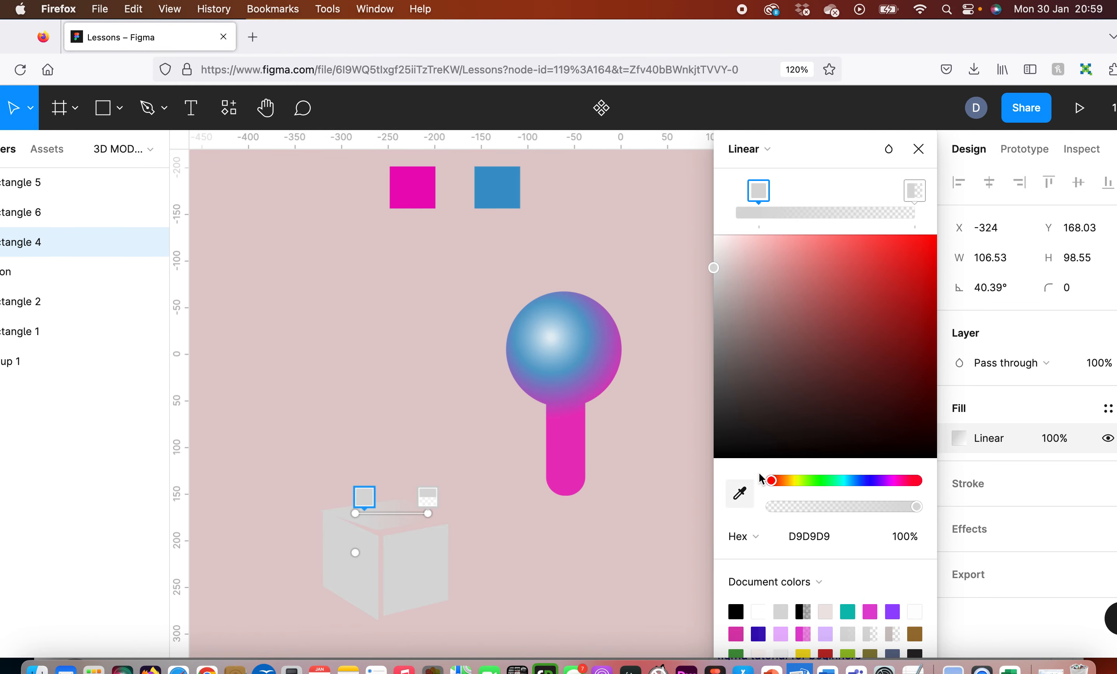
left_click(740, 493)
left_click(430, 182)
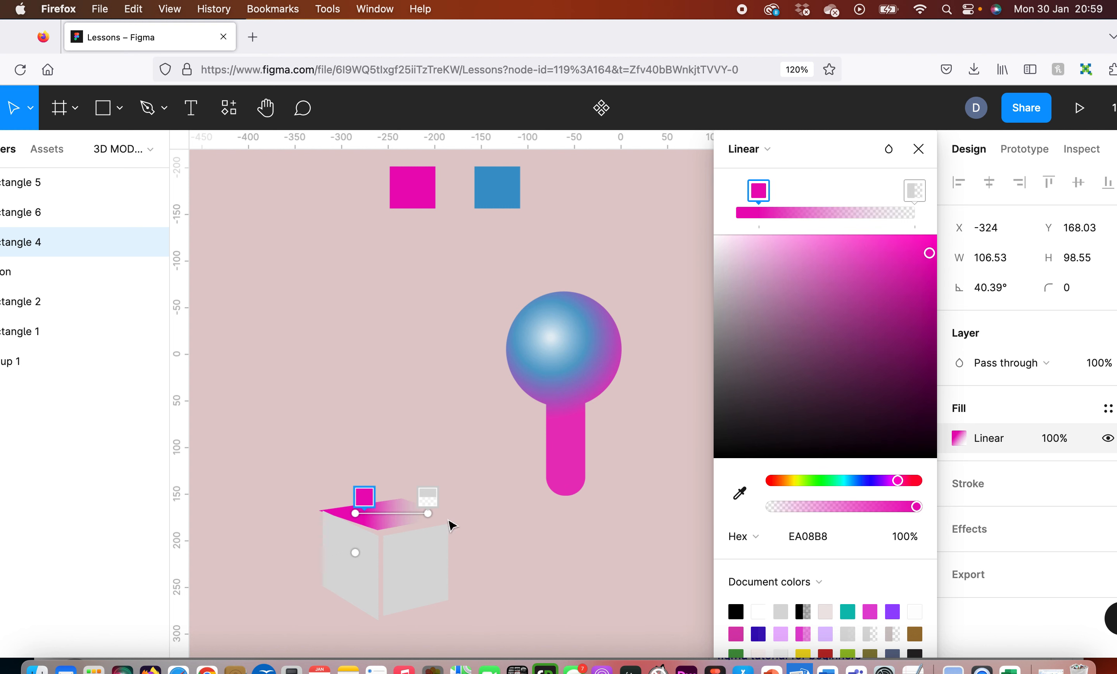
left_click(915, 190)
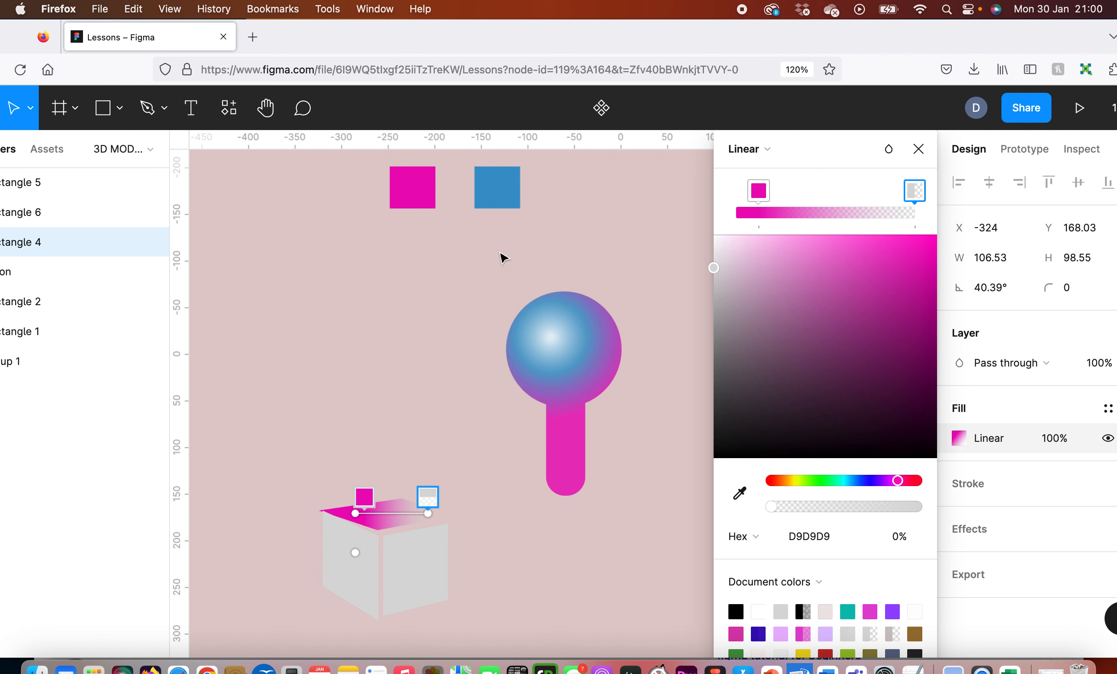
left_click(740, 492)
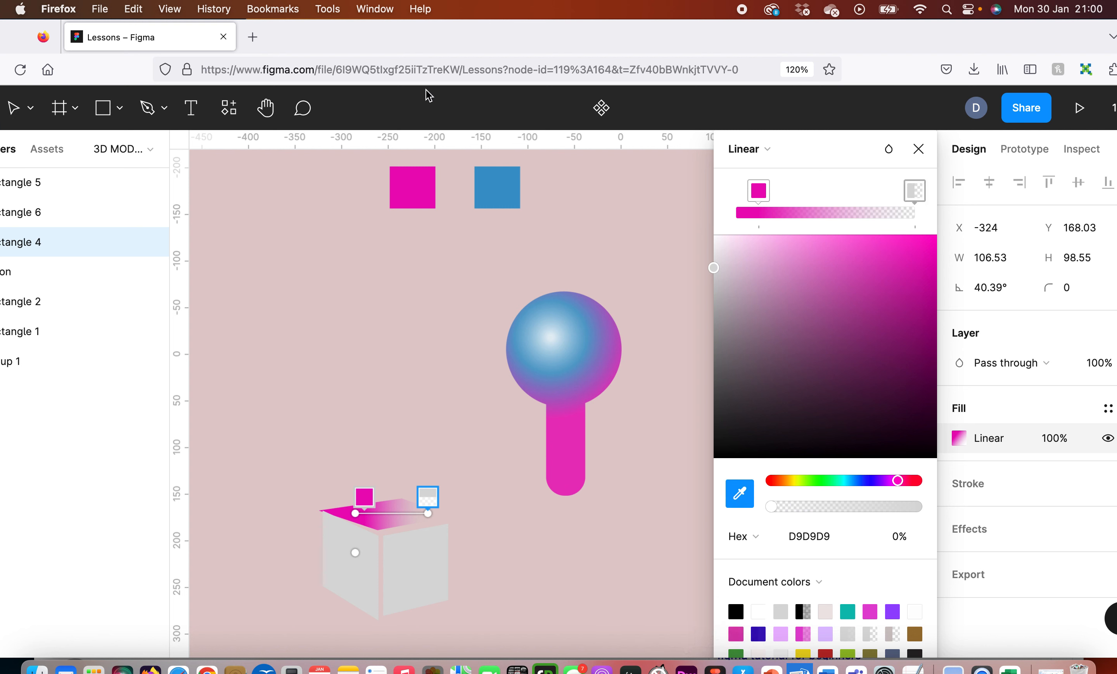
left_click(496, 171)
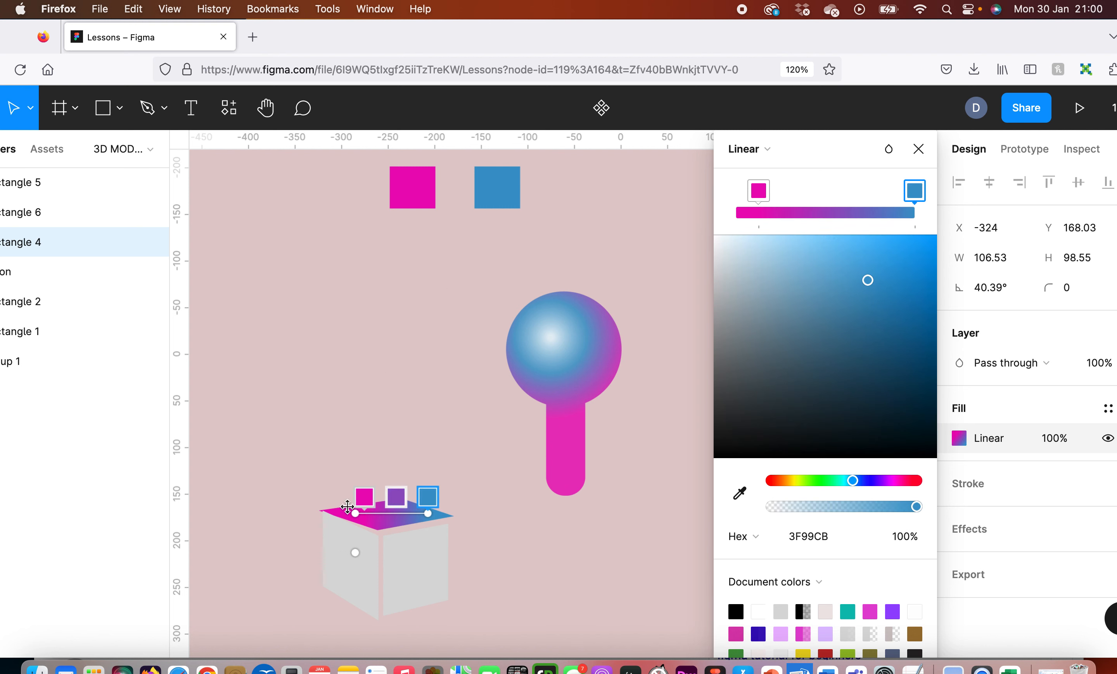
Stretch the top face's gradient line from just beyond its left corner to its right corner.
left_click_drag(355, 513, 308, 504)
left_click_drag(428, 513, 449, 513)
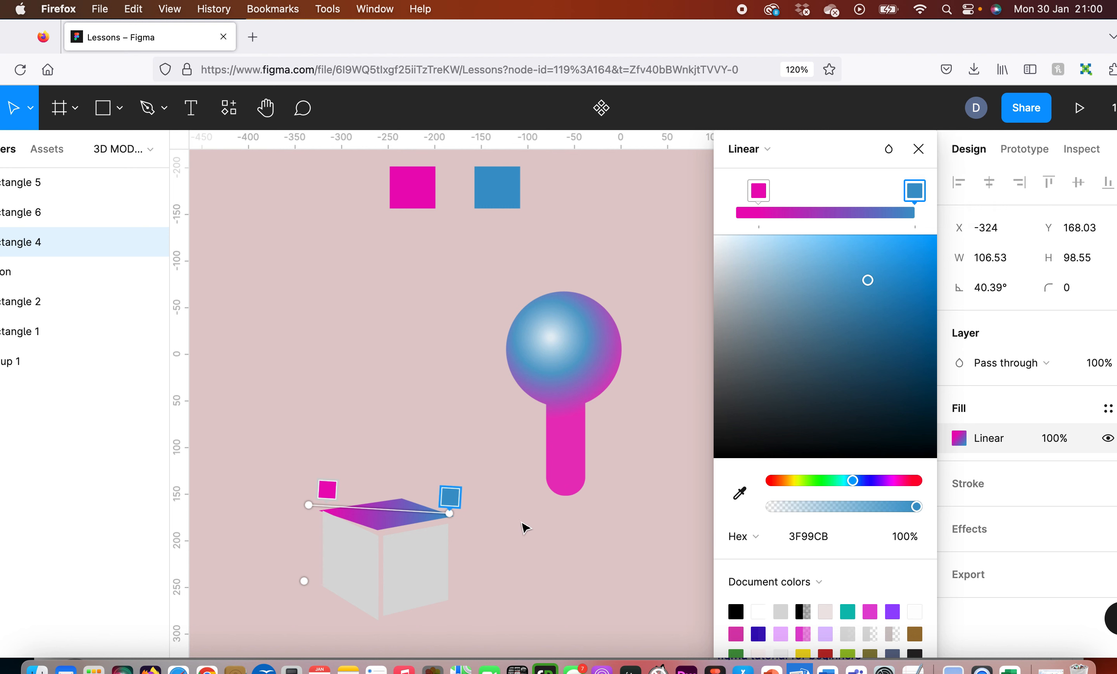
left_click(919, 149)
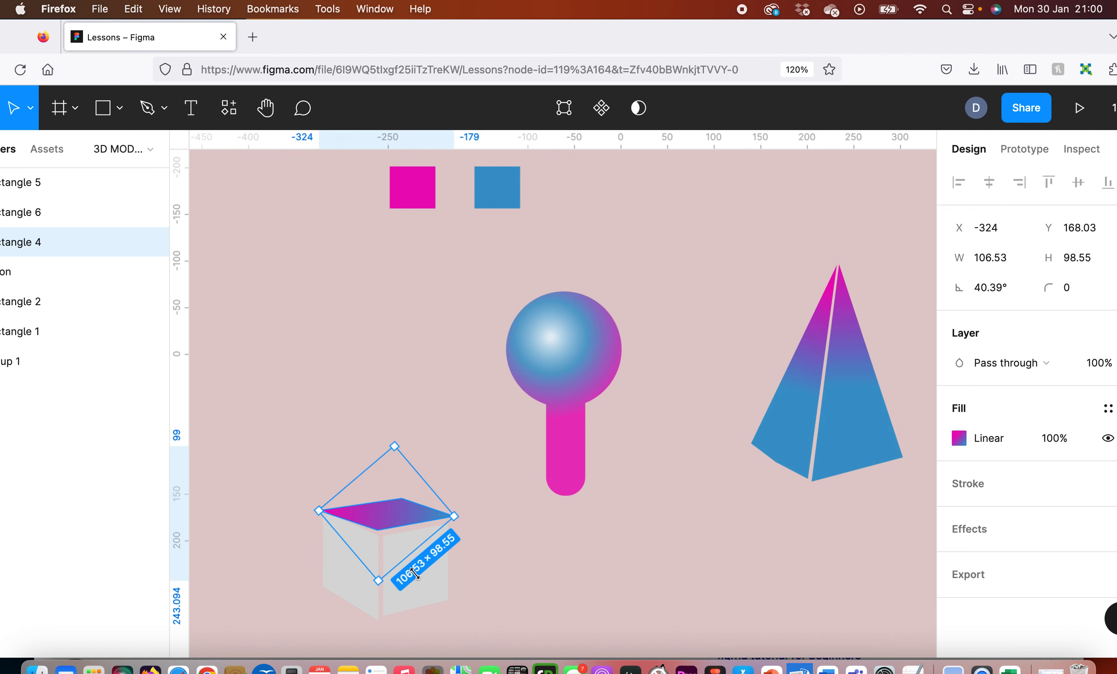
left_click(425, 587)
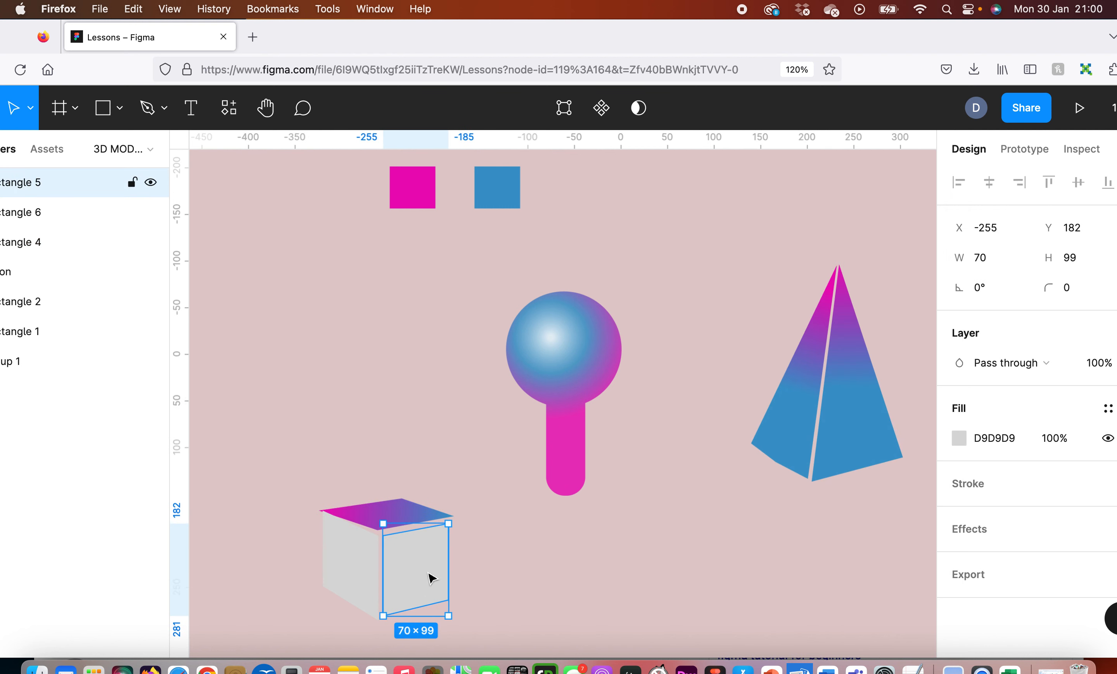
left_click(959, 437)
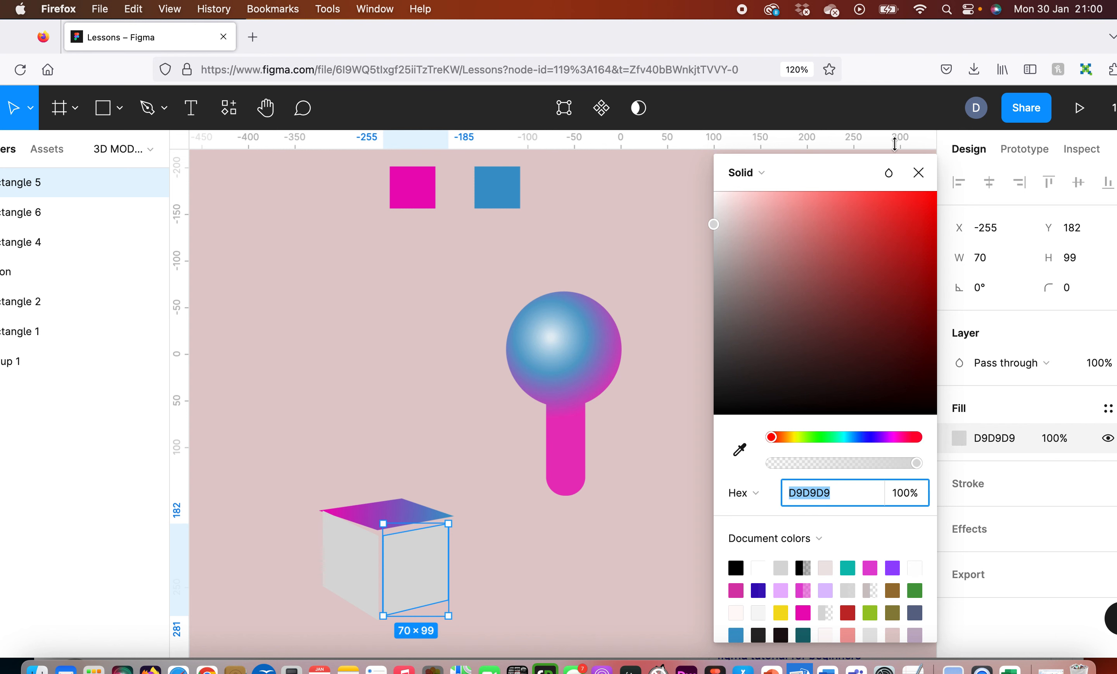
left_click(919, 173)
Select the cube's right face and change its solid fill to a linear gradient.
left_click_drag(855, 44, 709, 22)
left_click(277, 509)
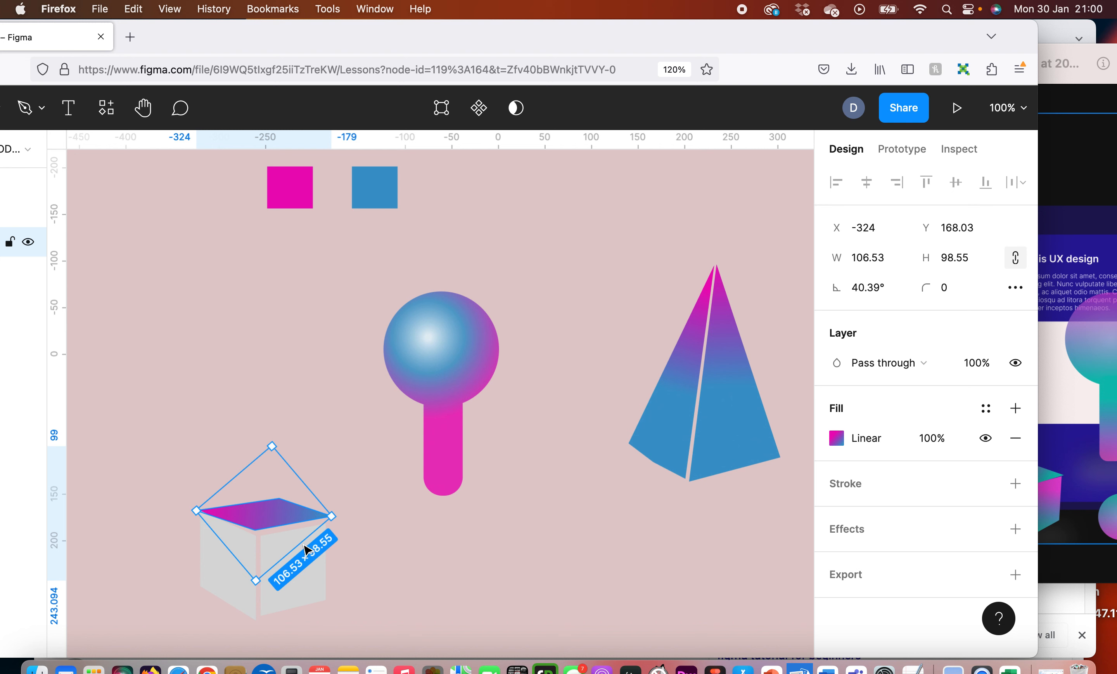
left_click(305, 564)
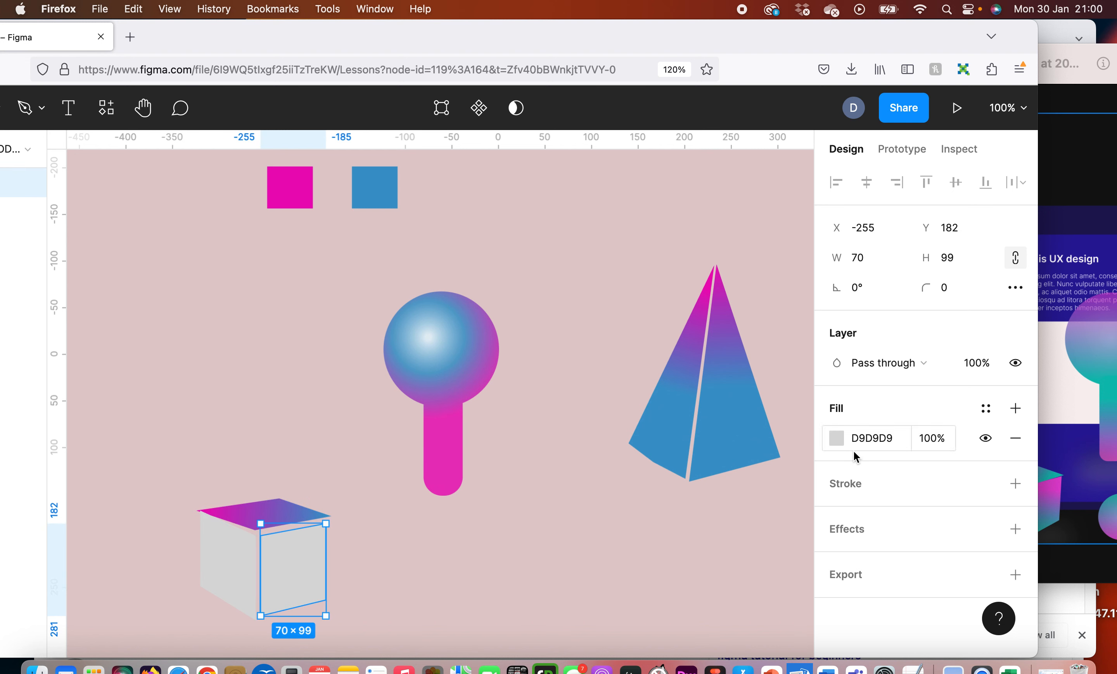
left_click(840, 440)
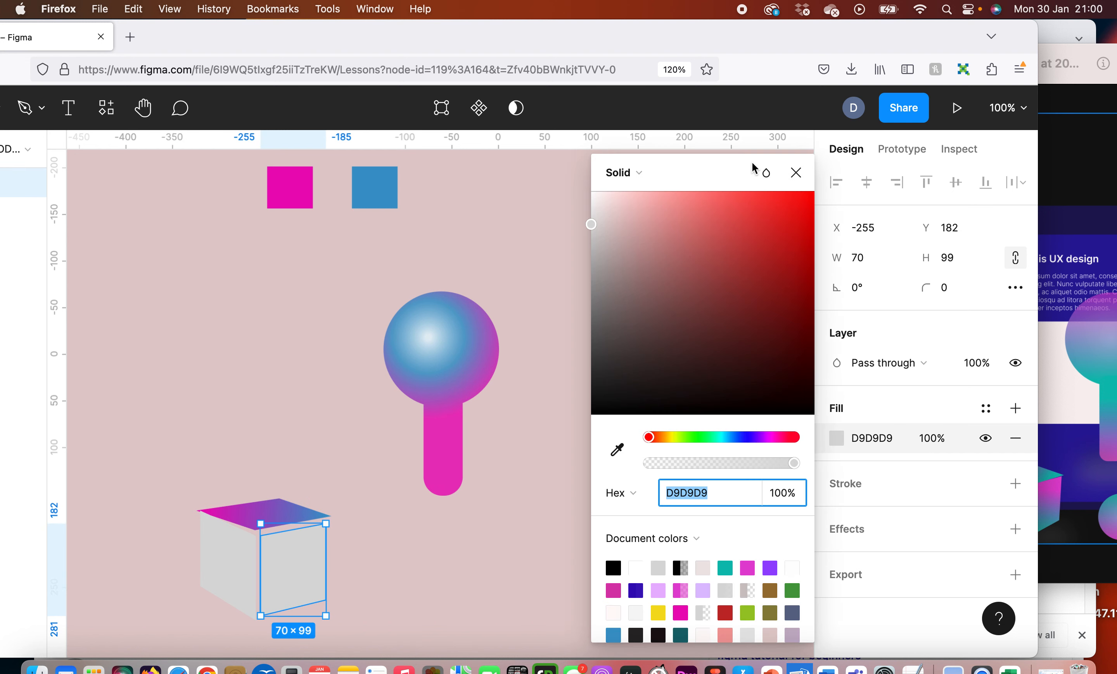
left_click(649, 173)
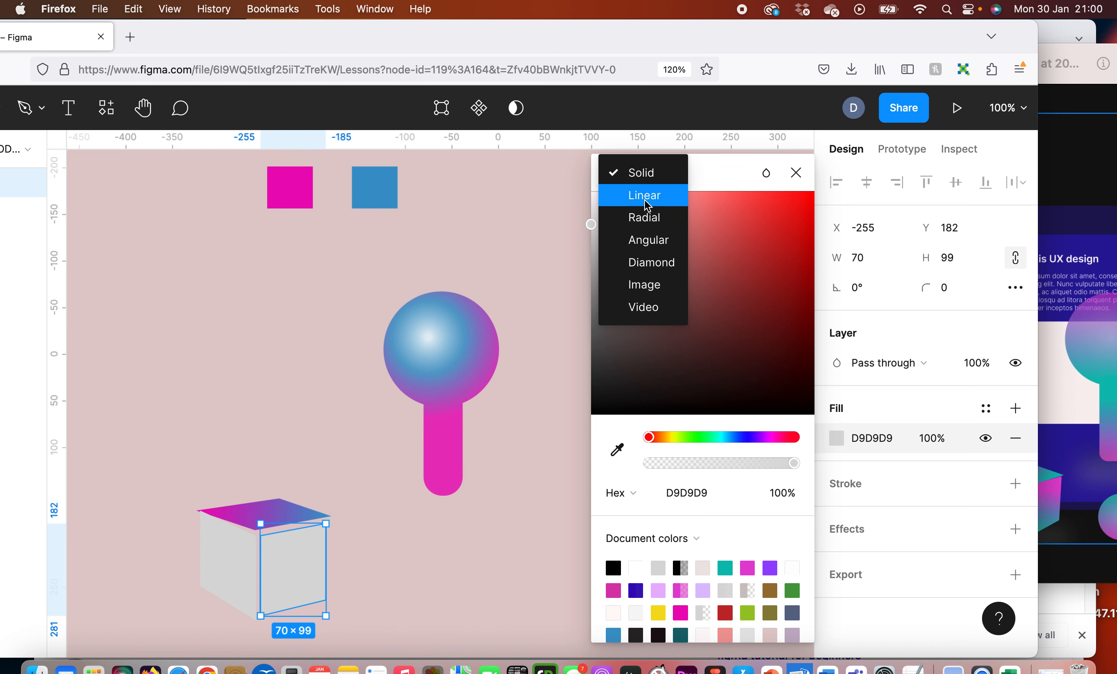
left_click(647, 196)
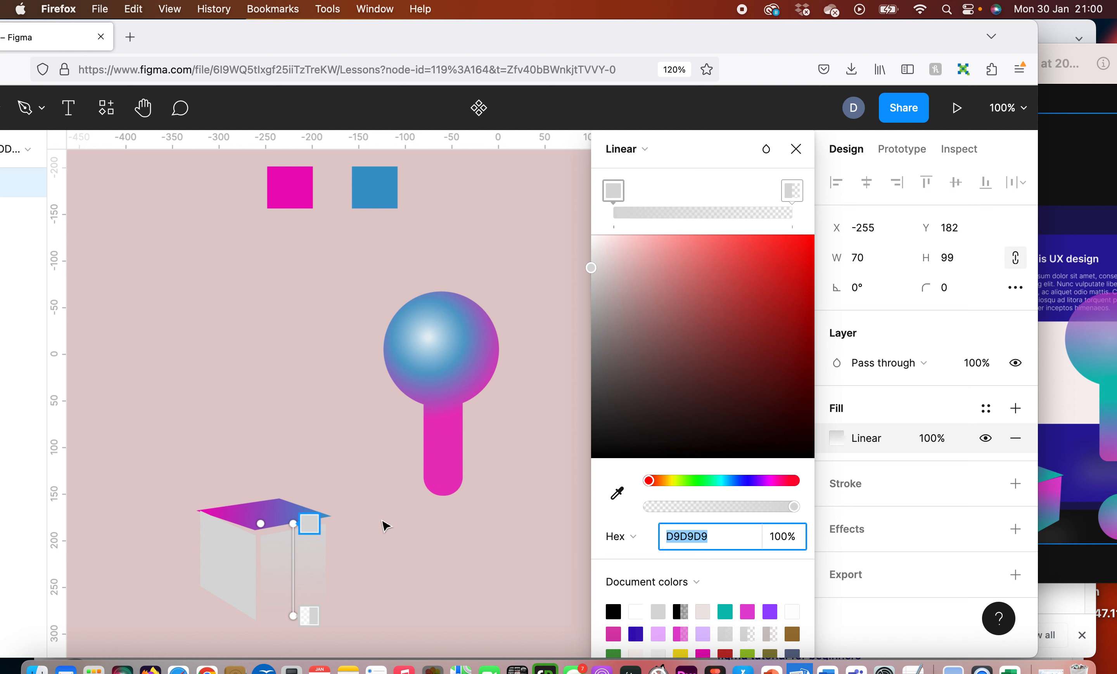
Sample the right face's gradient stops from the magenta (EA08B8) and blue (3F99CB) swatches, and extend the gradient line slightly below the face.
left_click(617, 492)
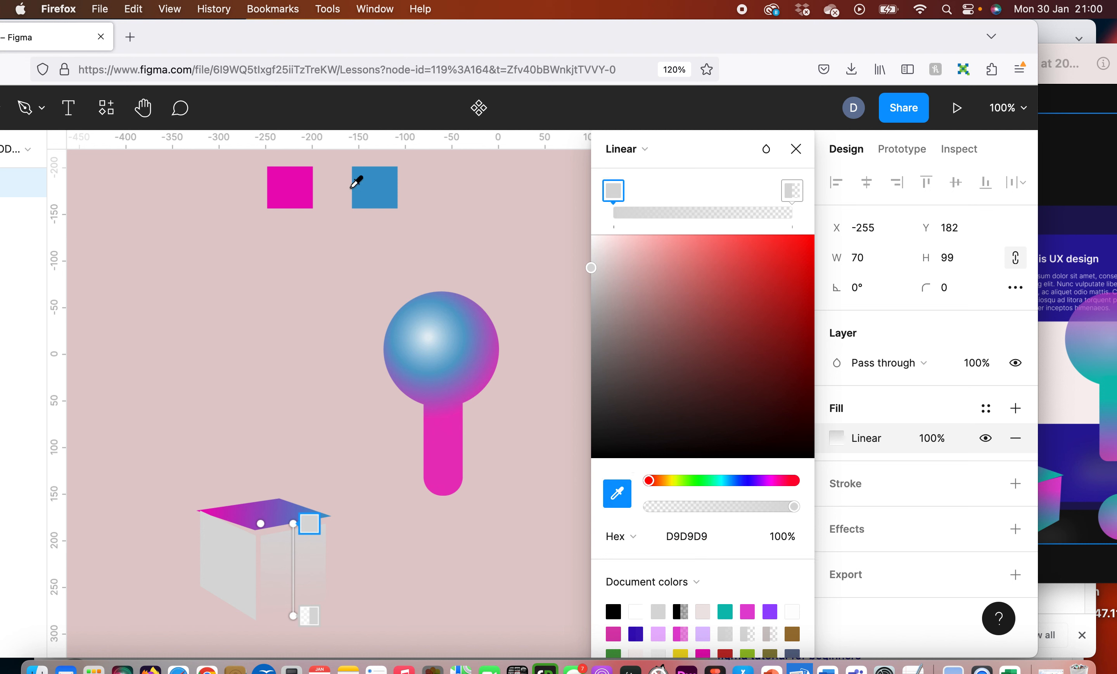
left_click(308, 186)
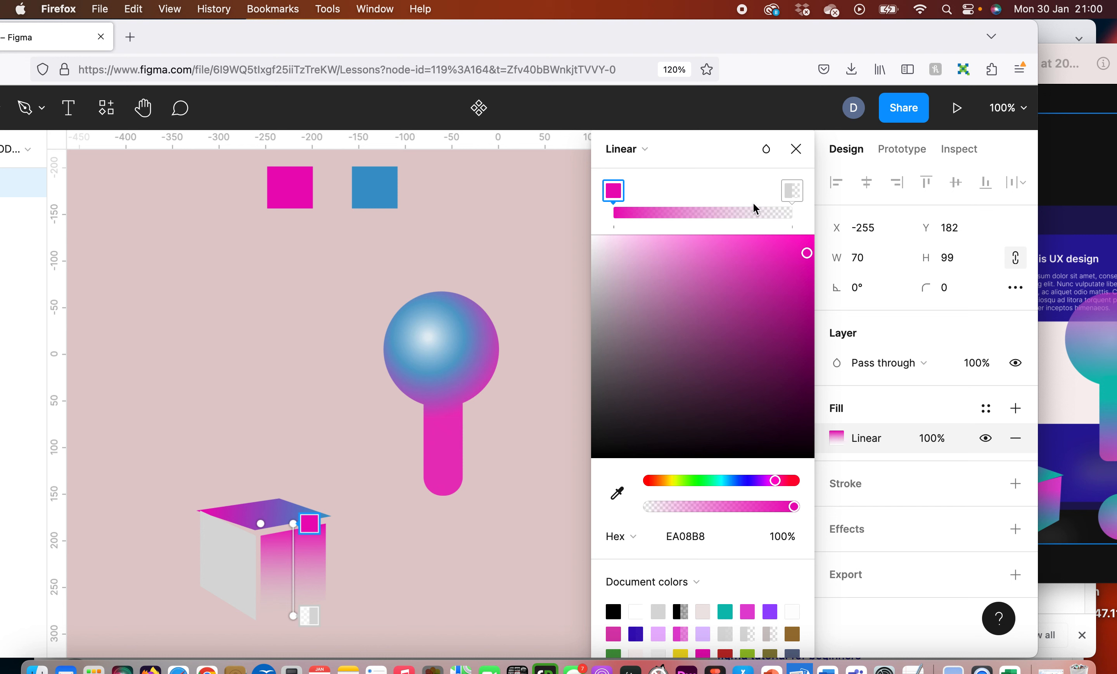
left_click(793, 191)
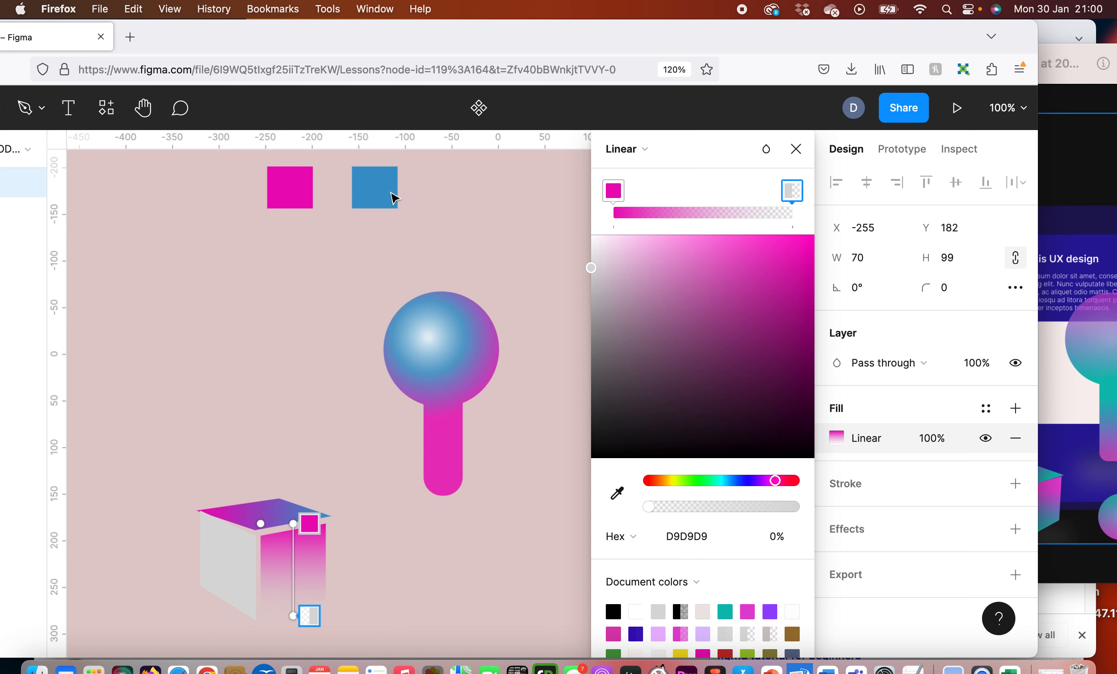
left_click(615, 499)
left_click(372, 178)
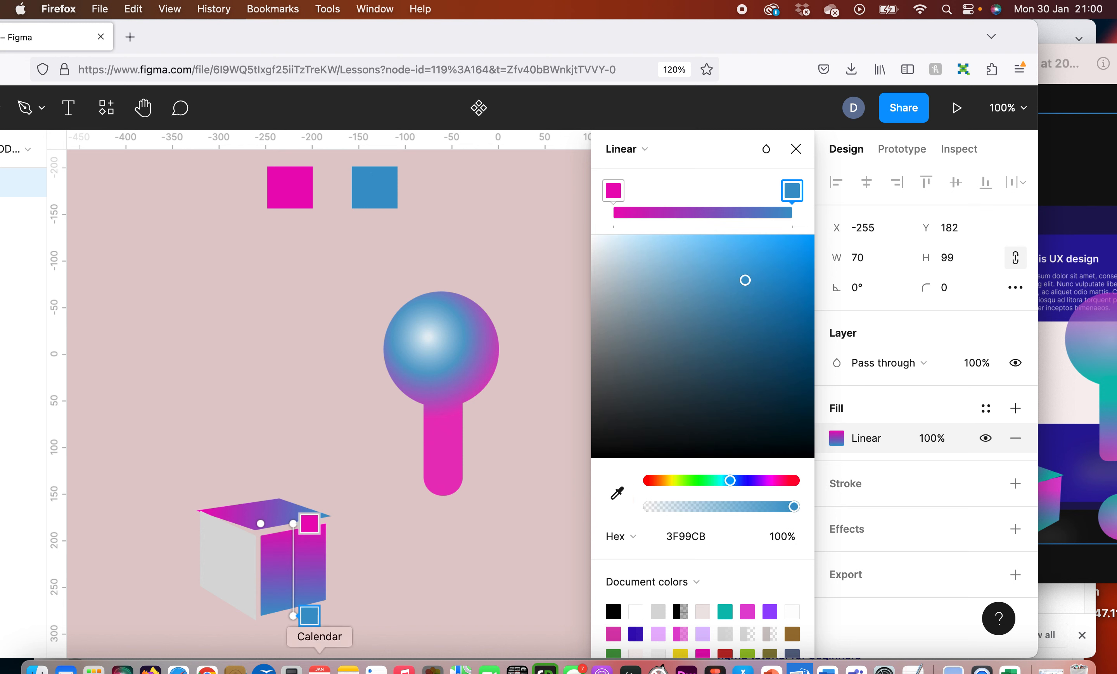
left_click_drag(291, 618, 298, 629)
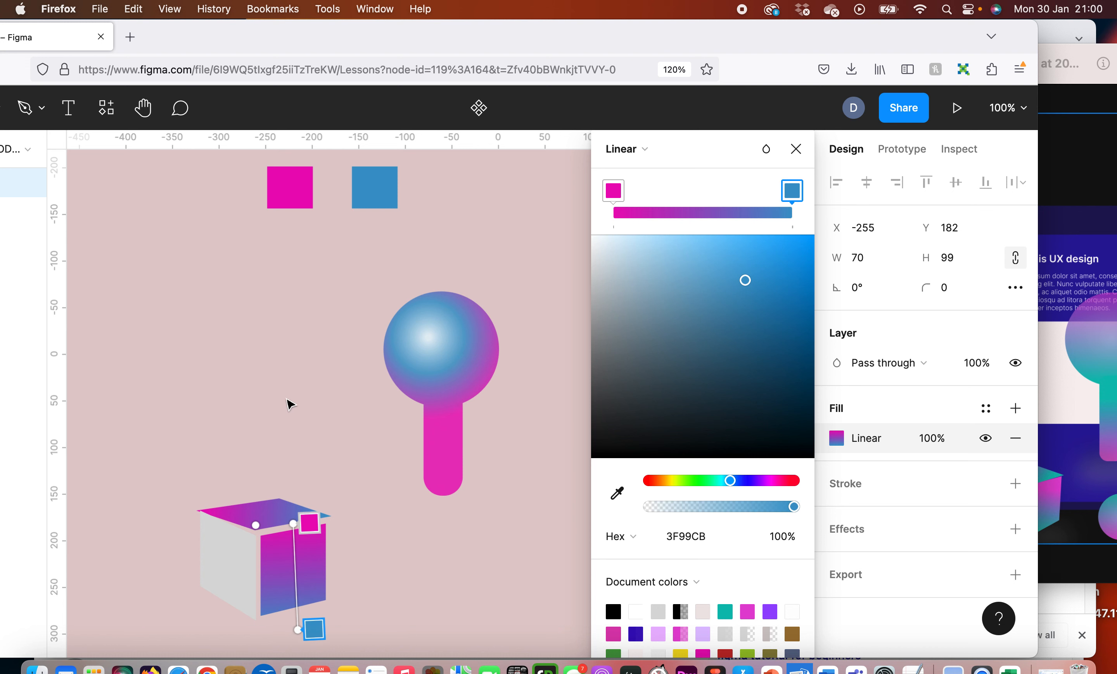
left_click(796, 148)
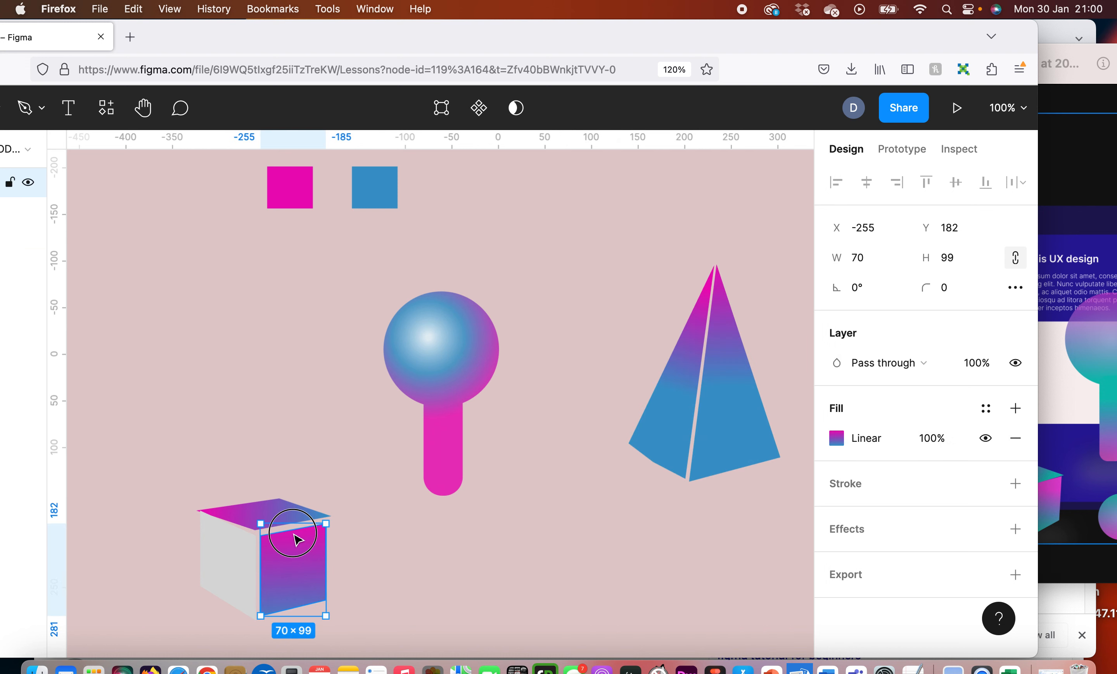
Reshape the cube's top face by moving its front corner and its right corner (X -183, Y 179) closer to the right face.
left_click(284, 515)
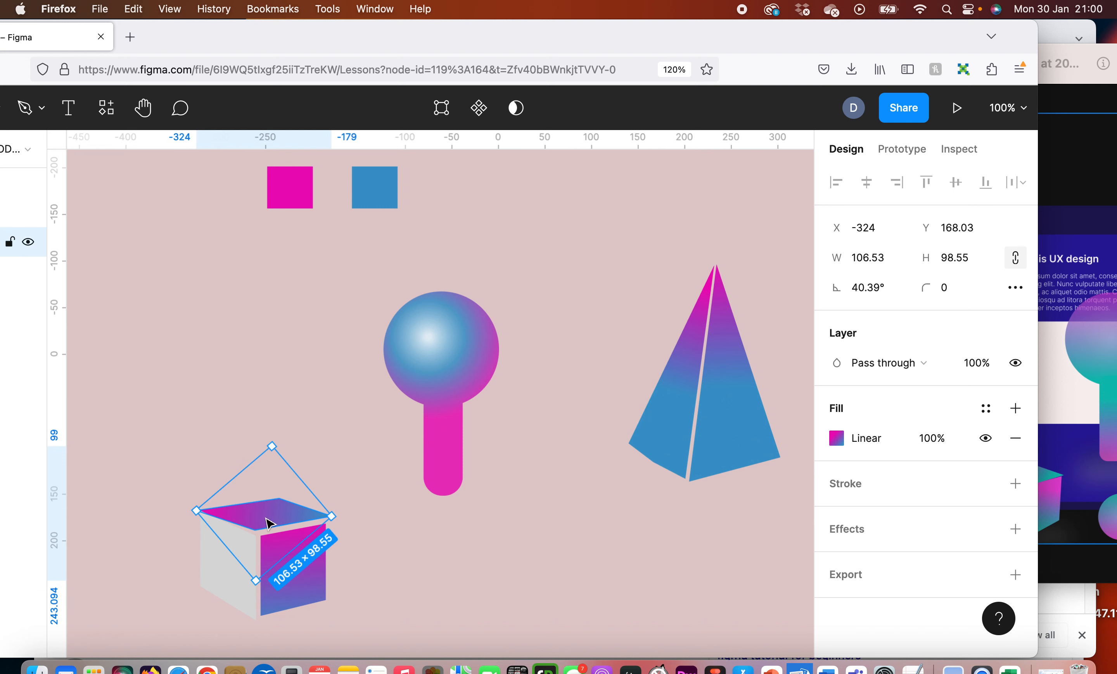
double_click(280, 510)
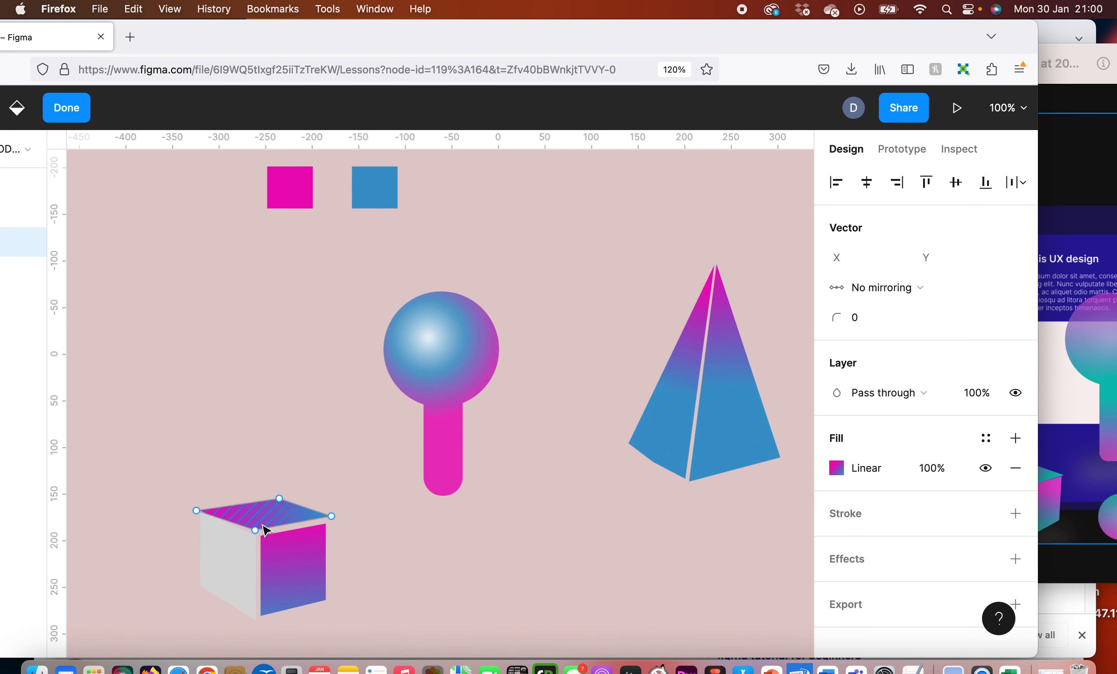
left_click_drag(258, 526, 264, 530)
left_click_drag(334, 514, 330, 521)
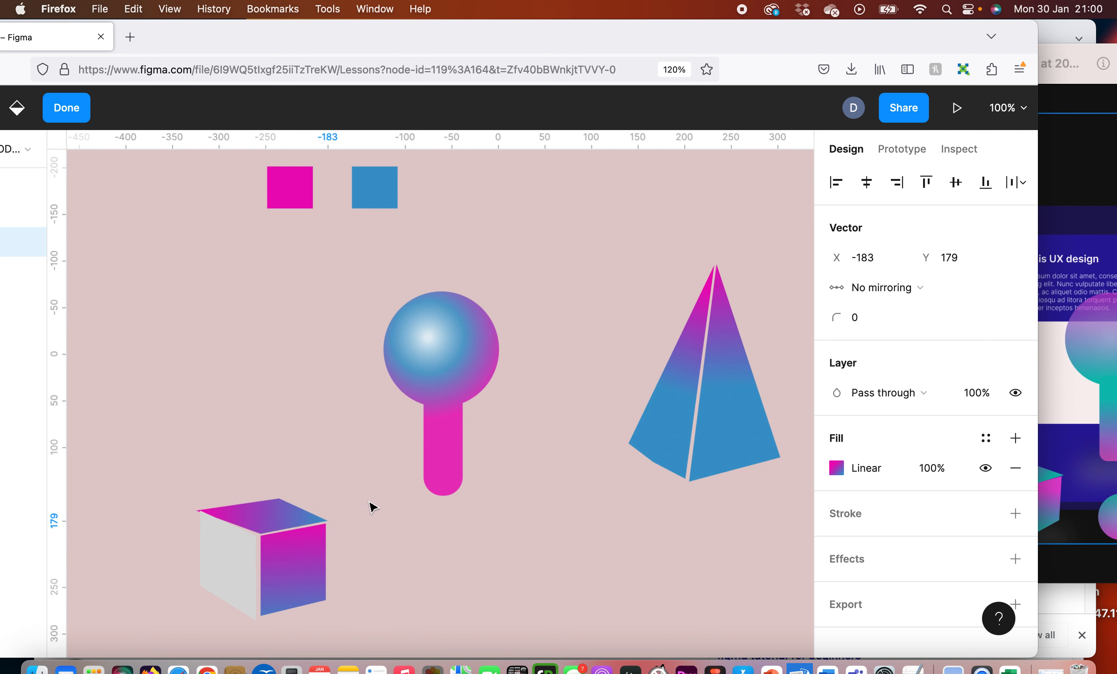
left_click(226, 566)
left_click(221, 576)
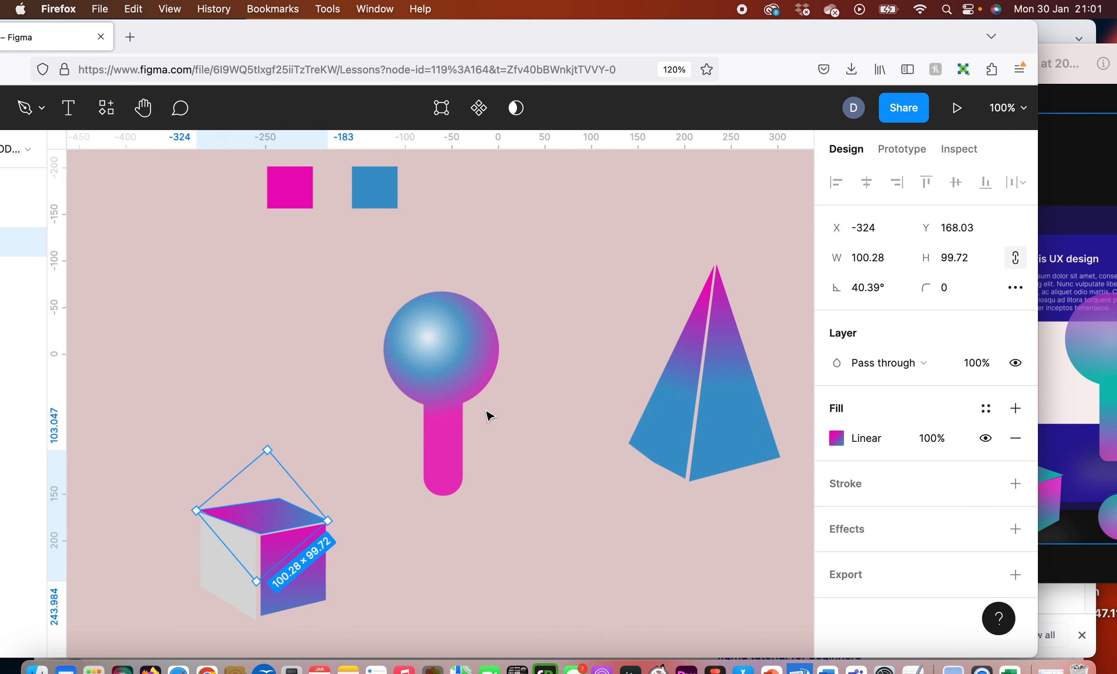
Change the cube's left face to a linear gradient fill and check the reference screenshot's cubes in Preview.
left_click_drag(867, 24, 880, 19)
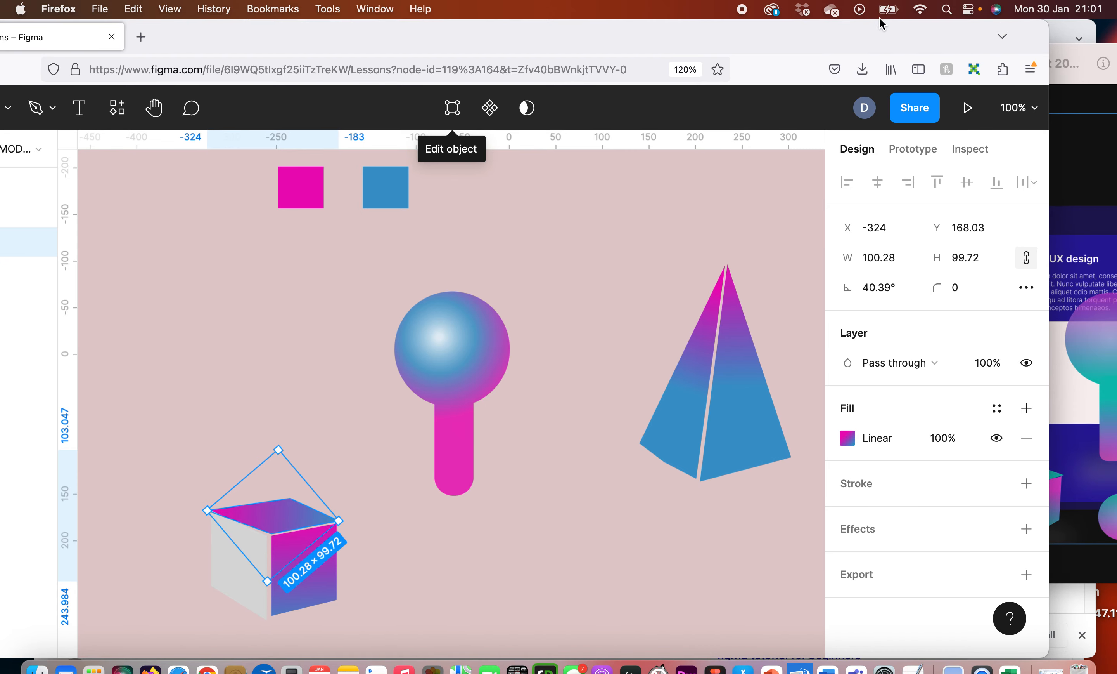
left_click(232, 582)
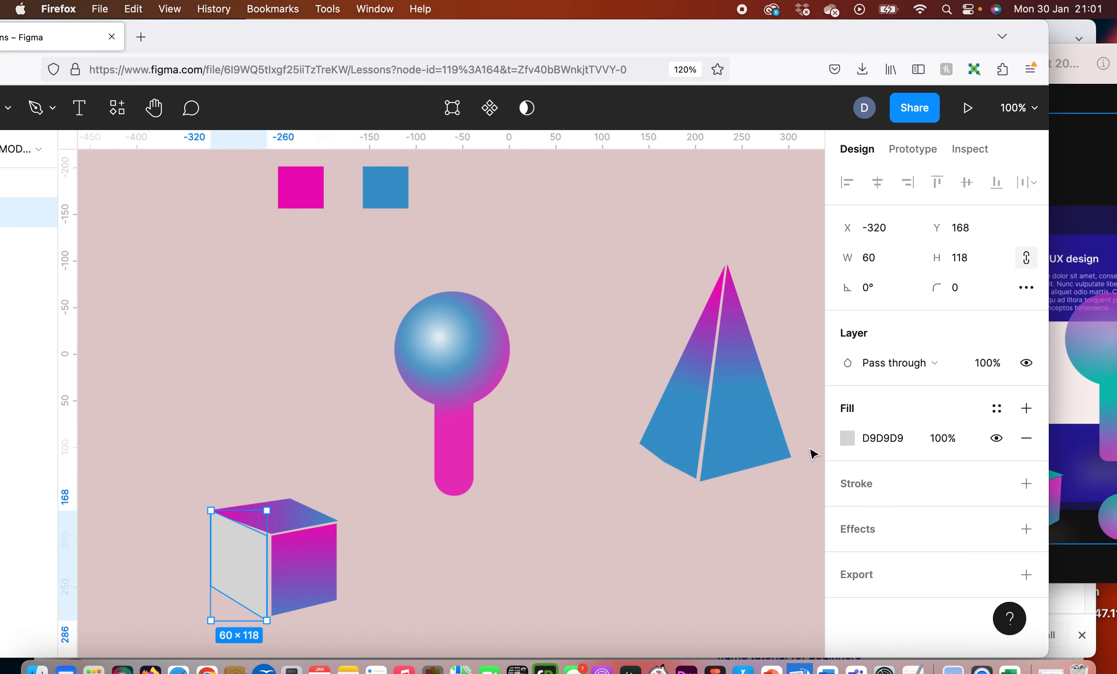
left_click(847, 438)
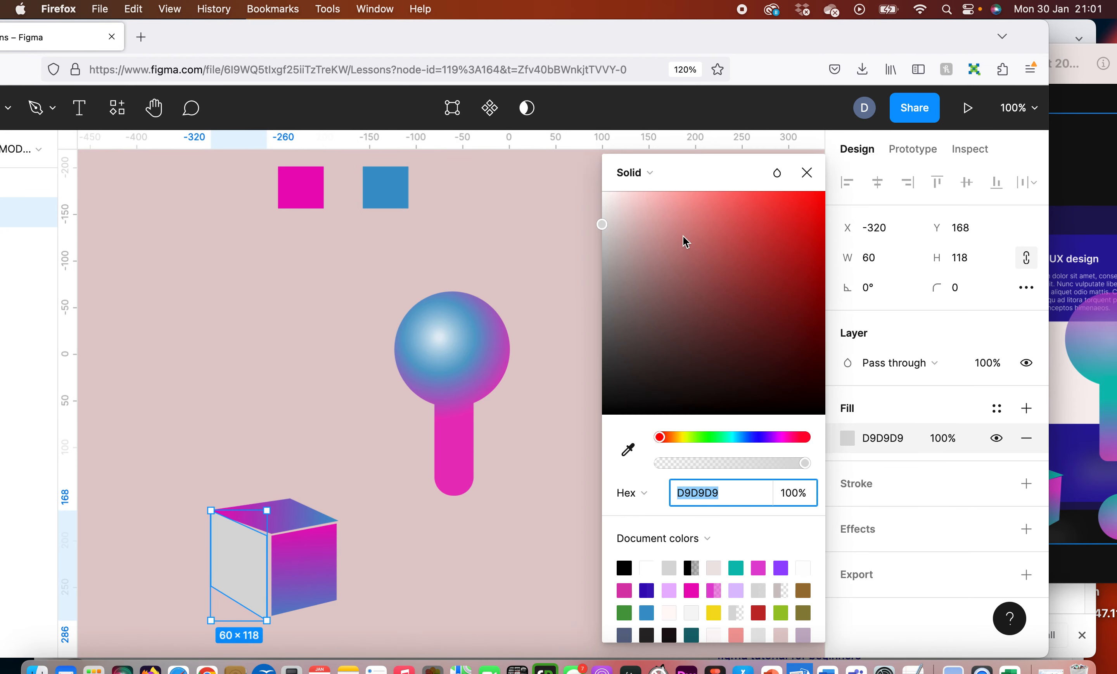
left_click(668, 174)
left_click(666, 194)
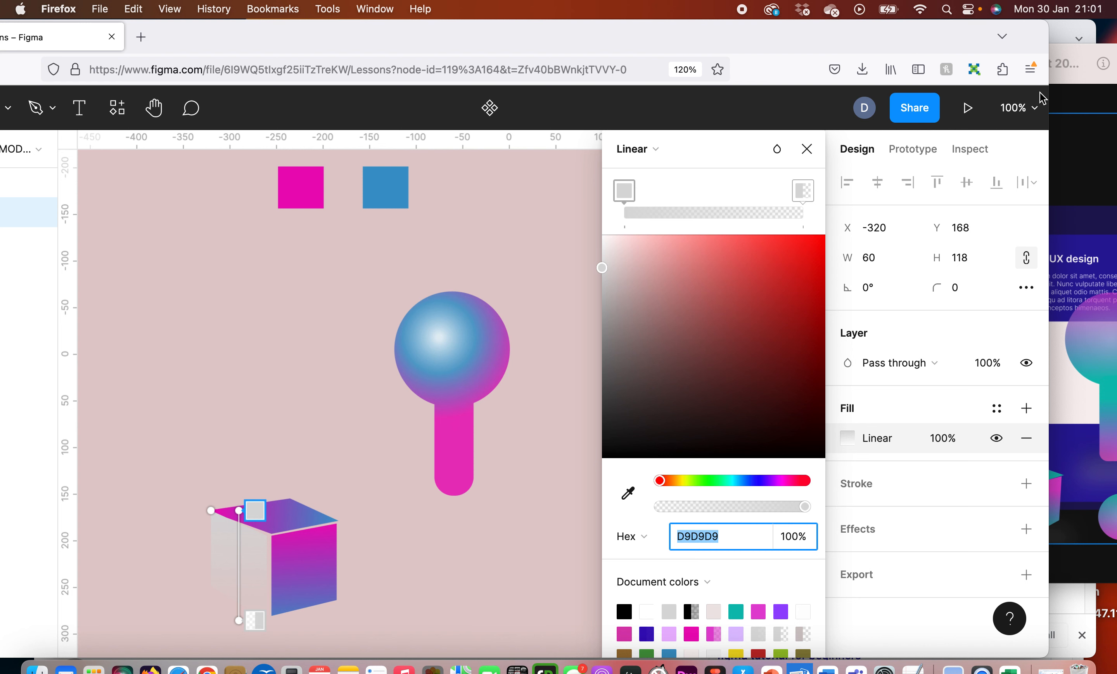
left_click(1112, 116)
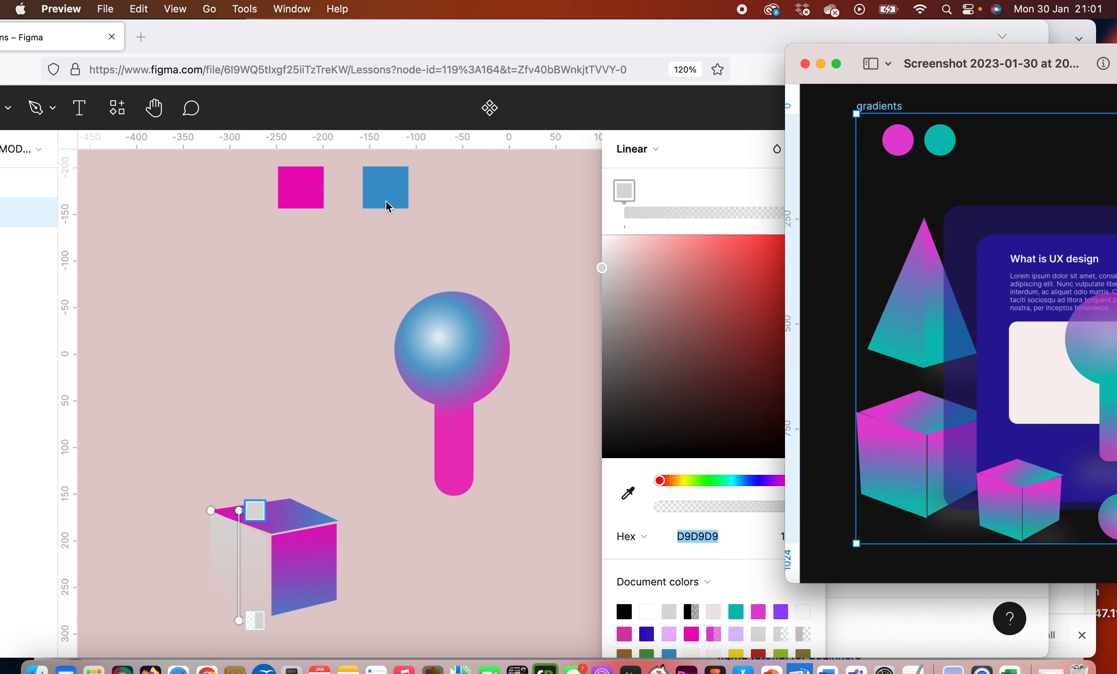
left_click(494, 220)
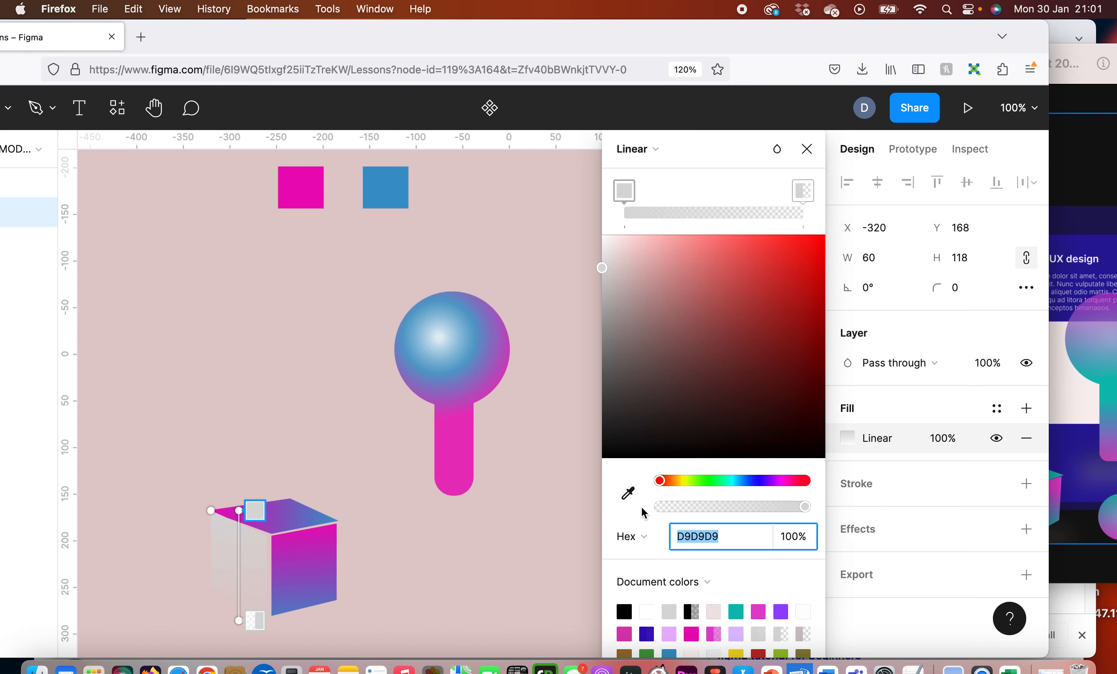
Sample the left face's gradient from the magenta (EA08B8) and blue (3F99CB) swatches, and shorten the gradient line to about half the face's height.
left_click(628, 492)
left_click(317, 195)
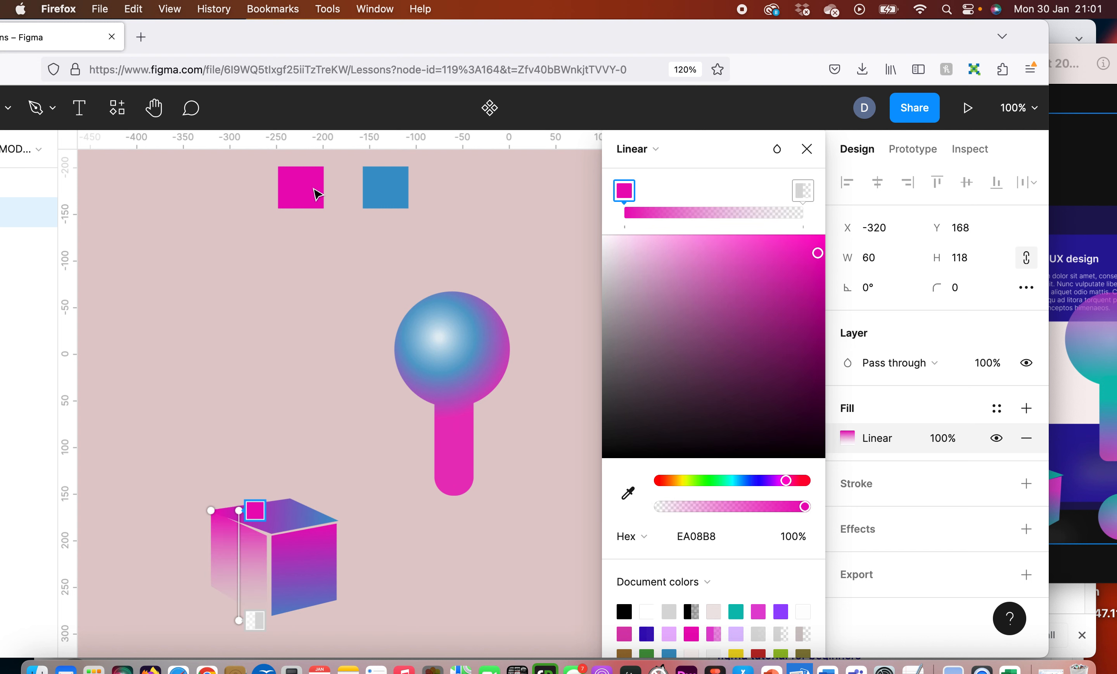
left_click(255, 620)
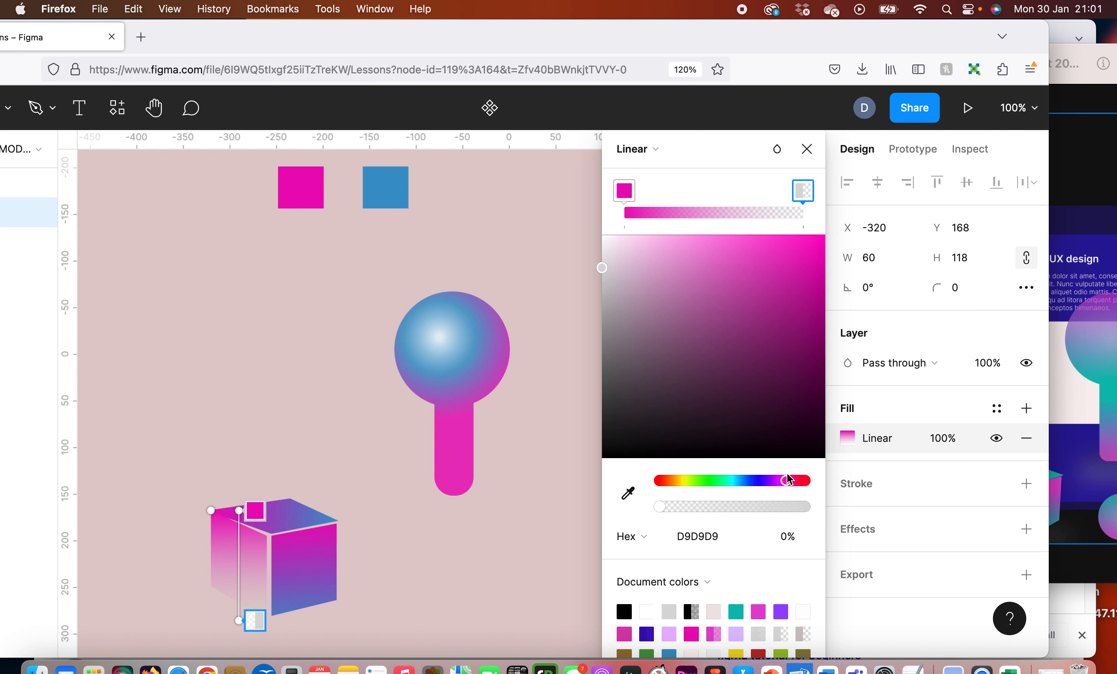
left_click(628, 493)
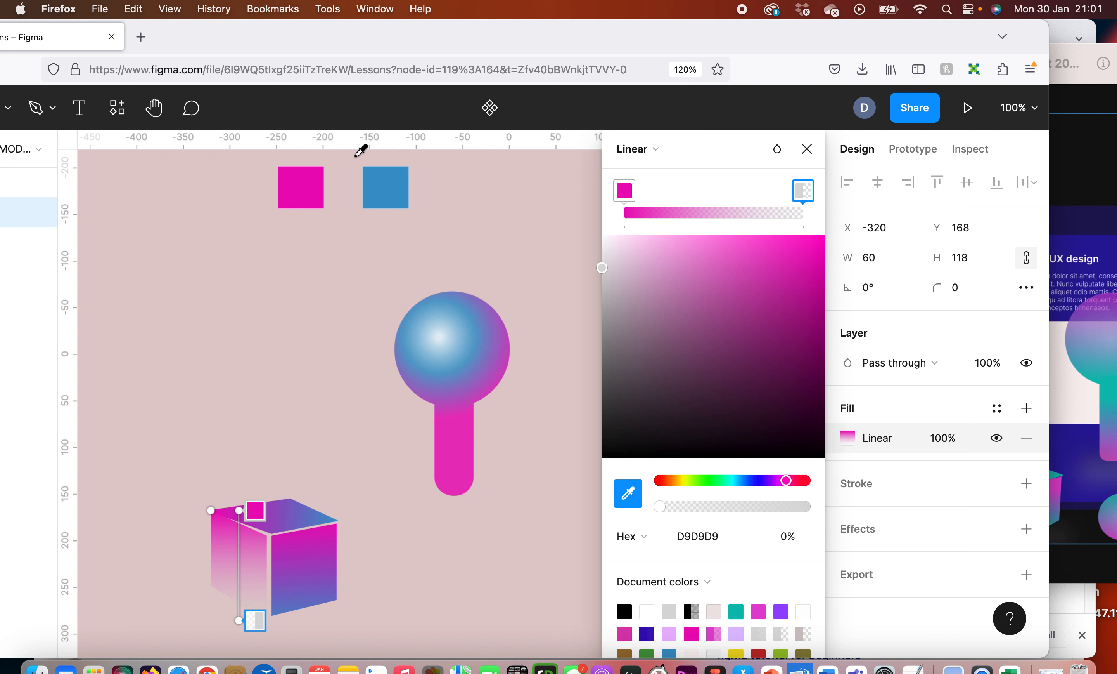
left_click(386, 182)
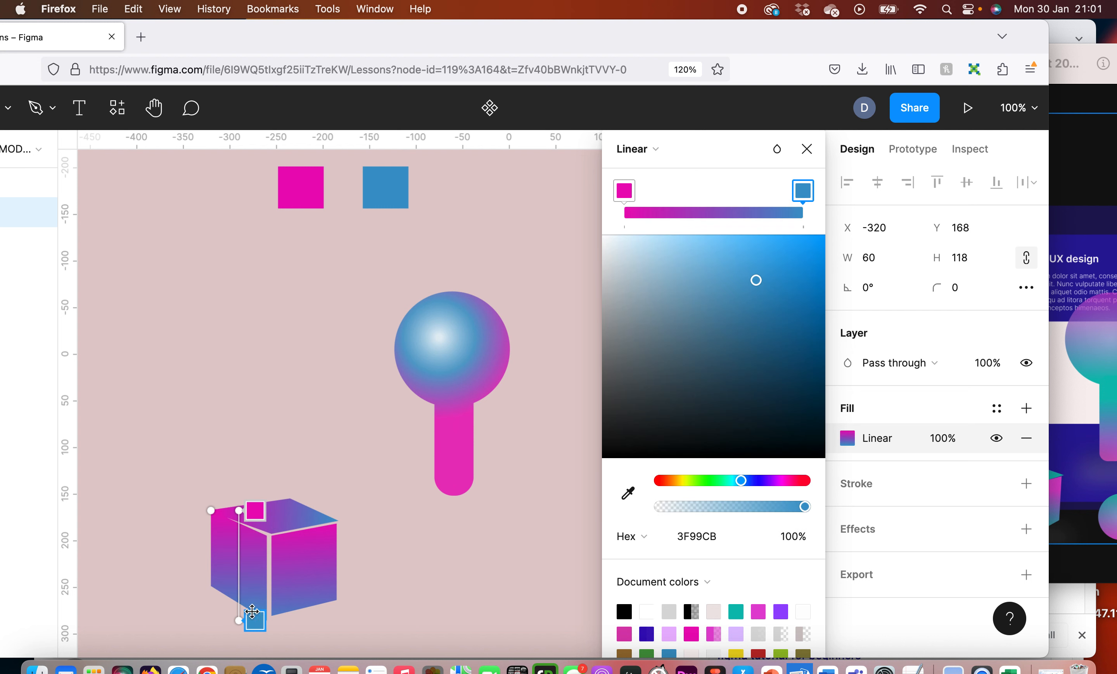
left_click_drag(242, 622, 239, 571)
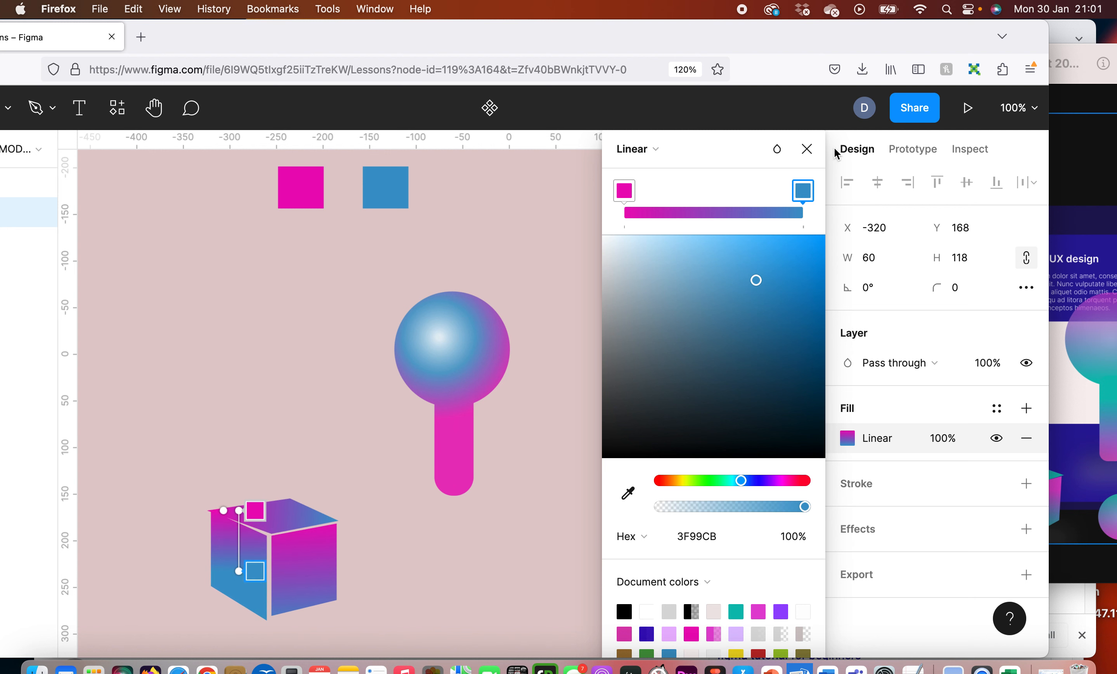
left_click(808, 149)
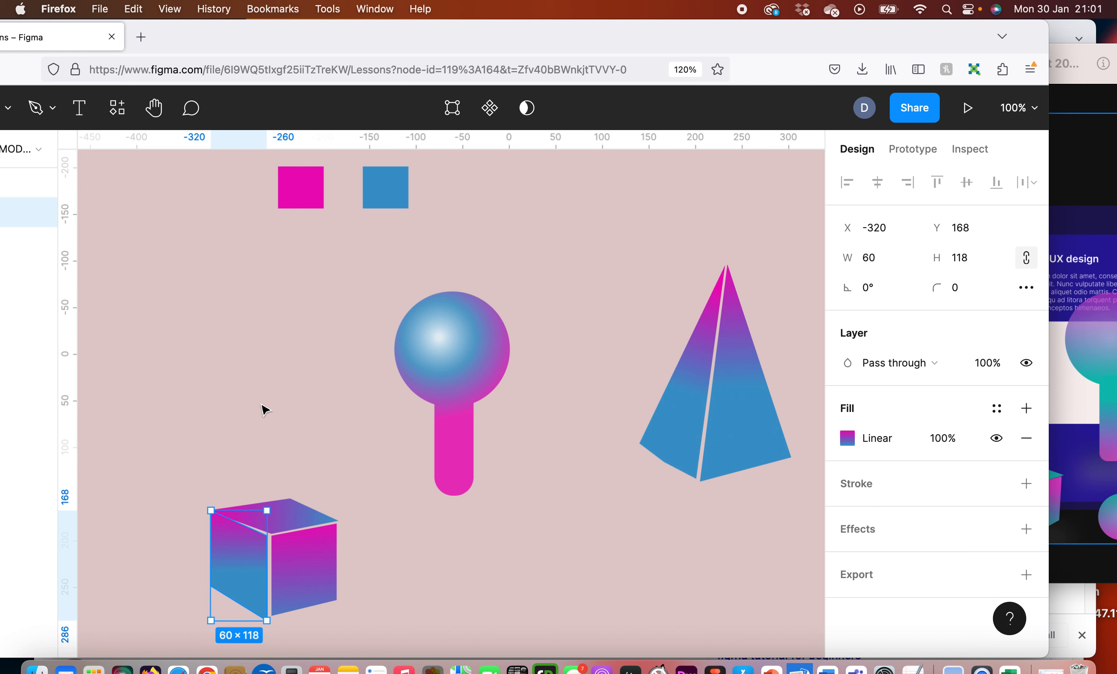
Group the cube's three faces.
left_click_drag(222, 484, 361, 611)
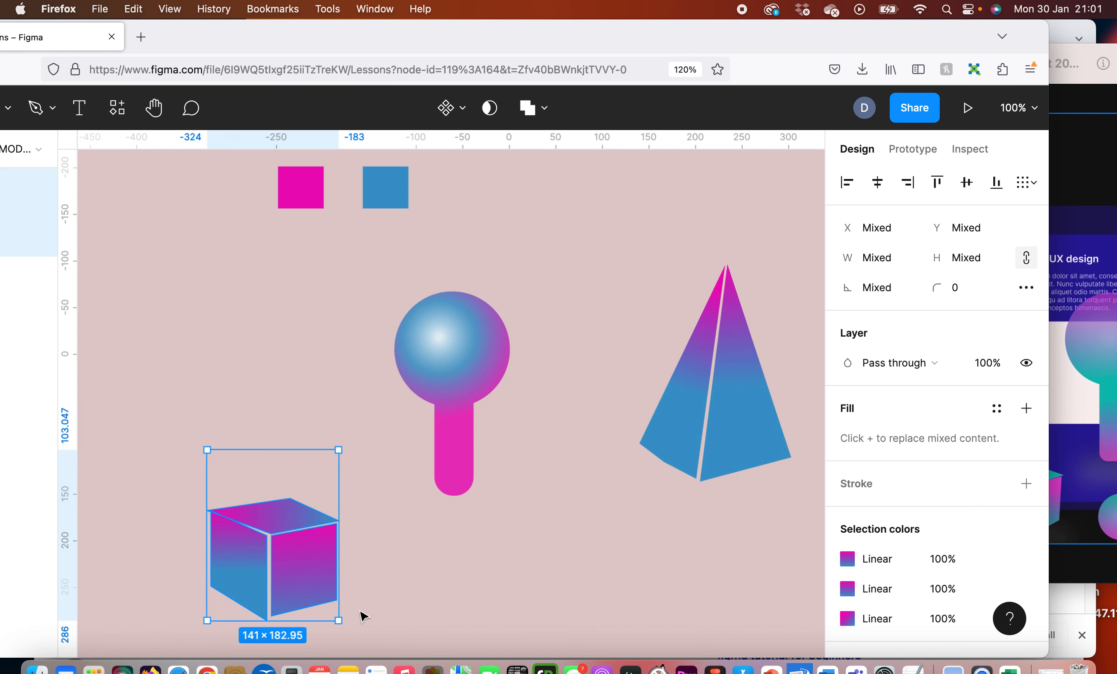
left_click(416, 542)
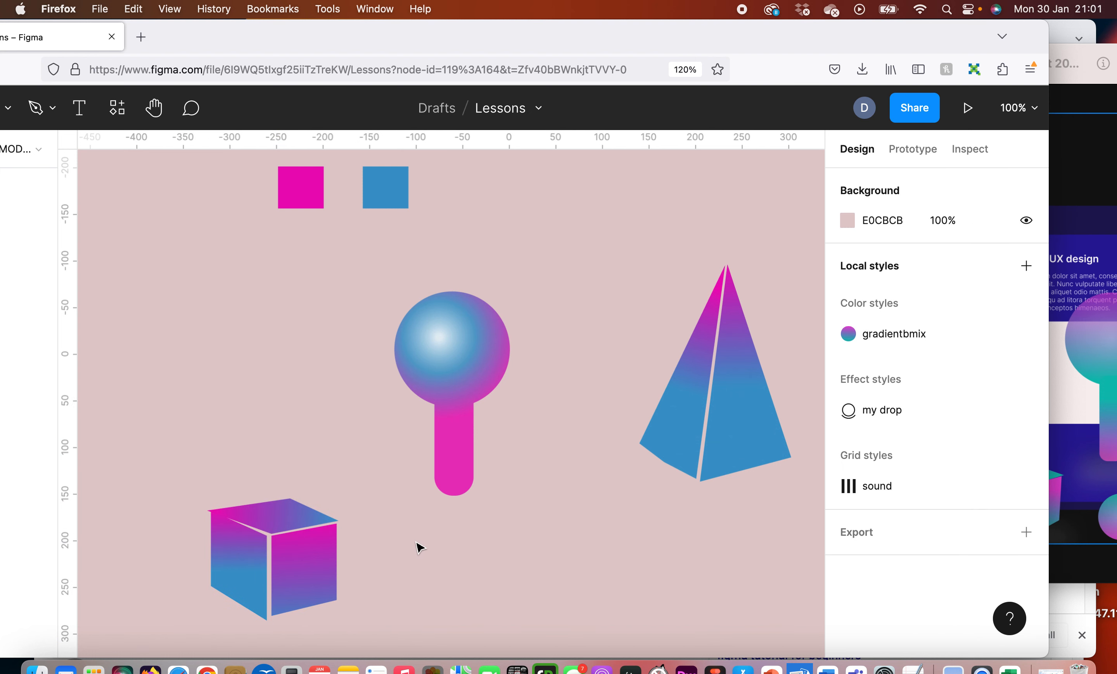
left_click(279, 572)
left_click_drag(208, 448, 362, 603)
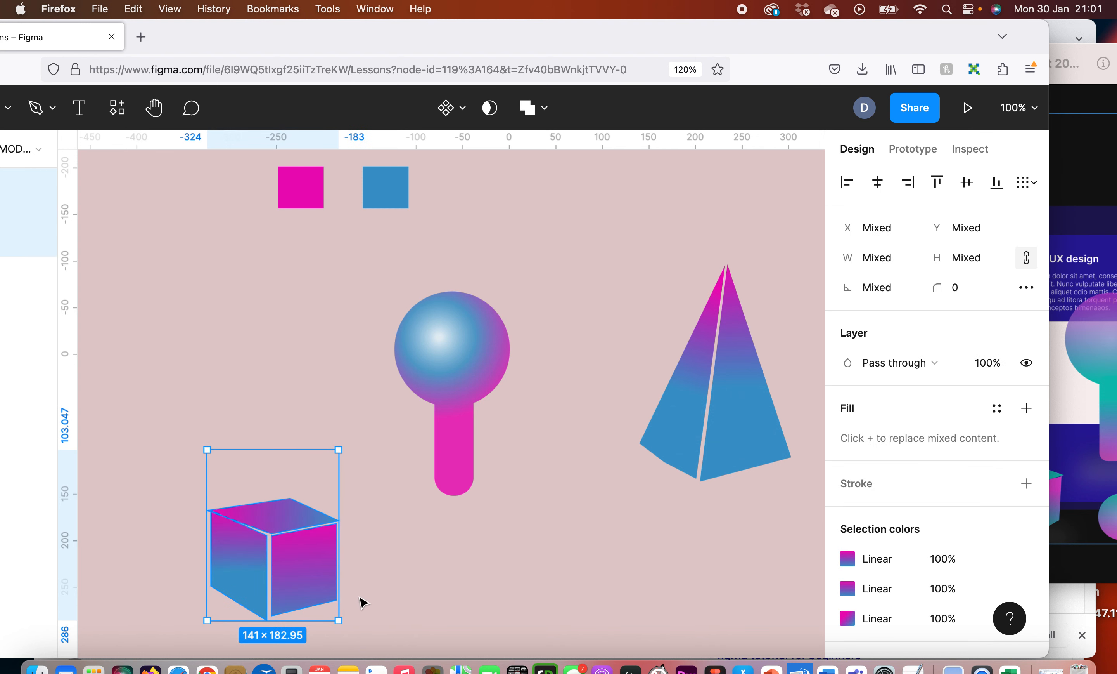
key("super+g")
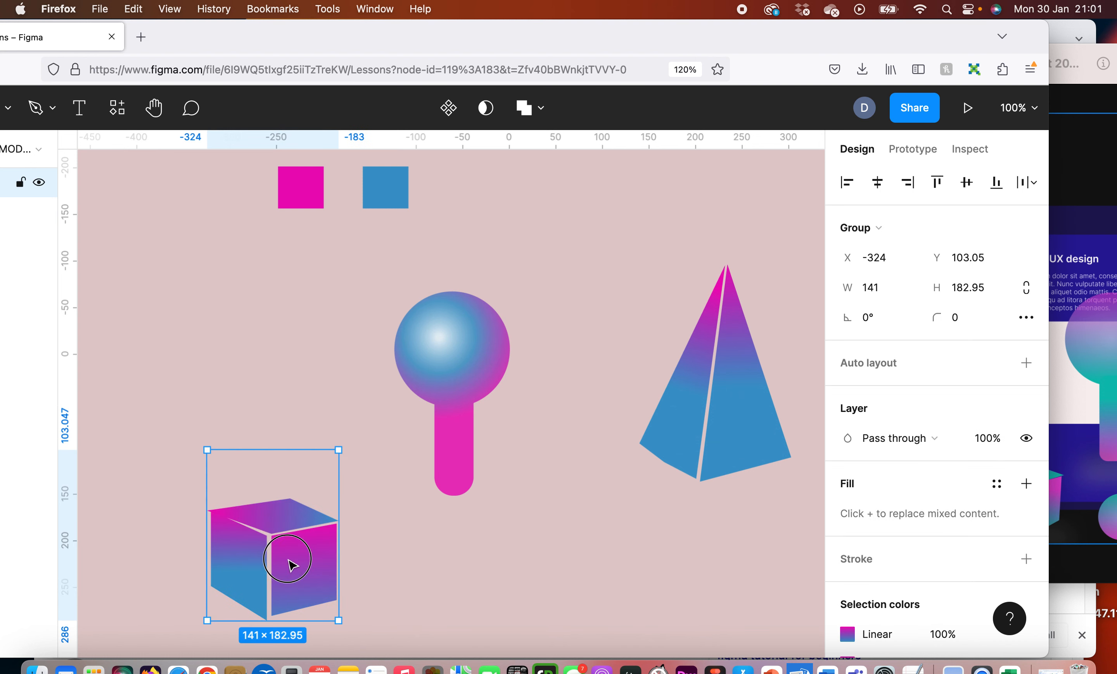
Arrange the shapes in a cluster, with the cube and pyramid on either side of the tree at X -133, Y 83.
left_click_drag(291, 564, 297, 352)
left_click_drag(453, 394, 453, 508)
left_click_drag(732, 414, 592, 372)
left_click_drag(234, 300, 284, 375)
left_click_drag(579, 388, 581, 454)
mouse_move(447, 502)
left_mouse_down()
mouse_move(427, 514)
mouse_move(447, 507)
left_mouse_up()
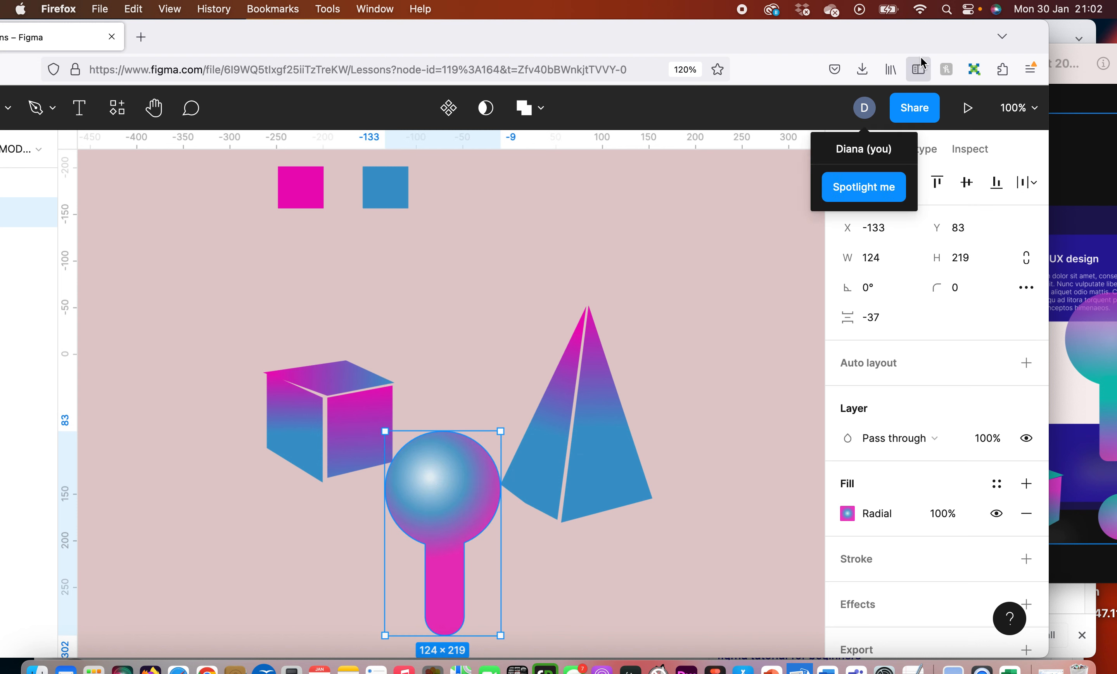
left_click(861, 9)
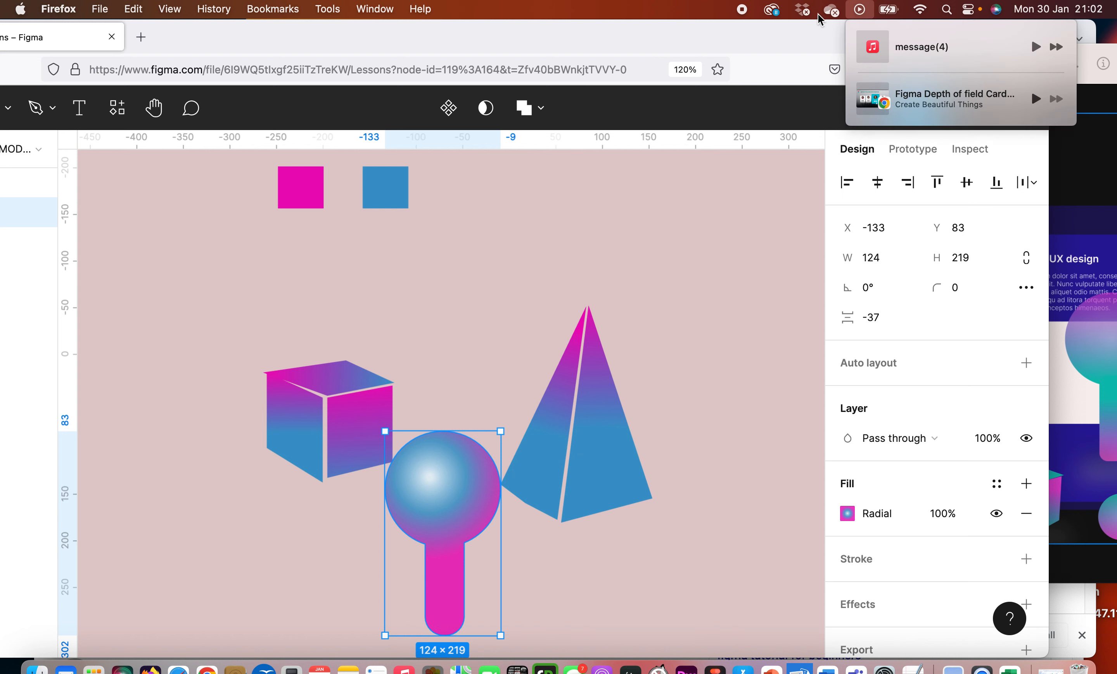